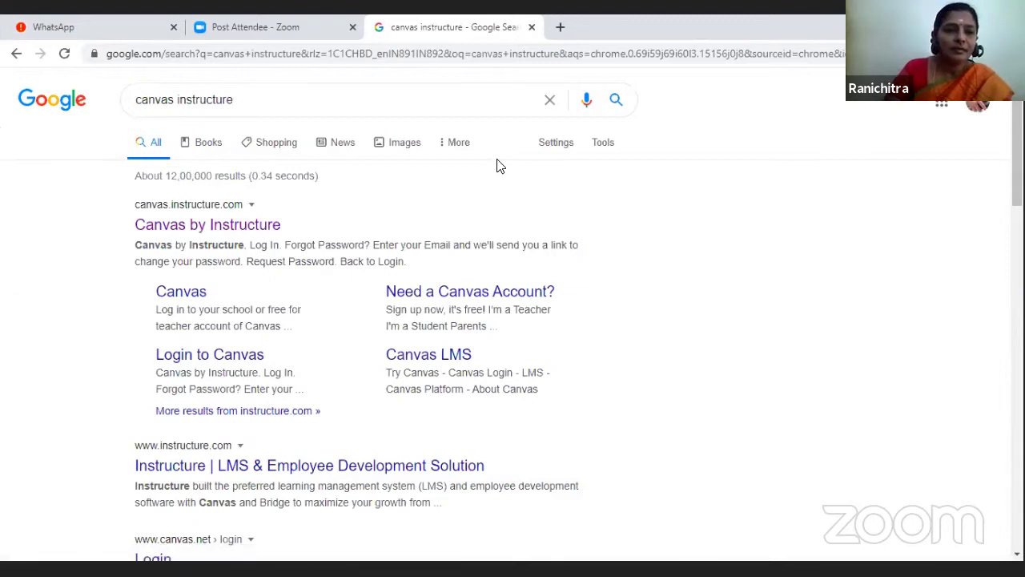
Open the Canvas by Instructure site, and sign out of the Google account from the Google home page in a new tab
click(245, 231)
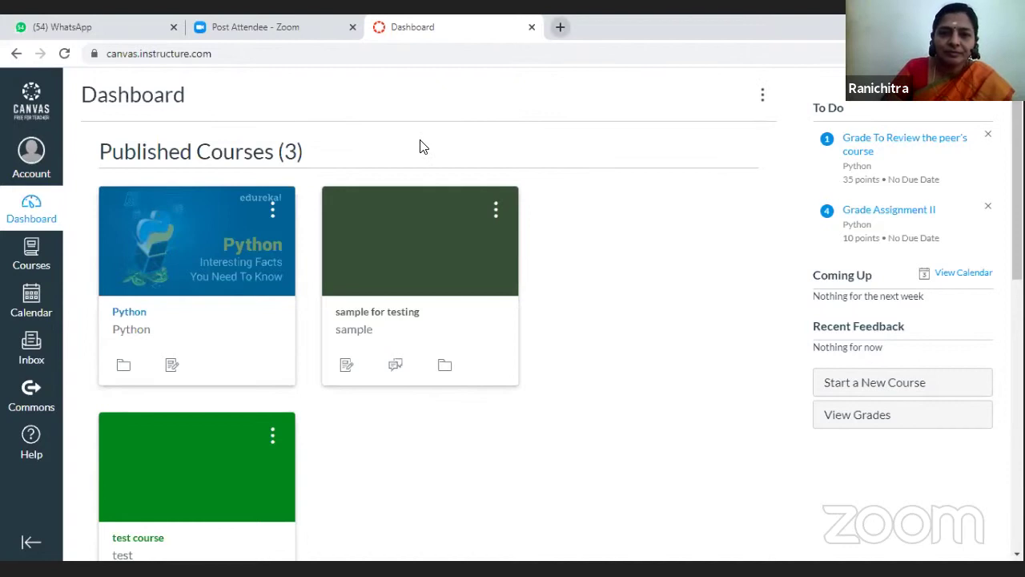
key(ctrl+t)
click(329, 53)
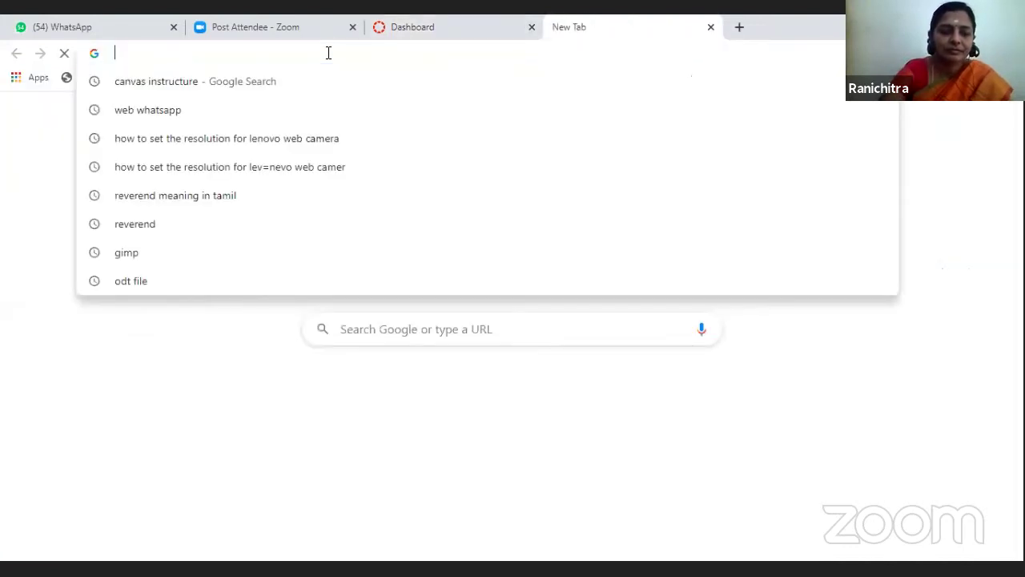
text(ww)
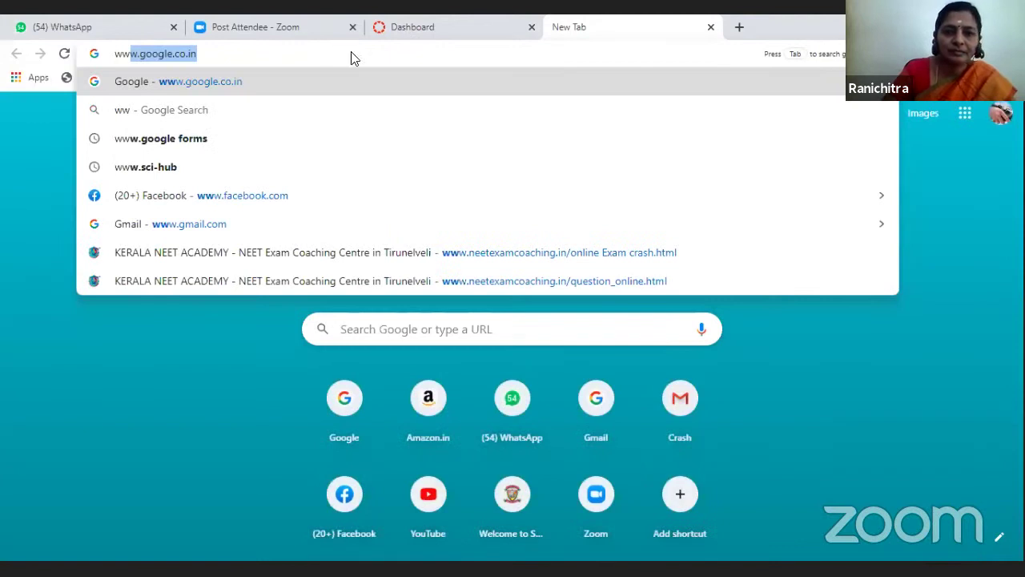
key(Return)
click(1001, 113)
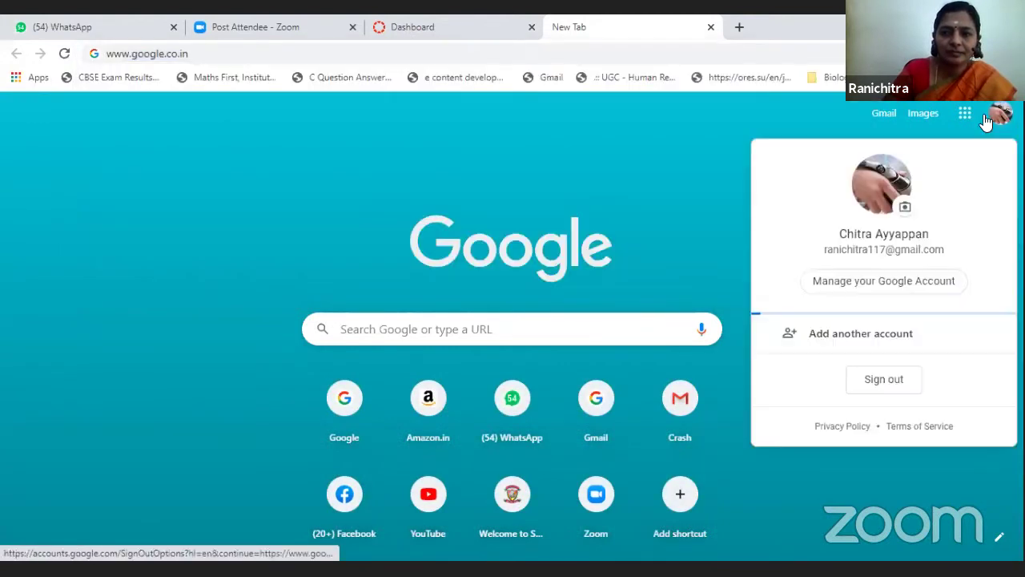
scroll(934, 365, down, 2)
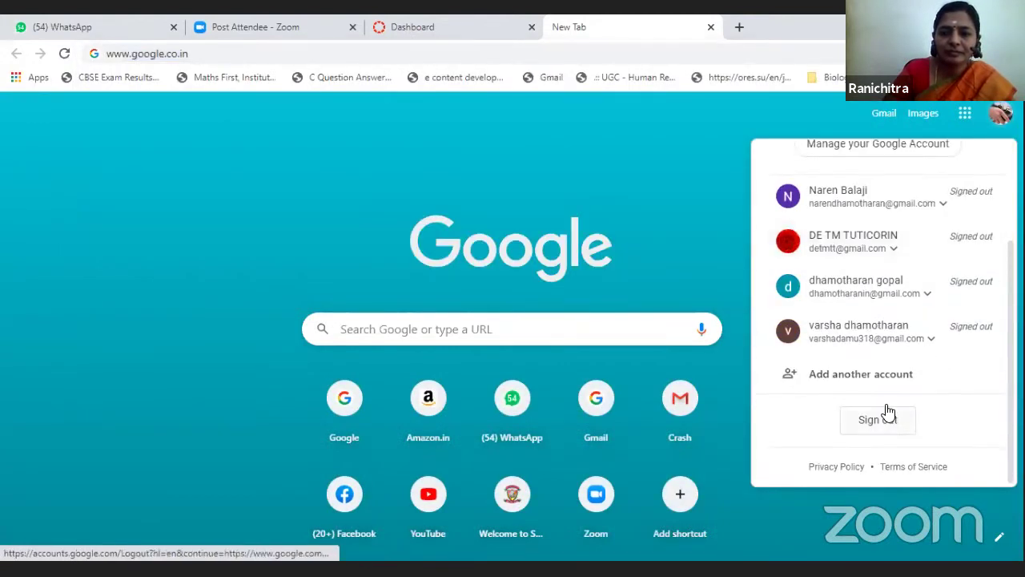
click(886, 415)
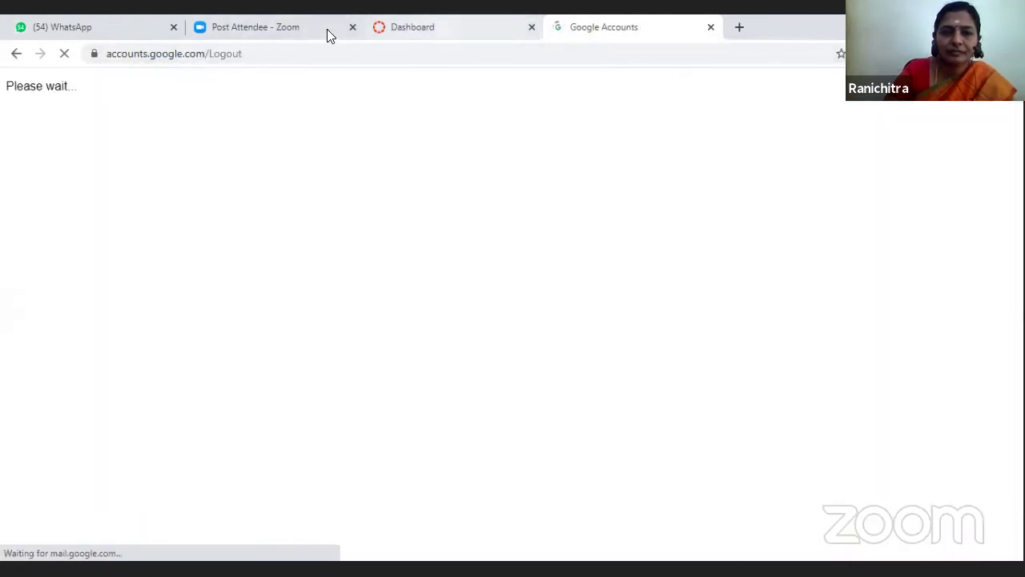
Return to the Canvas dashboard and log out of the Canvas account
click(412, 26)
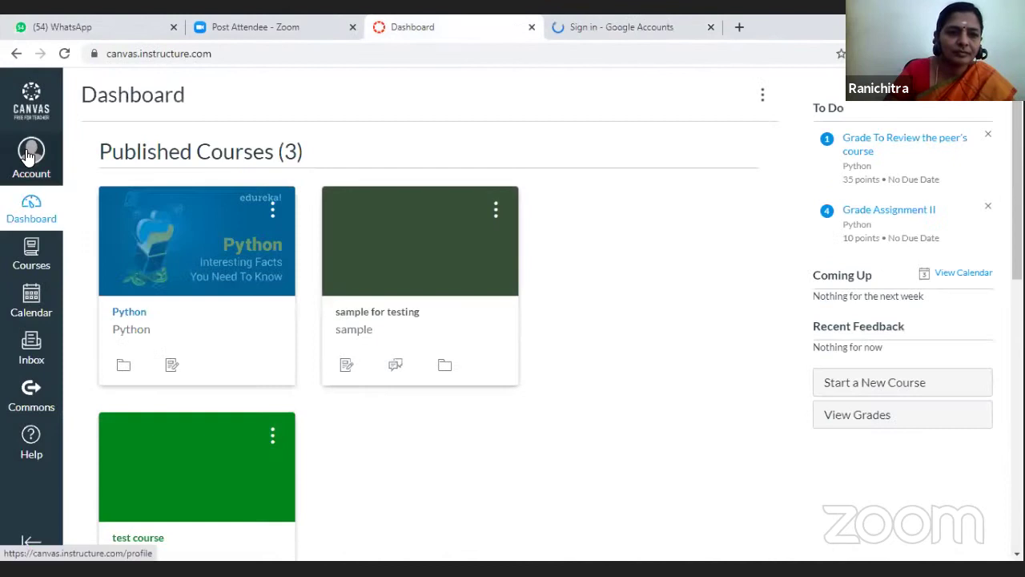
click(28, 153)
click(224, 190)
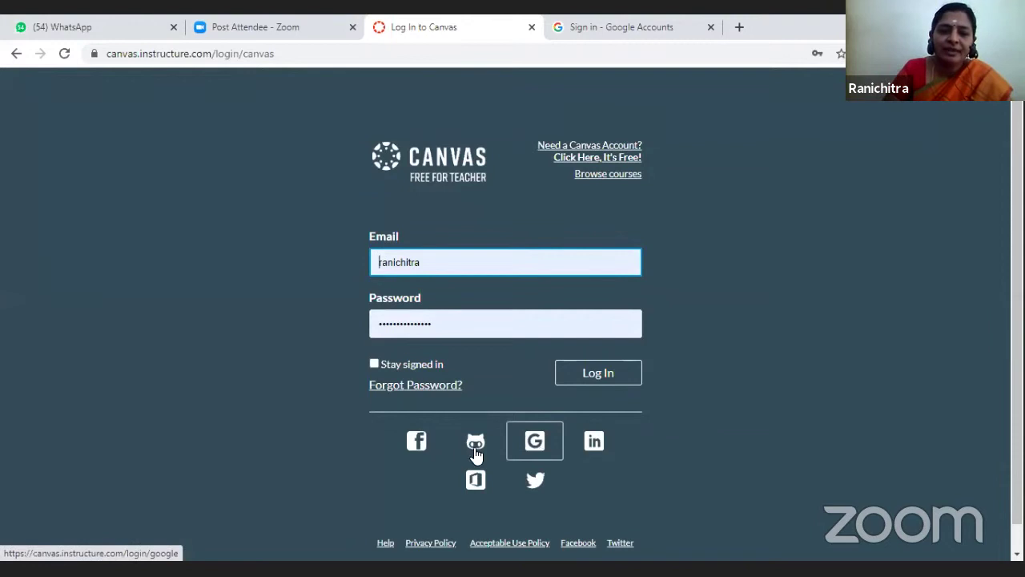
Log in to Canvas with Google, choosing the teacher's account and entering the account password
click(532, 449)
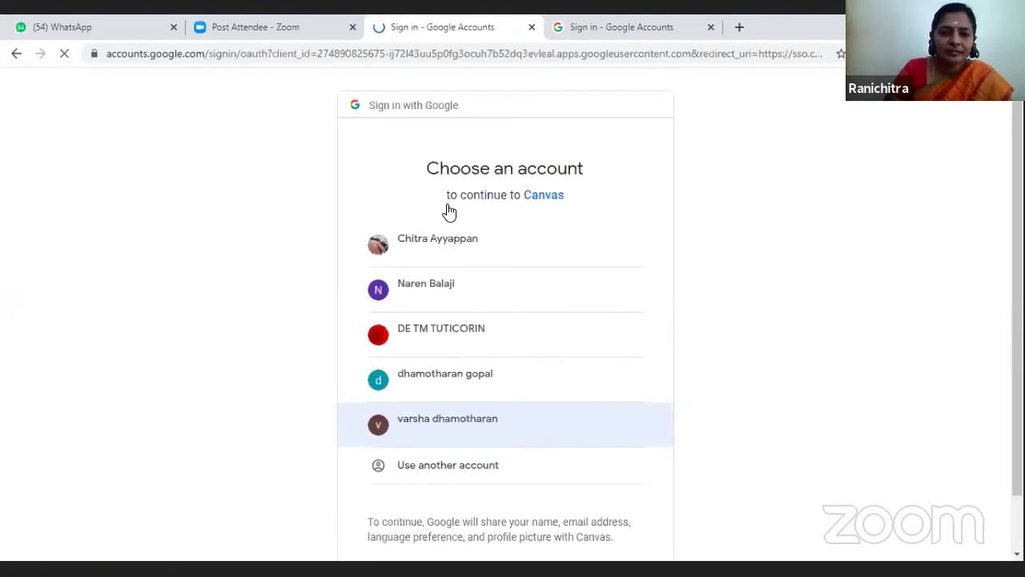
click(461, 238)
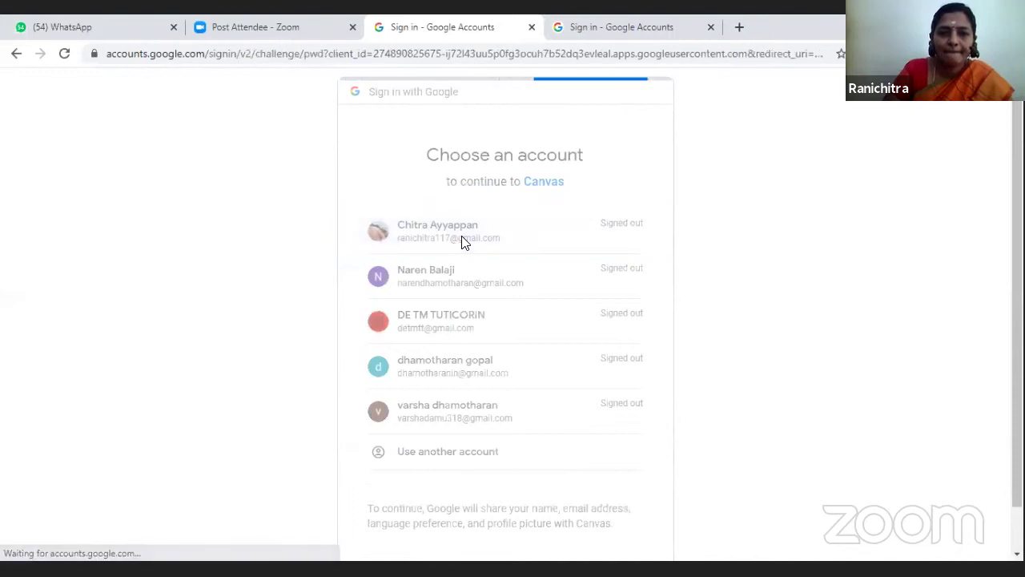
click(472, 288)
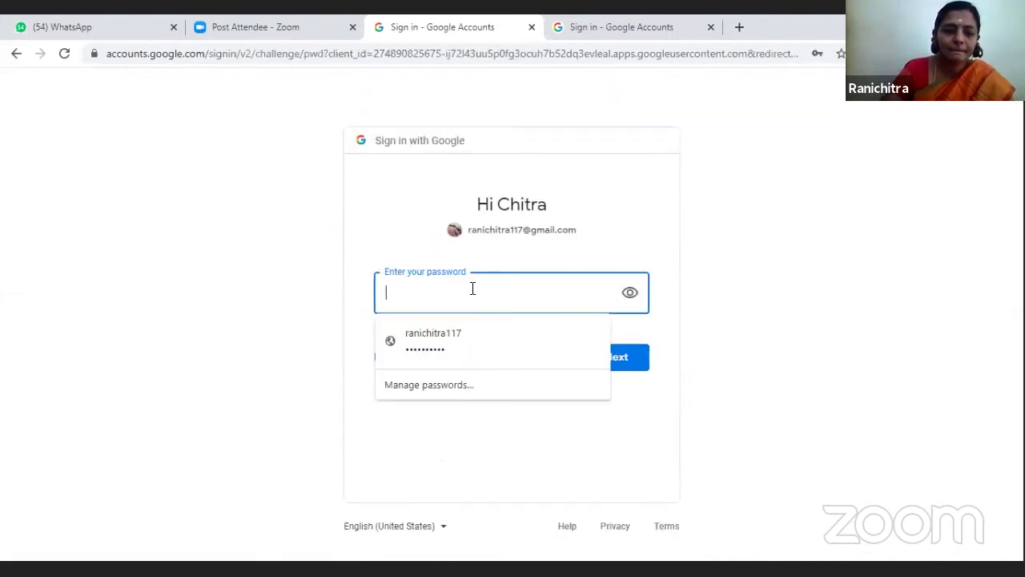
text(••••••••••)
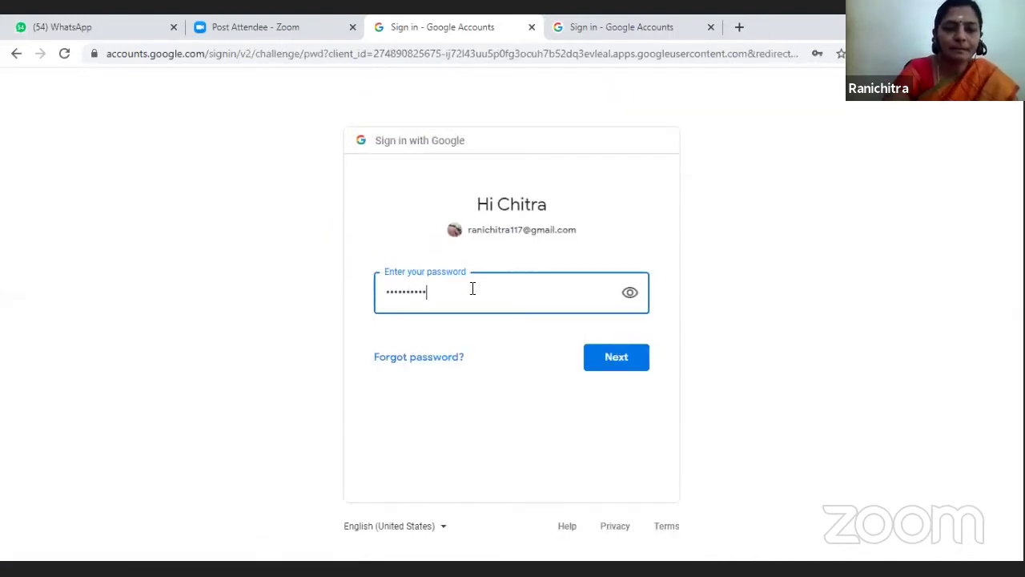
key(Return)
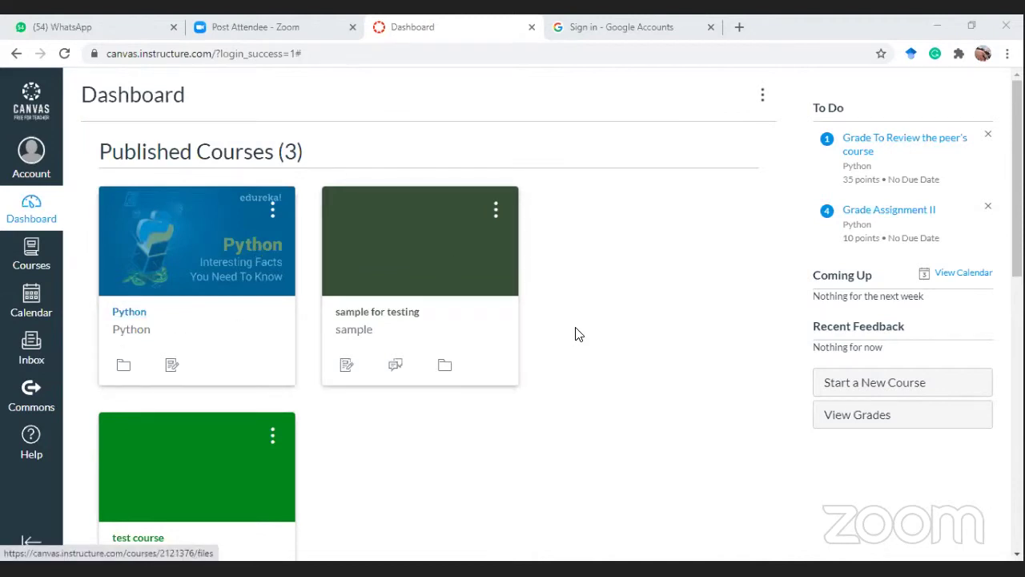
Look over the published and unpublished courses on the Canvas dashboard
scroll(575, 335, down, 1)
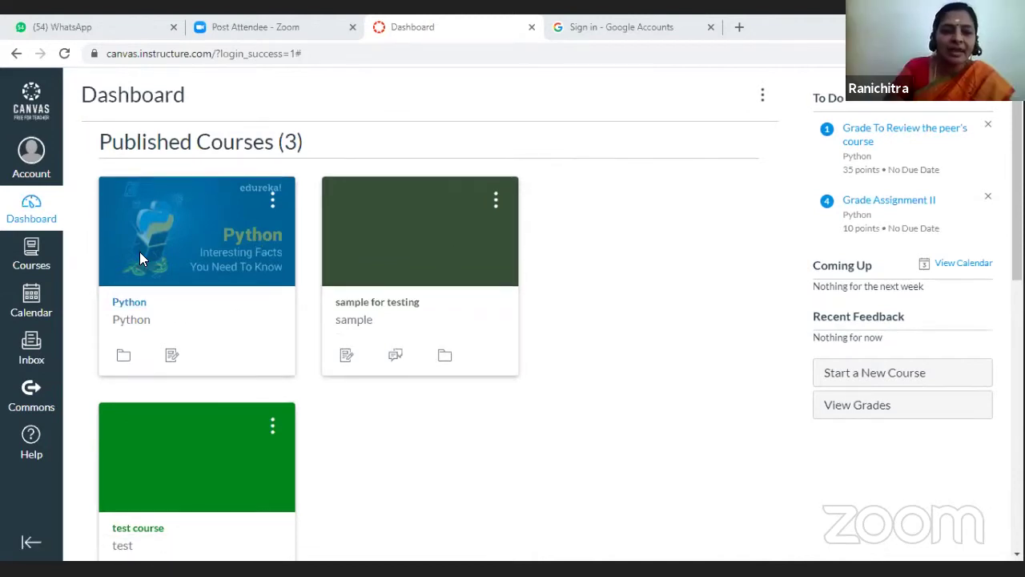
scroll(160, 250, down, 3)
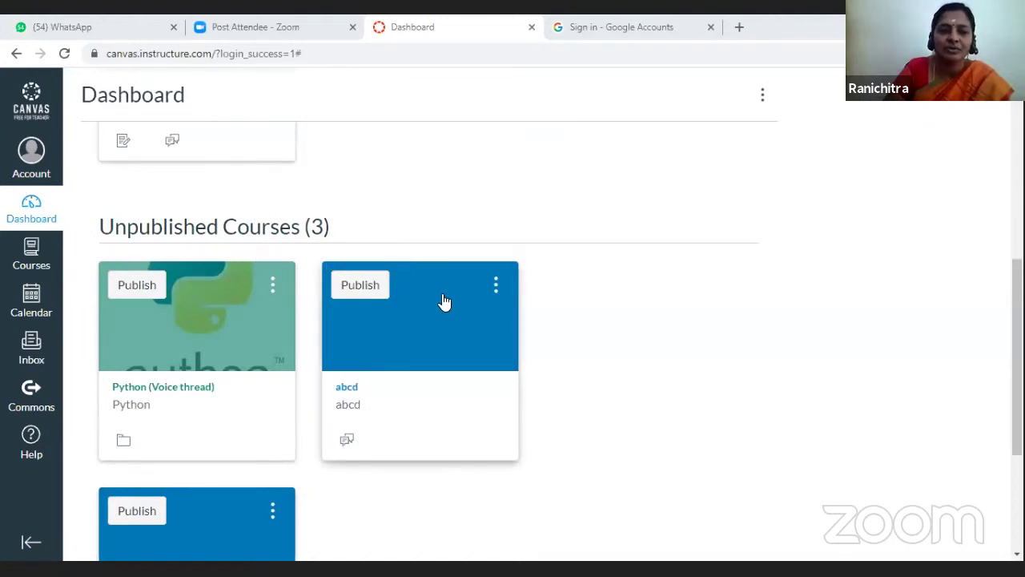
scroll(443, 300, up, 4)
scroll(442, 298, up, 2)
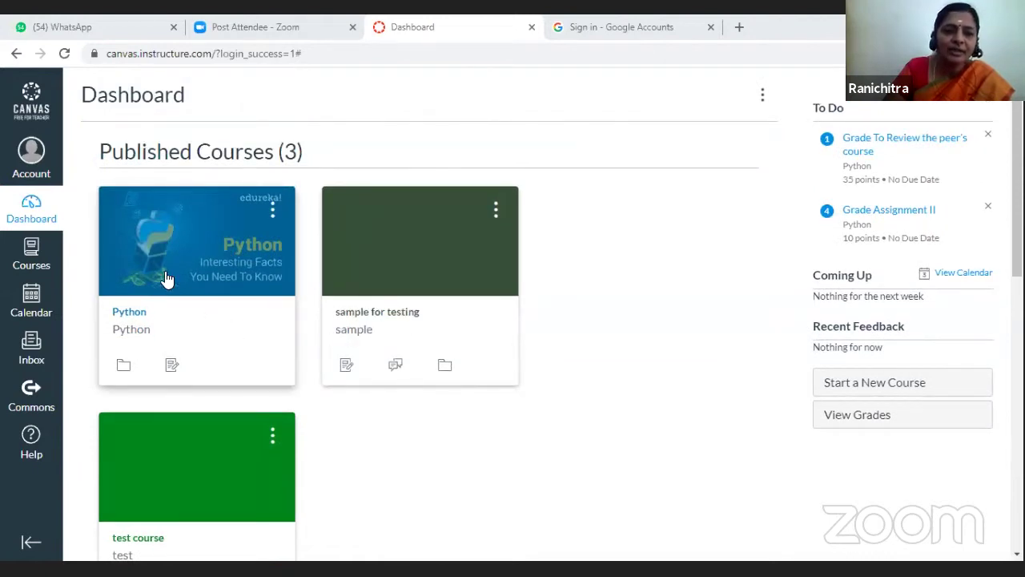
Review the full list of enrolled courses and browse the catalogue of more courses
click(35, 260)
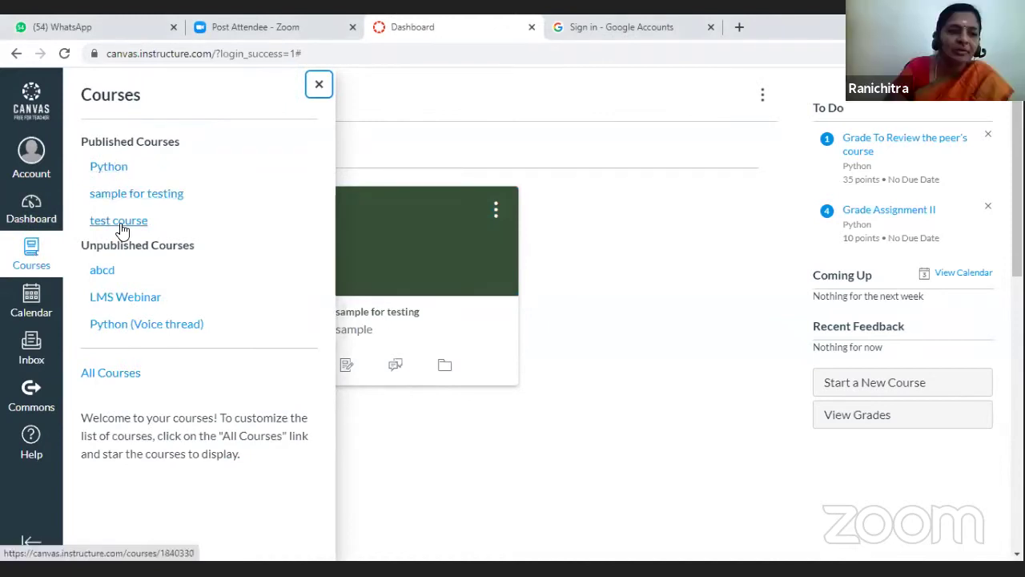
click(110, 374)
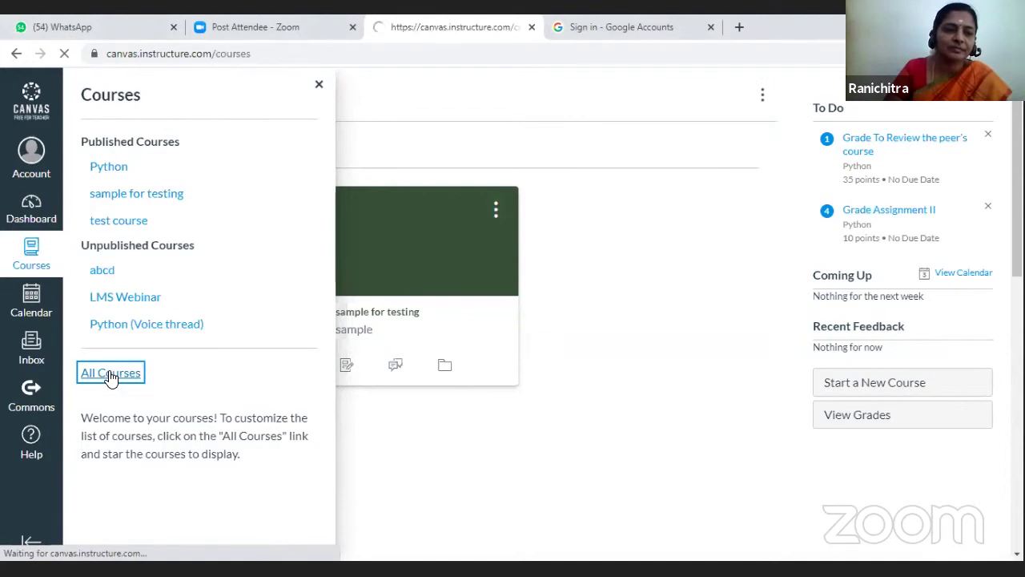
scroll(298, 390, down, 2)
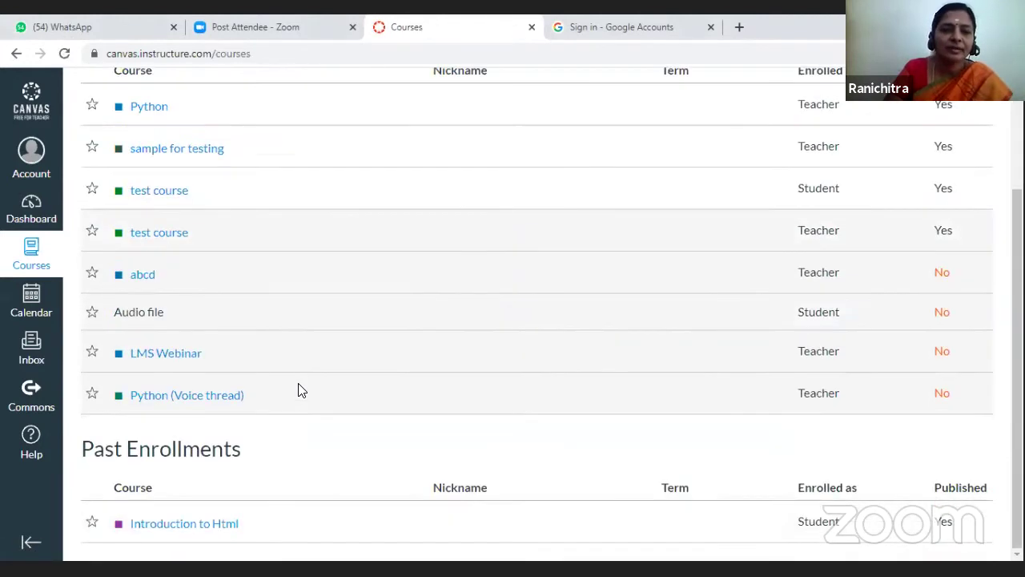
scroll(298, 390, up, 2)
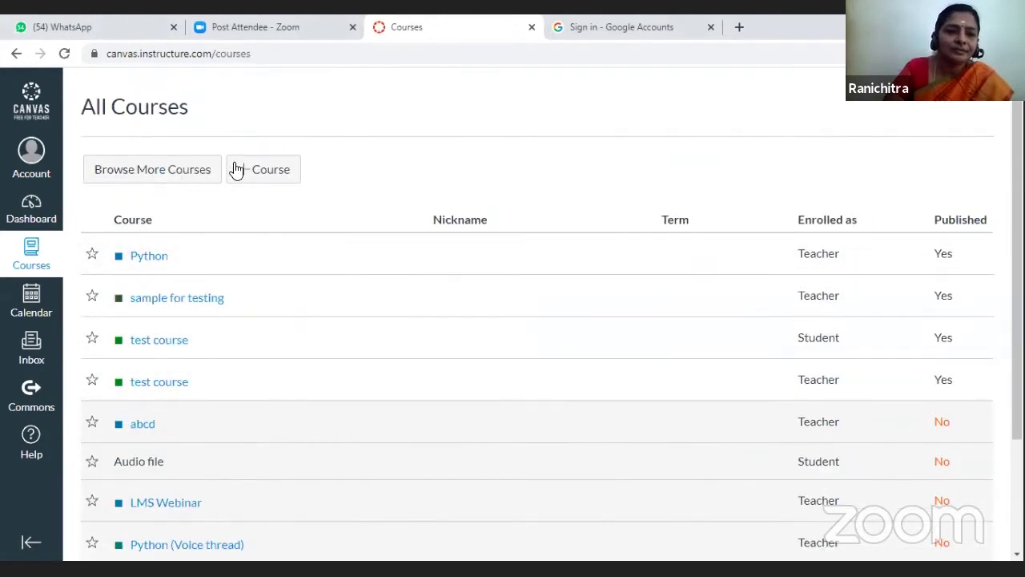
click(160, 182)
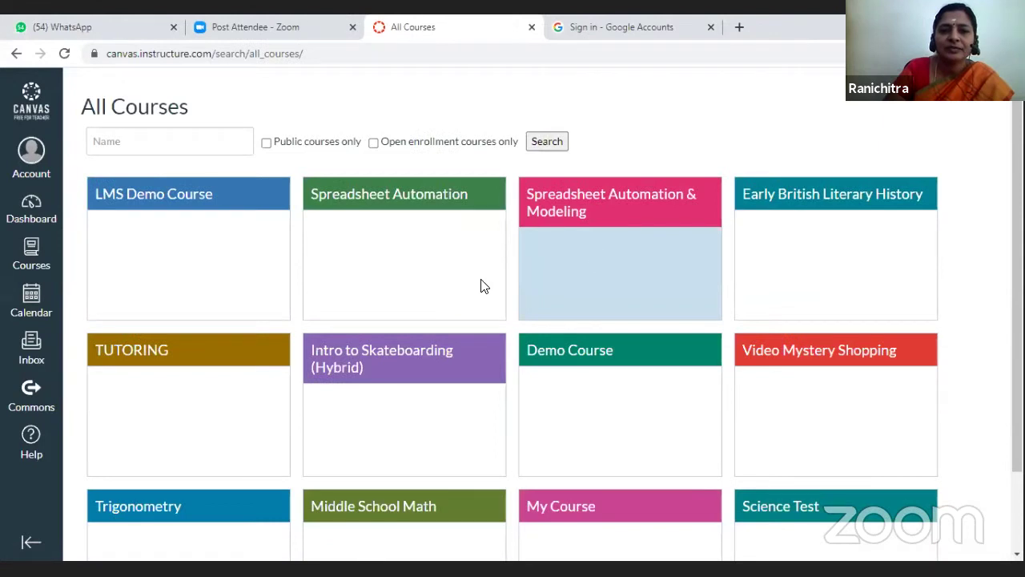
scroll(481, 286, down, 2)
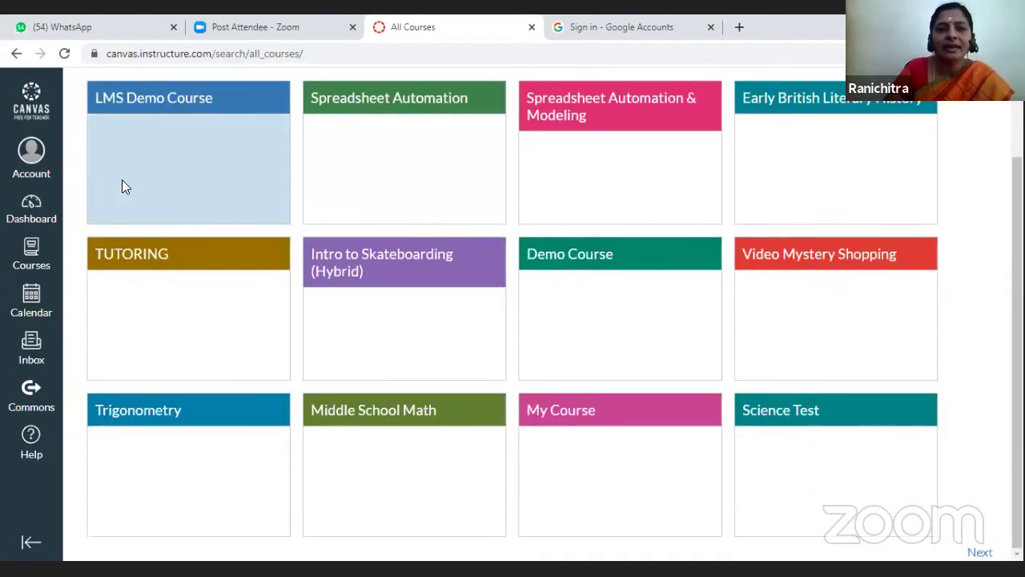
scroll(122, 183, up, 2)
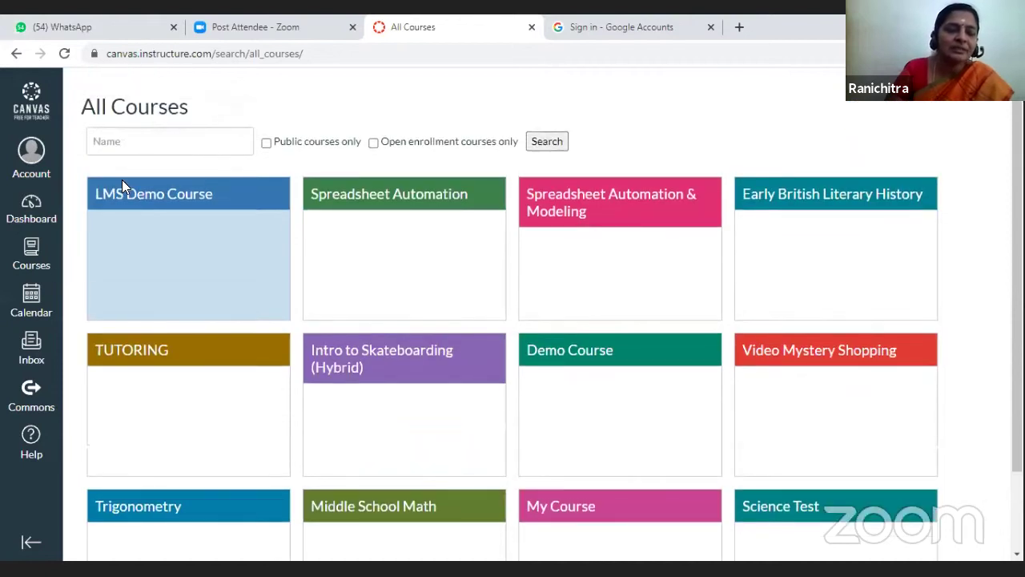
Create a new course from the dashboard named "E-content Webinar" with the Private (Copyrighted) content license
click(32, 212)
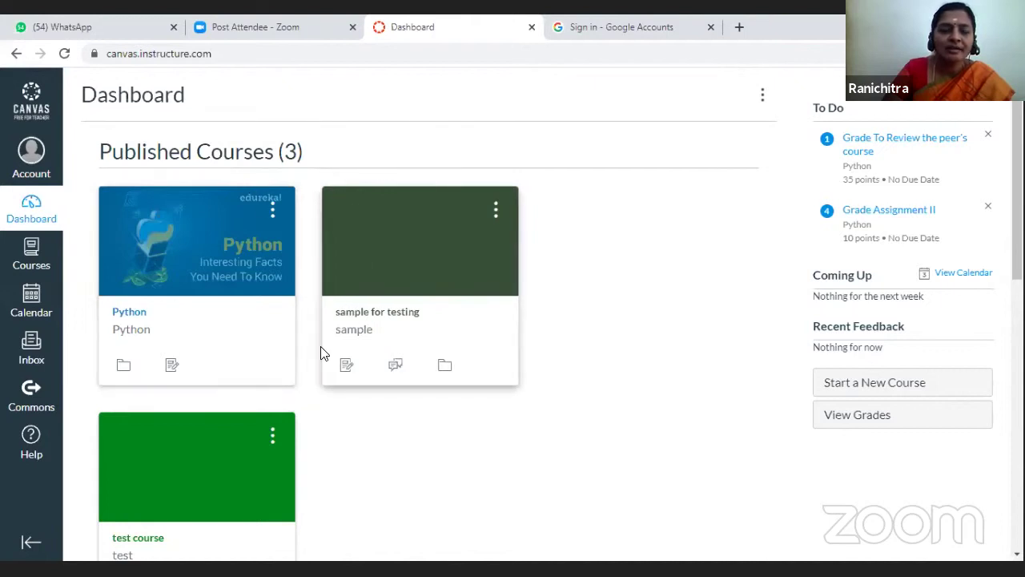
click(873, 389)
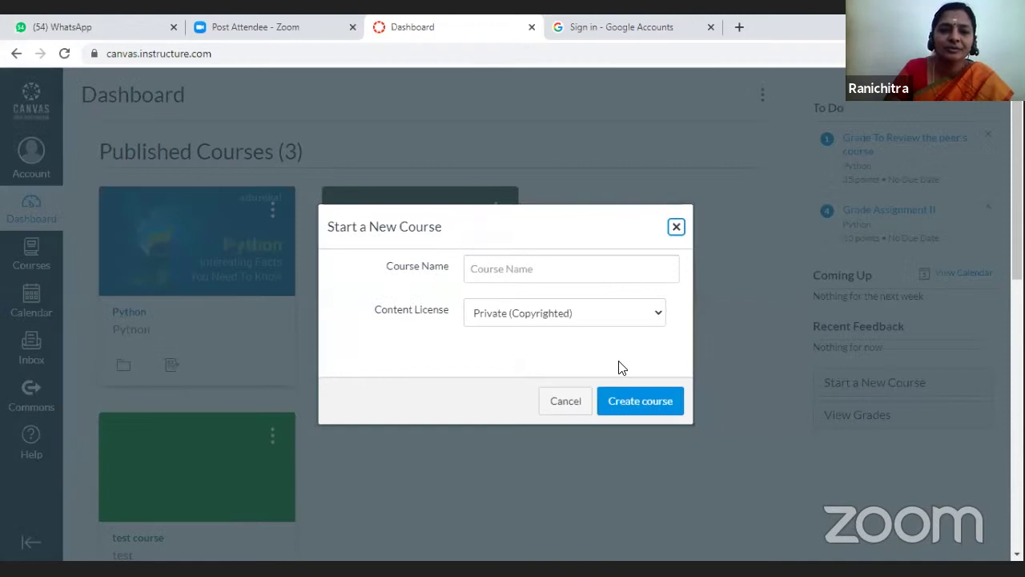
click(524, 272)
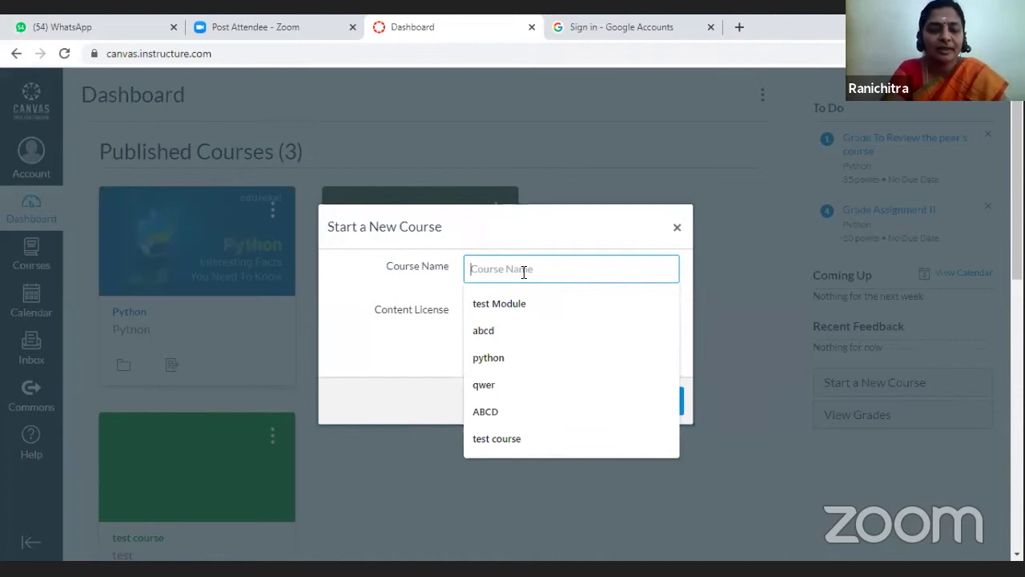
text(E-cont)
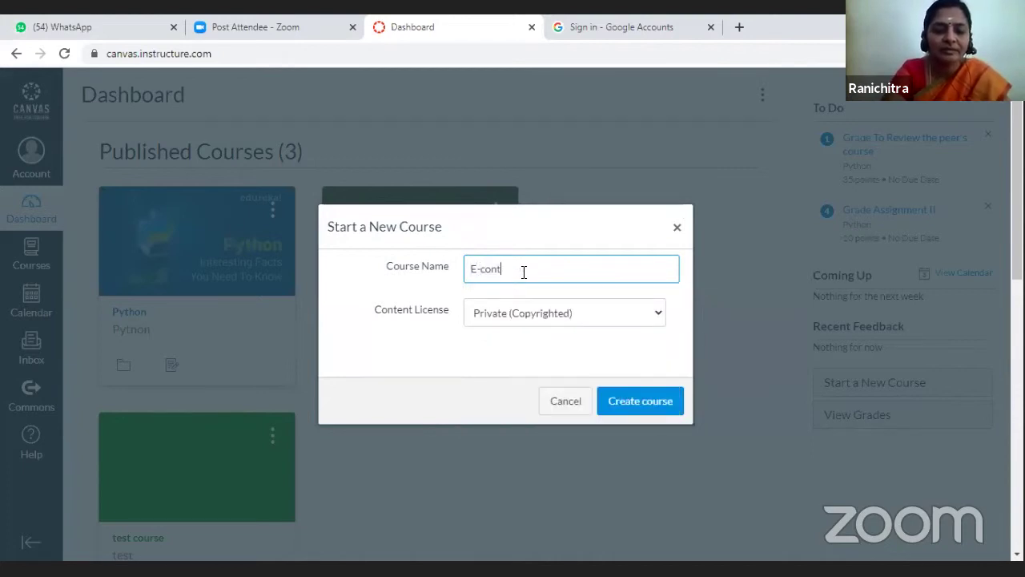
text(ent spinar)
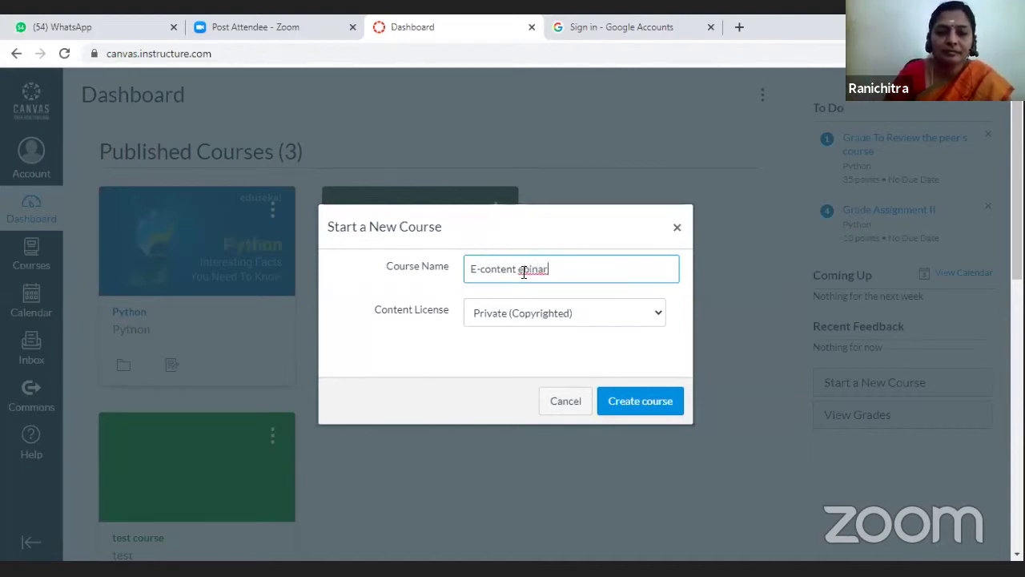
text(Web)
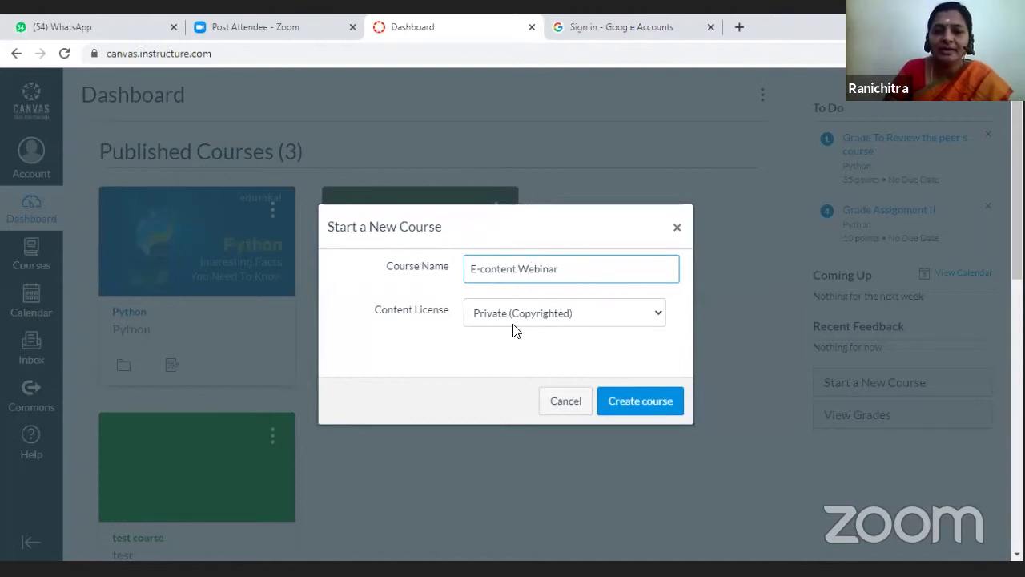
click(660, 315)
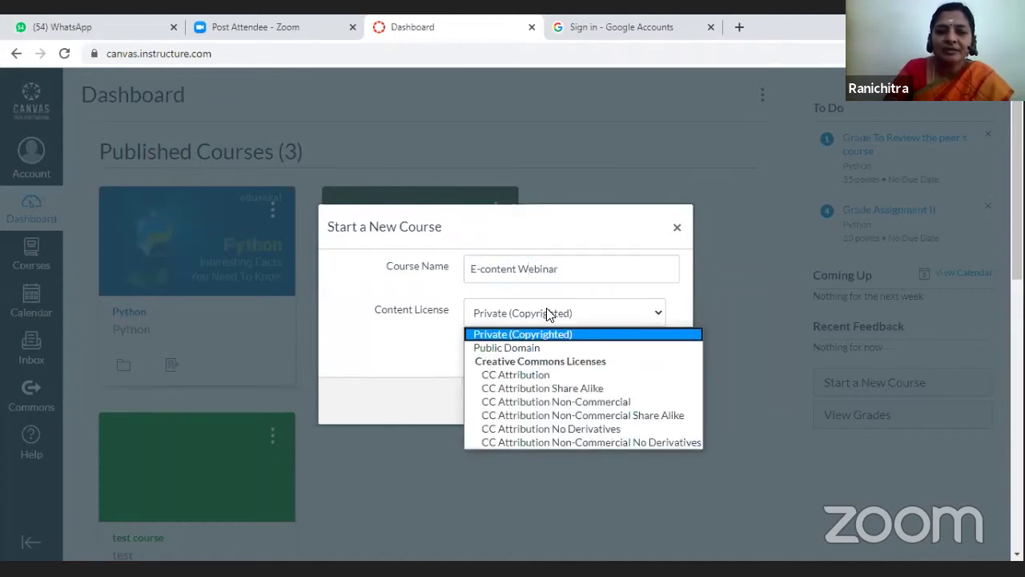
click(546, 313)
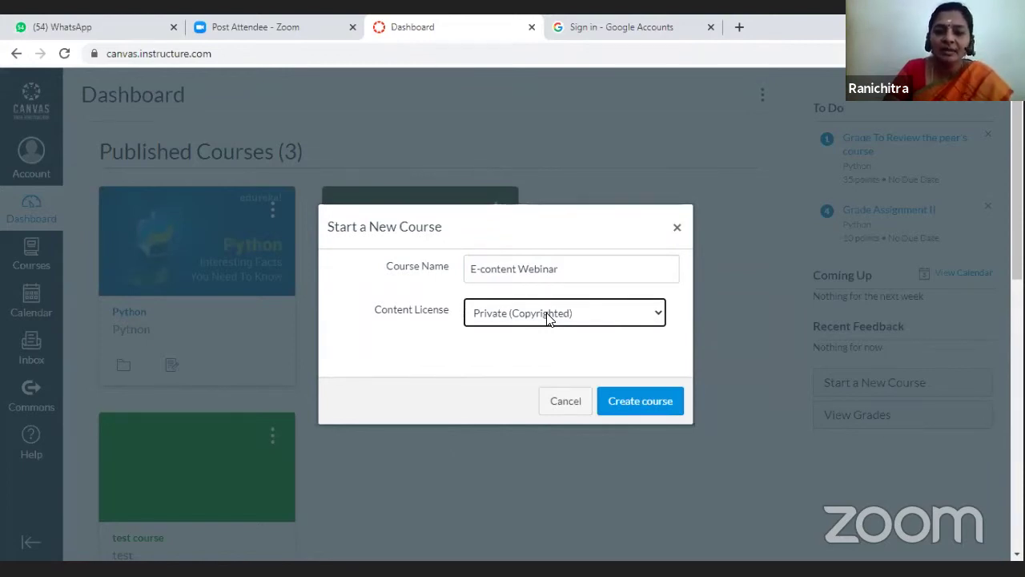
click(638, 402)
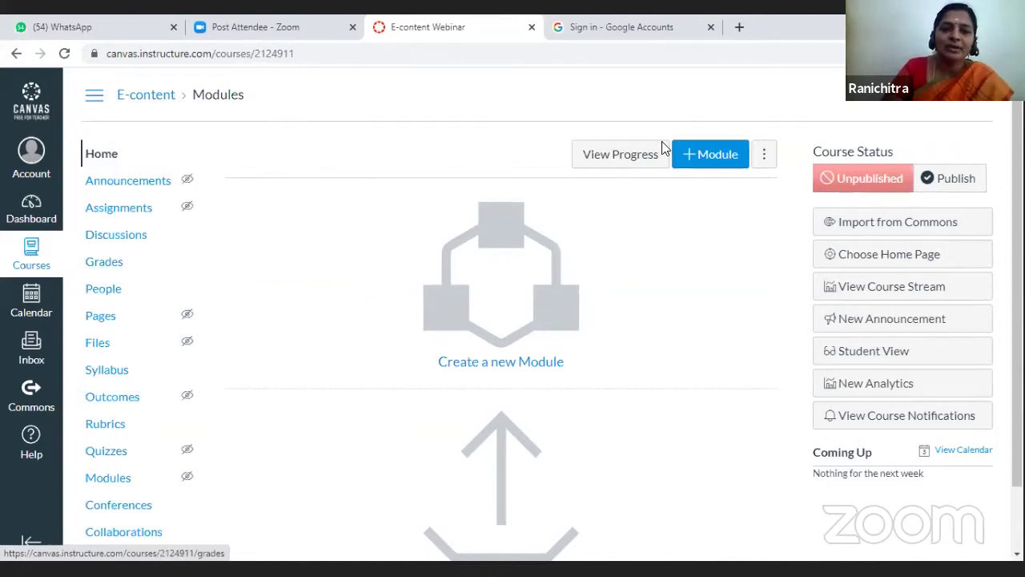
Start a new module in the course and name it "UNIT I"
click(705, 156)
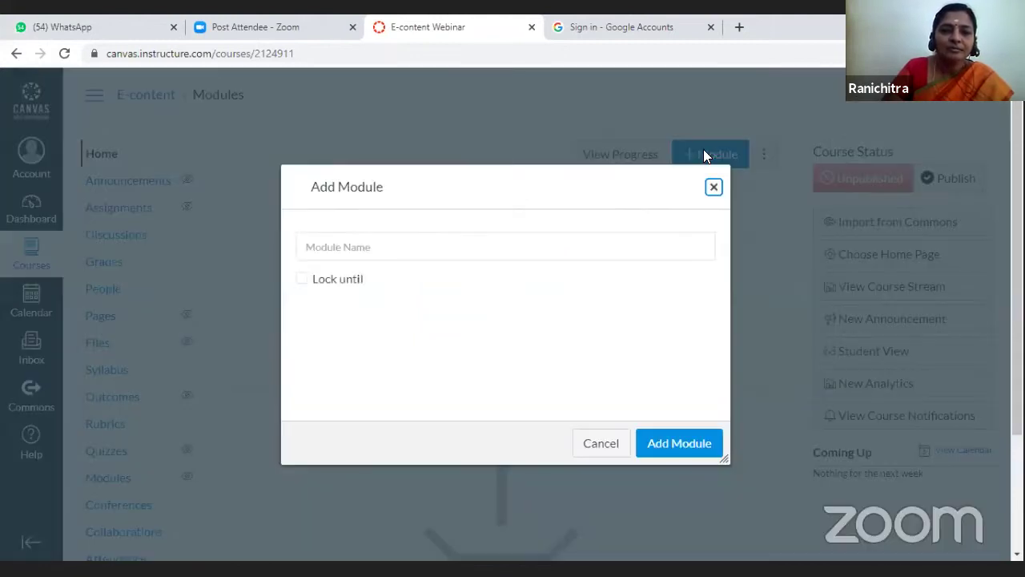
click(468, 245)
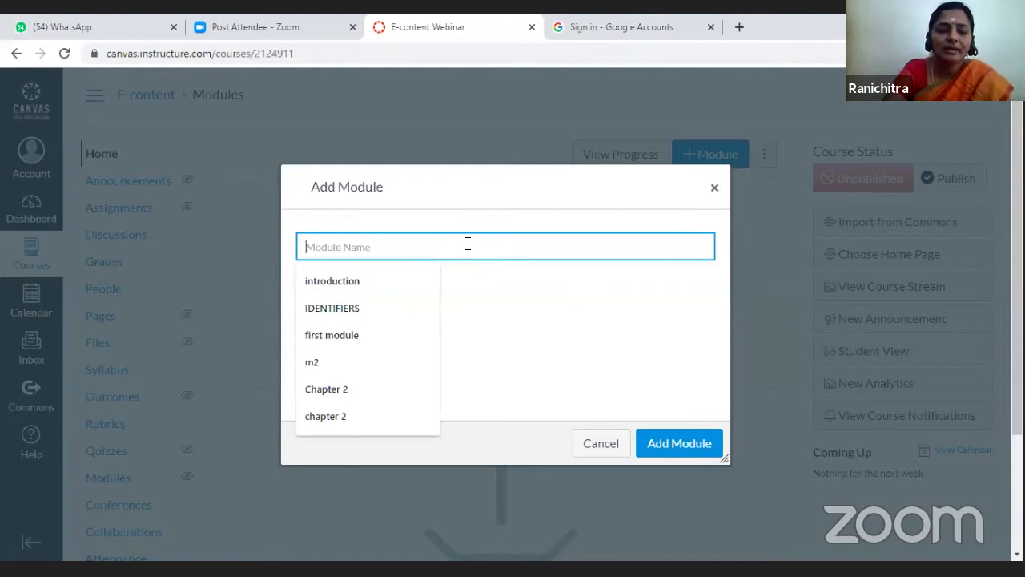
text(UNIT I)
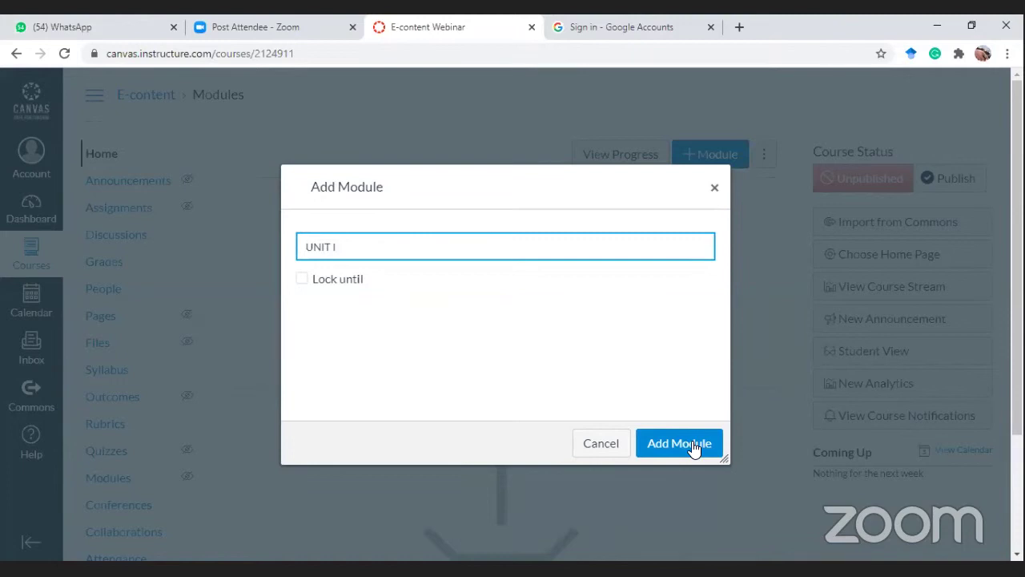
click(302, 279)
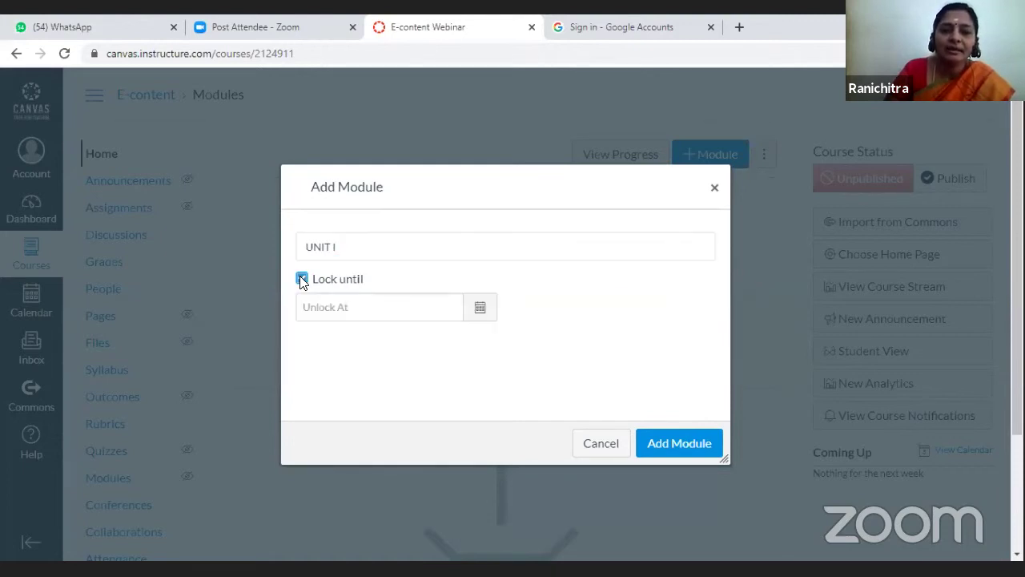
click(479, 308)
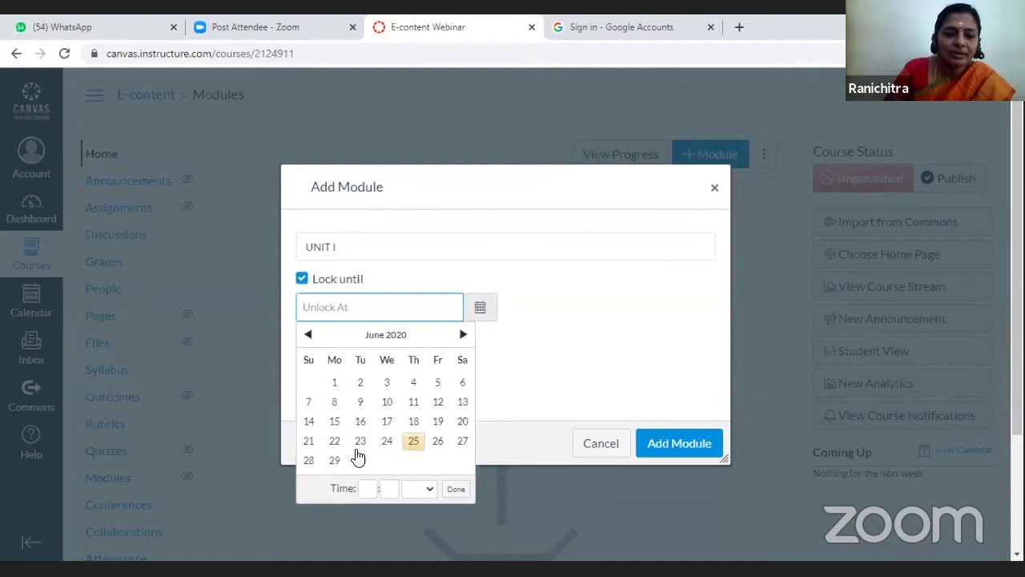
click(360, 460)
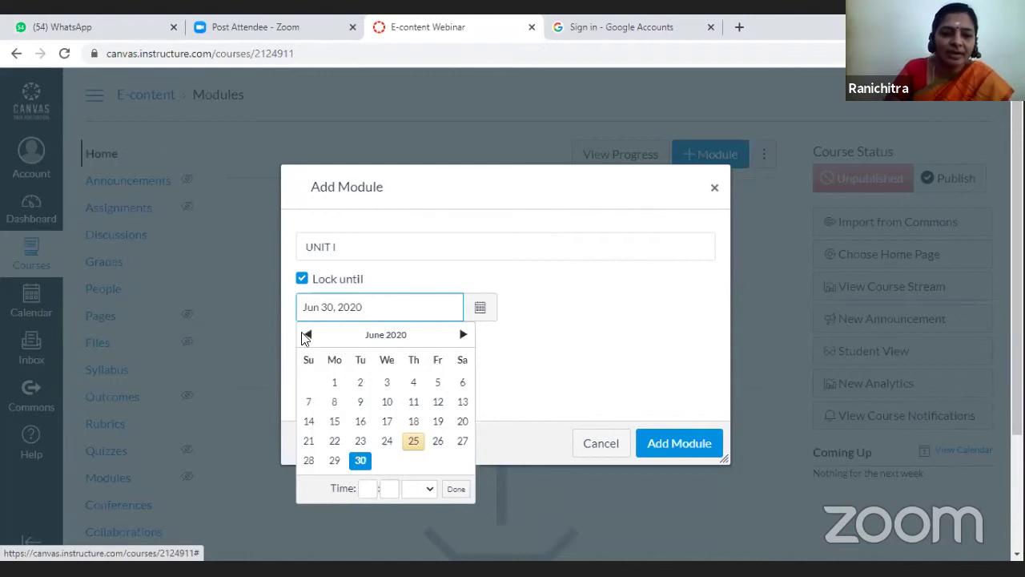
click(302, 279)
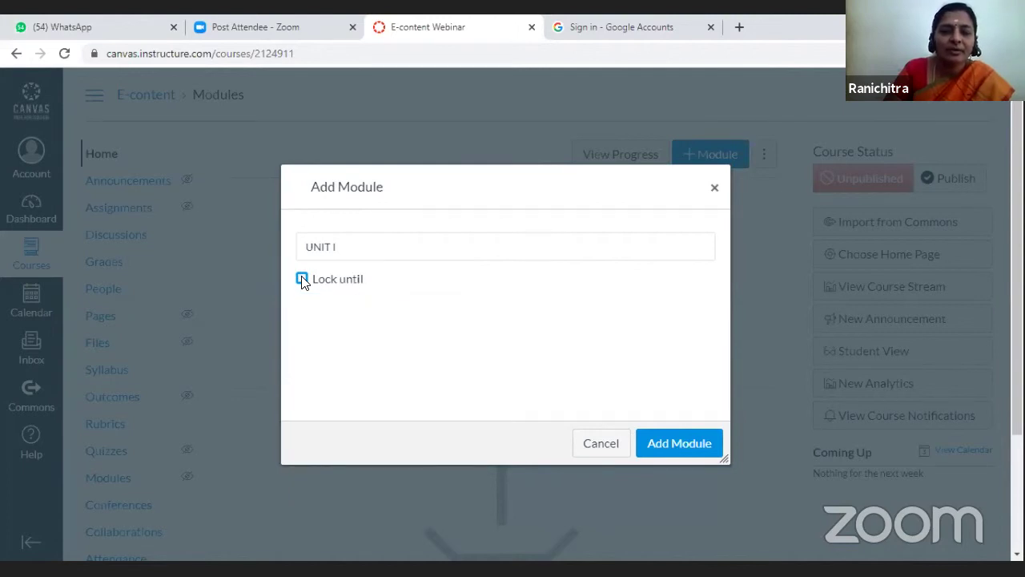
Add the UNIT I module to the course without a lock date
click(680, 443)
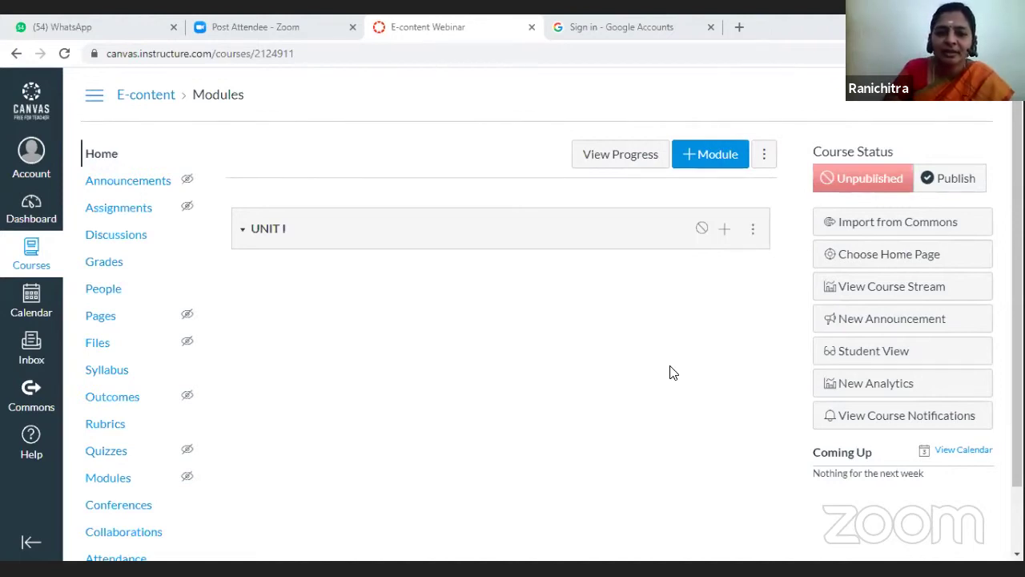
Add a new page named "introduction" to the UNIT I module
scroll(685, 289, down, 2)
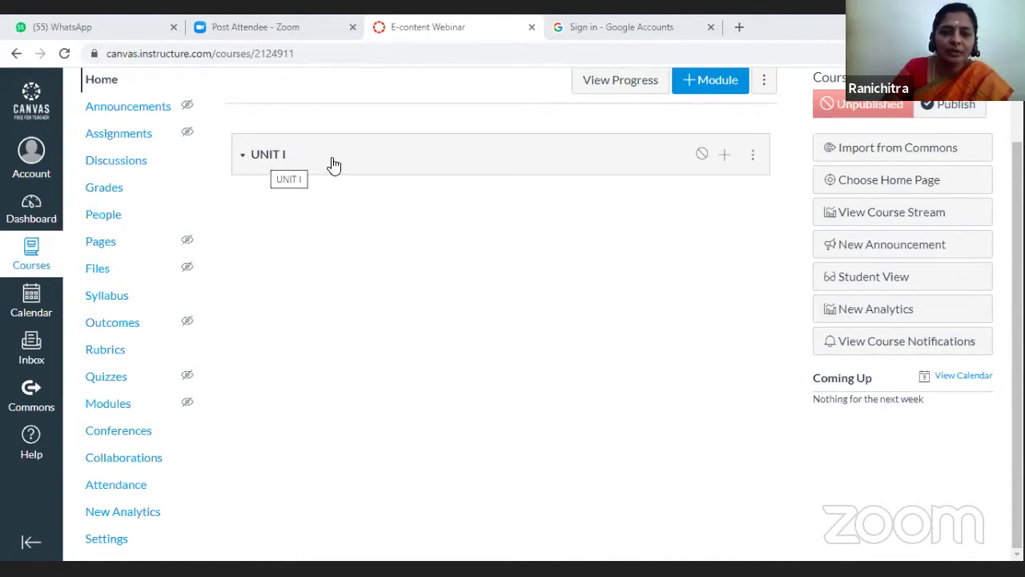
click(725, 158)
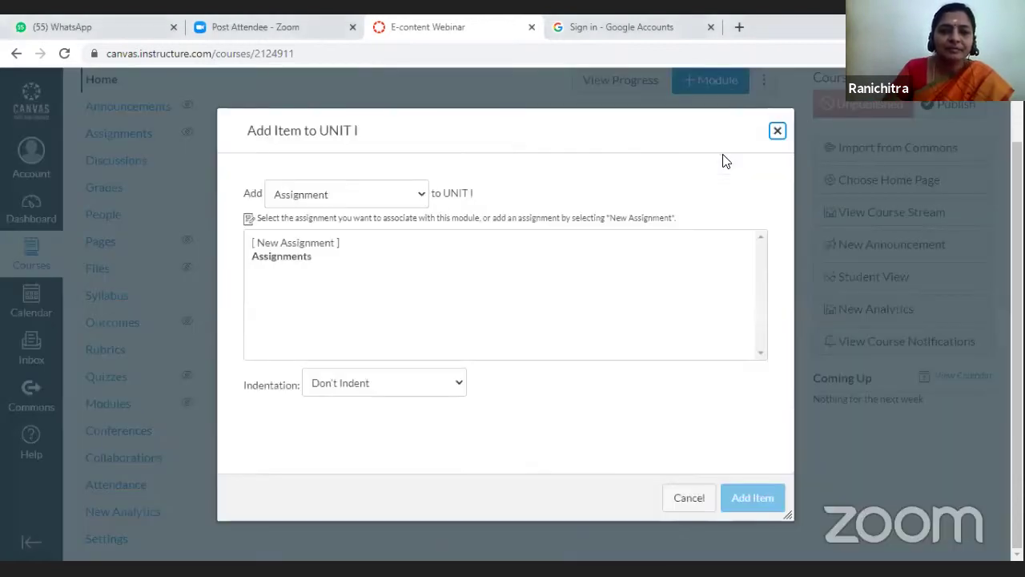
click(422, 198)
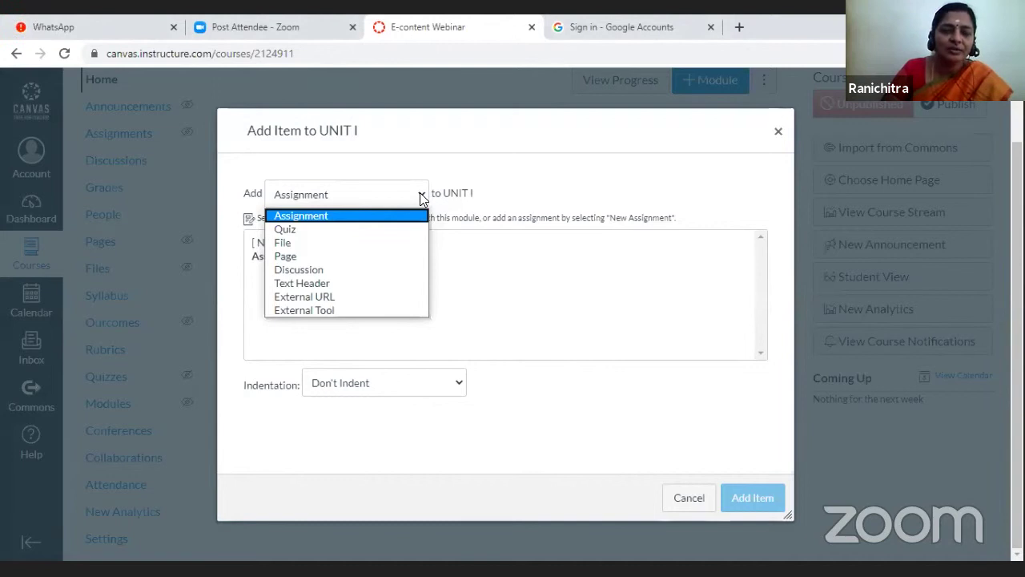
click(377, 258)
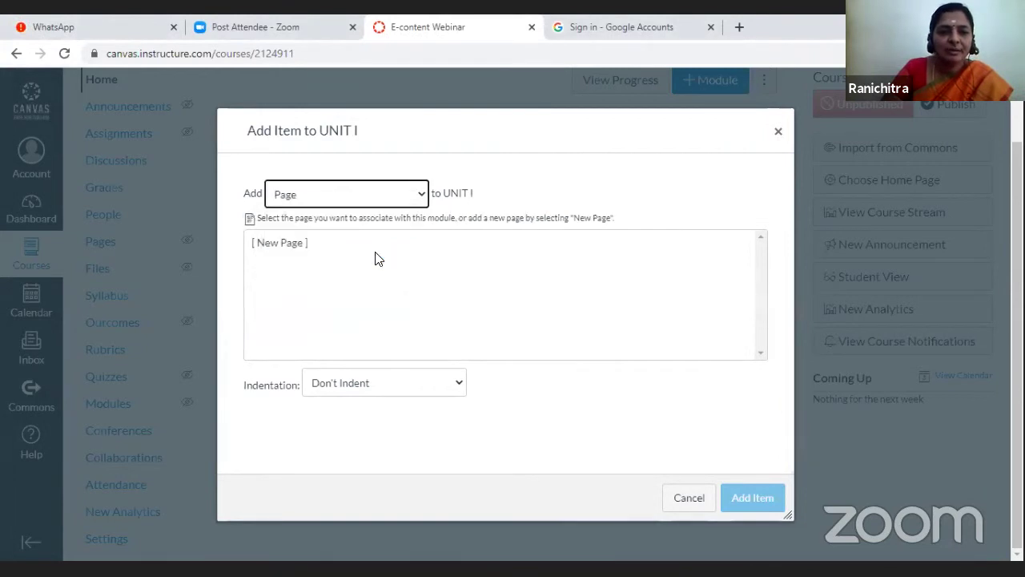
click(305, 249)
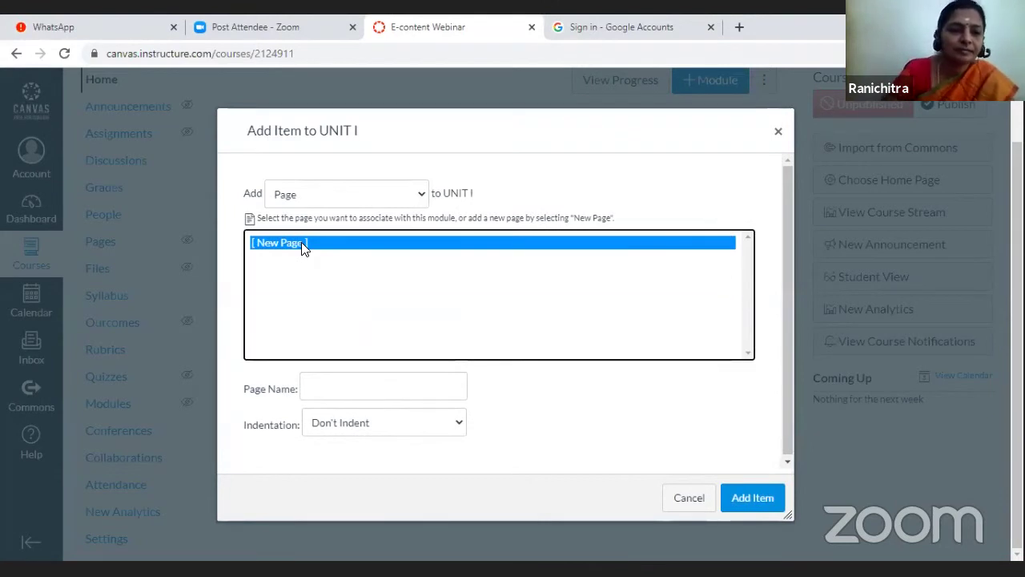
click(362, 394)
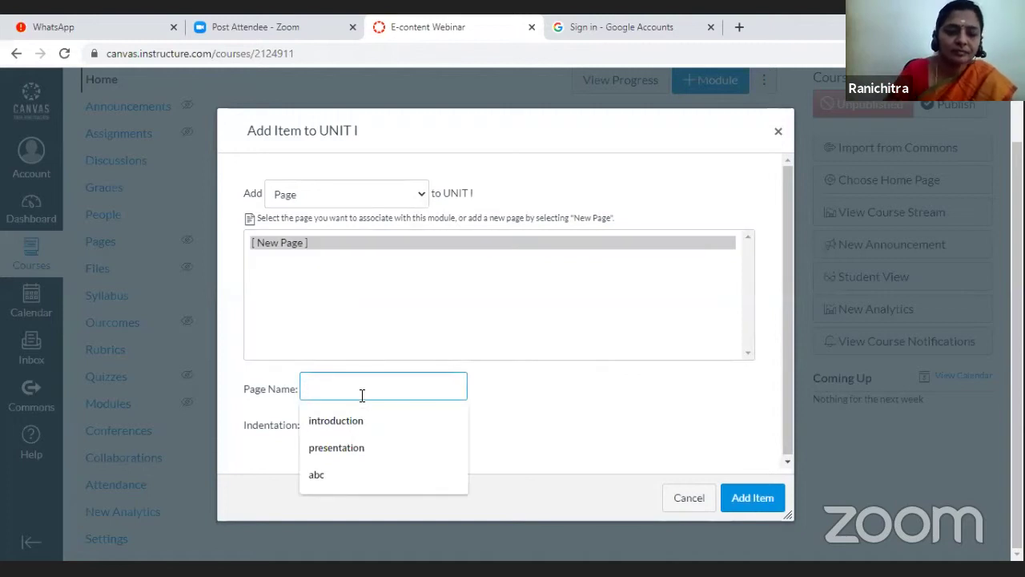
click(373, 418)
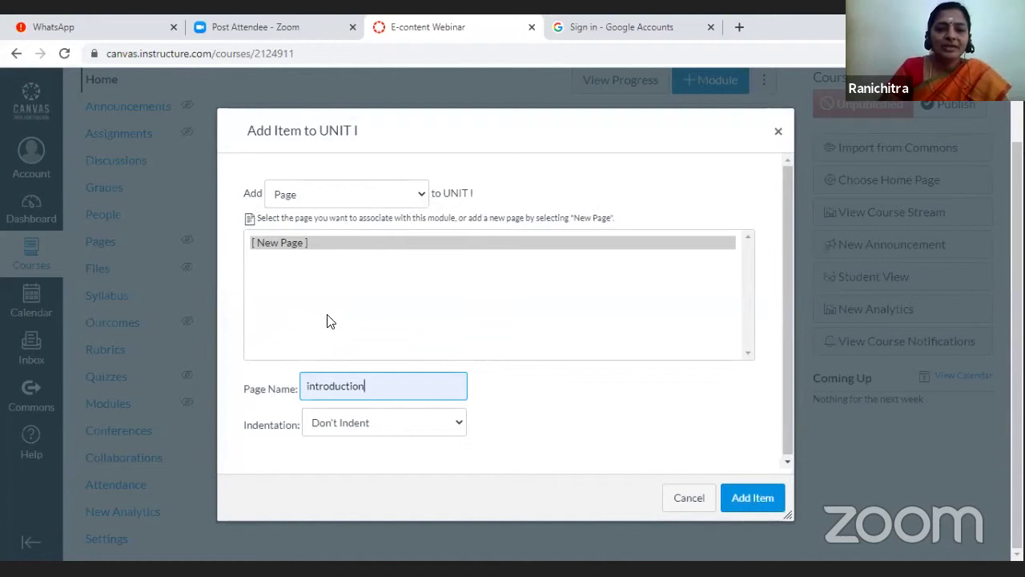
scroll(487, 367, down, 1)
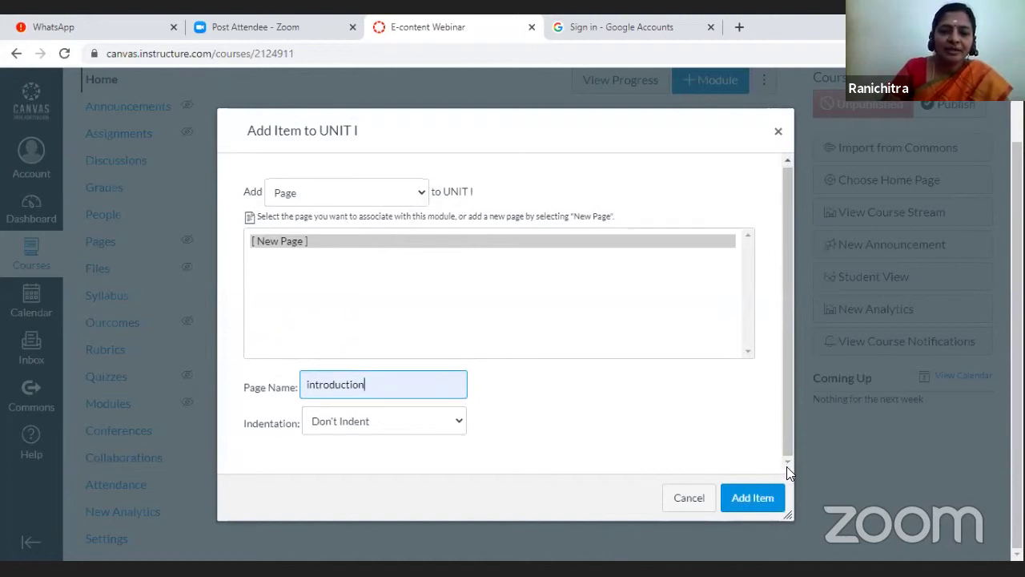
click(749, 499)
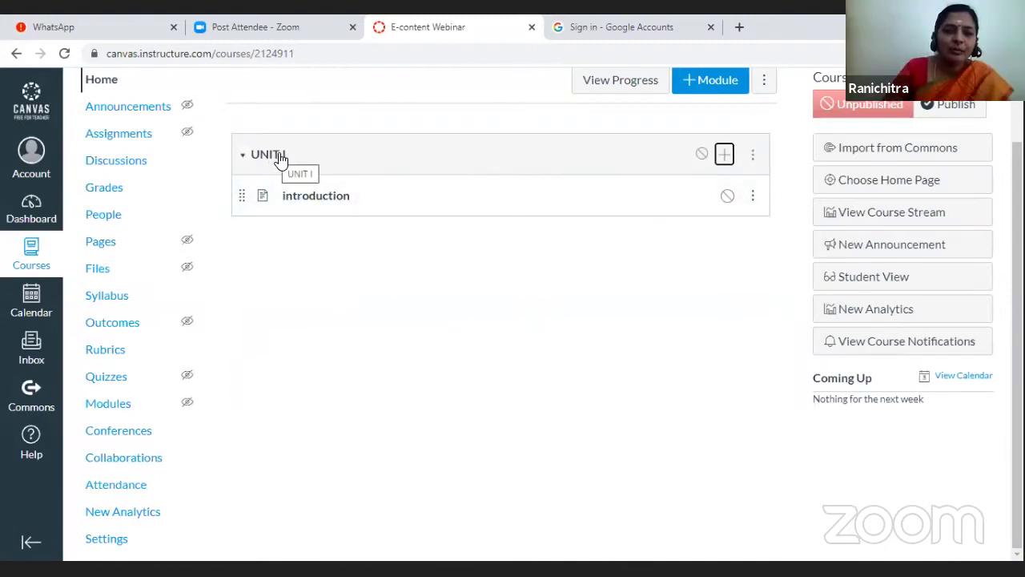
Open the introduction page for editing and write "This session is for creating E-content using Canvas Instructure" in its body
click(324, 200)
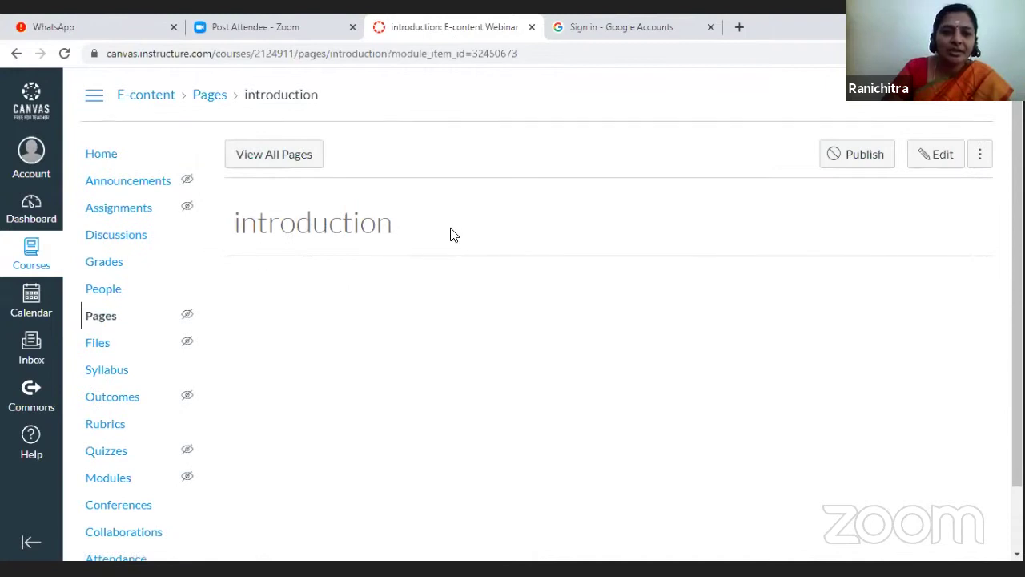
click(939, 160)
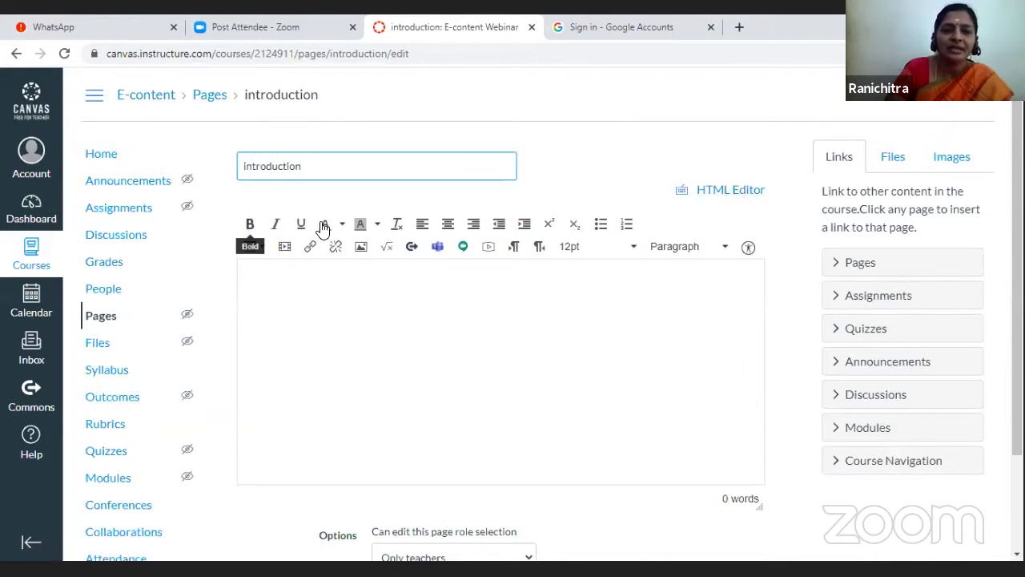
click(297, 290)
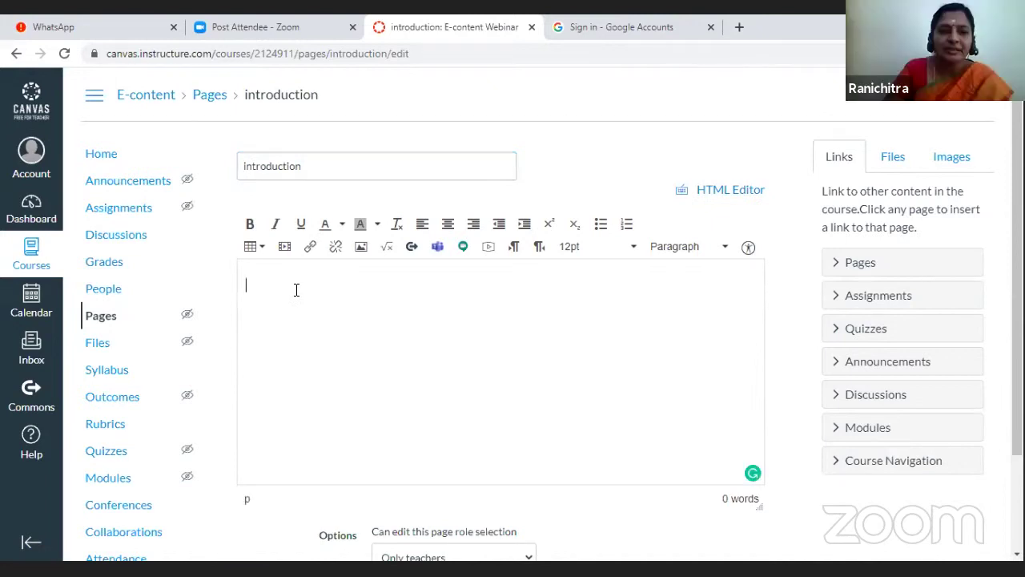
text(this)
key(BackSpace)
key(BackSpace)
key(BackSpace)
key(BackSpace)
text(This session is)
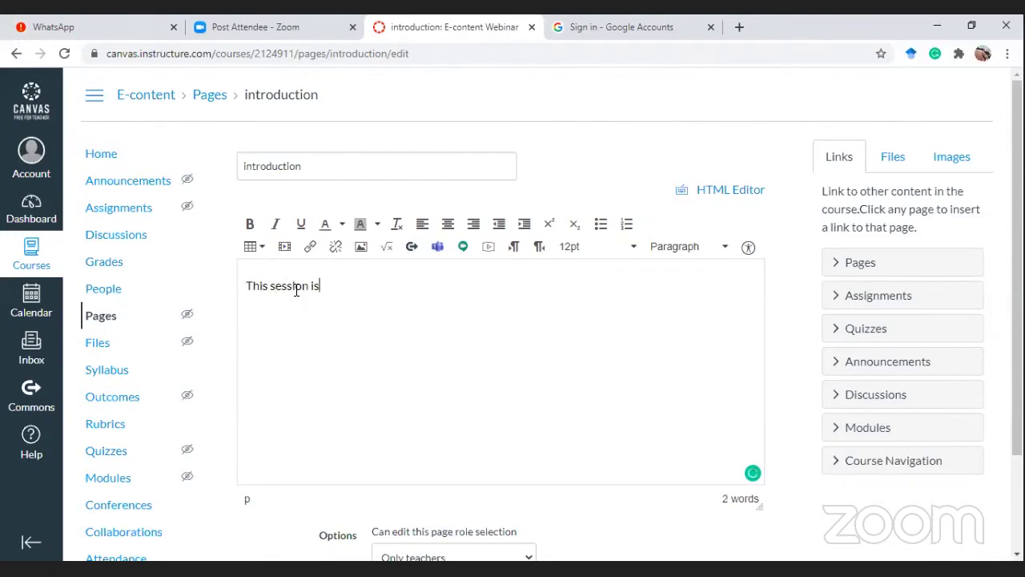
text( for creating E-cn)
key(BackSpace)
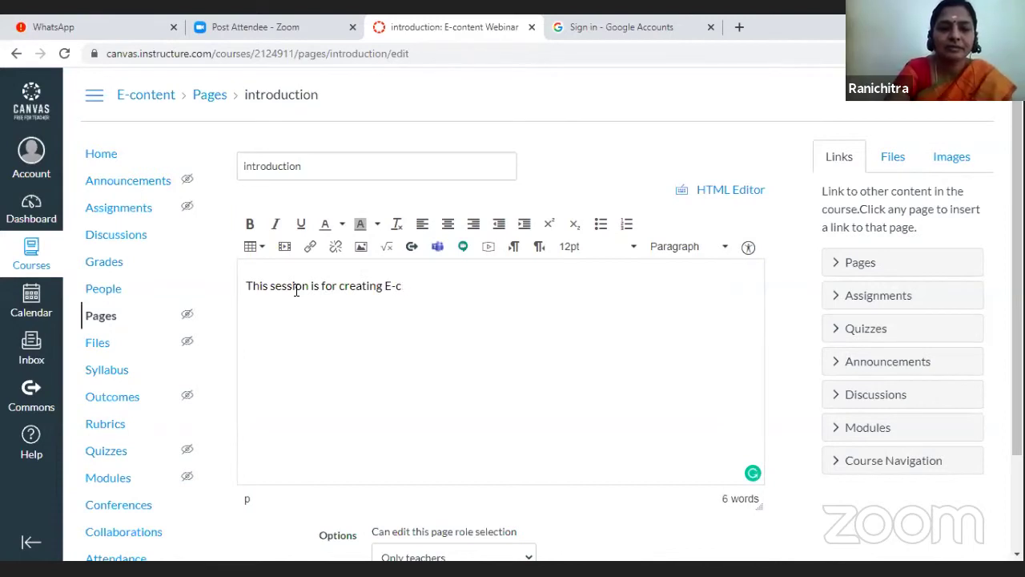
text(onten)
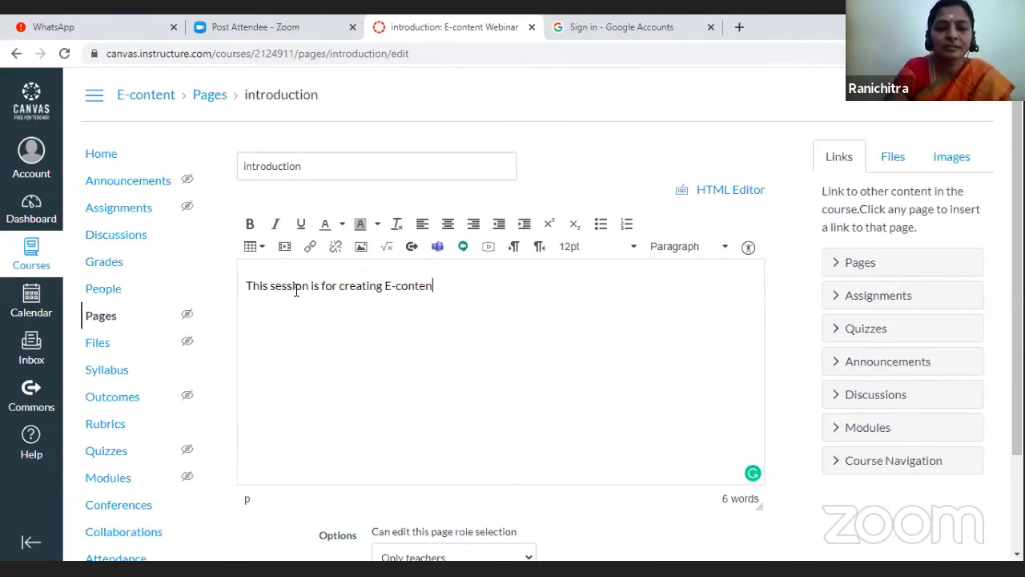
text(t usin)
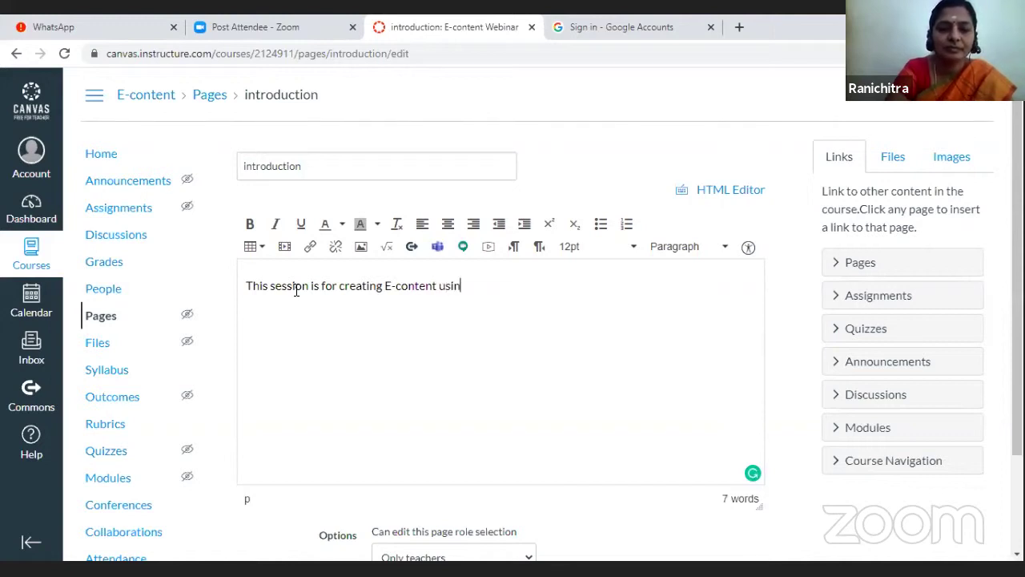
text(g V)
key(BackSpace)
text(C)
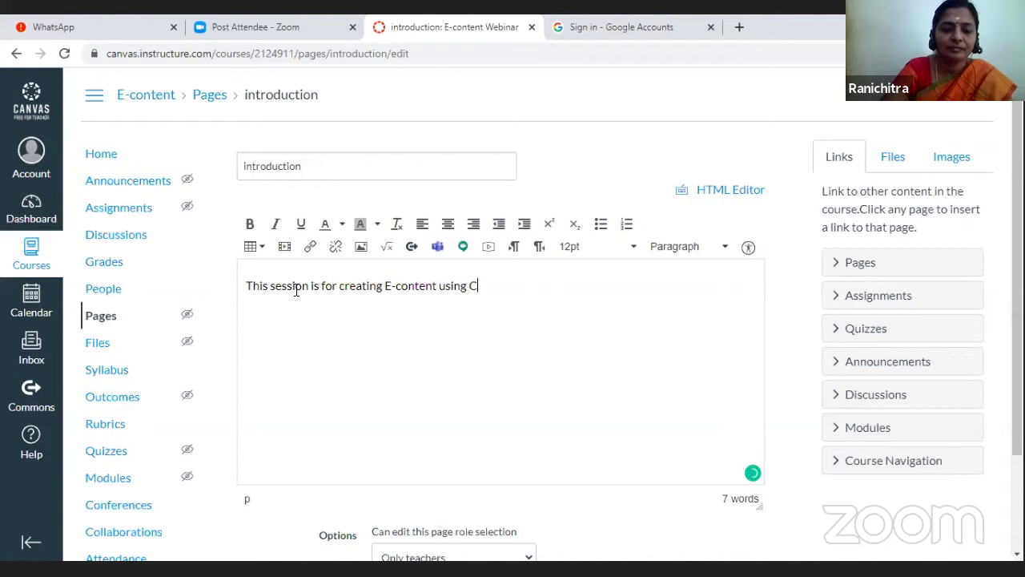
text(ancv)
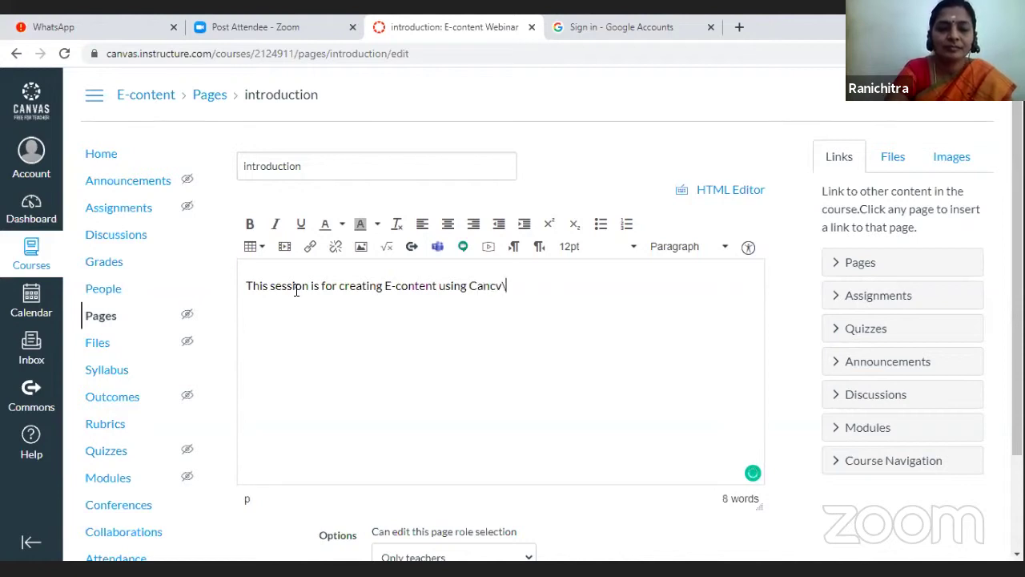
key(BackSpace)
key(BackSpace)
text(vas )
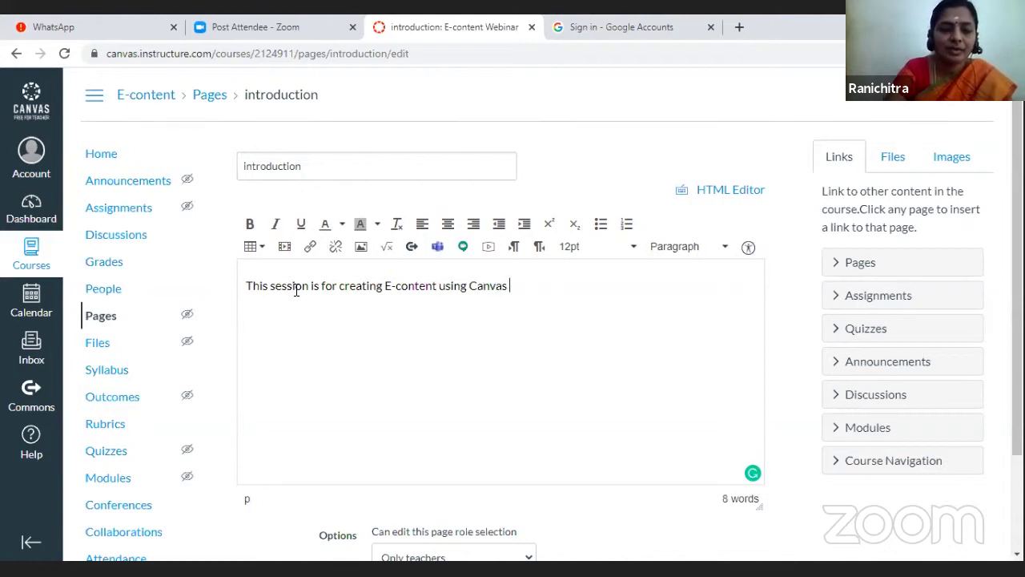
text(Instru)
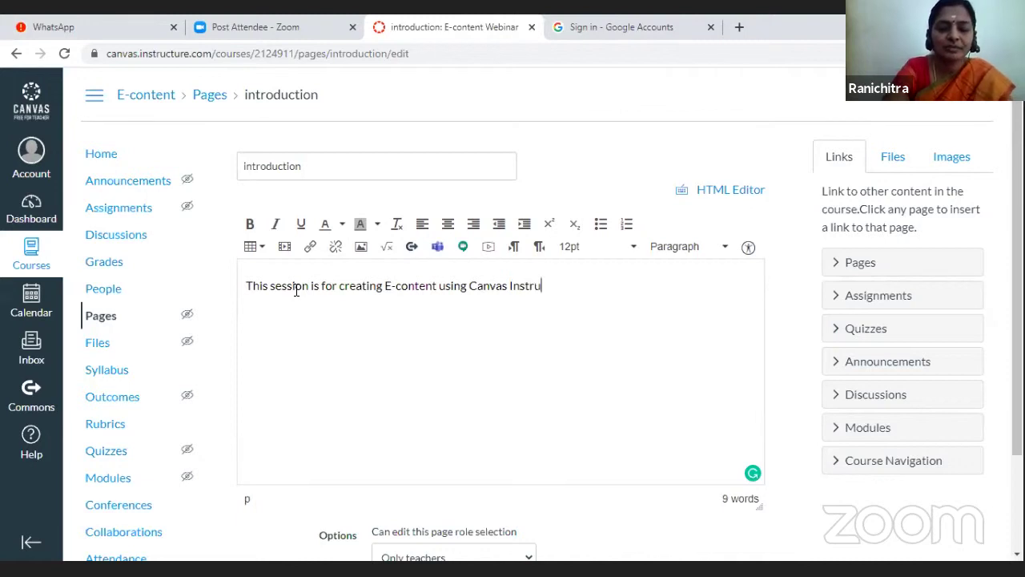
text(cture)
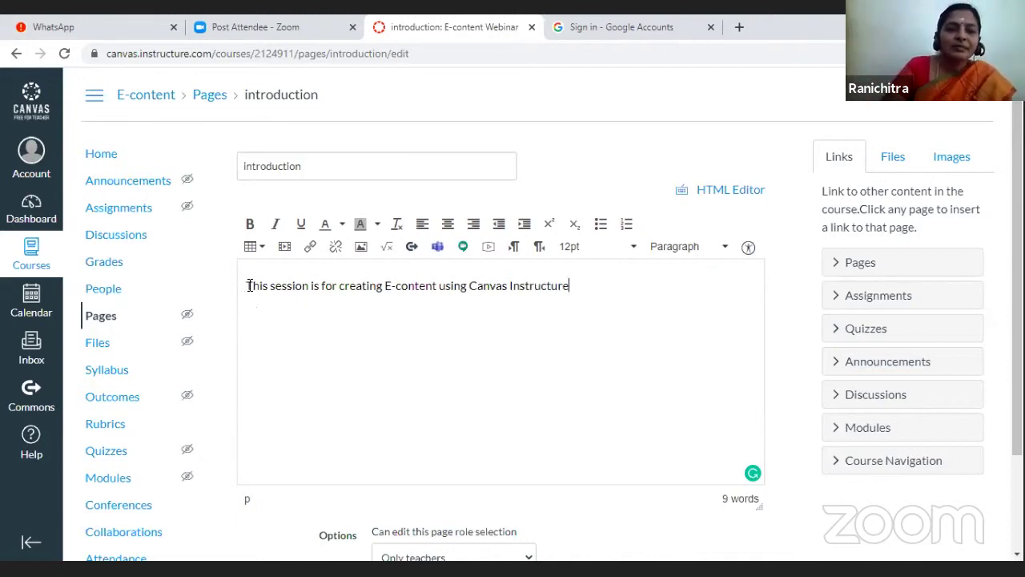
Make the words "Canvas Instructure" in the page text bold and purple
click(468, 285)
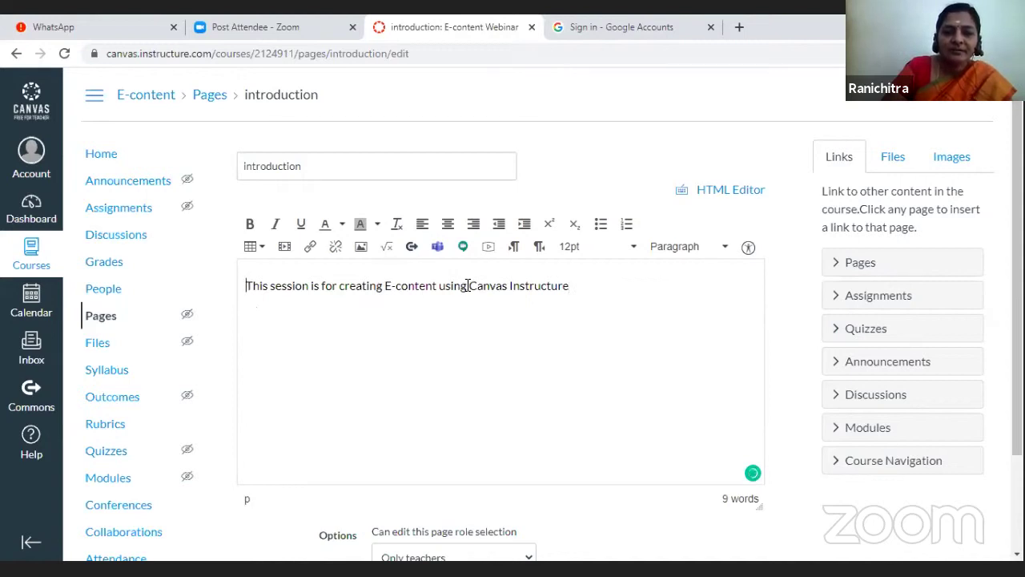
drag(468, 285, 571, 285)
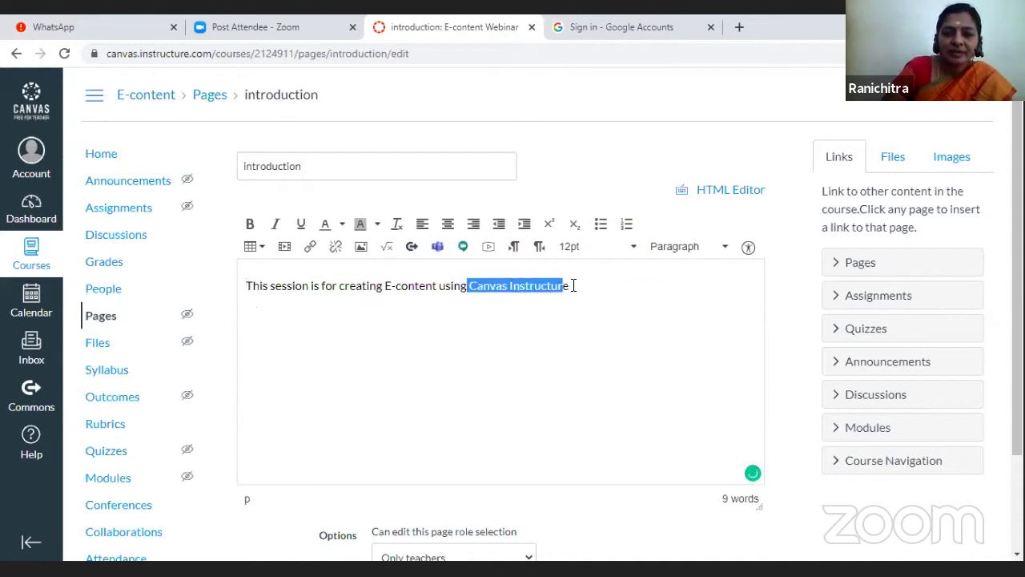
click(250, 226)
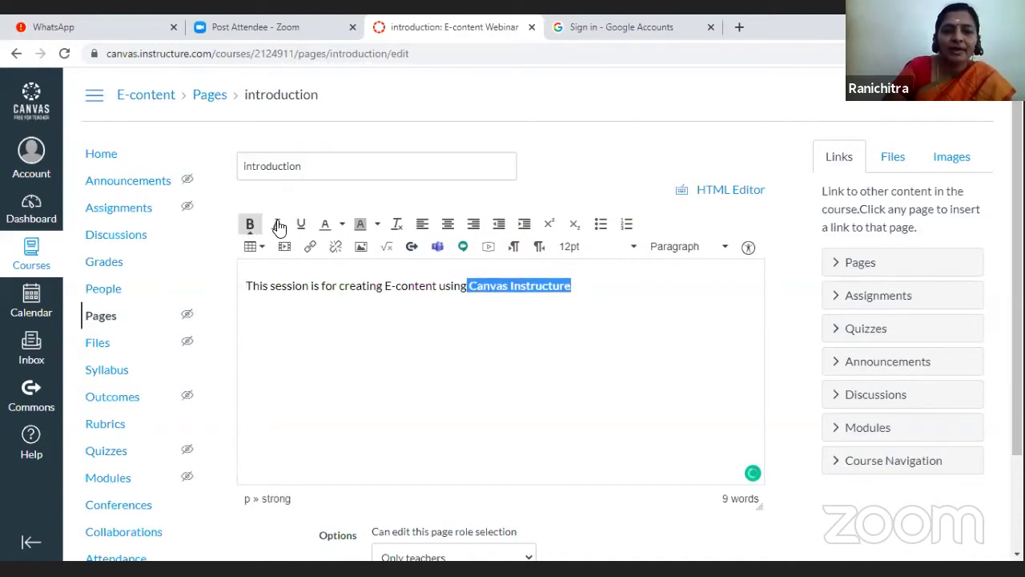
click(342, 227)
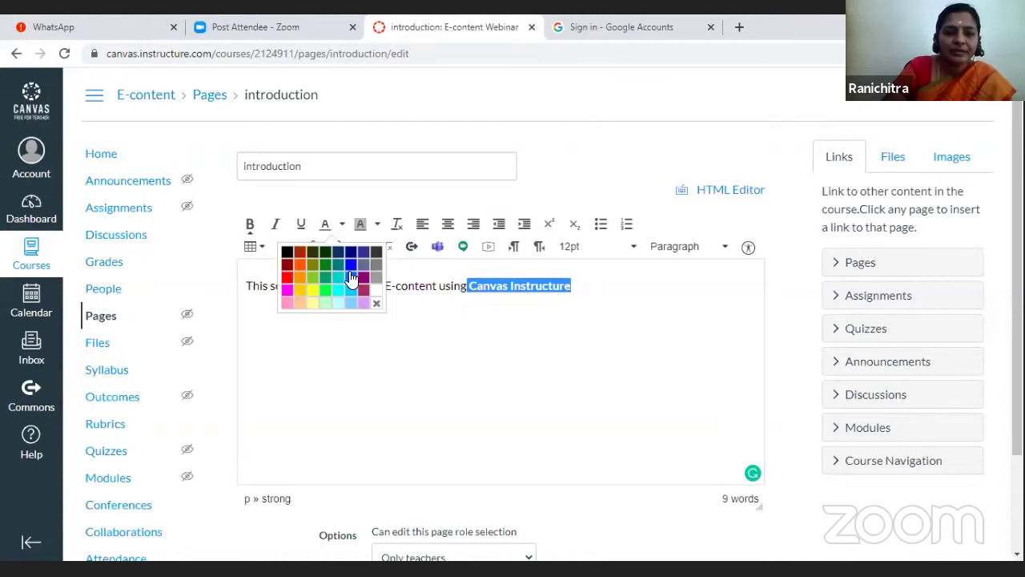
click(364, 278)
Add a bulleted list below the sentence with the items Files, Assignment, Quiz and Discussion Forum
click(471, 337)
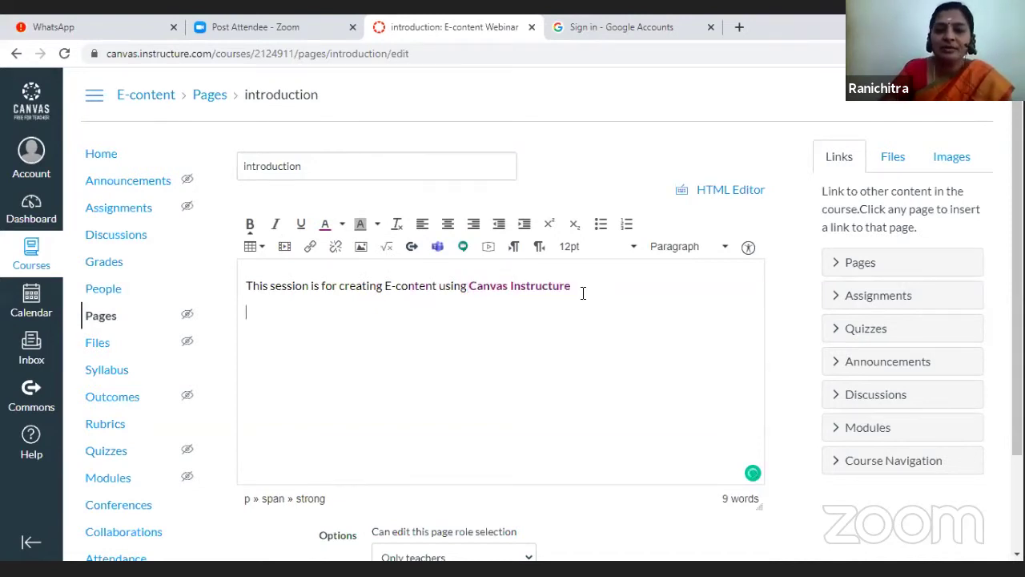
click(602, 224)
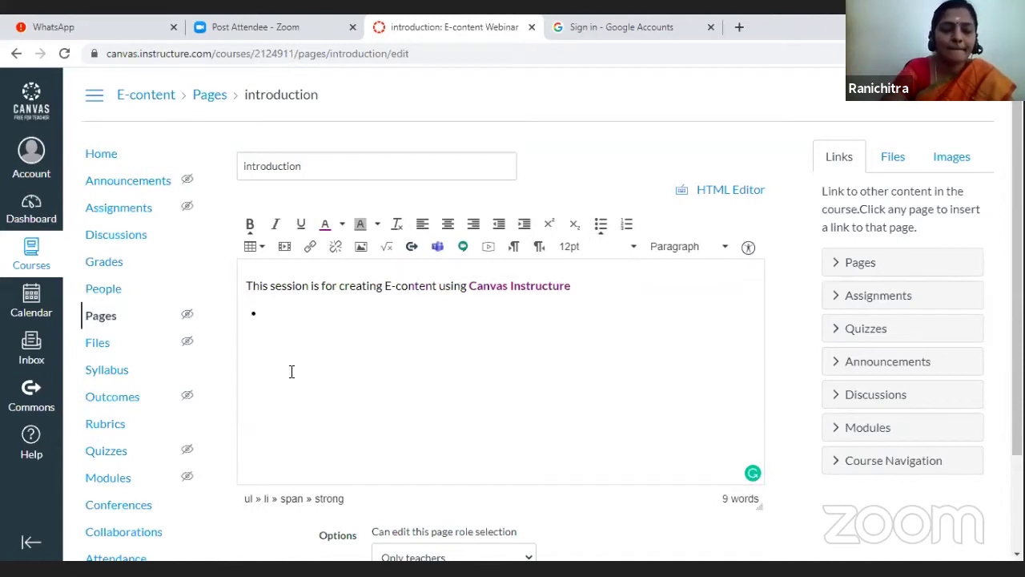
text(Files )
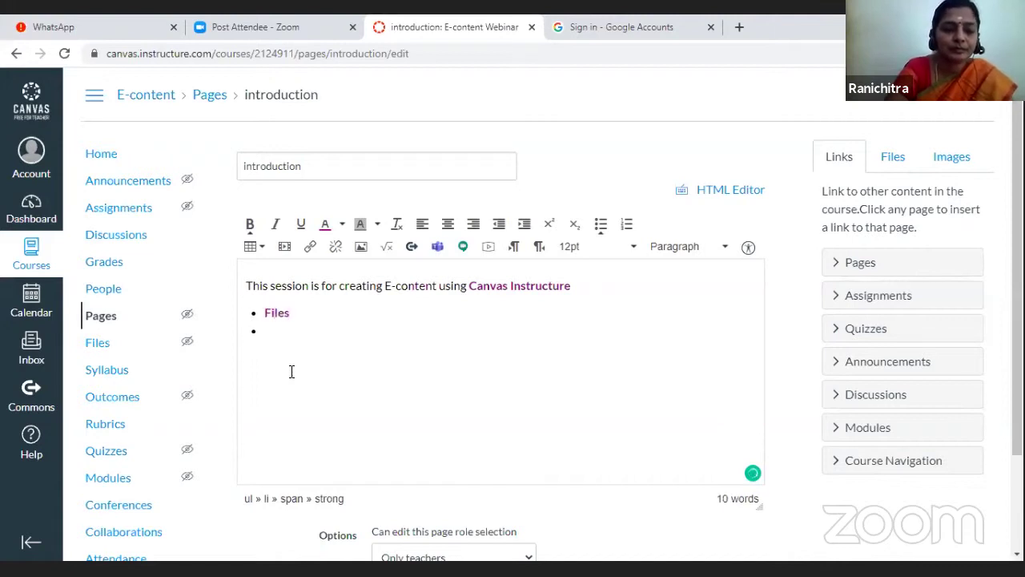
text(Assignment )
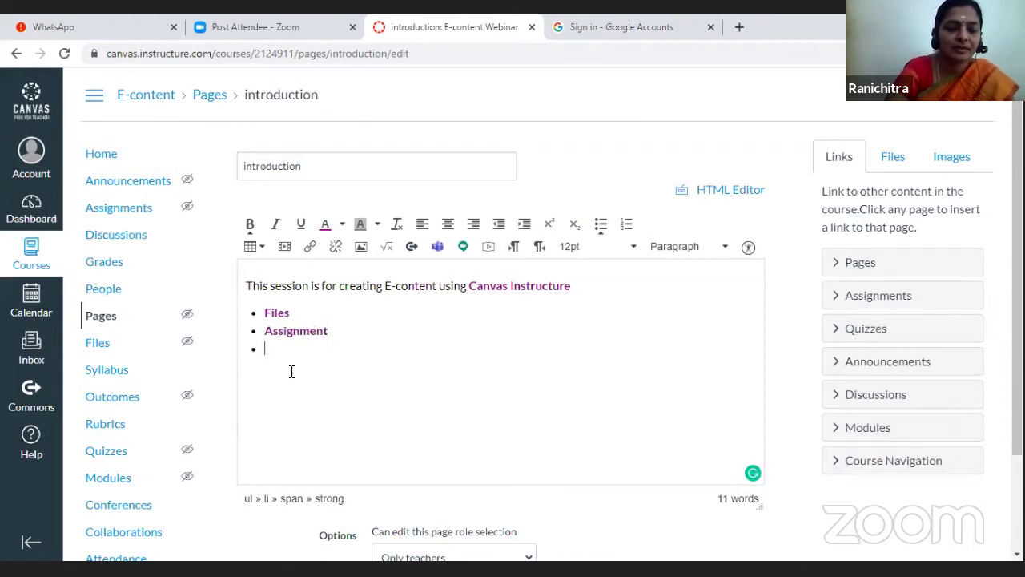
text(Quiz)
key(Return)
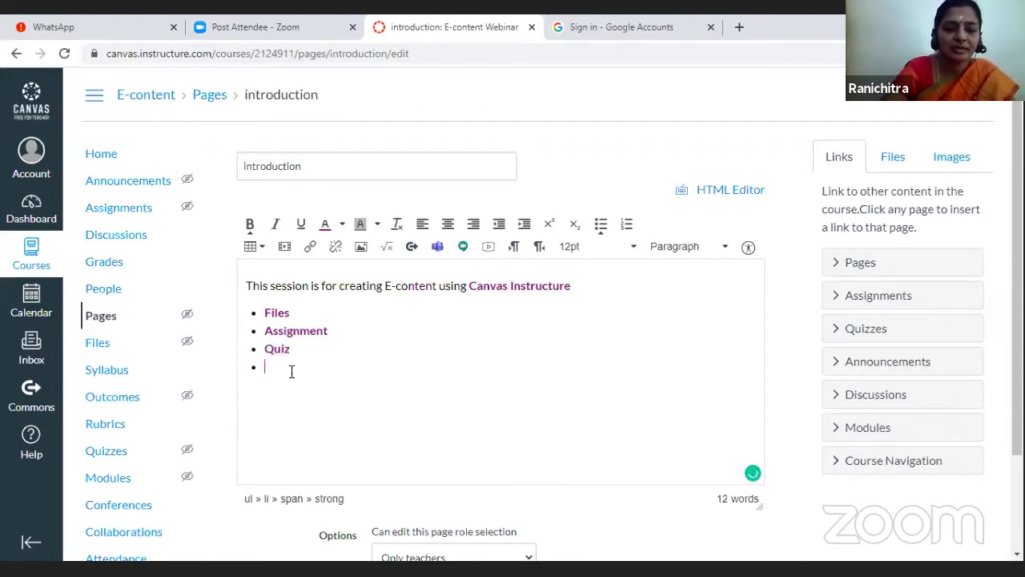
text(Discussi)
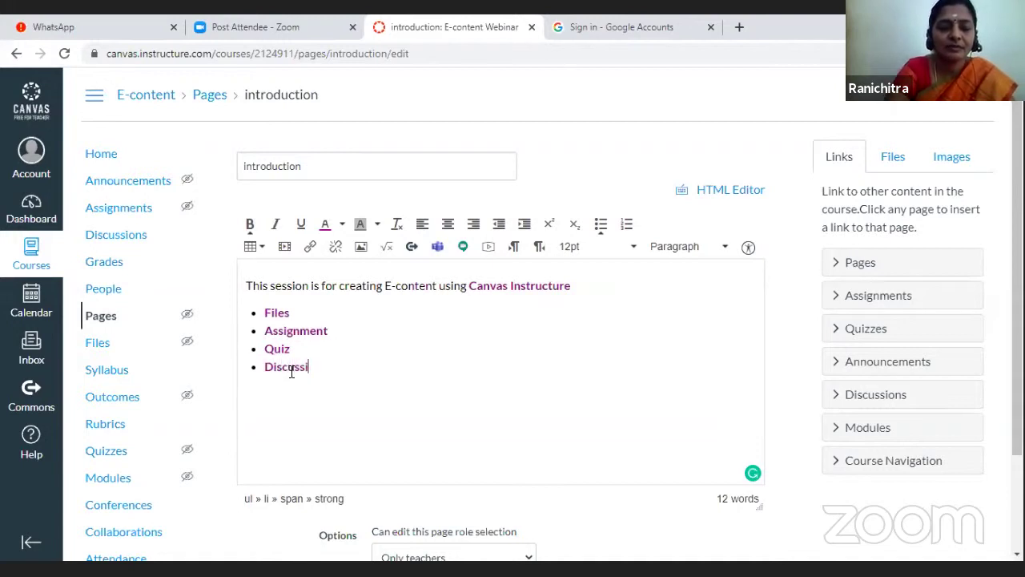
text(on Forum)
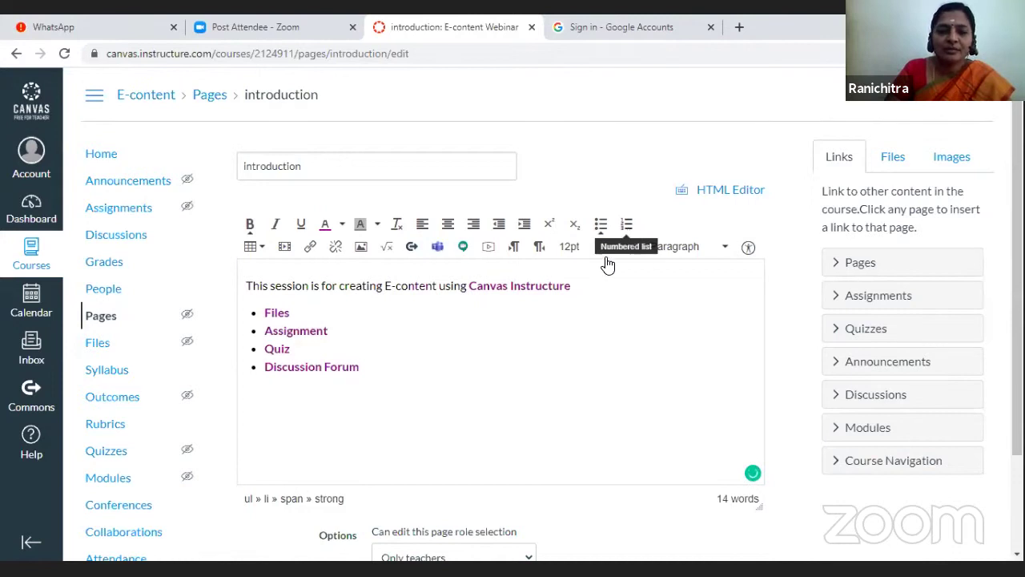
Build the equation α + β = γ in the equation editor and insert it directly after the Discussion Forum item
click(389, 249)
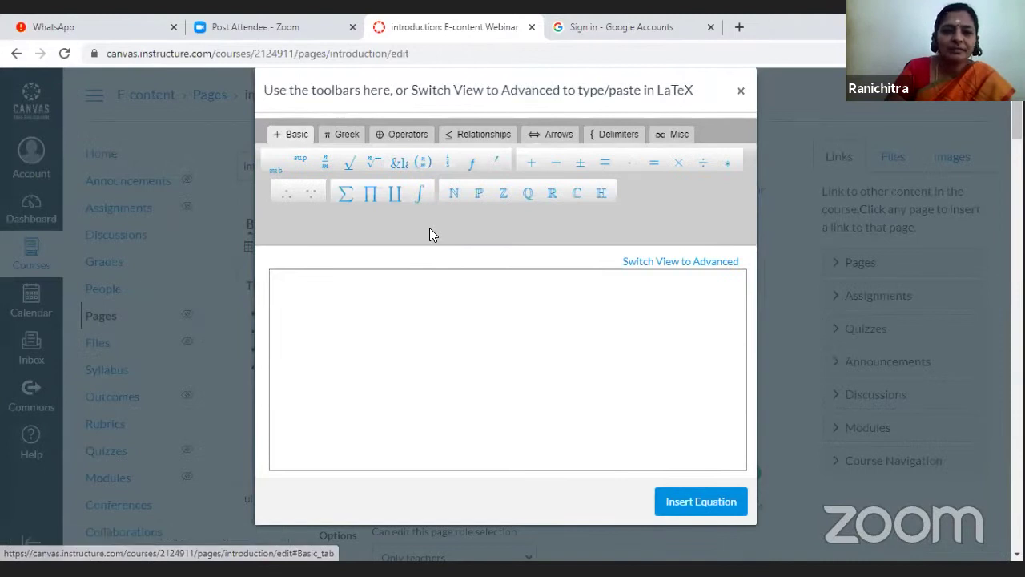
click(341, 134)
click(277, 165)
click(294, 134)
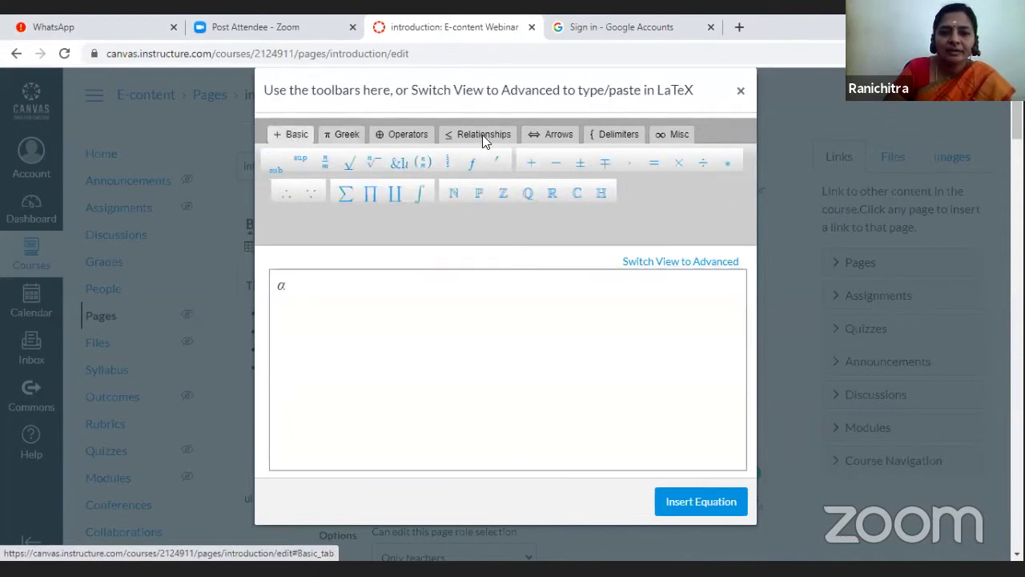
click(531, 162)
click(340, 136)
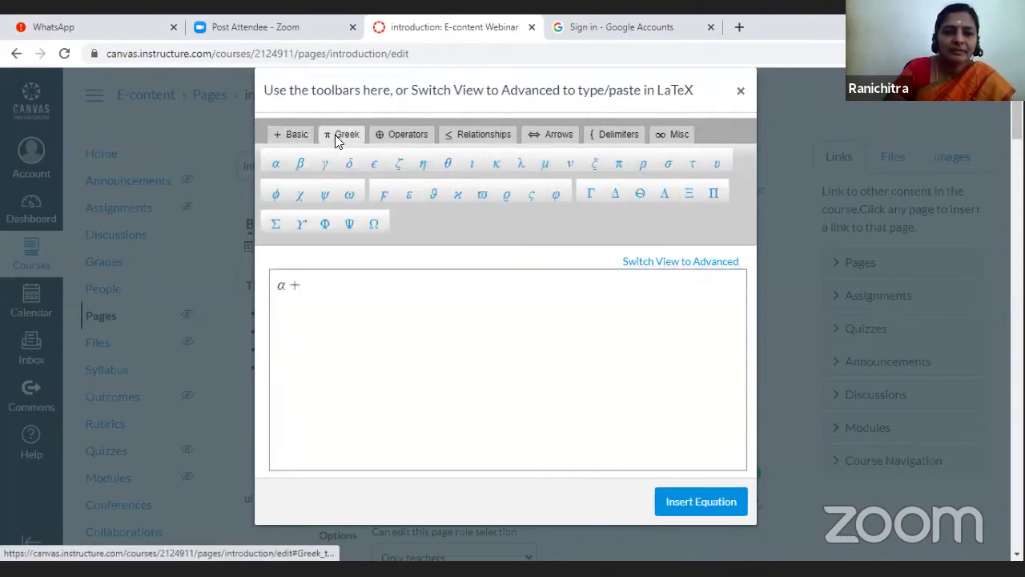
click(301, 166)
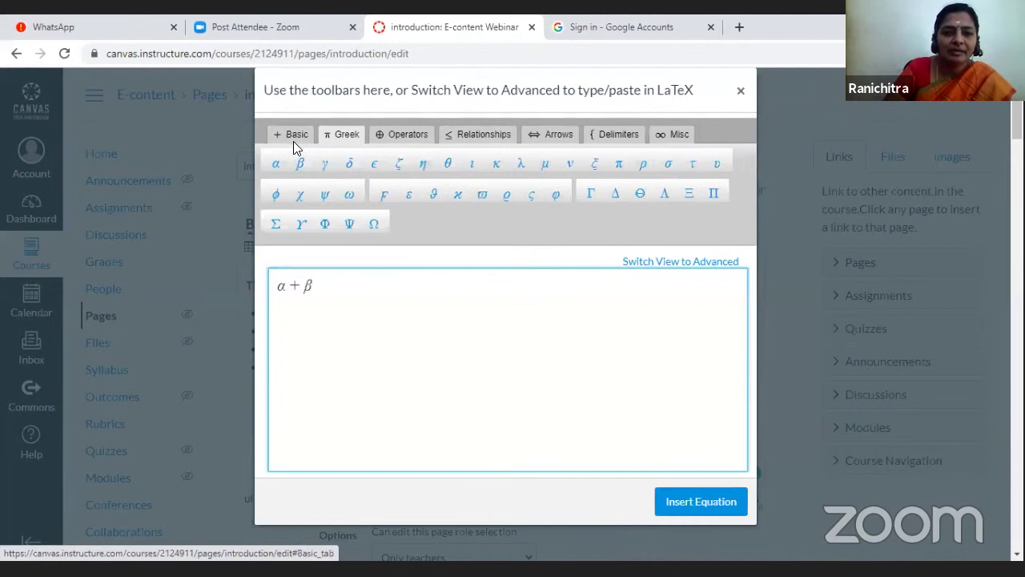
click(293, 142)
text(=)
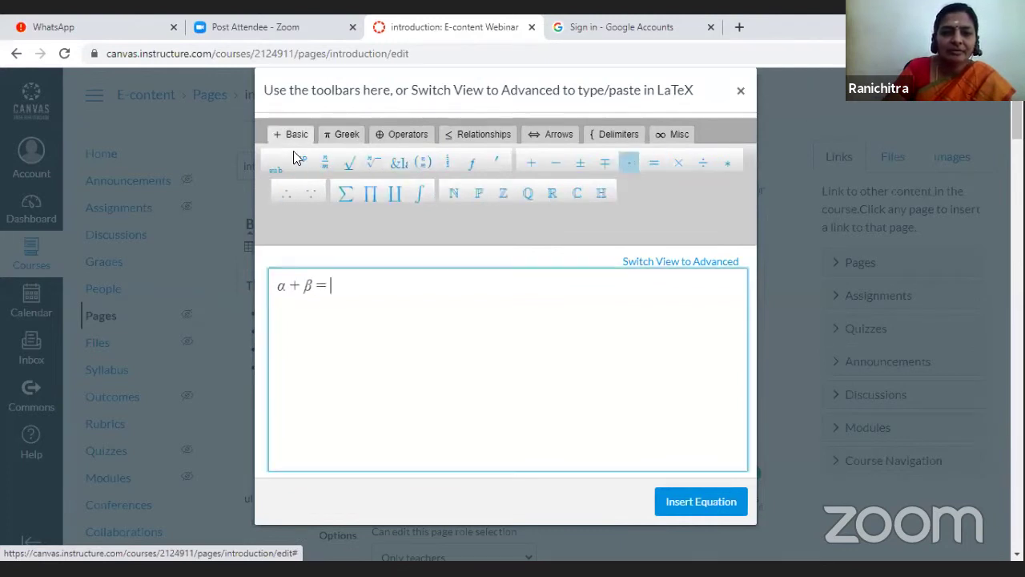
click(339, 134)
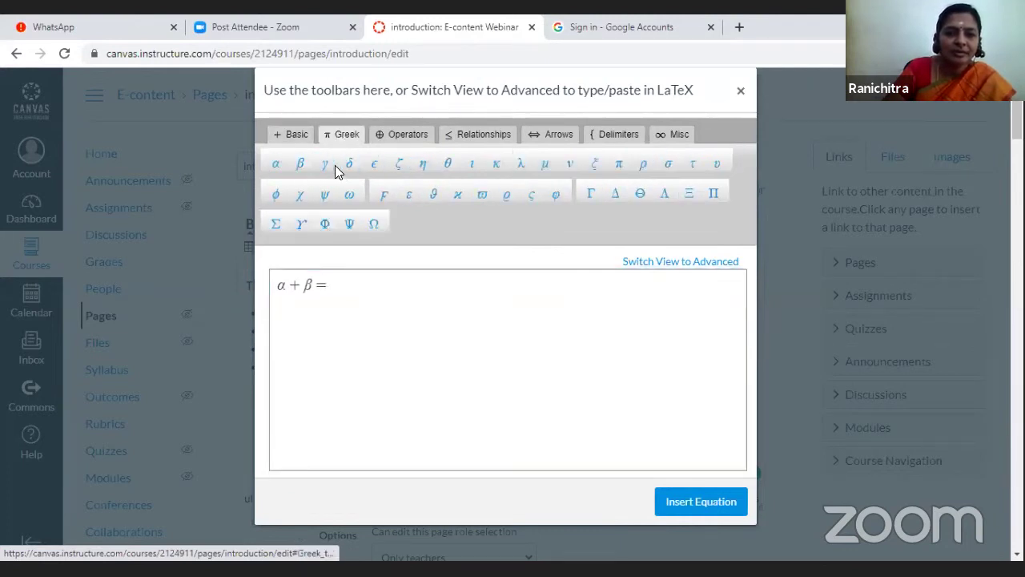
click(326, 164)
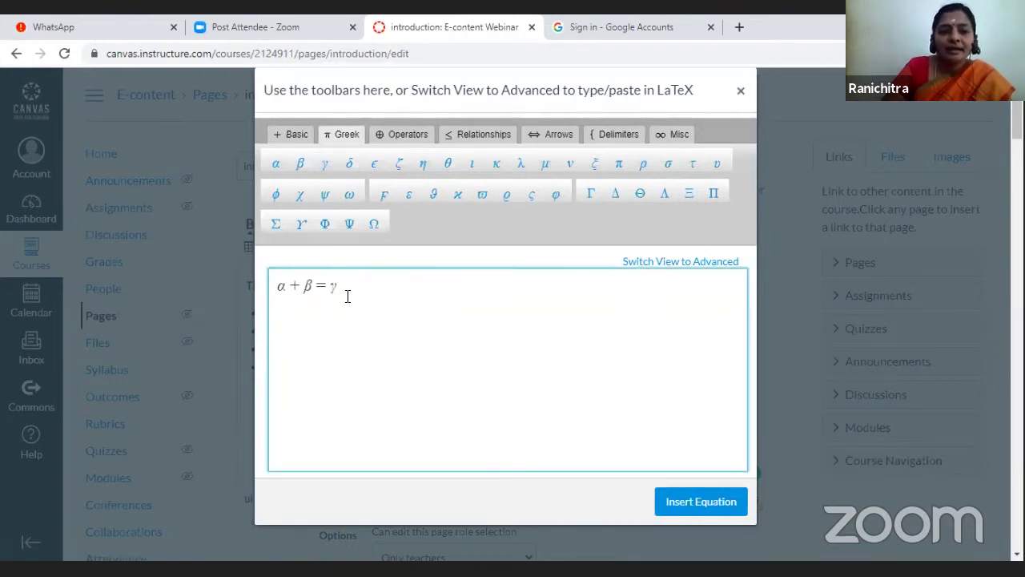
click(697, 502)
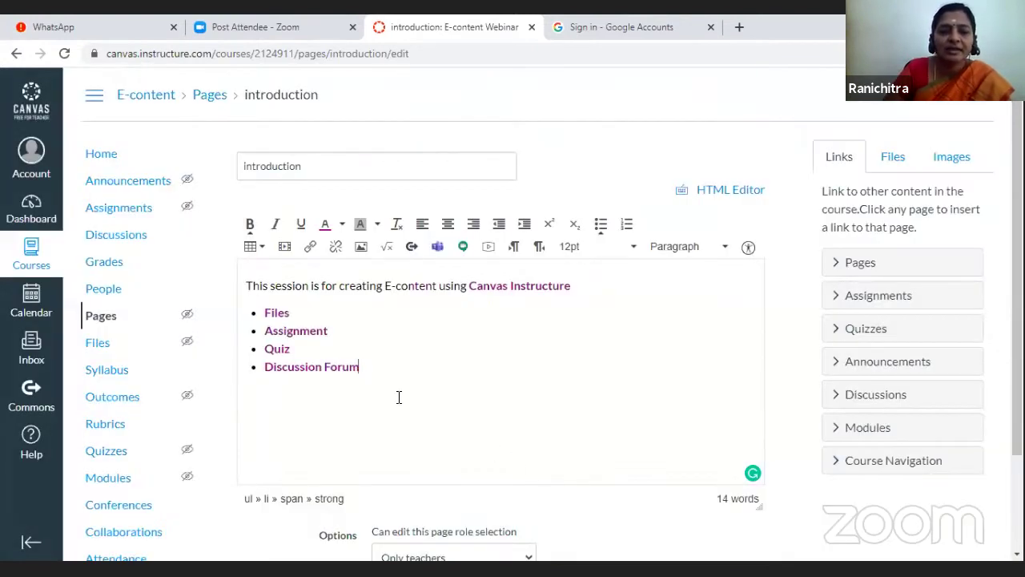
Move the equation off the Discussion Forum line onto its own bullet directly below
scroll(405, 412, down, 1)
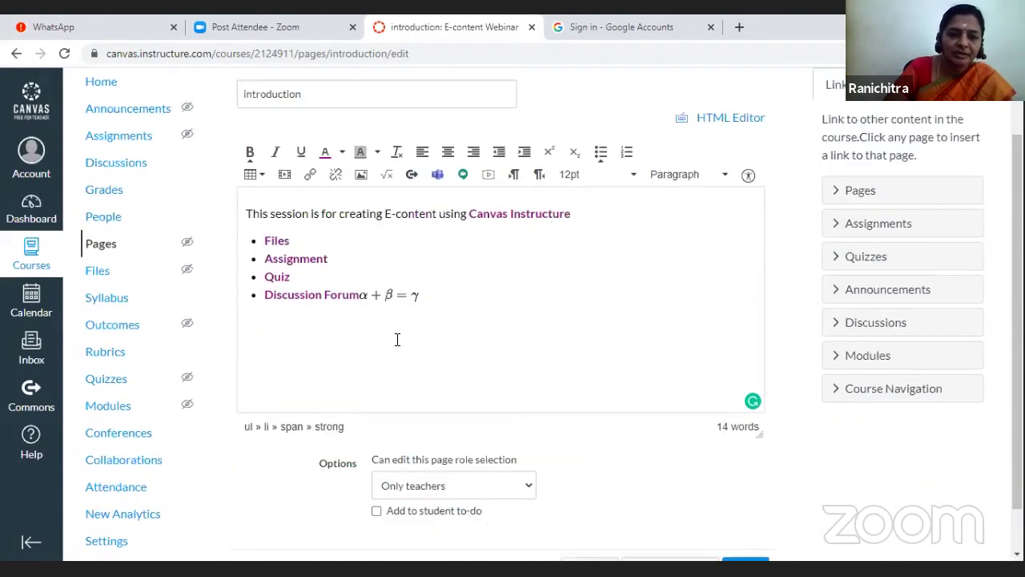
click(362, 292)
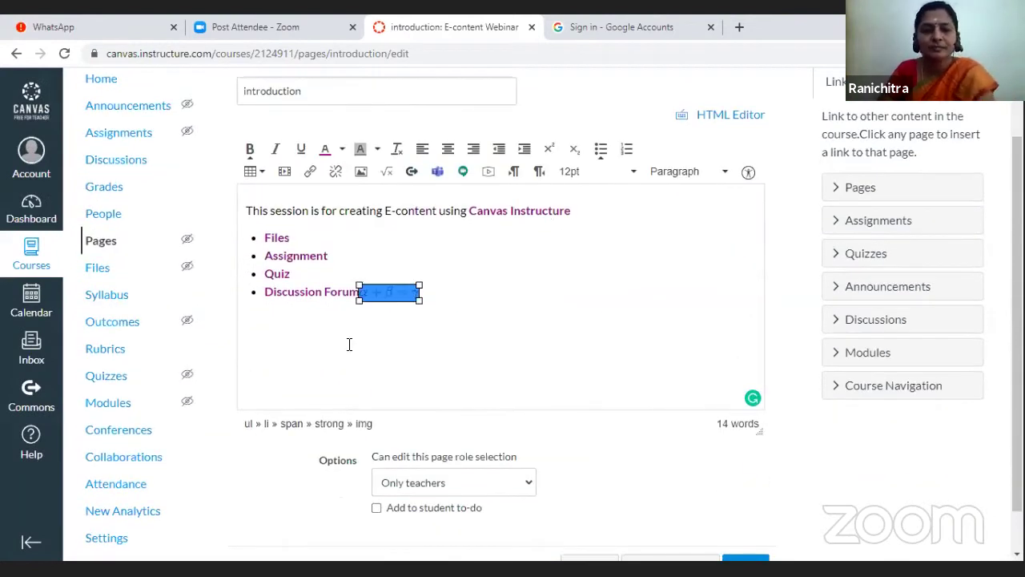
click(353, 296)
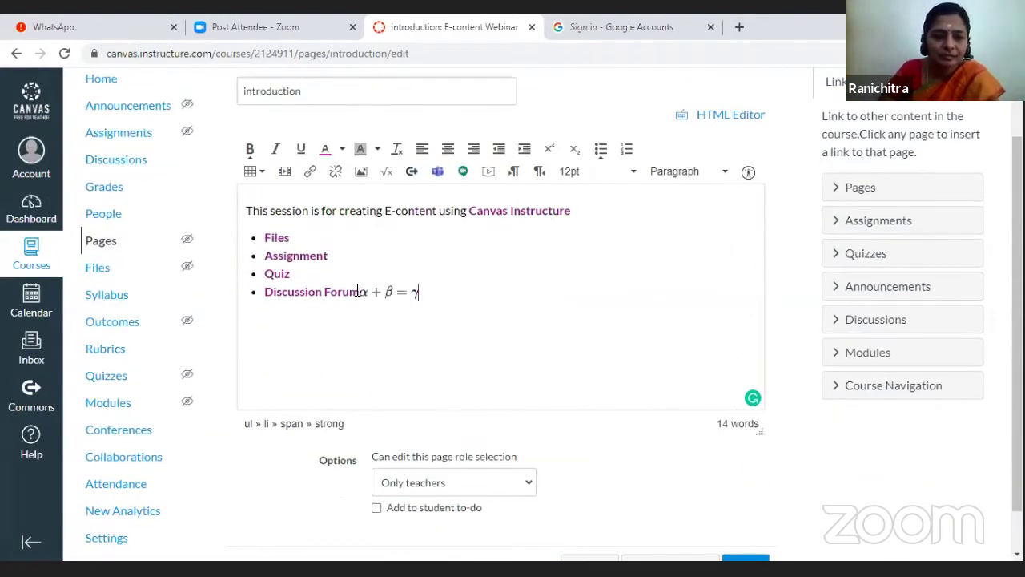
key(Return)
key(BackSpace)
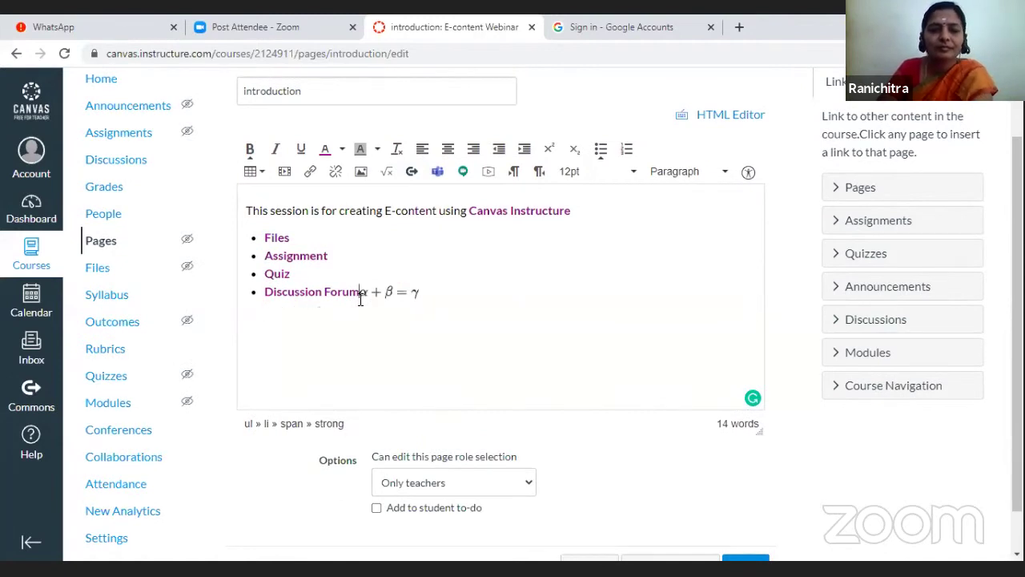
key(Return)
key(Return)
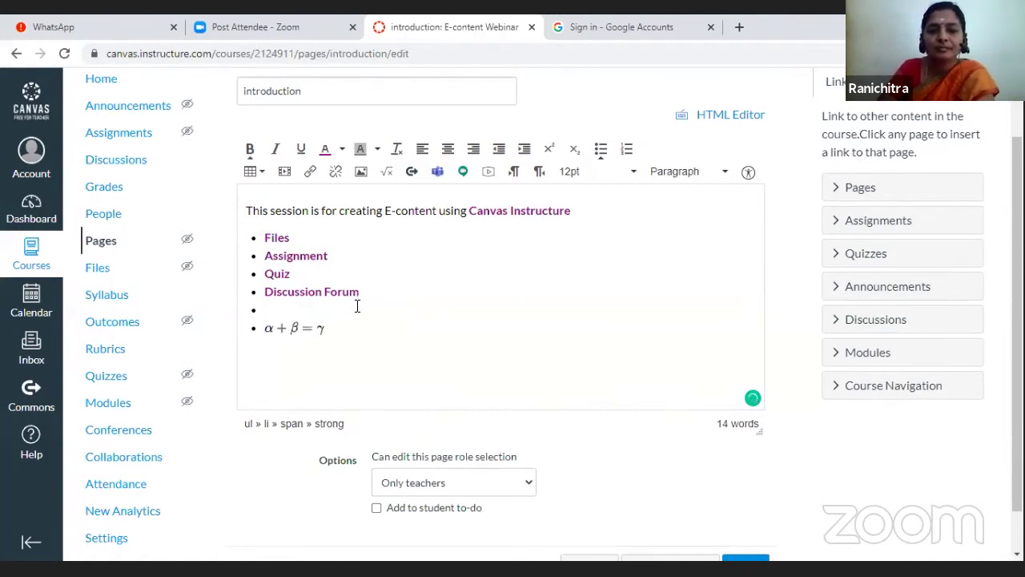
key(BackSpace)
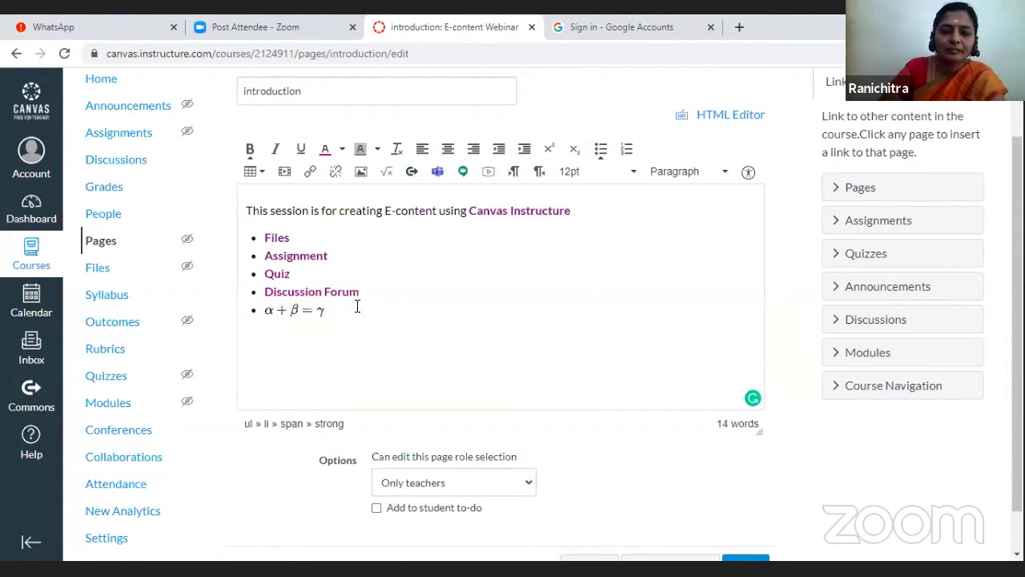
Add two empty bullets above the equation and take the equation itself out of the bulleted list
key(Return)
key(Return)
click(283, 352)
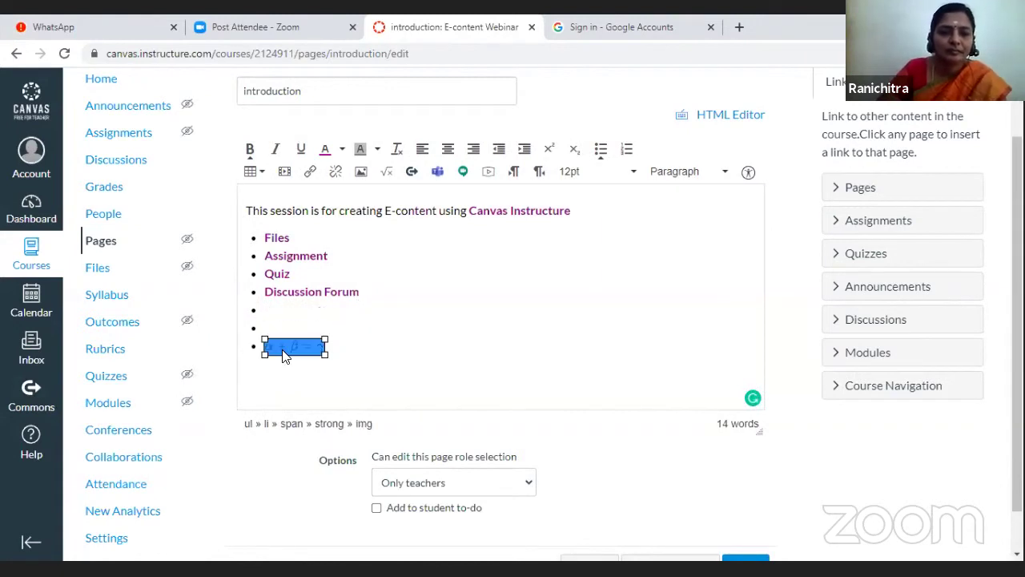
click(601, 151)
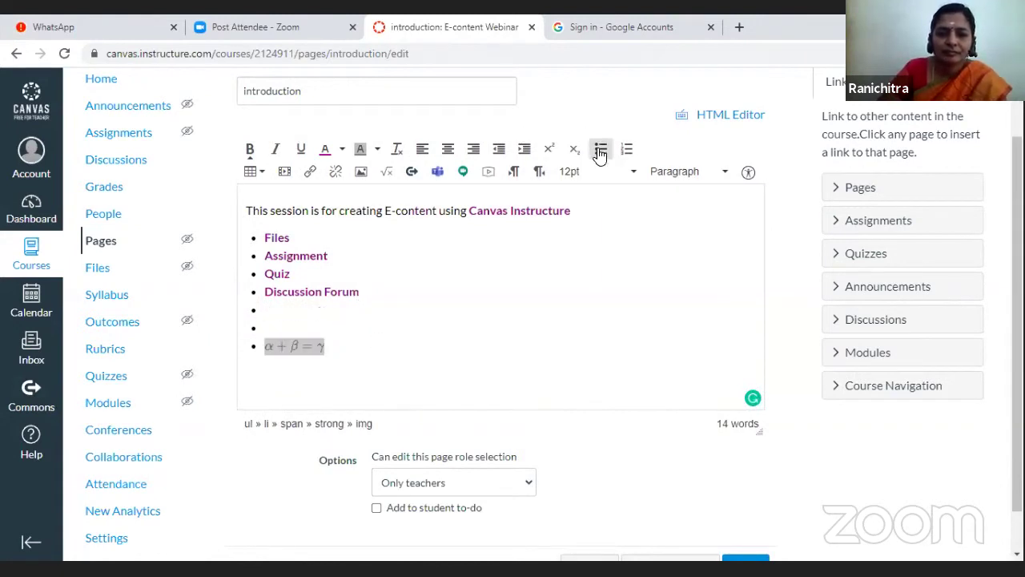
click(600, 151)
click(288, 355)
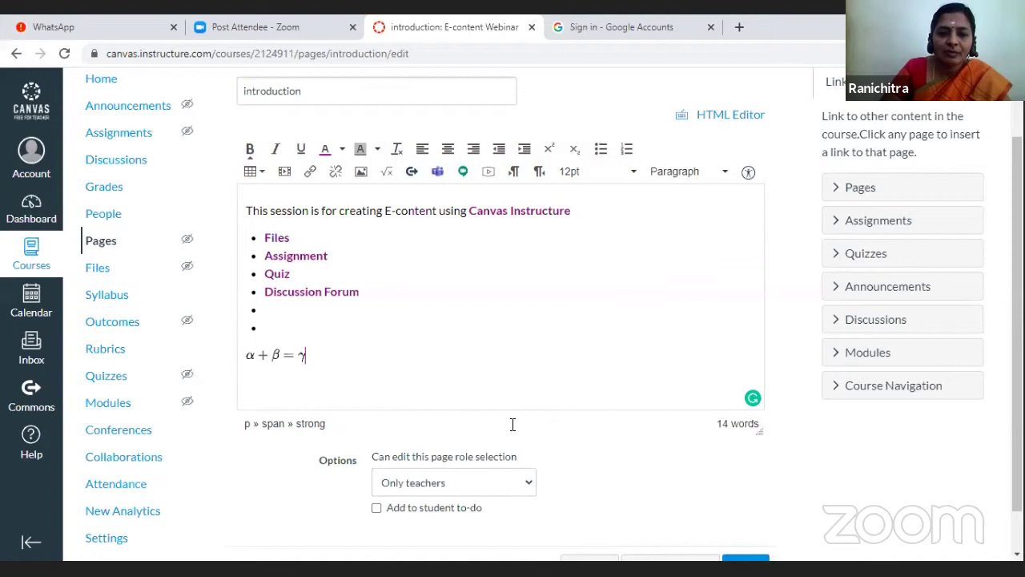
Examine the Operators, Relationships, Arrows, Delimiters and Basic symbol sets in the equation editor, and close it without inserting anything
click(388, 176)
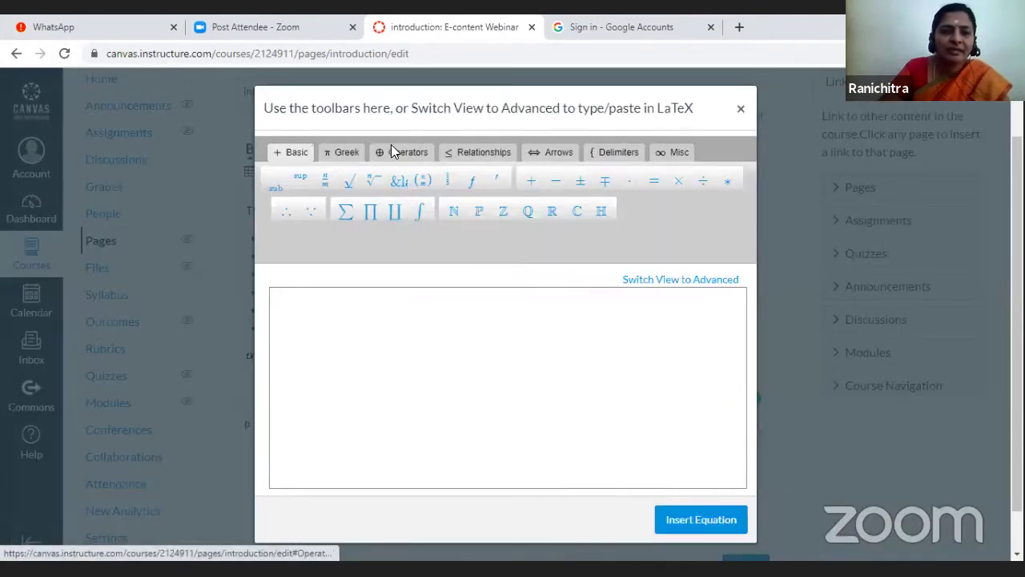
click(398, 154)
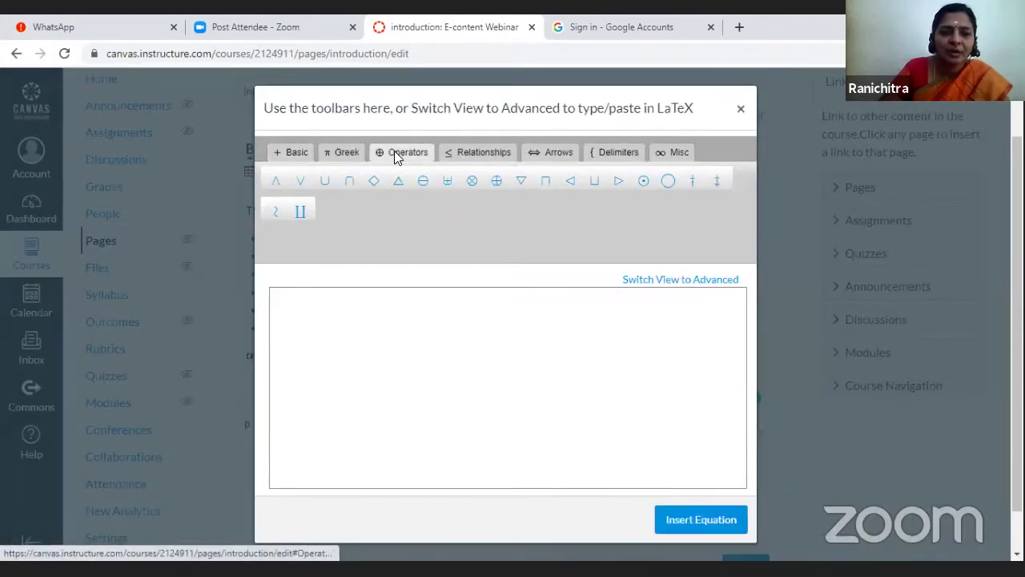
click(483, 155)
click(559, 155)
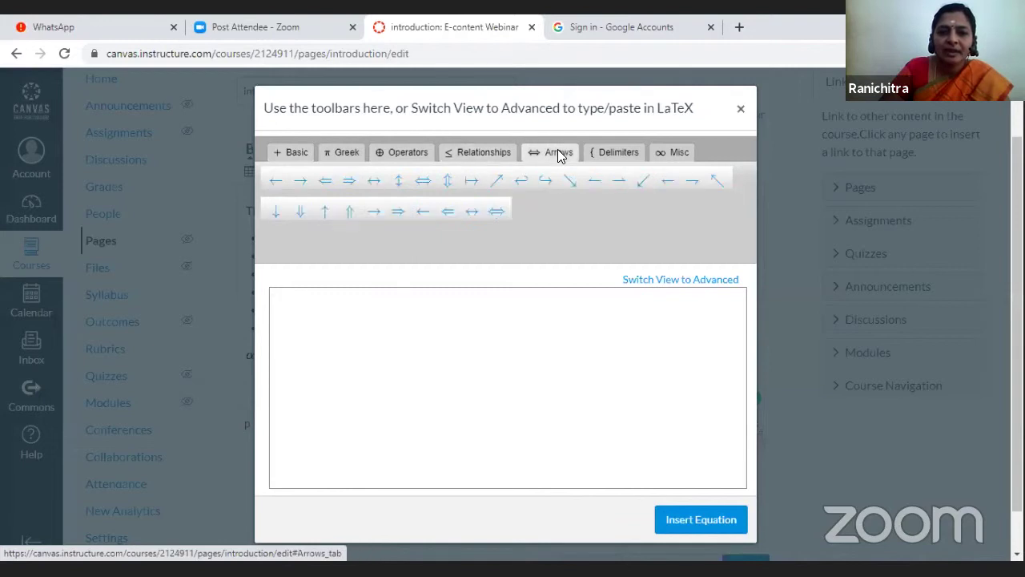
click(619, 153)
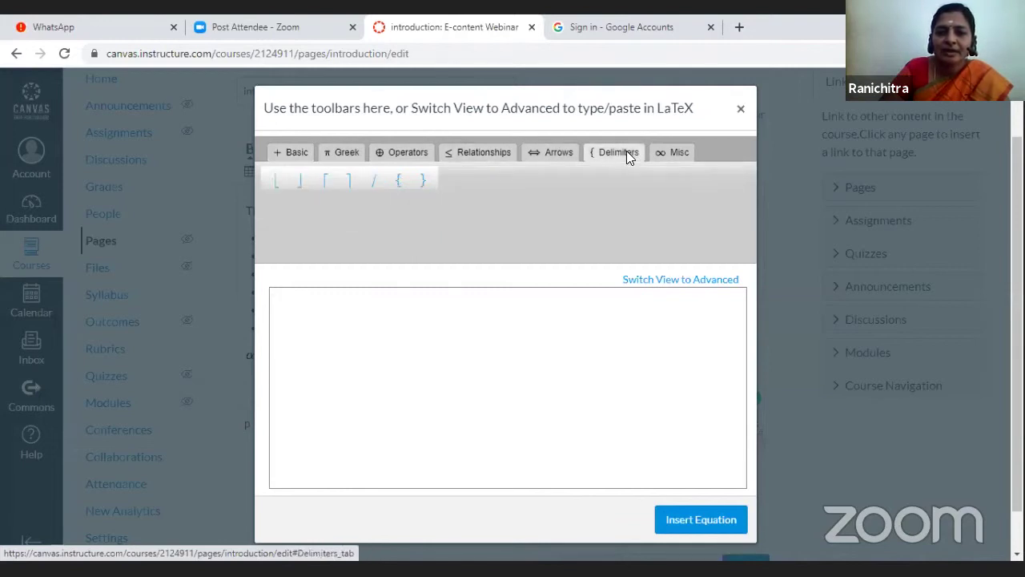
click(297, 154)
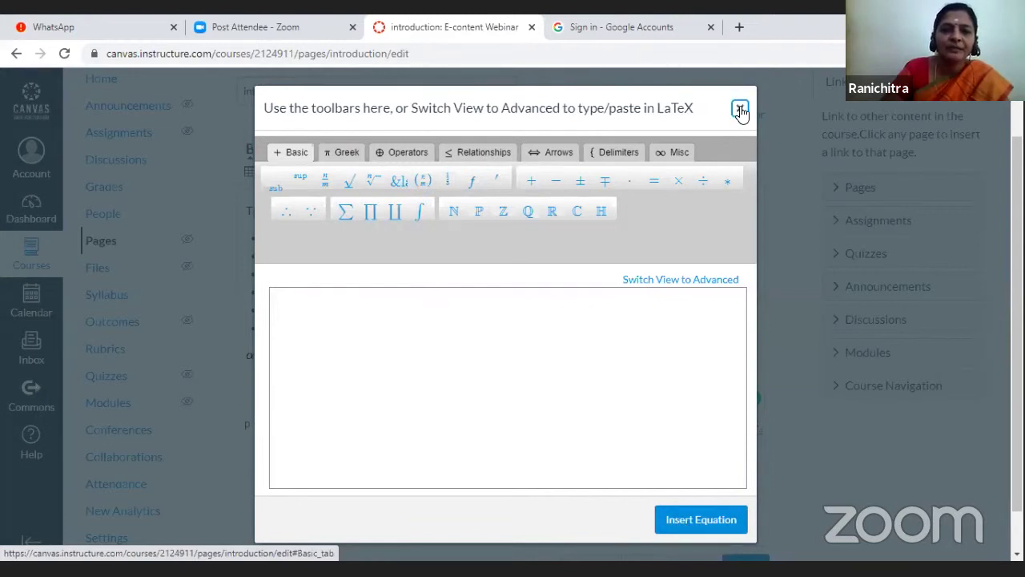
key(Escape)
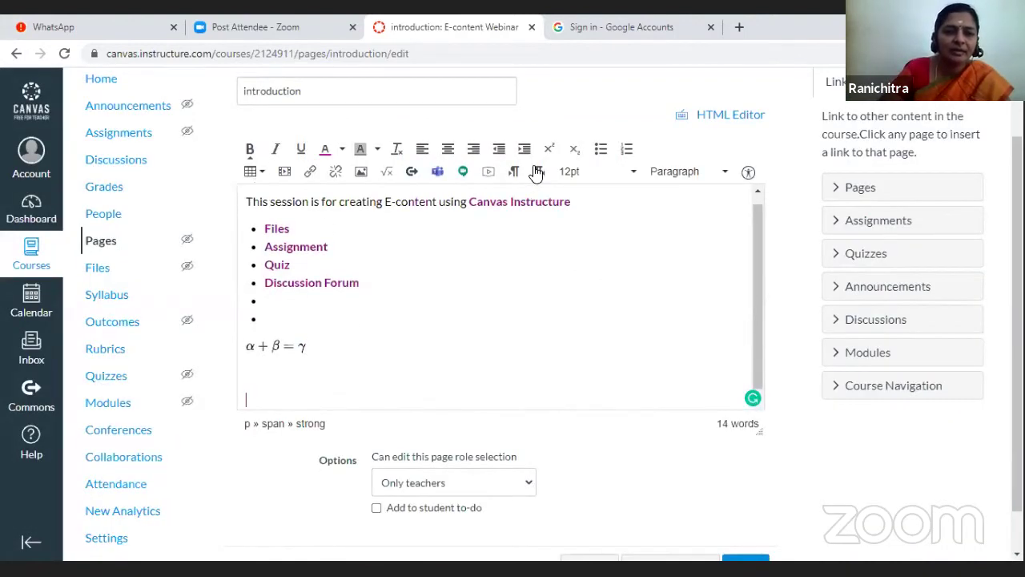
Insert a 4 x 4 table below the equation on the page
click(264, 174)
mouse_move(320, 196)
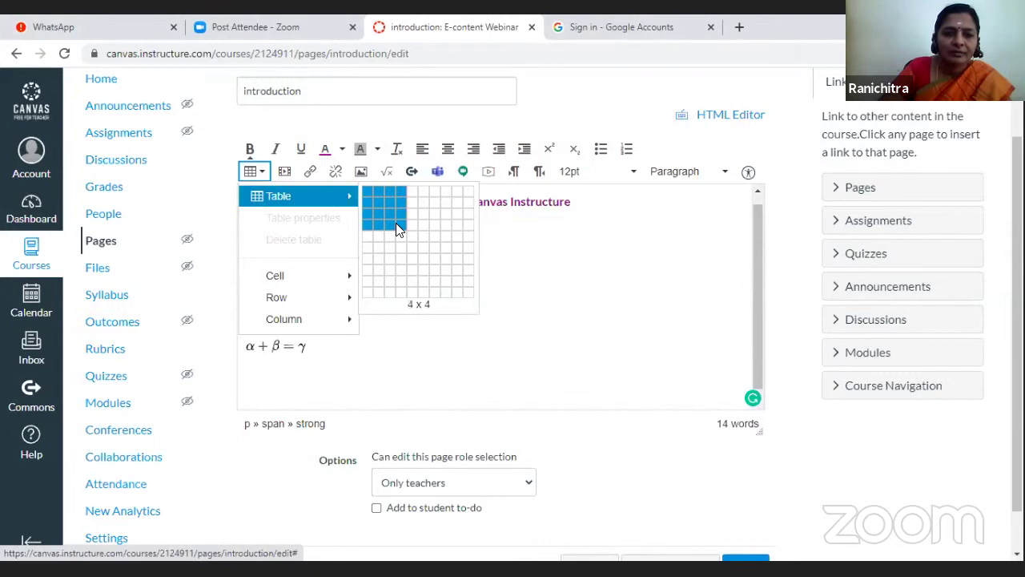
click(396, 226)
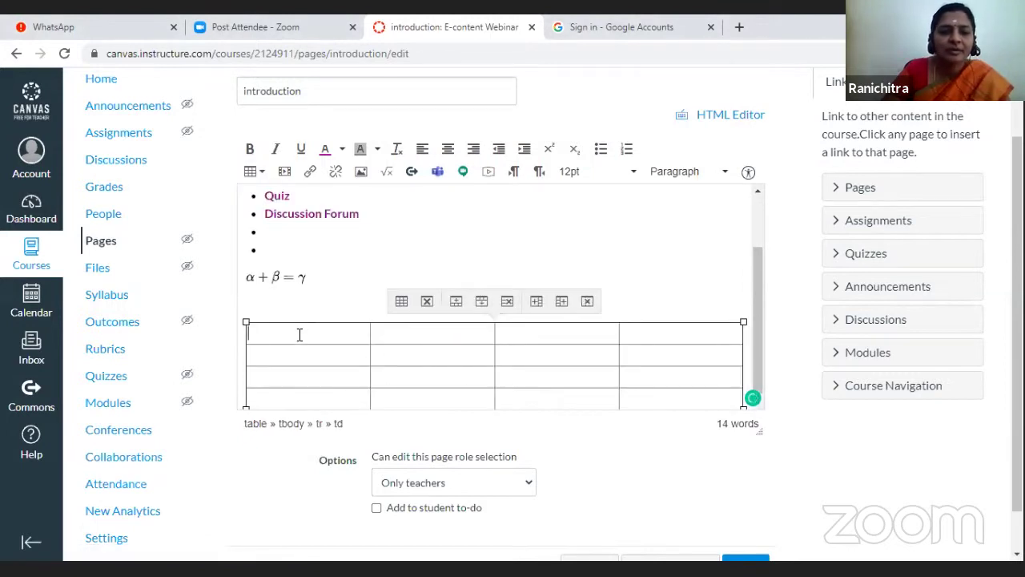
Fill the table's first row with the headings Title 1, Title 2, Title 3 and Title 4
text(Title 1)
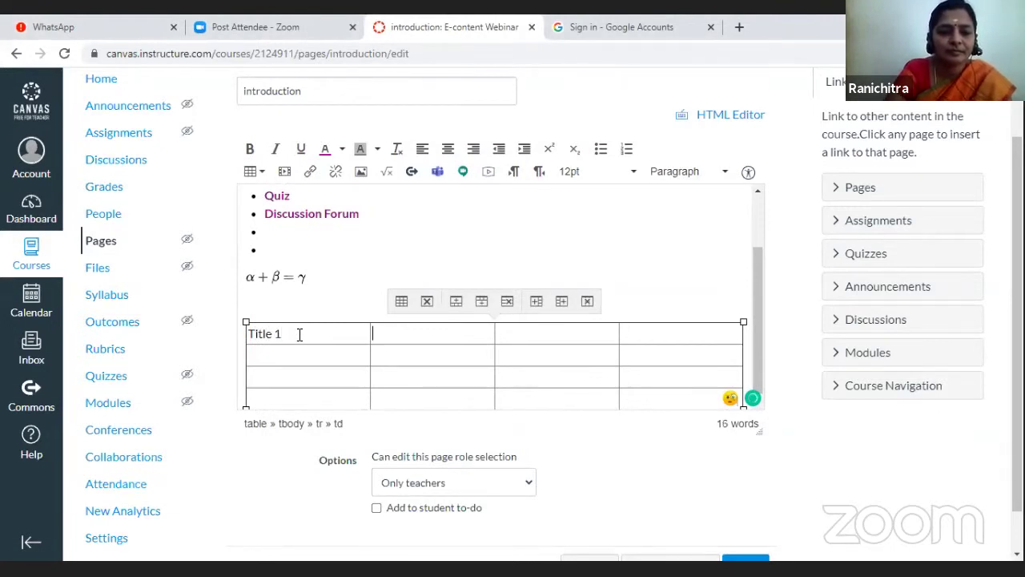
key(Tab)
text(Title 2)
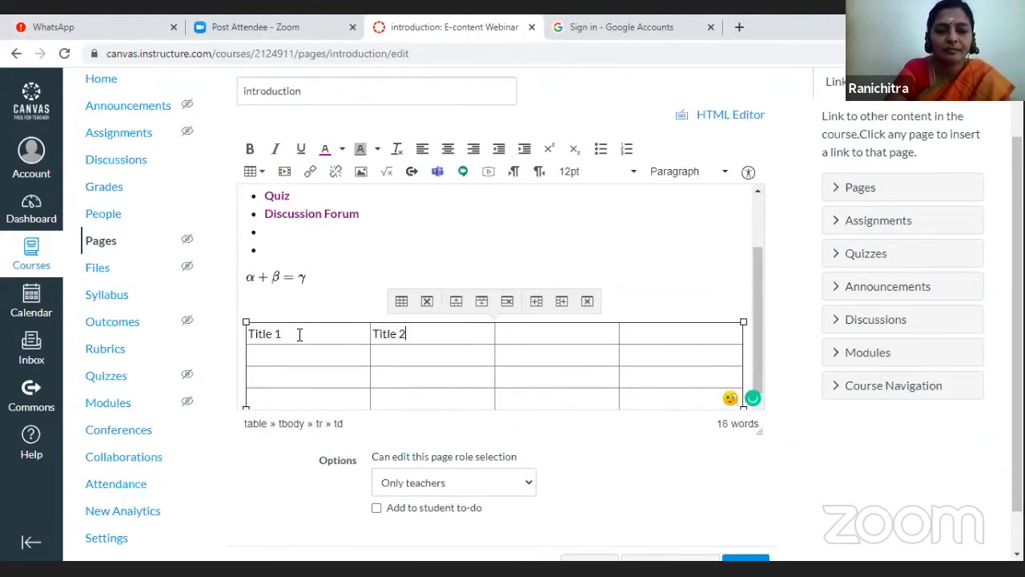
key(Tab)
text(Title )
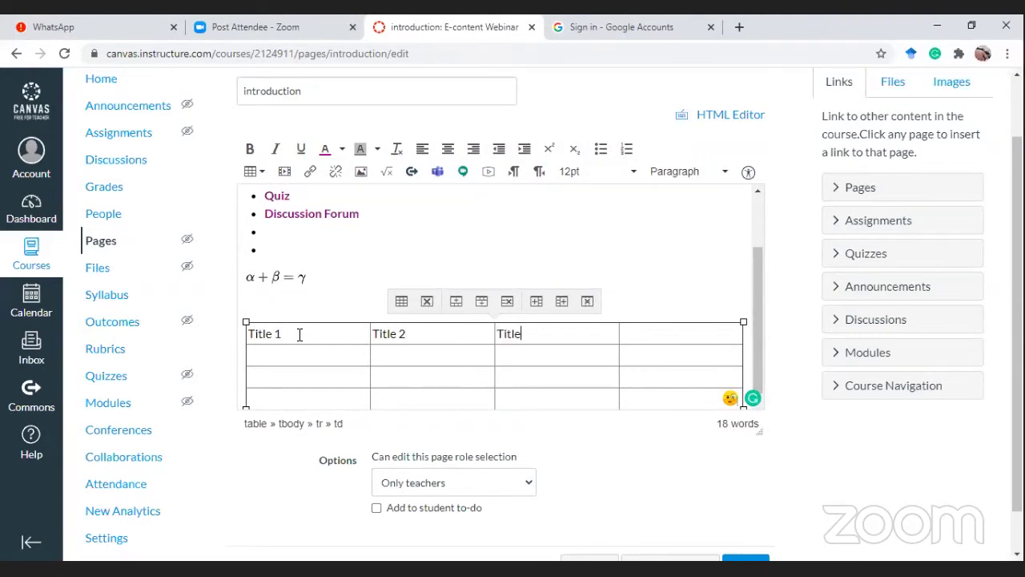
text(3)
key(Tab)
text(Title 4)
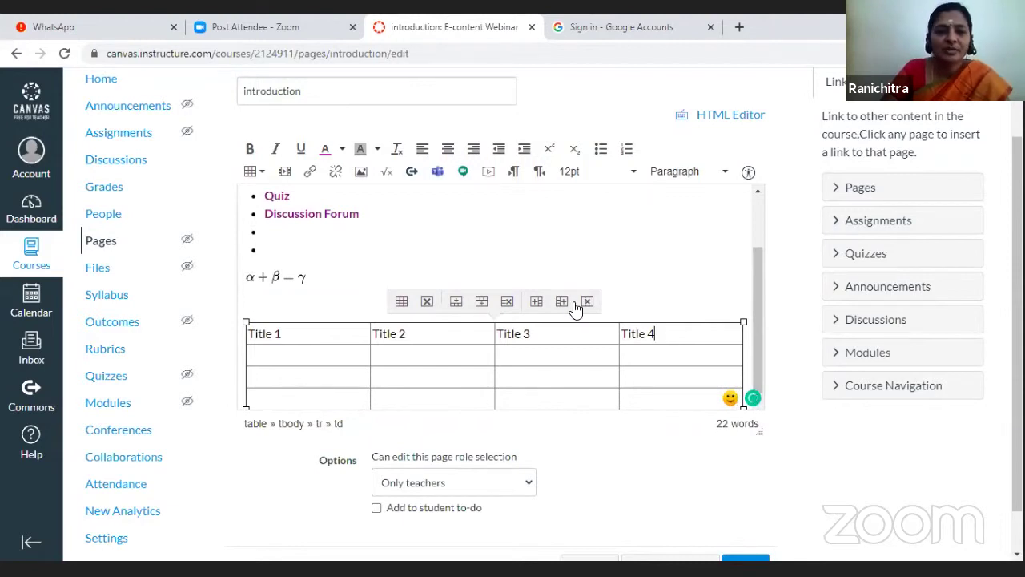
Examine the page's HTML source from the table up to the opening paragraph, and return to the rich content view
scroll(580, 303, up, 1)
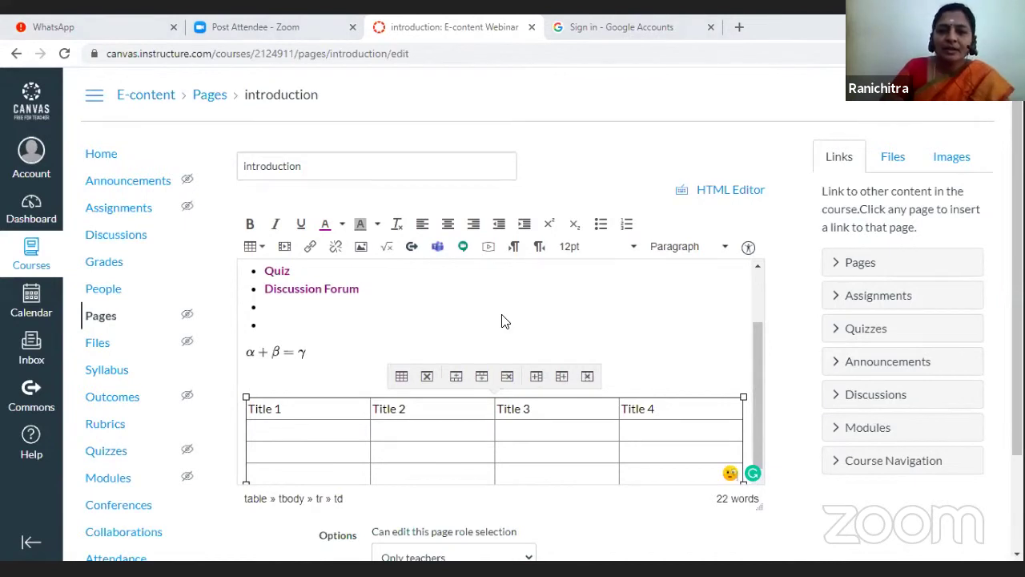
click(724, 194)
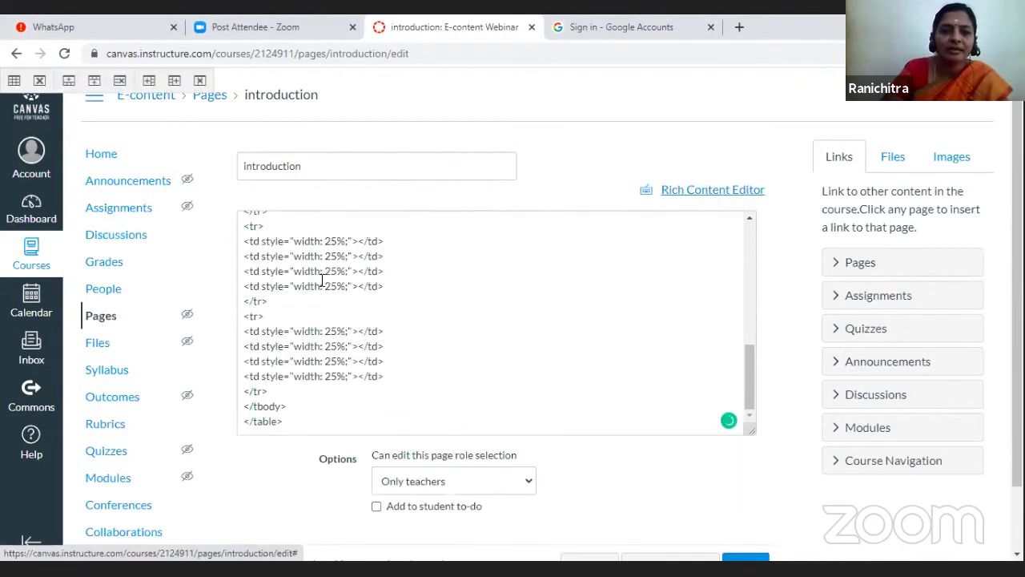
scroll(488, 301, up, 5)
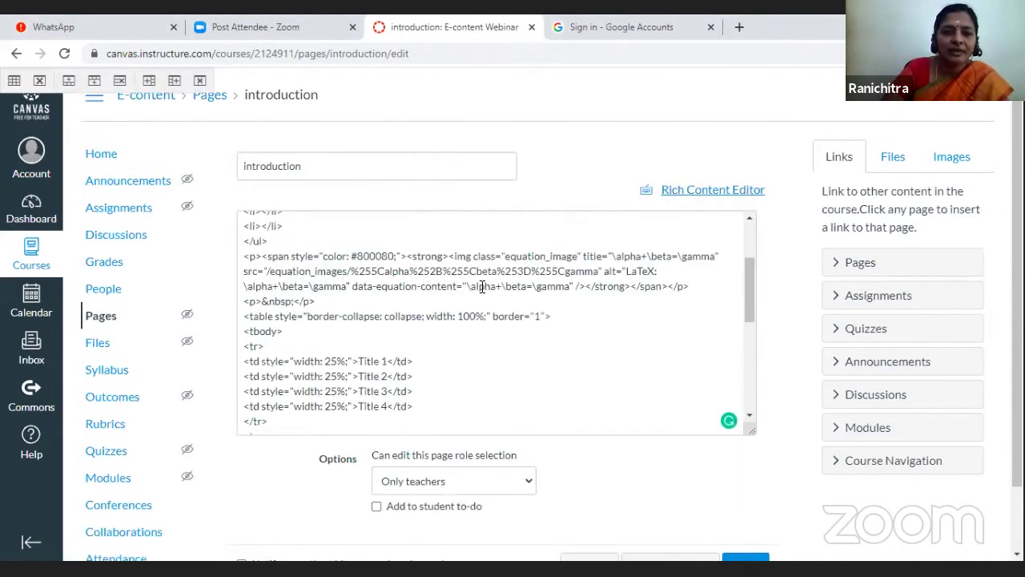
scroll(483, 285, up, 3)
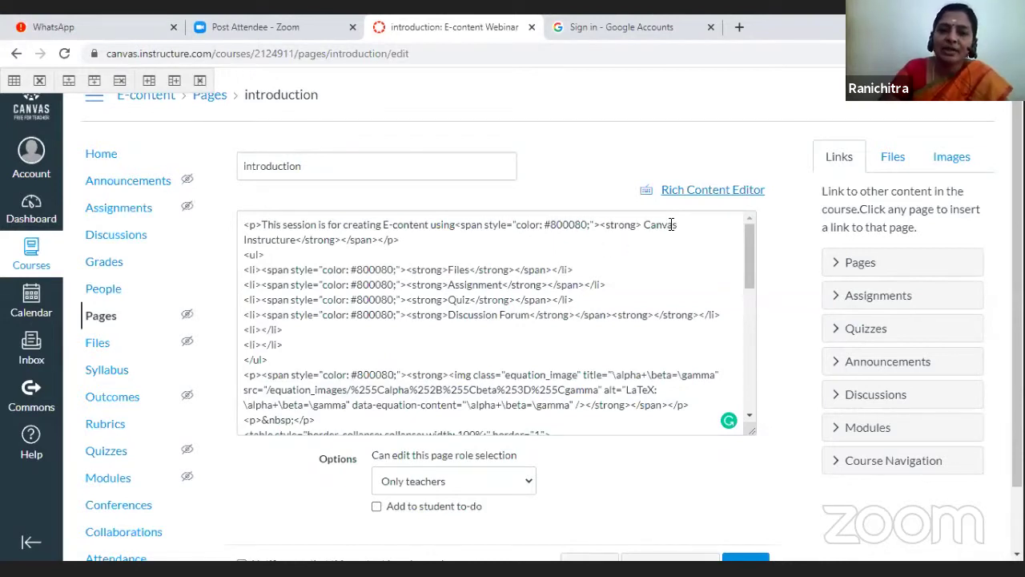
click(705, 192)
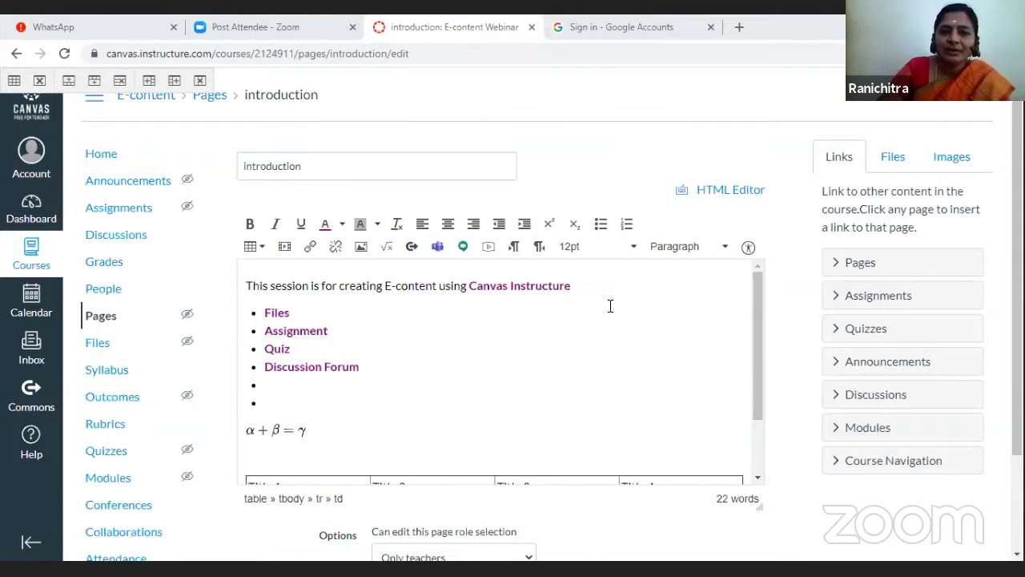
Look over the introduction page and its options, save it without publishing, and check the saved page
scroll(425, 326, down, 1)
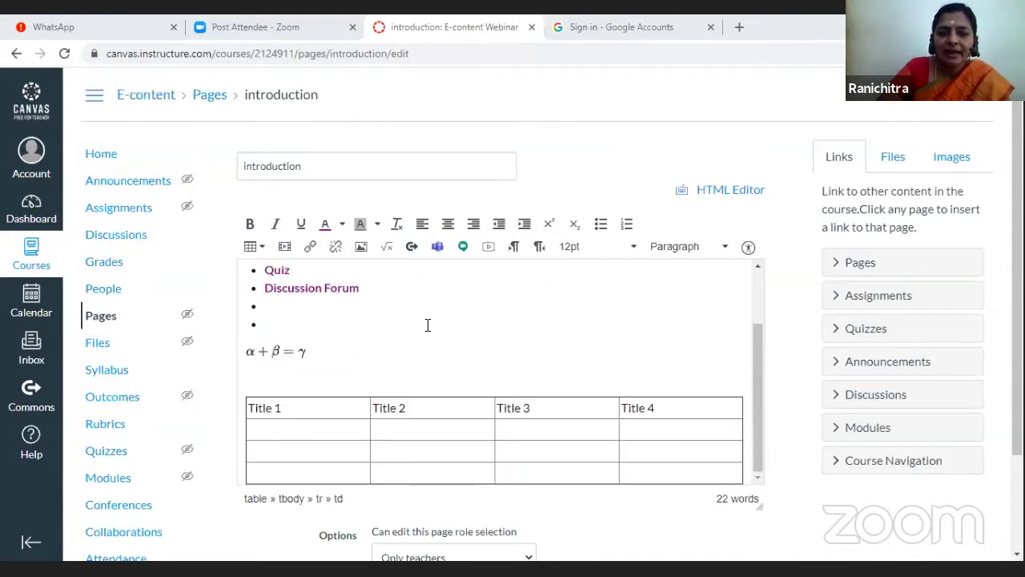
scroll(431, 329, down, 2)
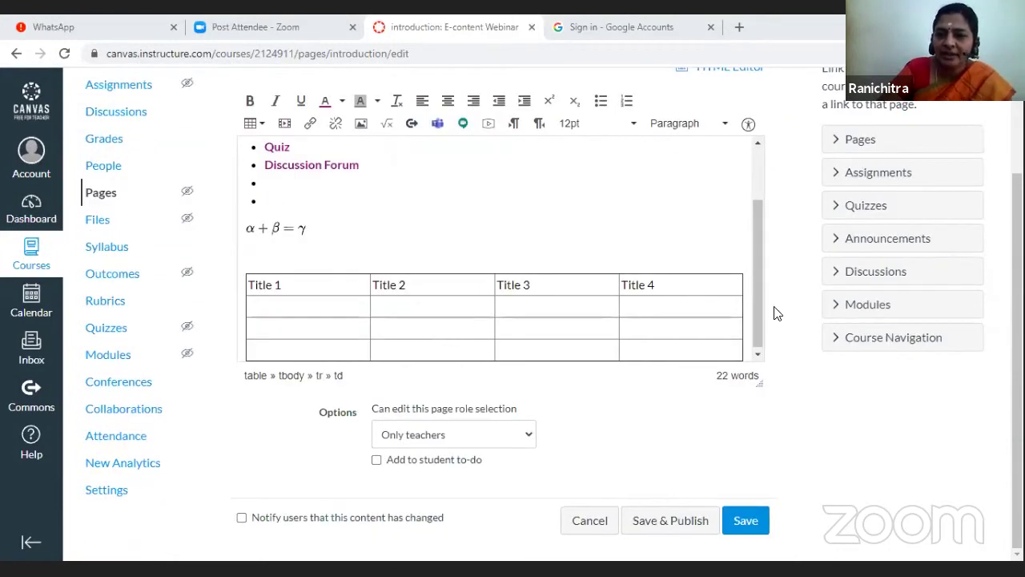
scroll(877, 152, up, 1)
scroll(879, 152, up, 1)
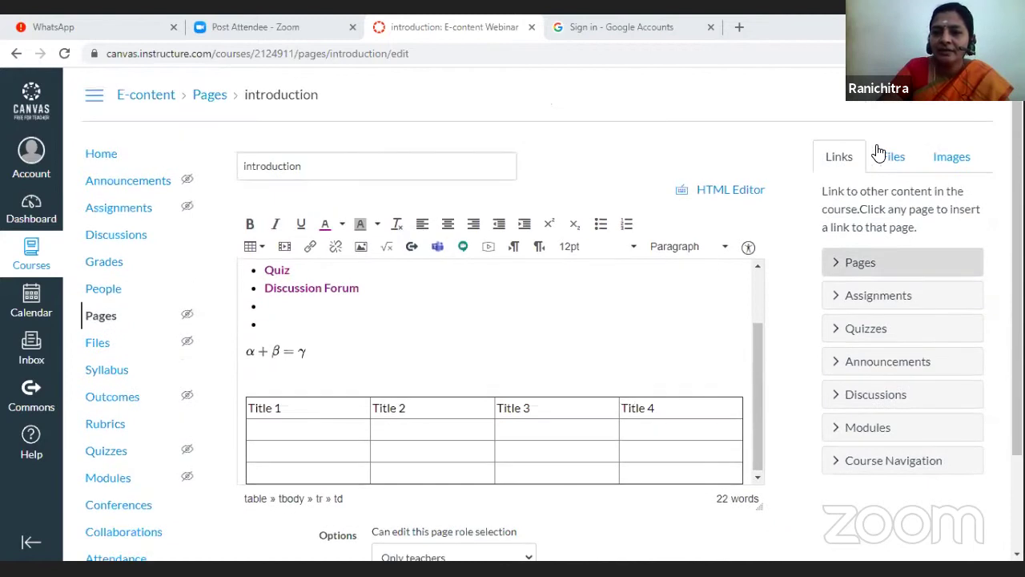
scroll(508, 355, down, 2)
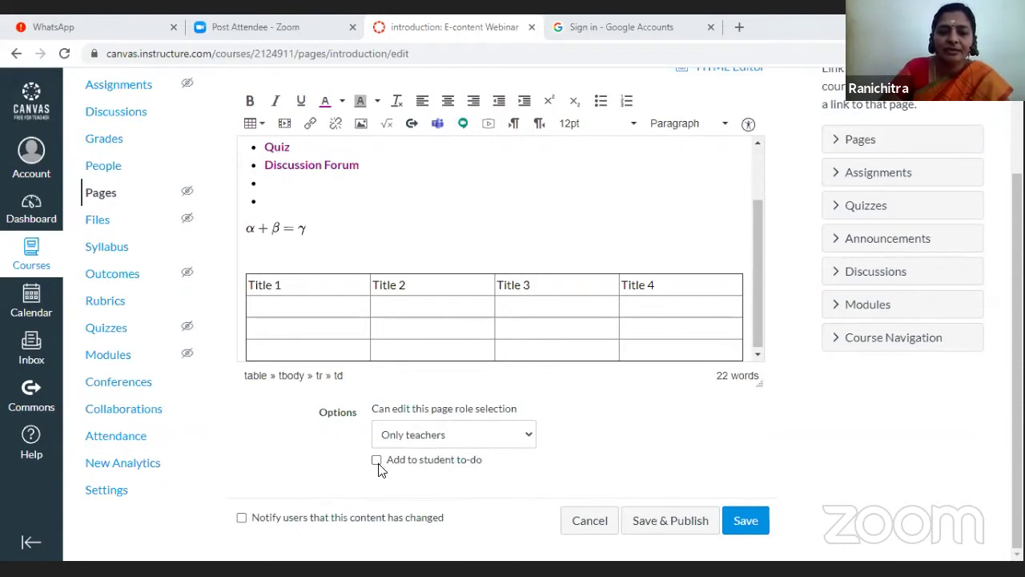
click(742, 521)
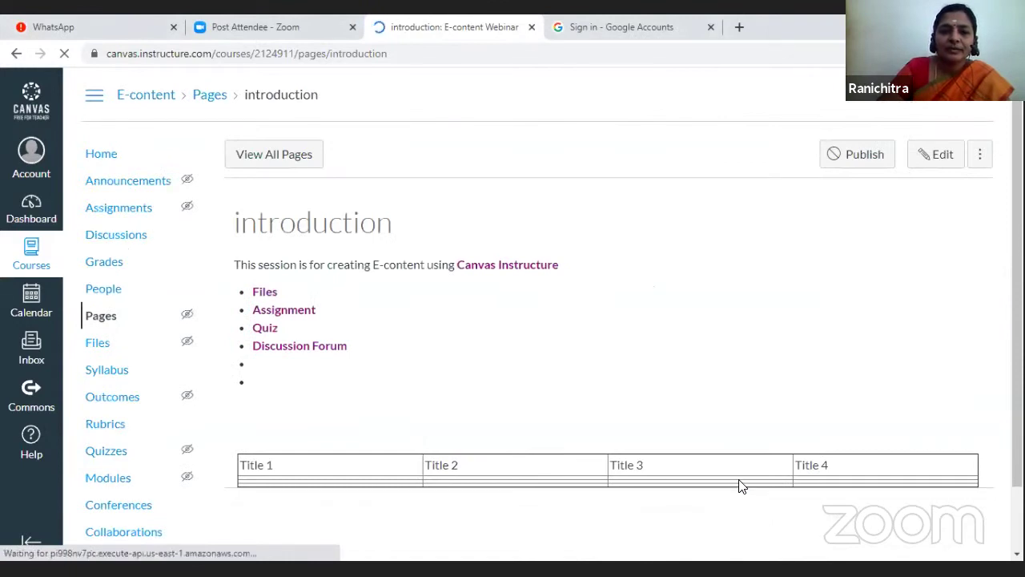
scroll(617, 292, down, 1)
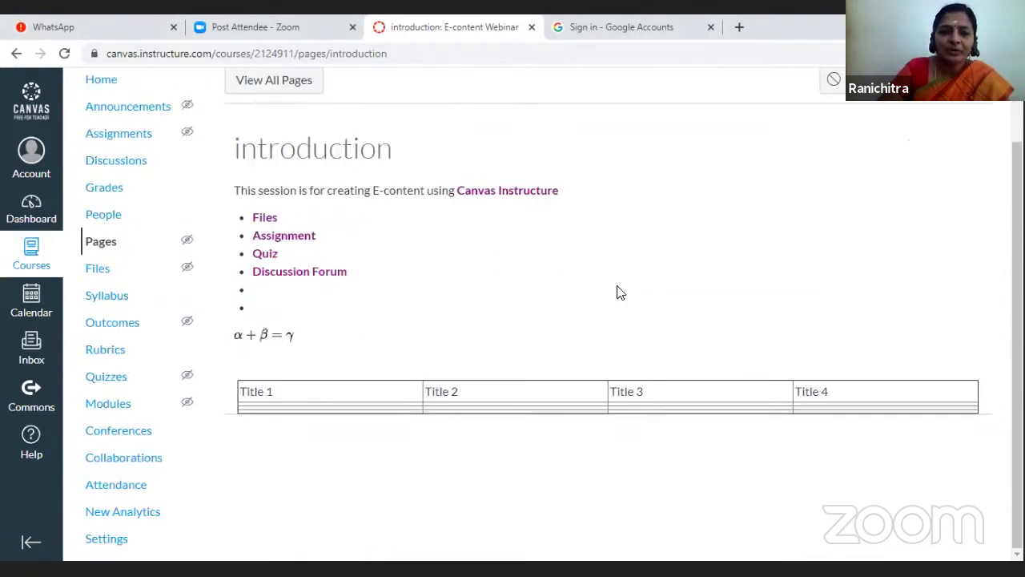
scroll(617, 292, up, 1)
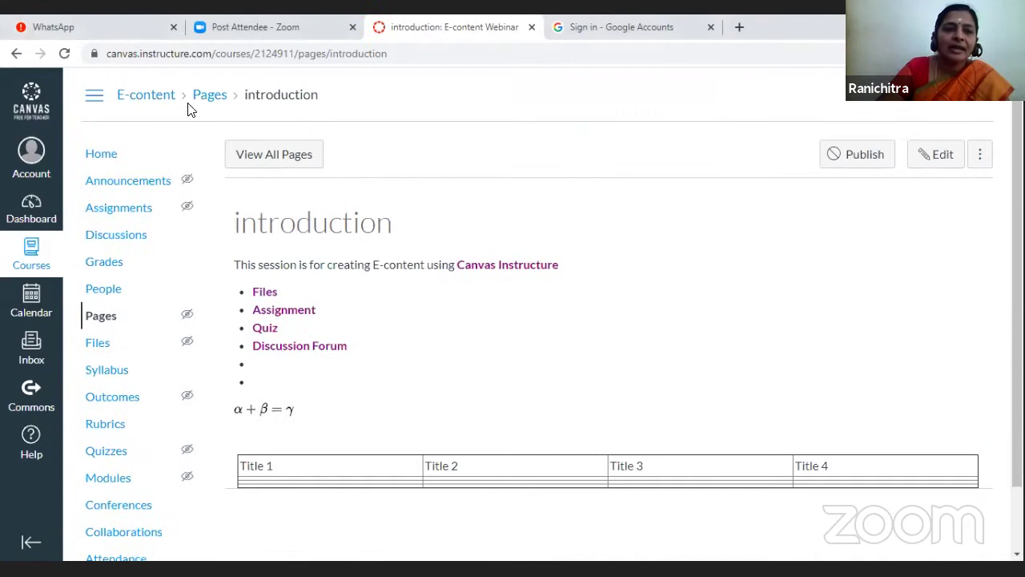
Return to the course's module list and add a module named UNIT II without a lock date or prerequisites
click(148, 98)
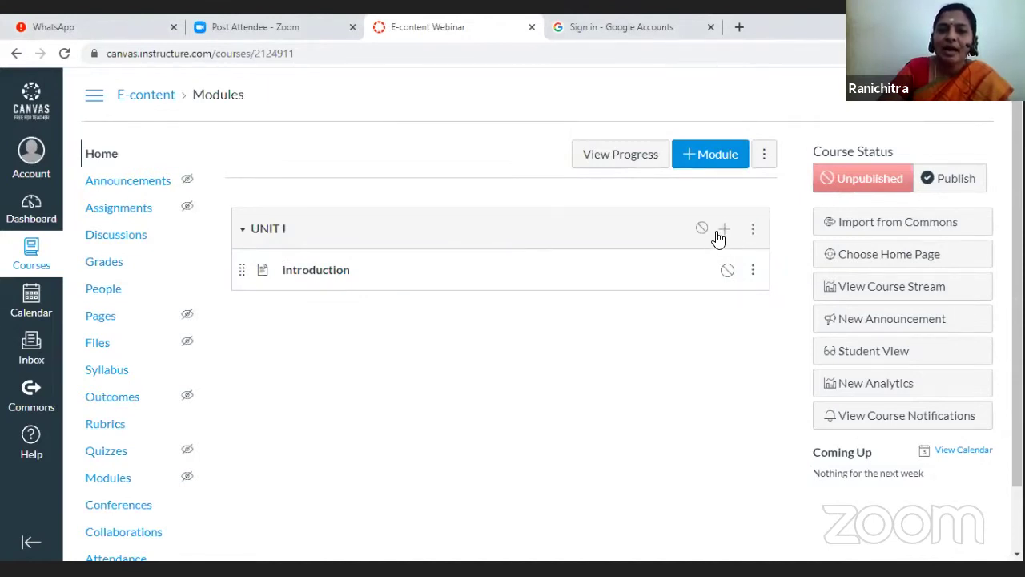
click(708, 157)
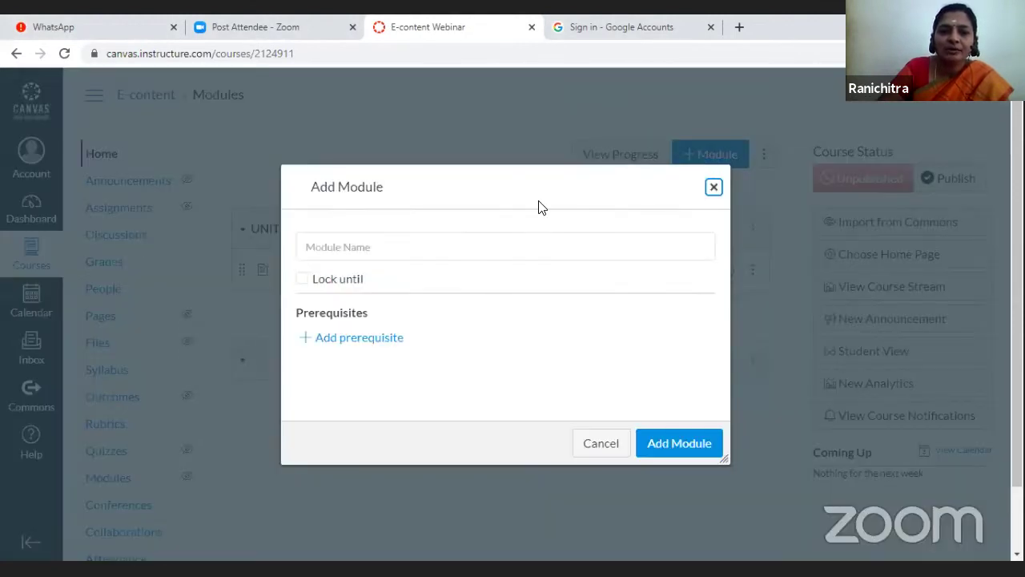
click(385, 247)
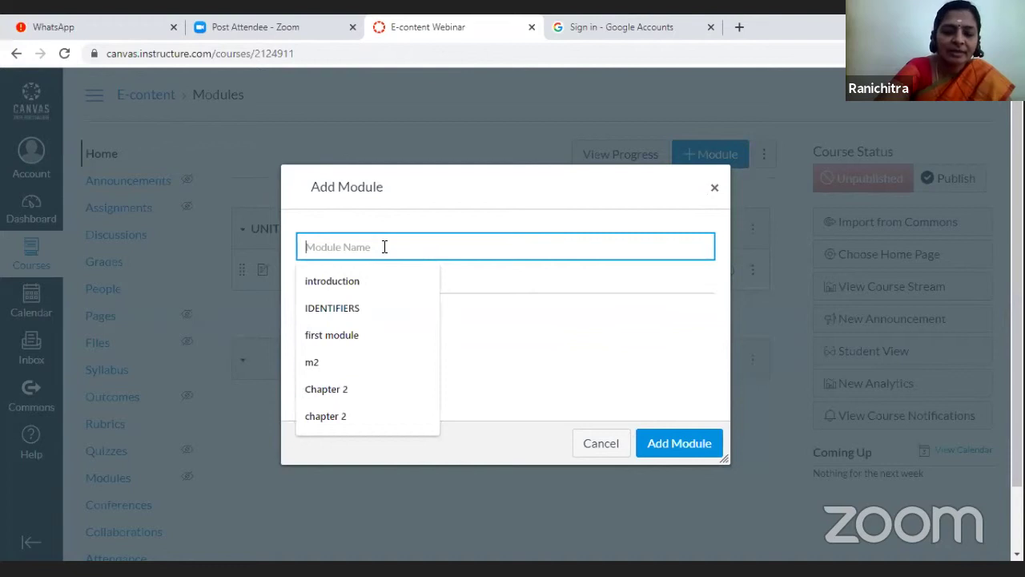
text(UNIT II)
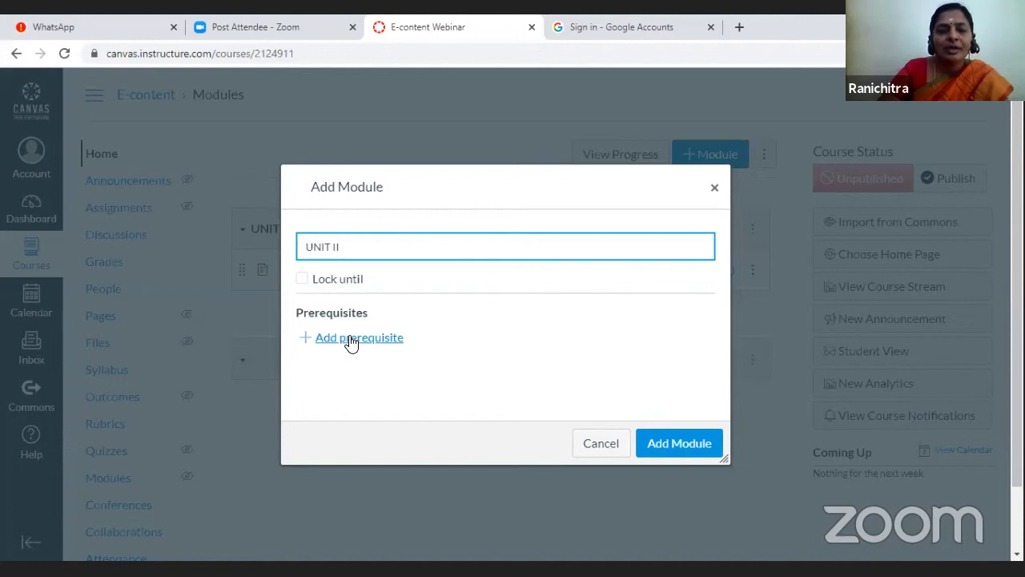
click(676, 445)
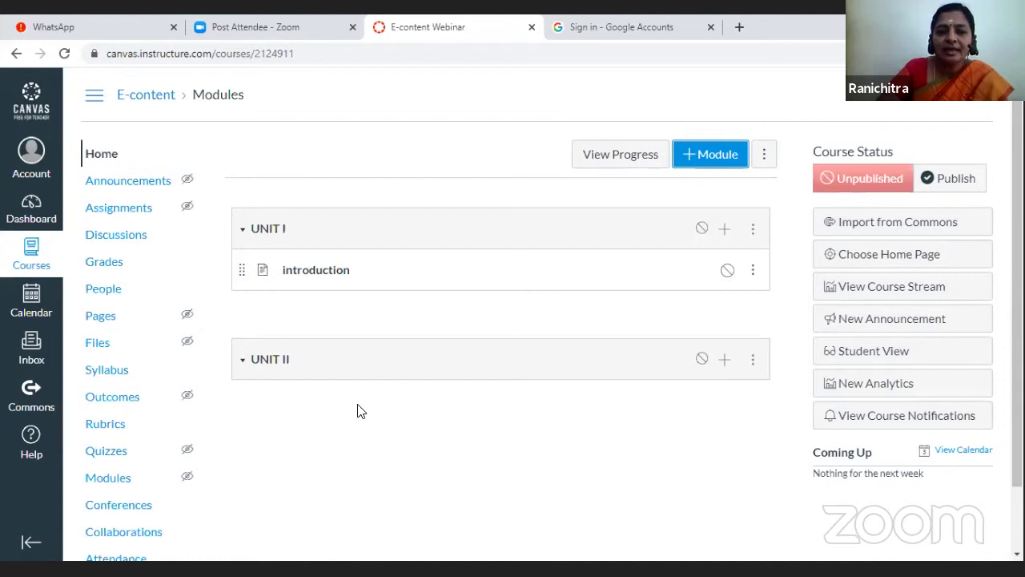
Add a new file item to UNIT II by uploading grover2011.pdf from the DON BOSCO folder into course files
click(725, 360)
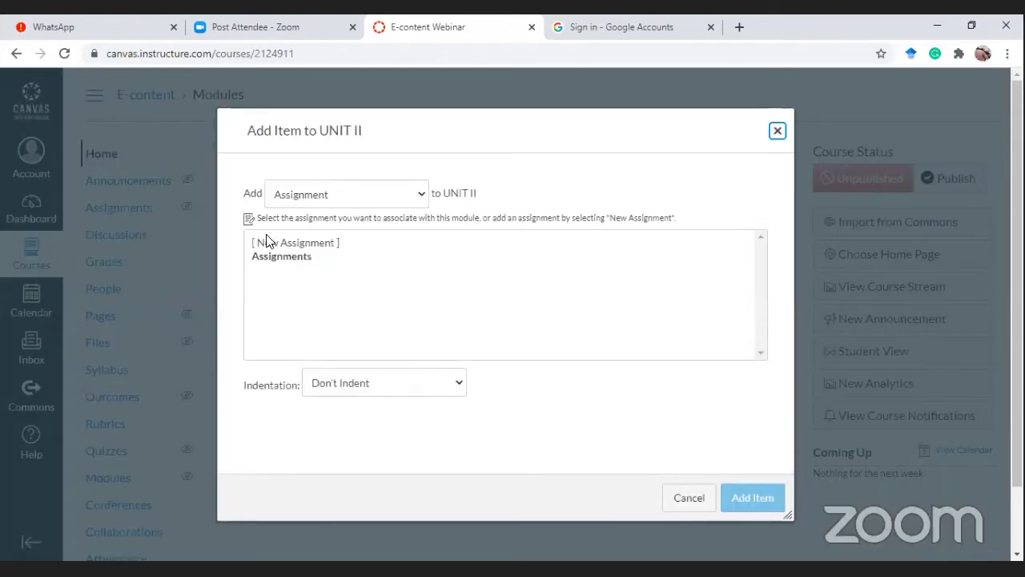
click(423, 199)
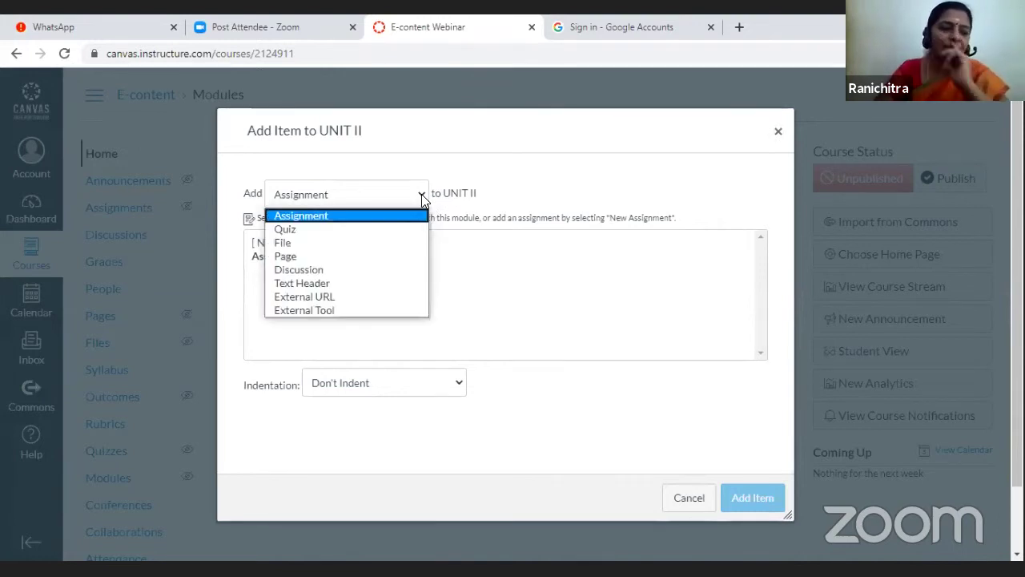
click(377, 243)
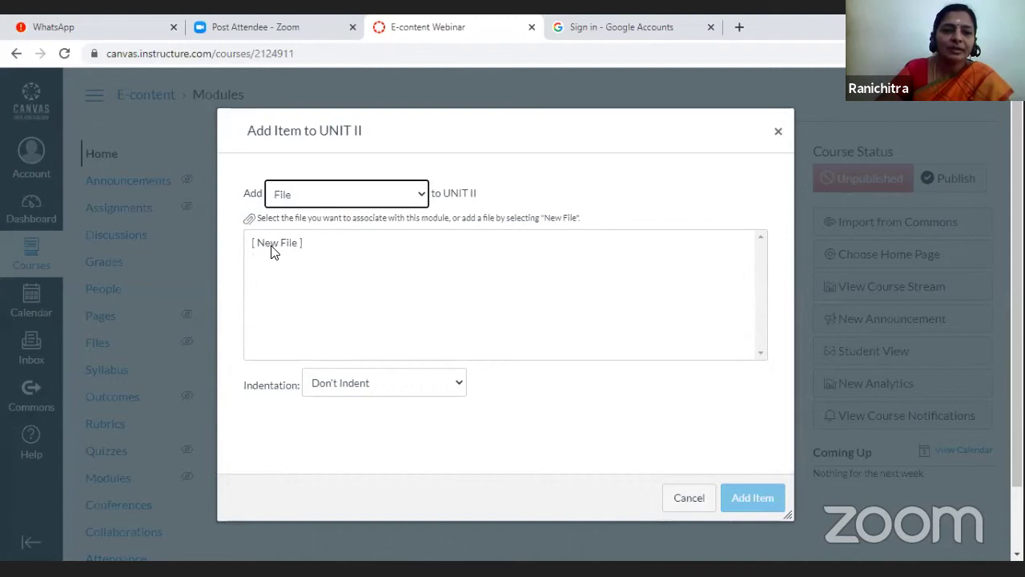
click(273, 245)
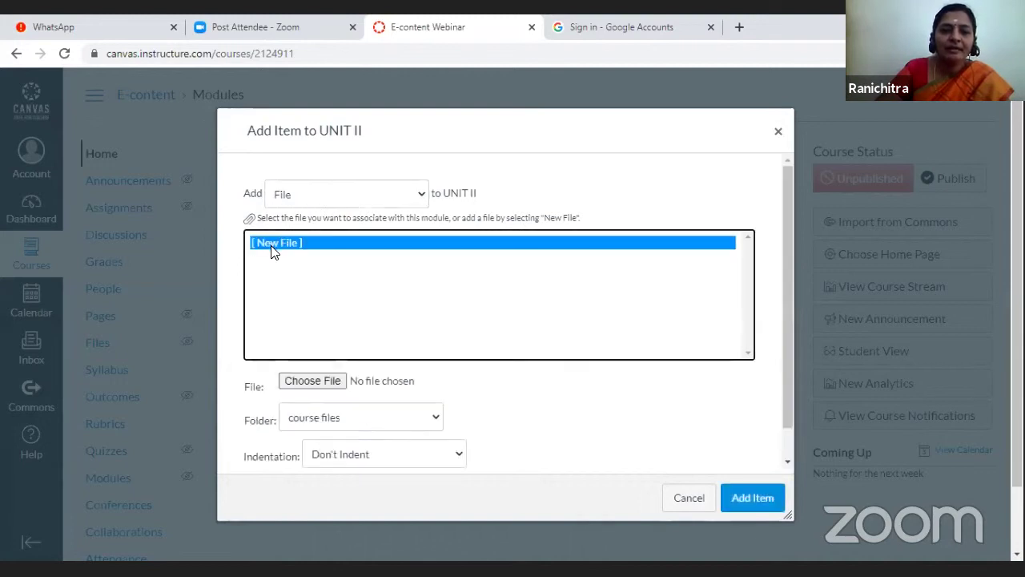
click(310, 383)
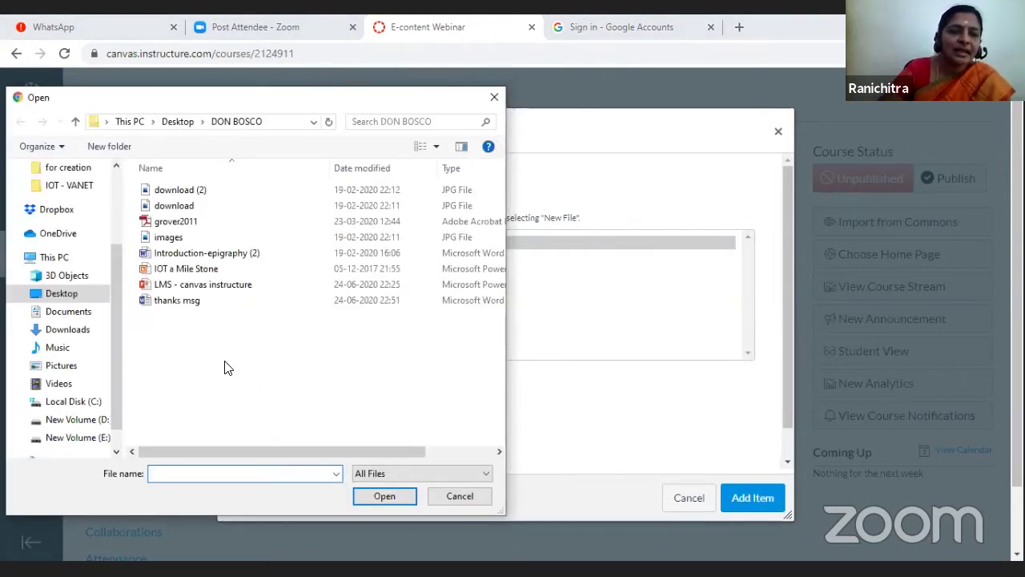
click(178, 227)
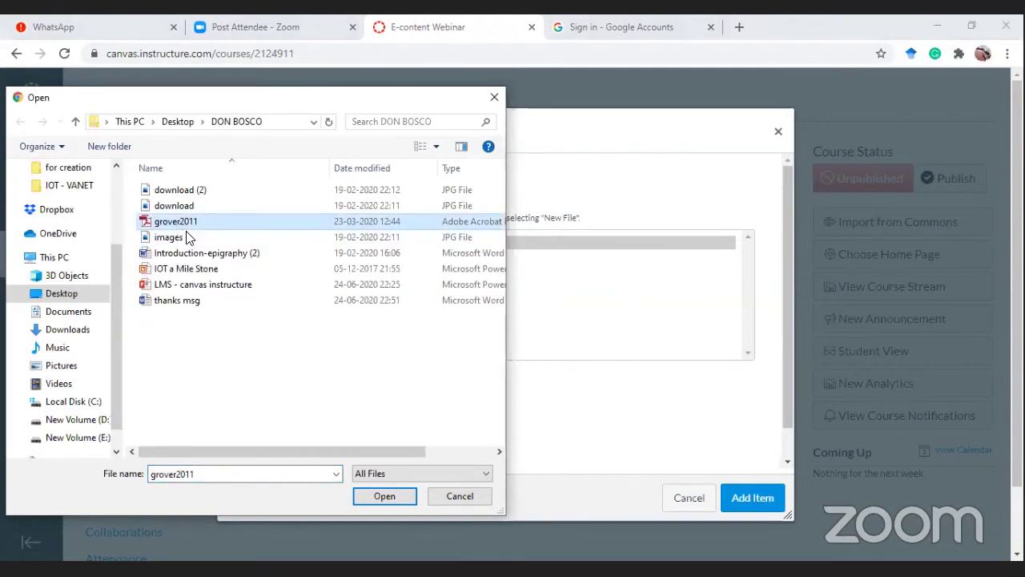
click(384, 496)
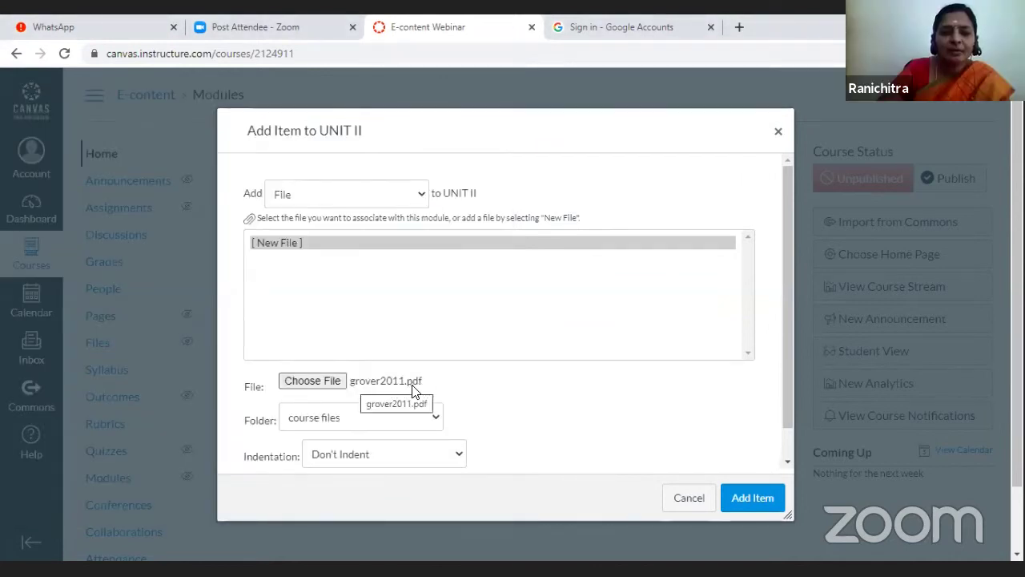
click(750, 500)
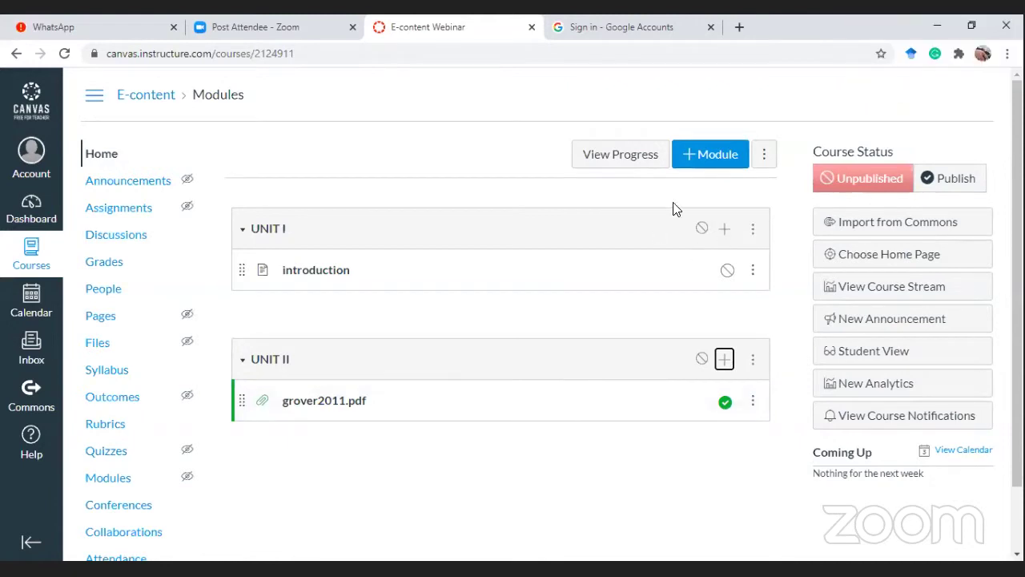
Add a new page named materials to the UNIT I module without indentation
click(725, 231)
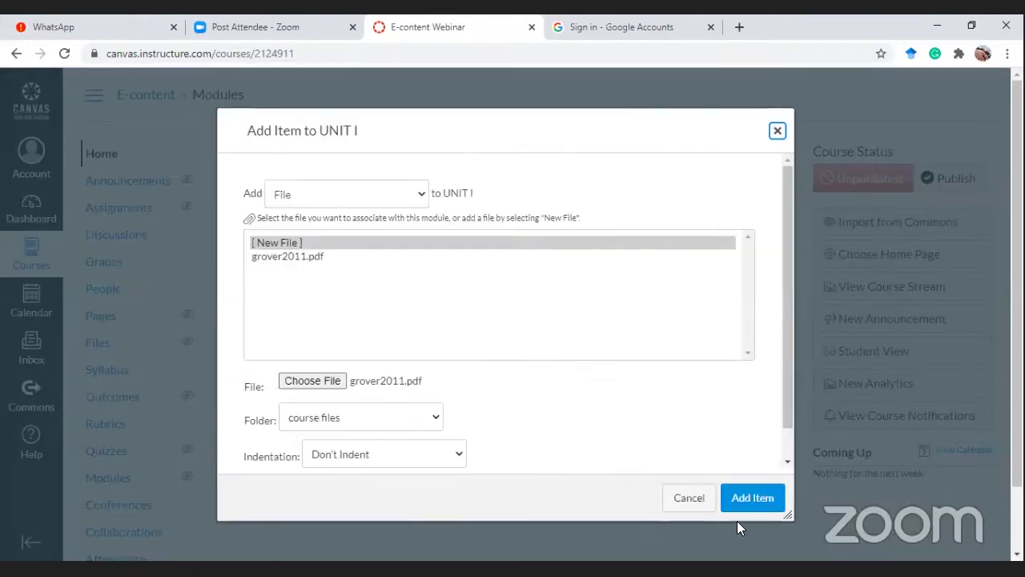
click(421, 196)
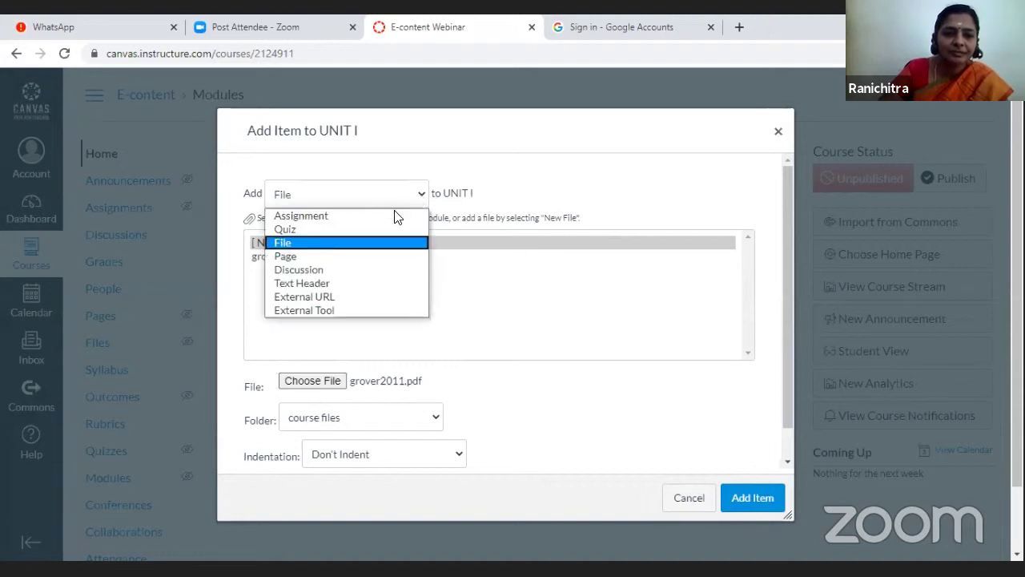
click(297, 256)
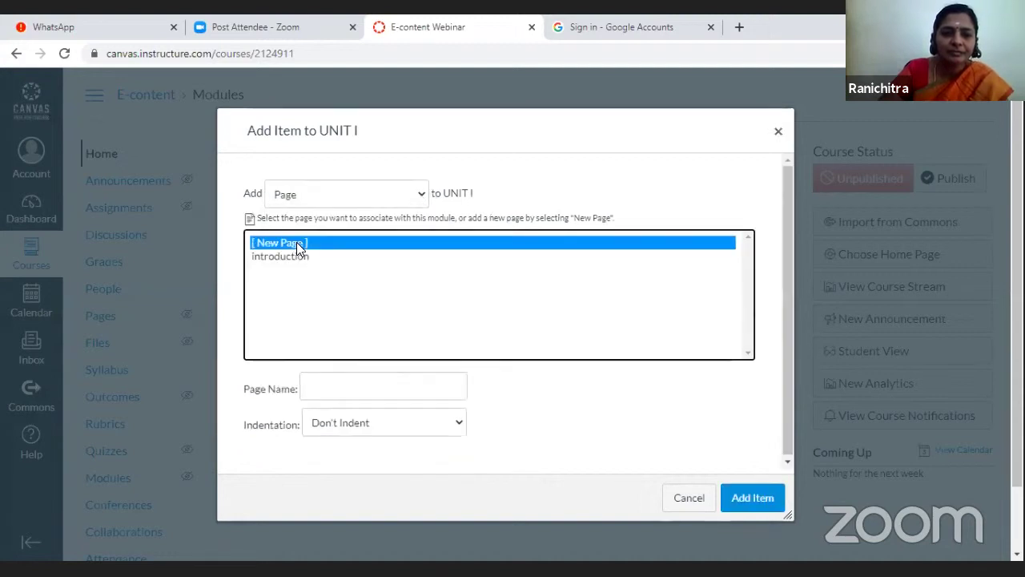
click(359, 382)
text(f)
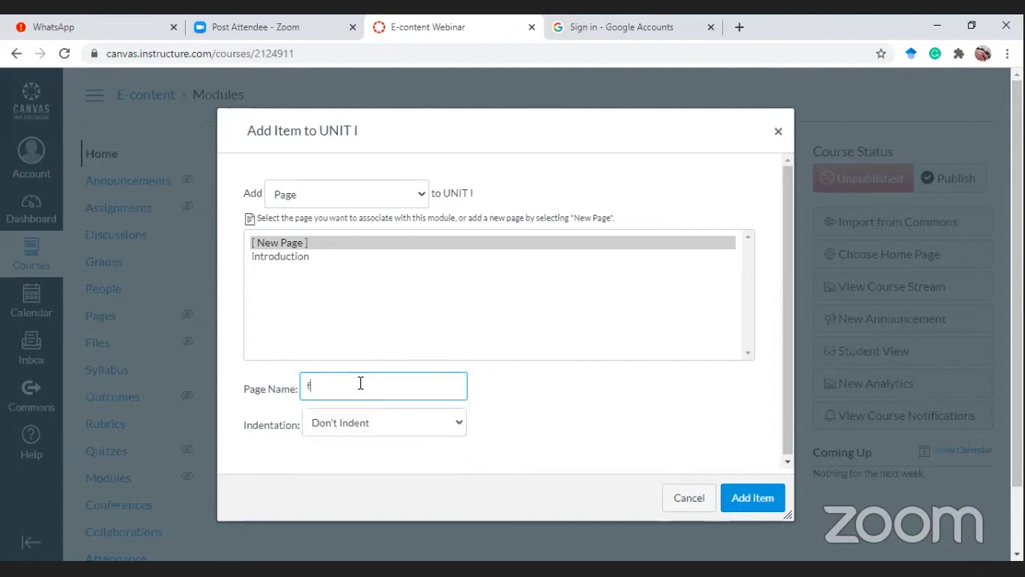
text(pdf file)
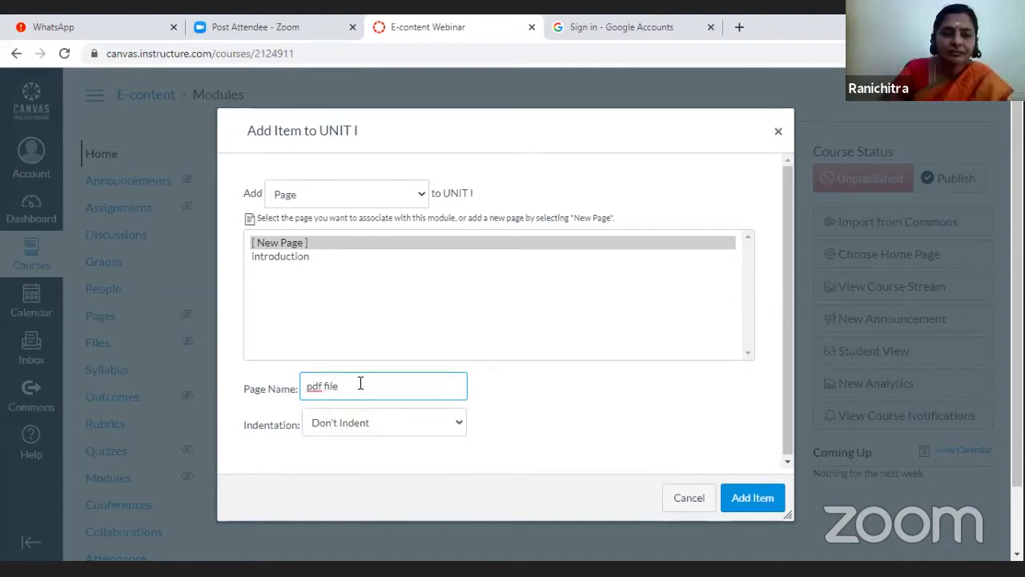
key(BackSpace)
key(BackSpace)
key(BackSpace)
key(BackSpace)
key(BackSpace)
key(BackSpace)
key(BackSpace)
text(materials)
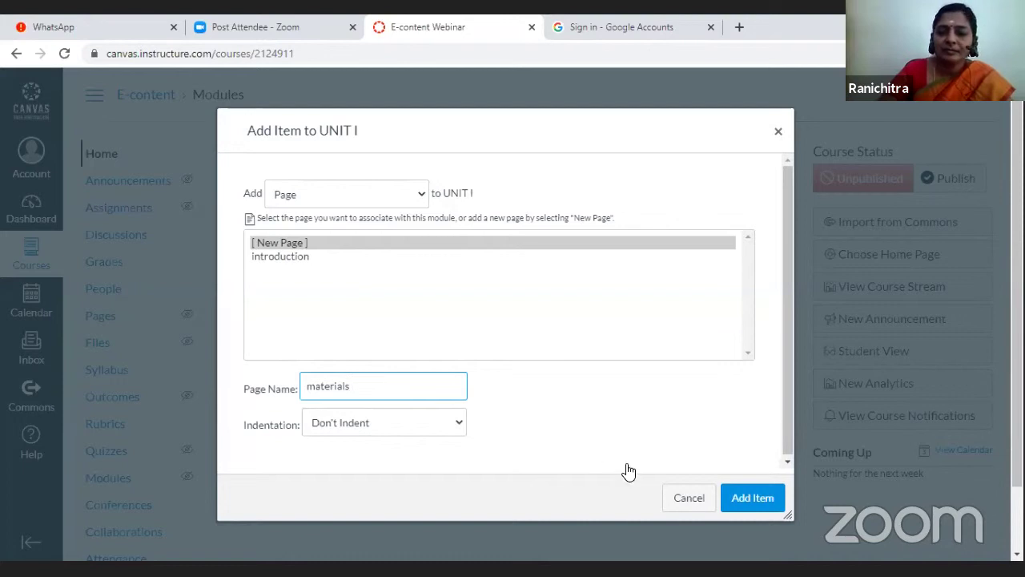
click(756, 498)
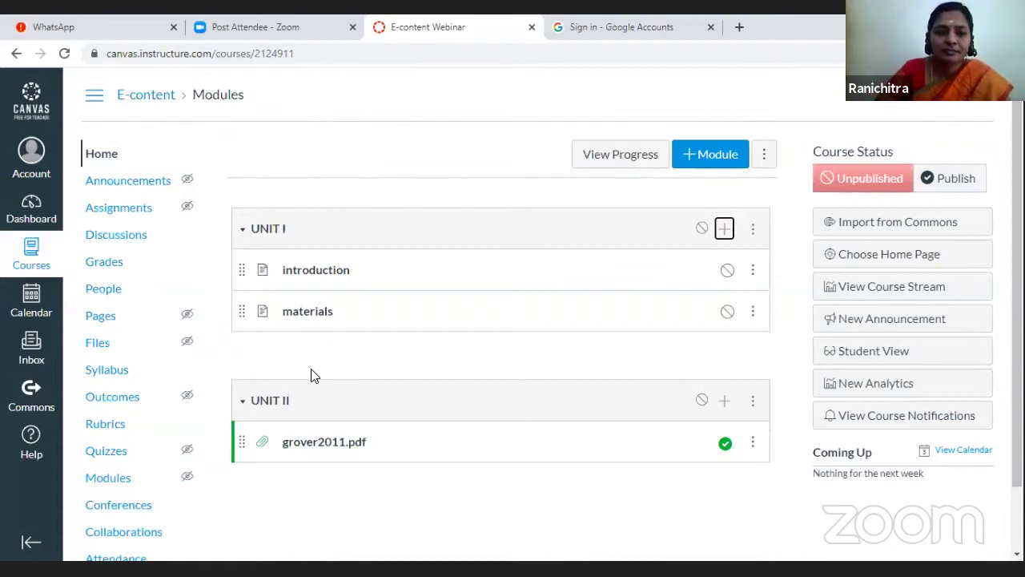
Open the materials page for editing and choose IOT a Mile Stone.ppt from the DON BOSCO folder as a file for course files
click(296, 319)
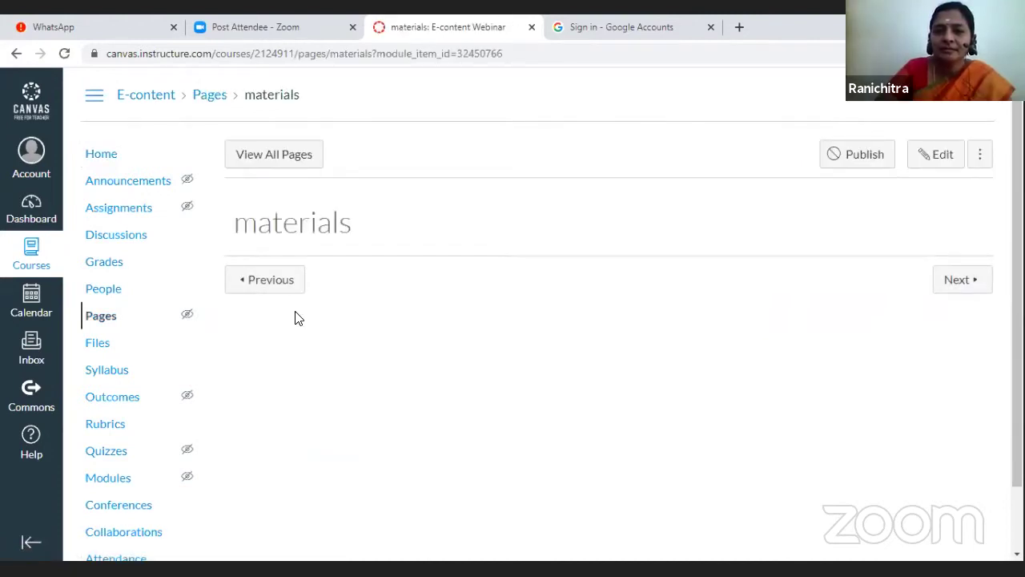
click(938, 157)
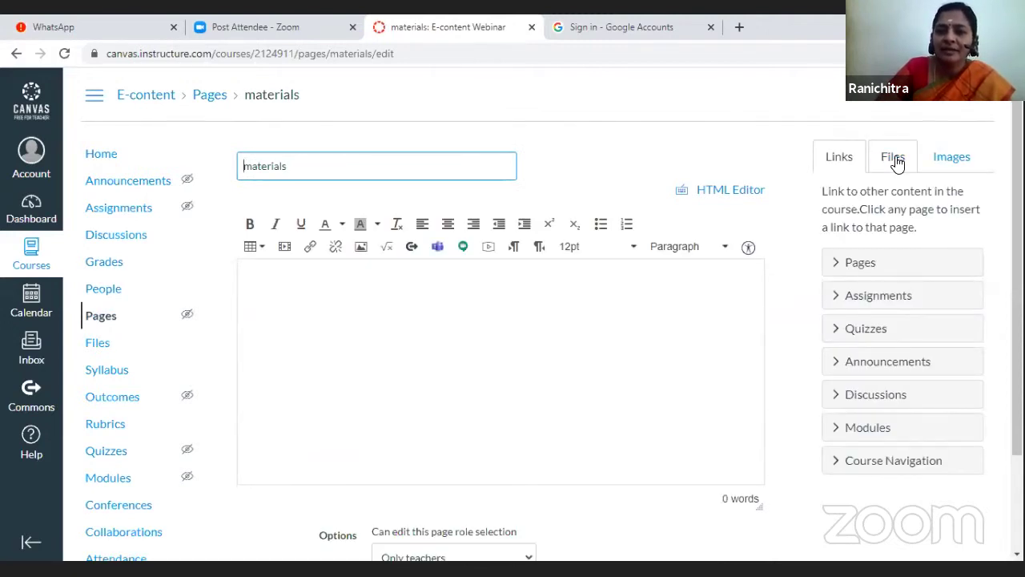
click(896, 159)
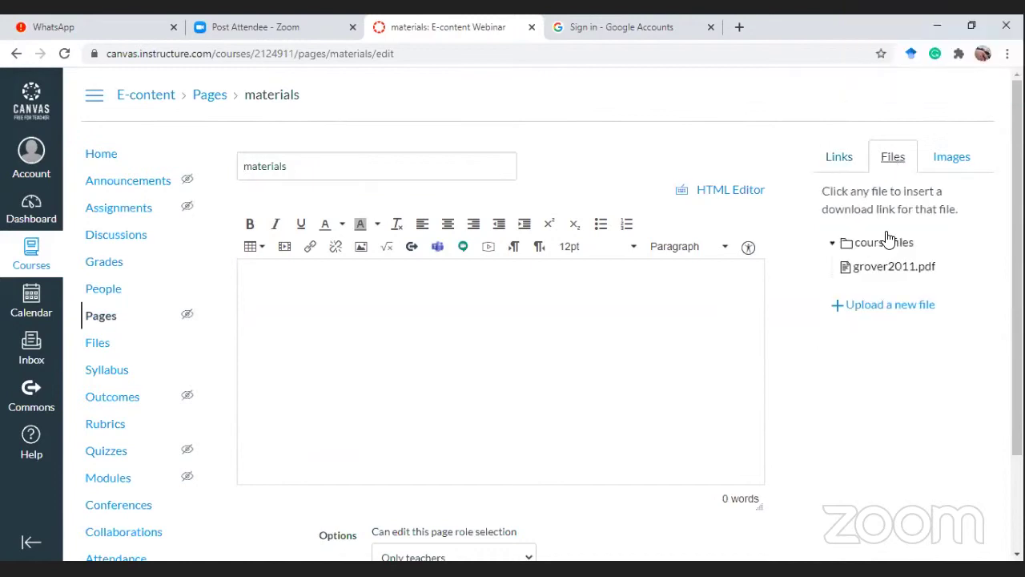
click(884, 310)
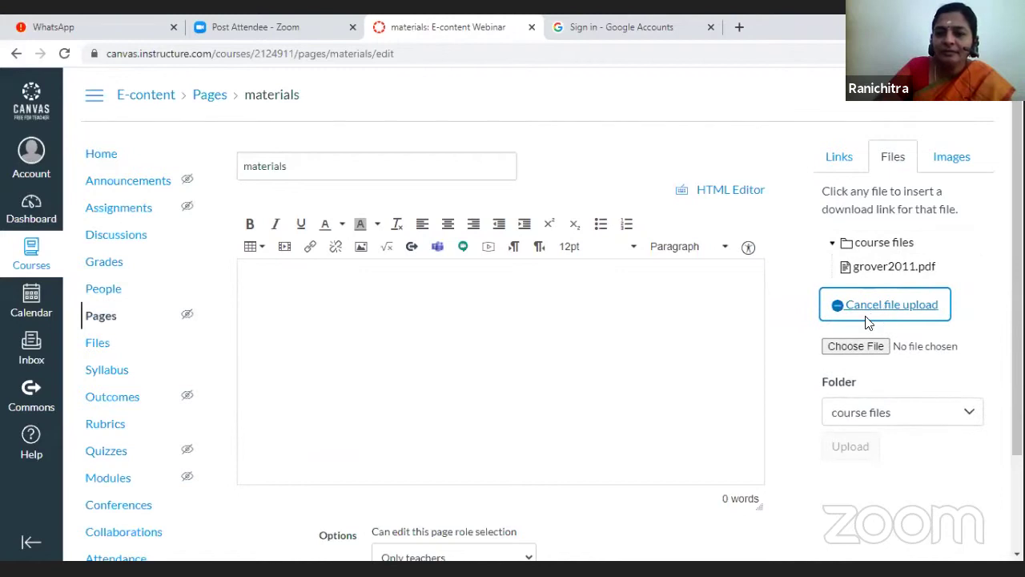
click(859, 351)
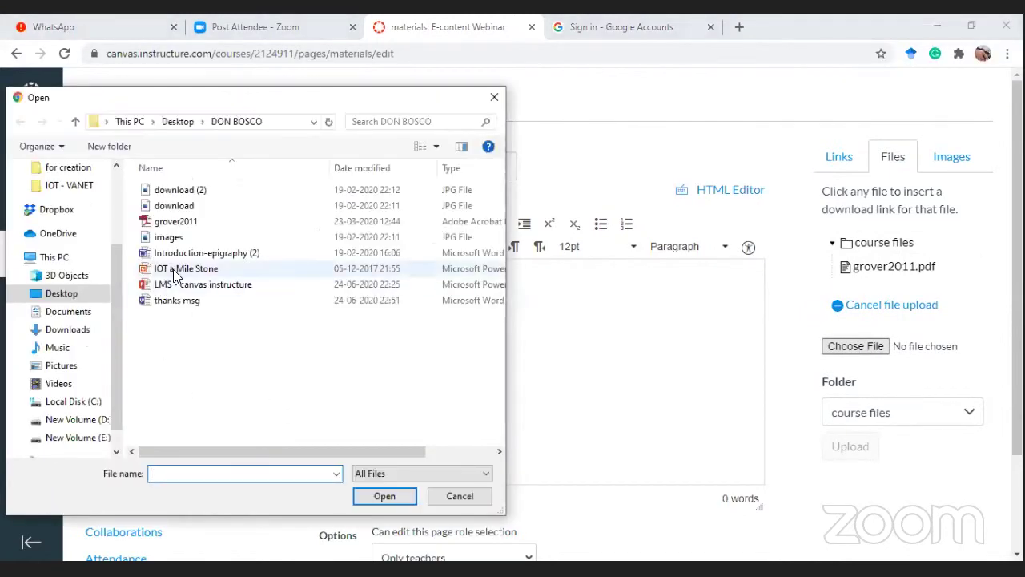
click(176, 274)
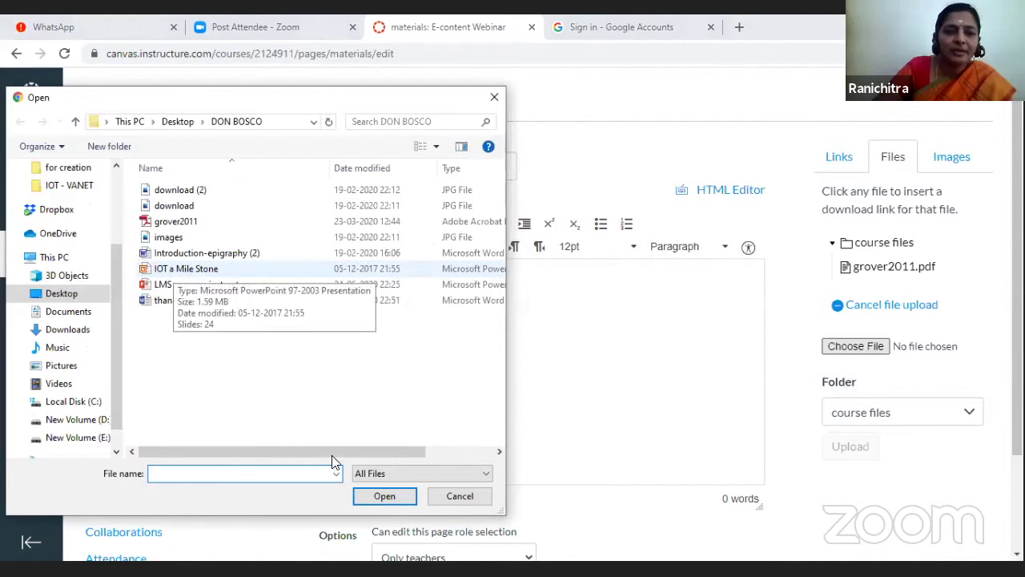
click(388, 496)
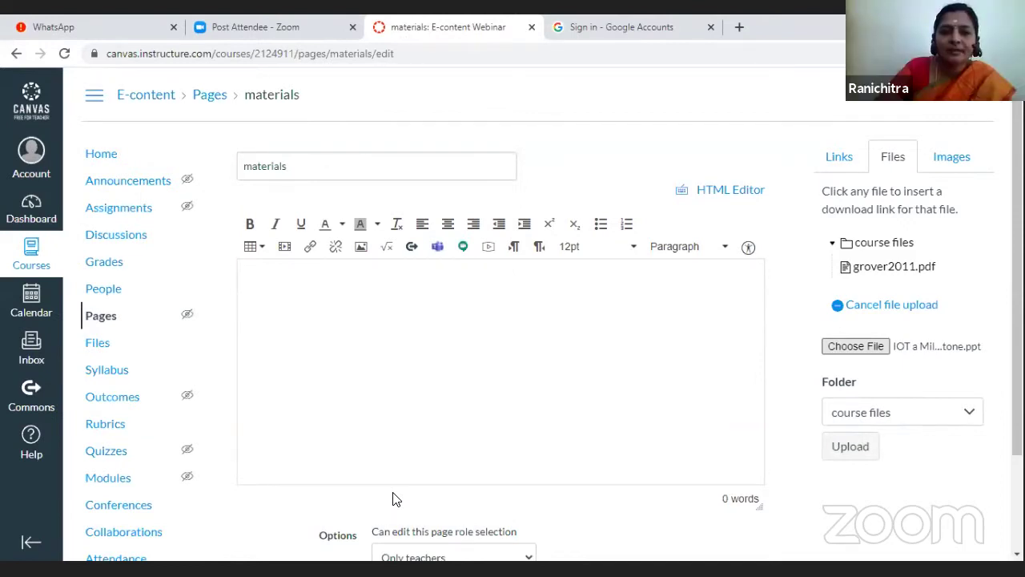
Save the materials page without publishing it, keeping editing limited to teachers, and check the saved page
scroll(529, 343, down, 1)
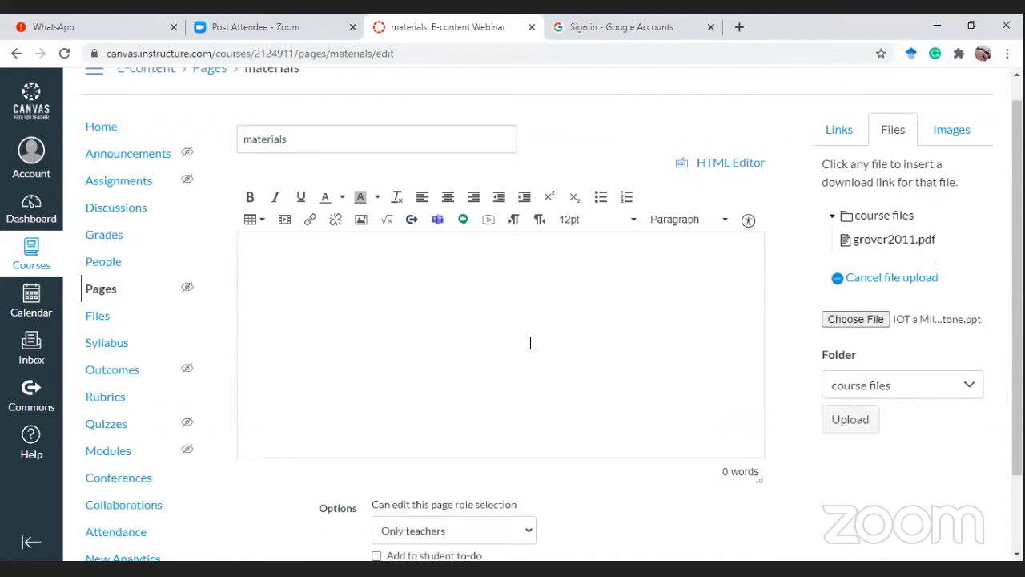
scroll(529, 343, down, 2)
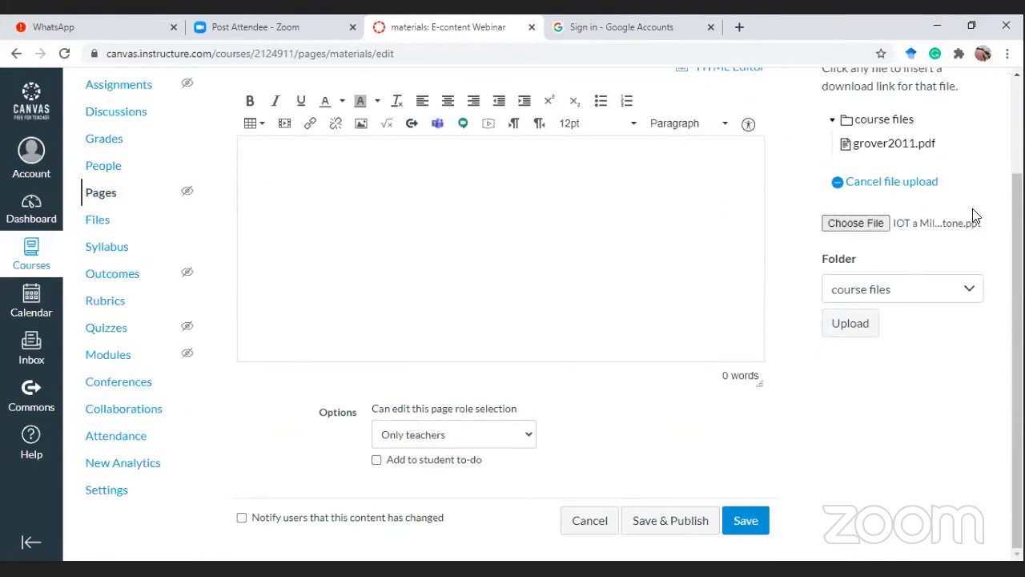
click(746, 521)
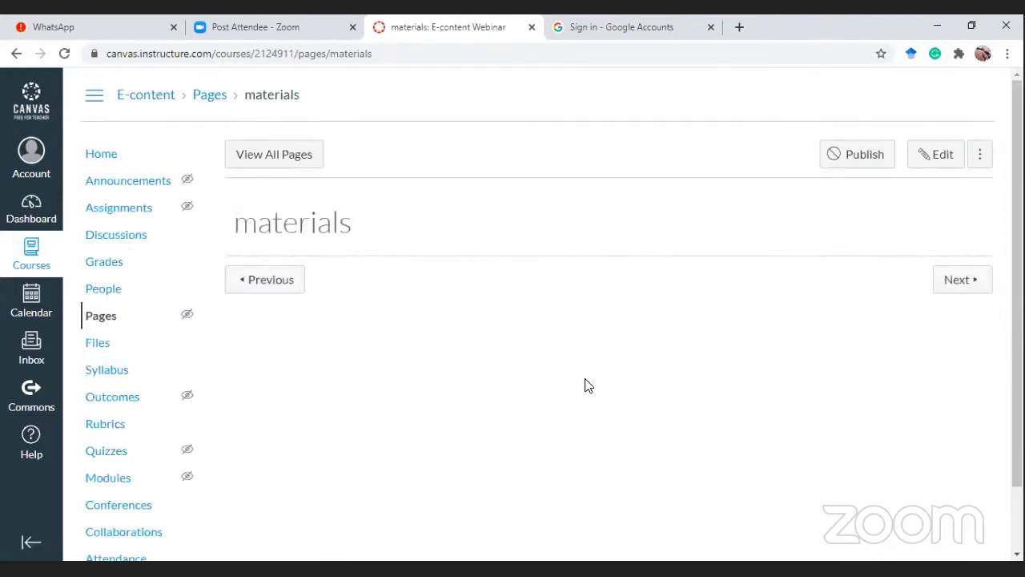
scroll(544, 340, down, 1)
scroll(544, 341, up, 1)
Return to the course's module list and publish the materials and introduction pages along with the UNIT I and UNIT II modules
click(163, 103)
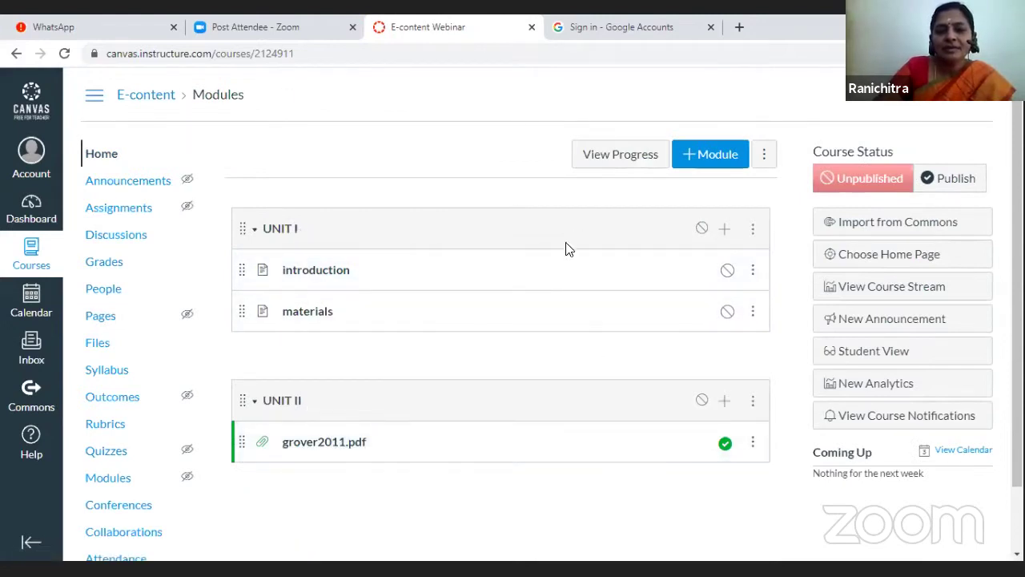
click(727, 316)
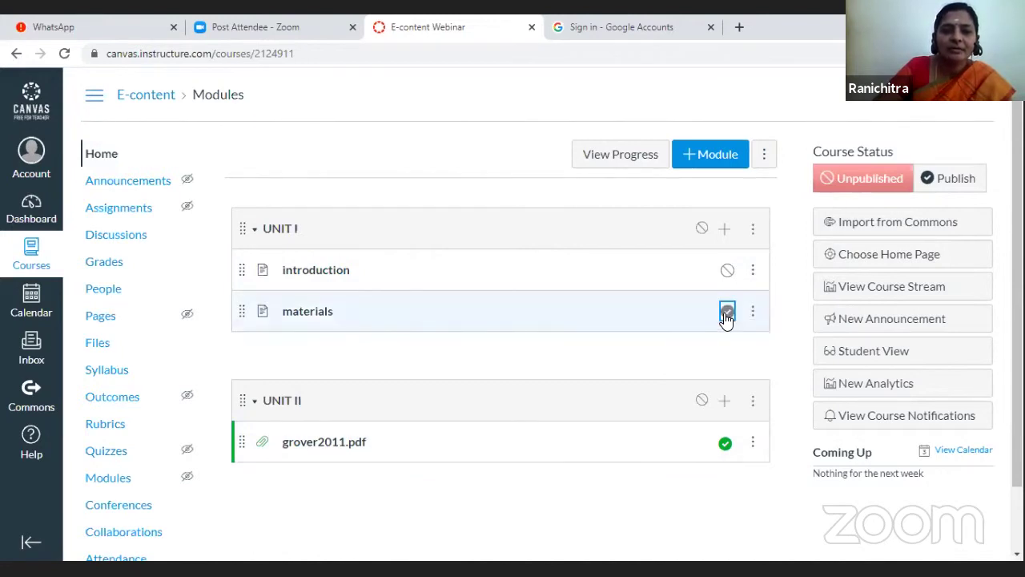
click(727, 272)
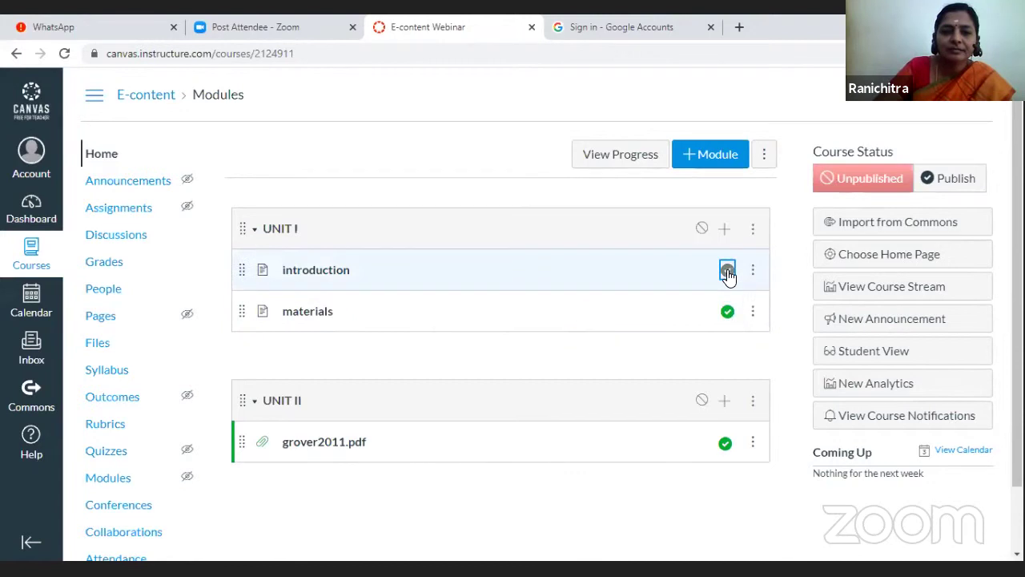
click(702, 229)
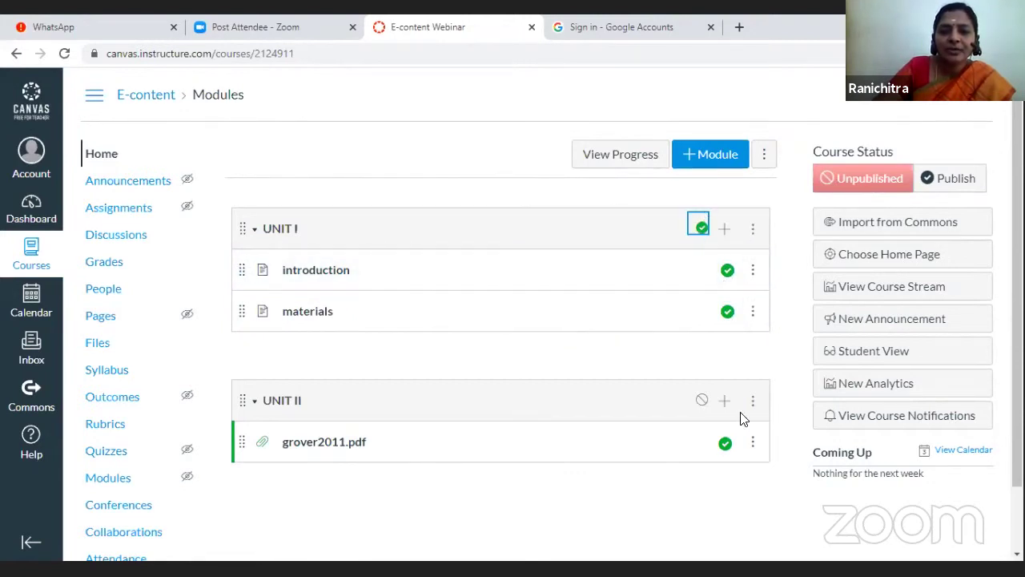
click(699, 403)
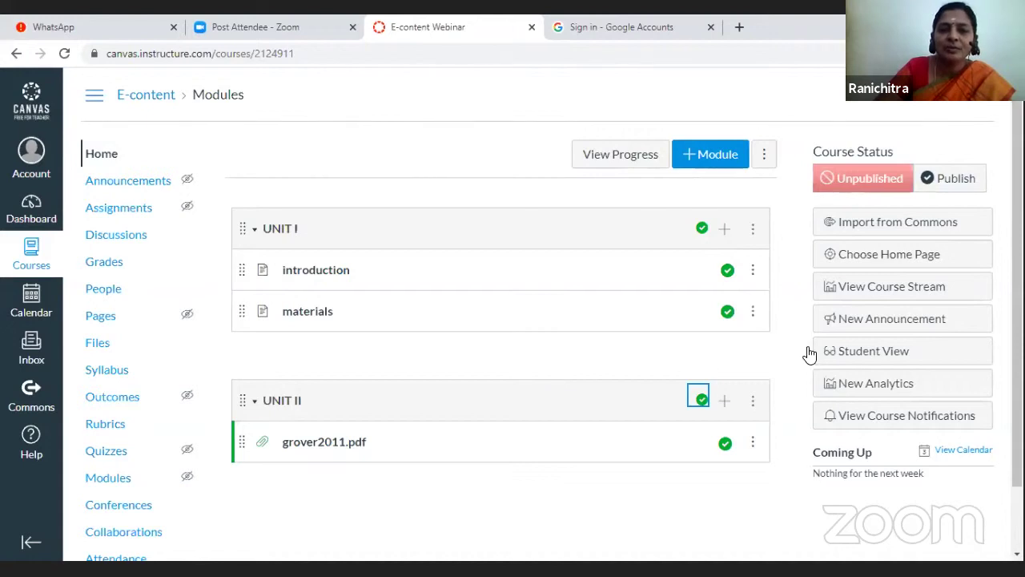
Switch the course to Student View and look over UNIT I's introduction and materials pages
click(879, 358)
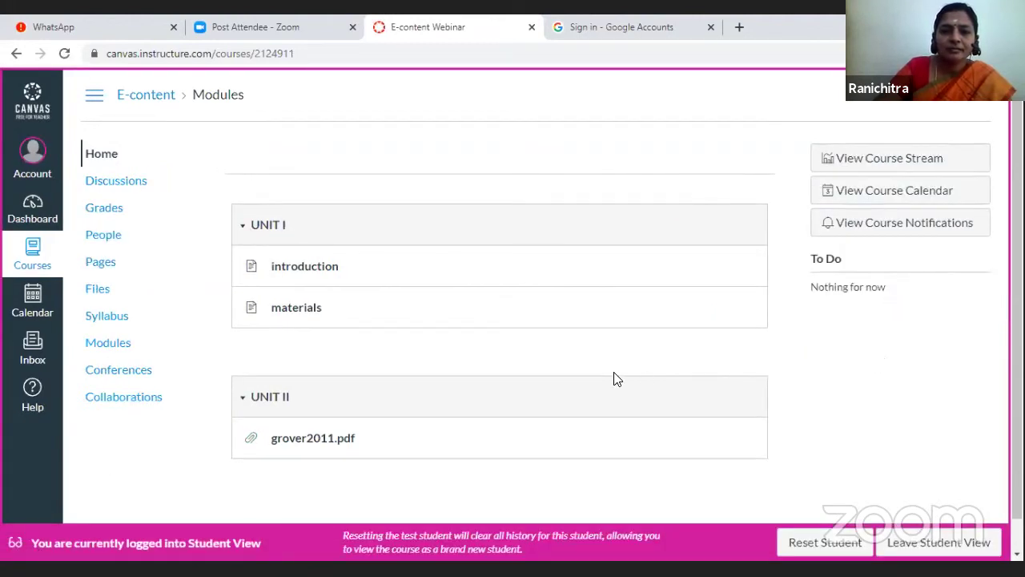
click(269, 230)
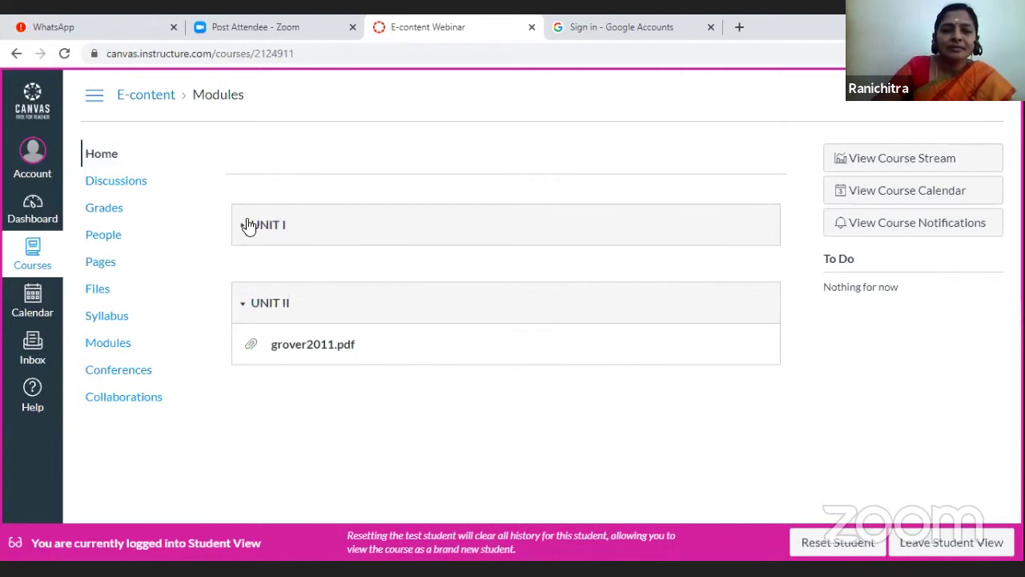
click(251, 234)
click(288, 269)
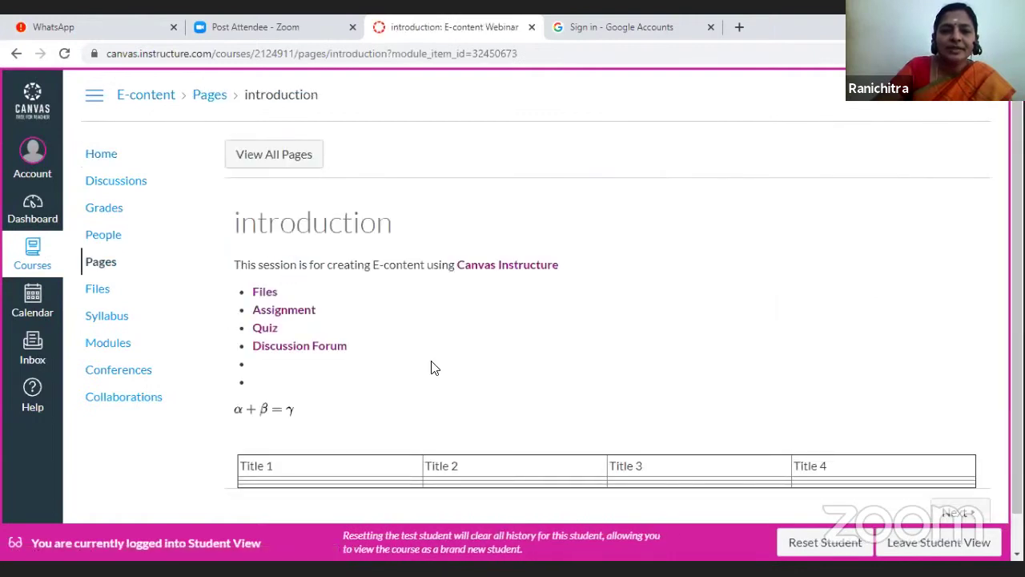
scroll(436, 369, down, 1)
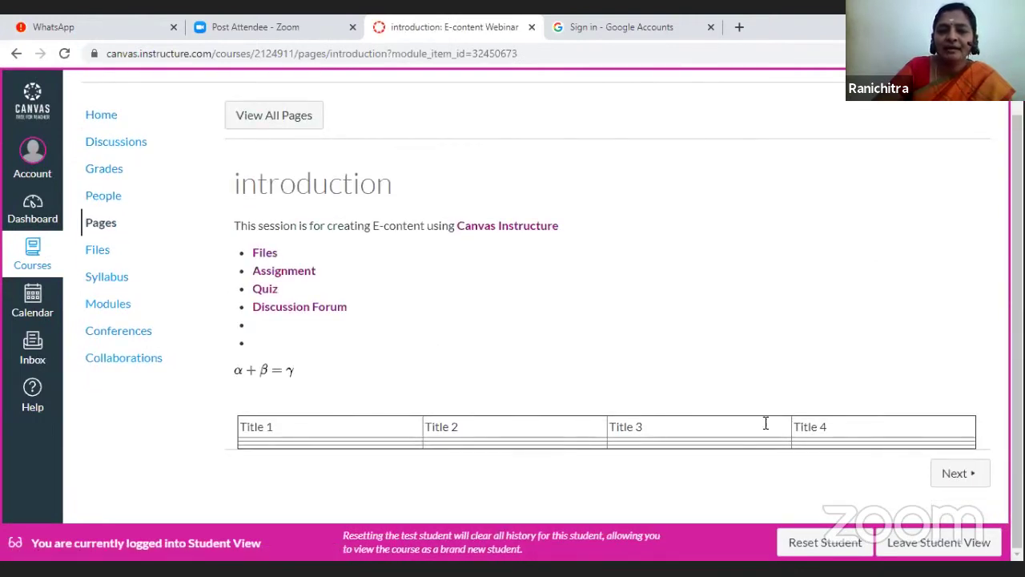
click(956, 474)
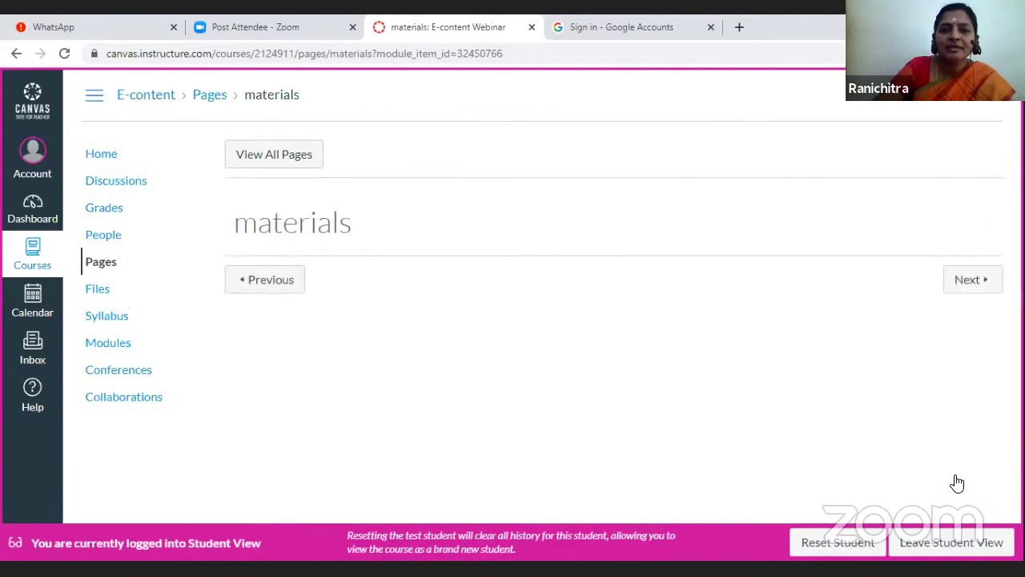
Go on to UNIT II's grover2011.pdf as a student and examine its preview, both embedded and in full screen
click(970, 289)
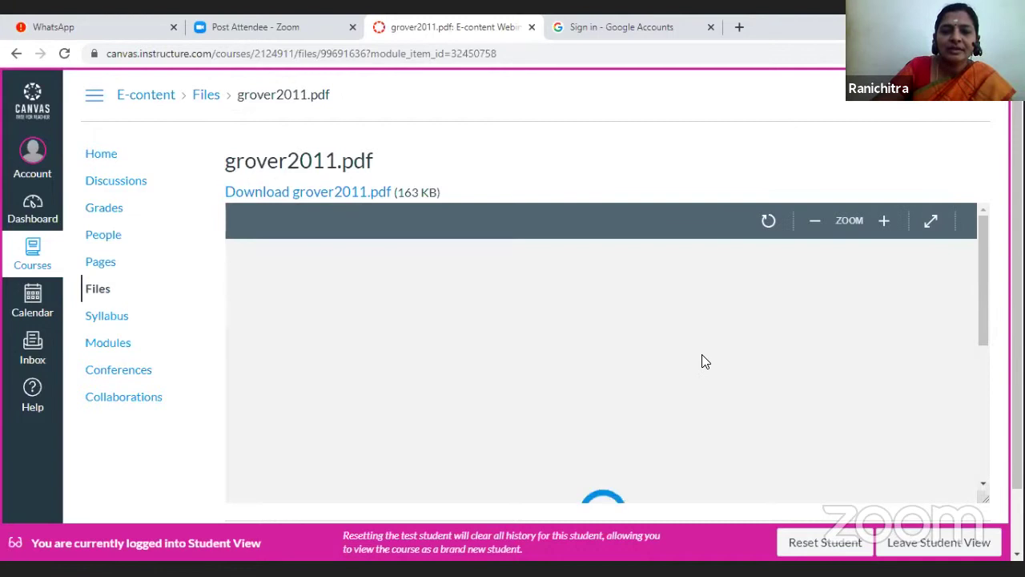
scroll(705, 356, down, 1)
scroll(705, 356, up, 1)
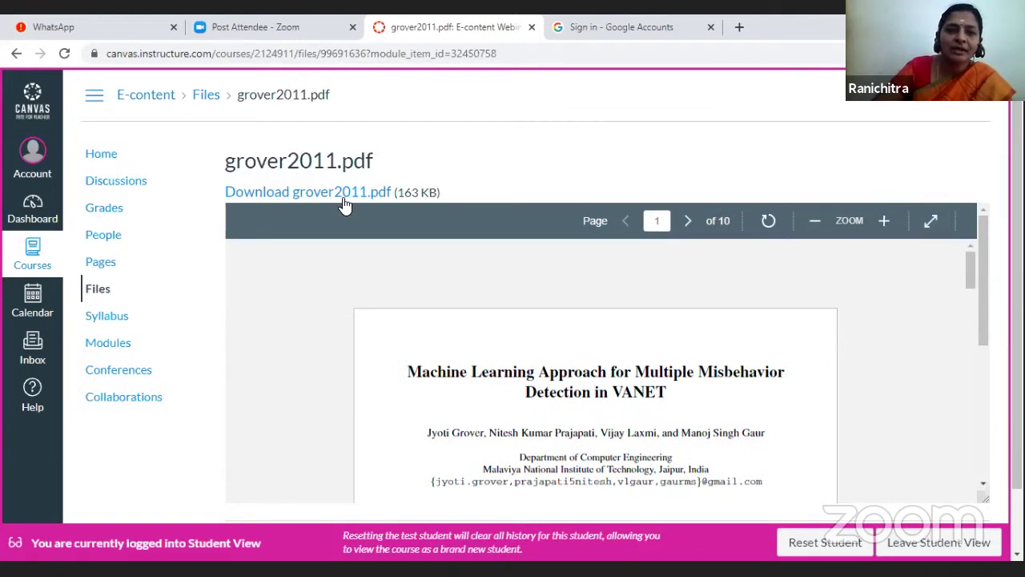
scroll(522, 532, down, 1)
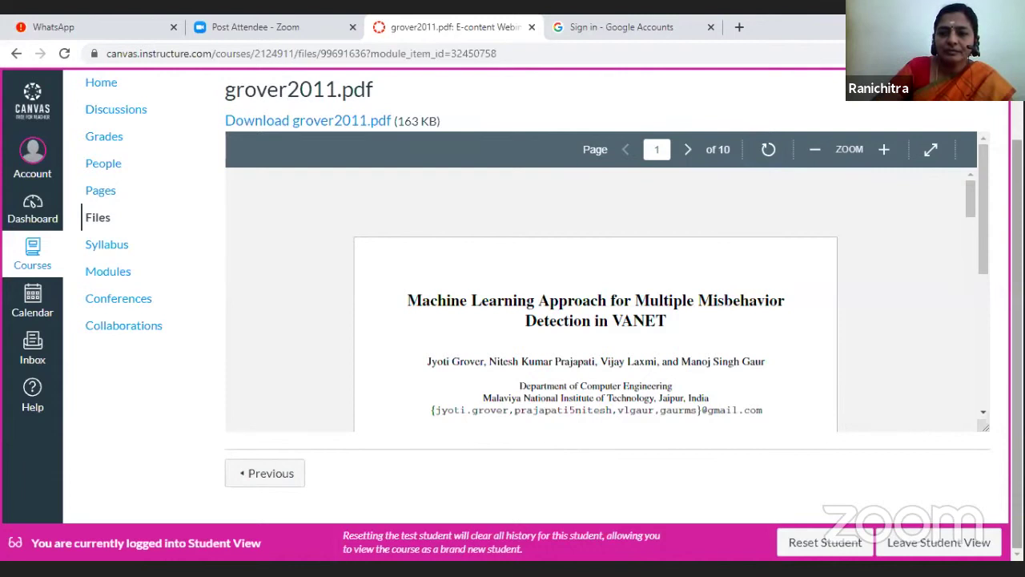
scroll(529, 320, up, 1)
scroll(529, 321, down, 1)
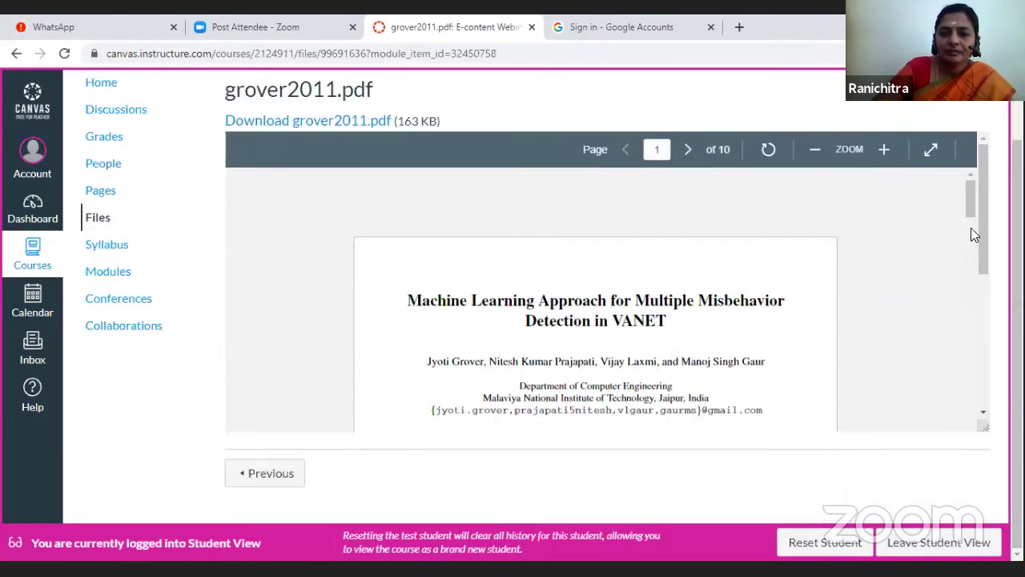
scroll(983, 218, down, 5)
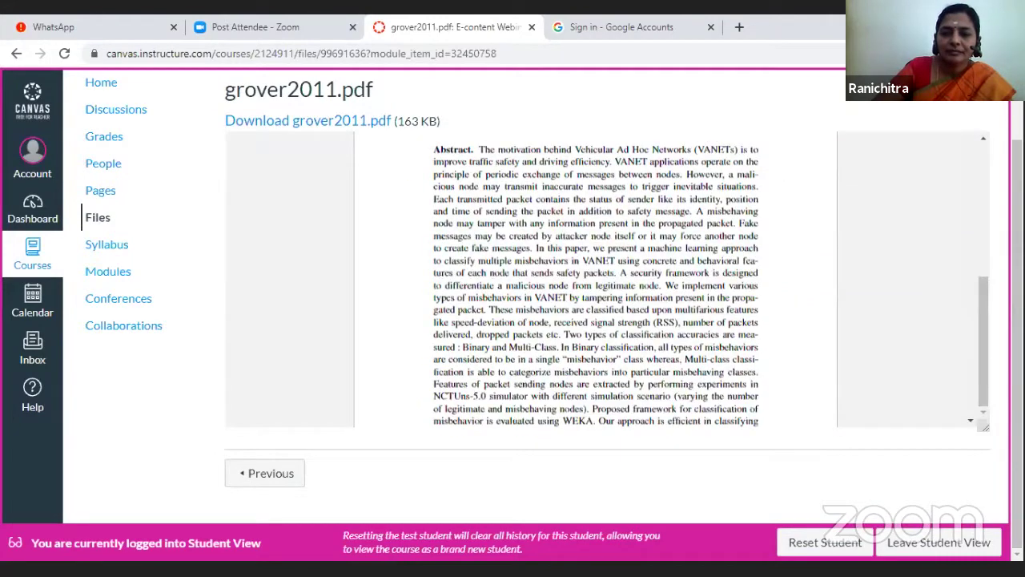
scroll(932, 146, up, 5)
click(931, 146)
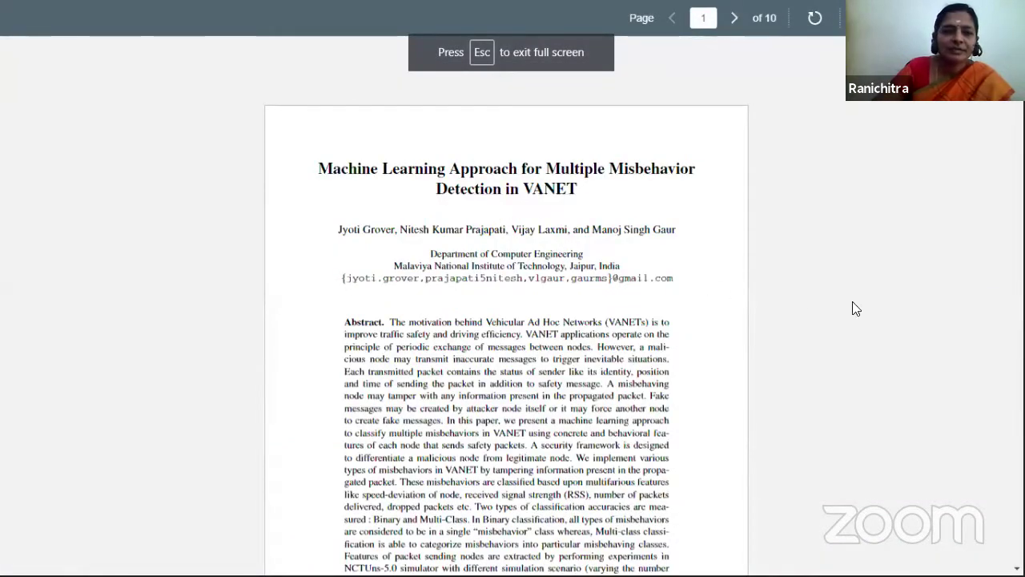
key(Escape)
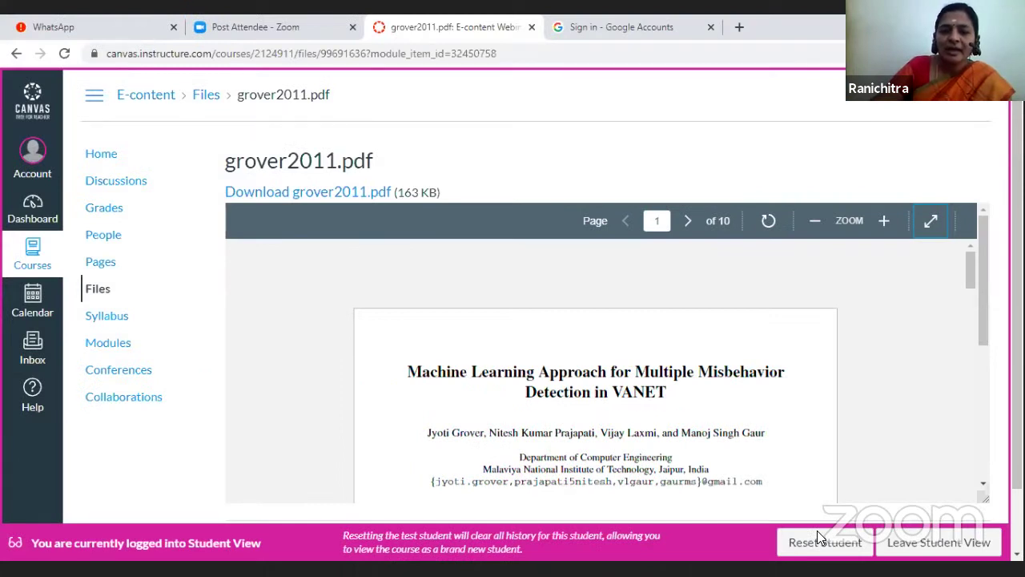
scroll(537, 305, down, 1)
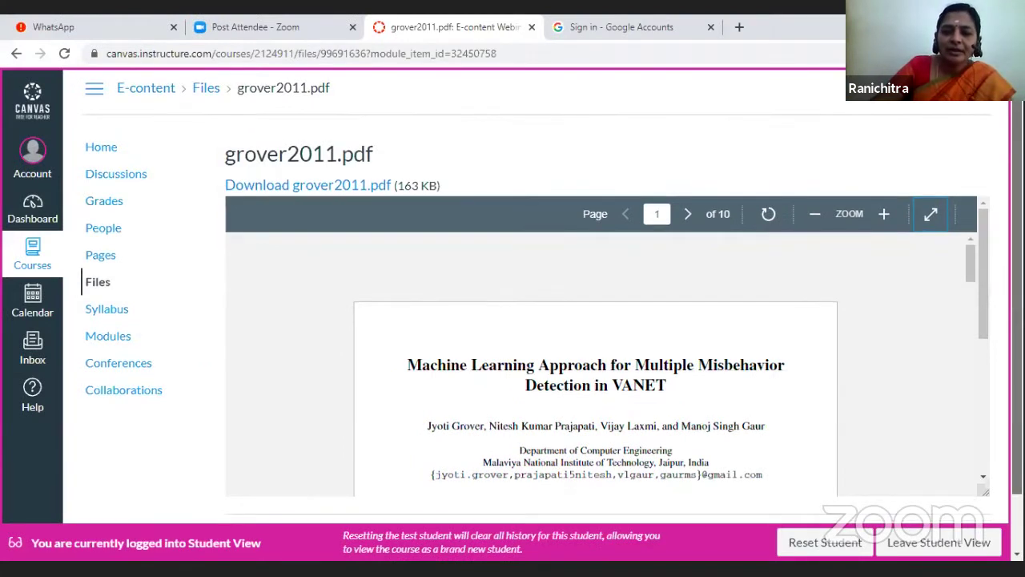
Leave Student View and return to the course's home page with its module list
click(945, 542)
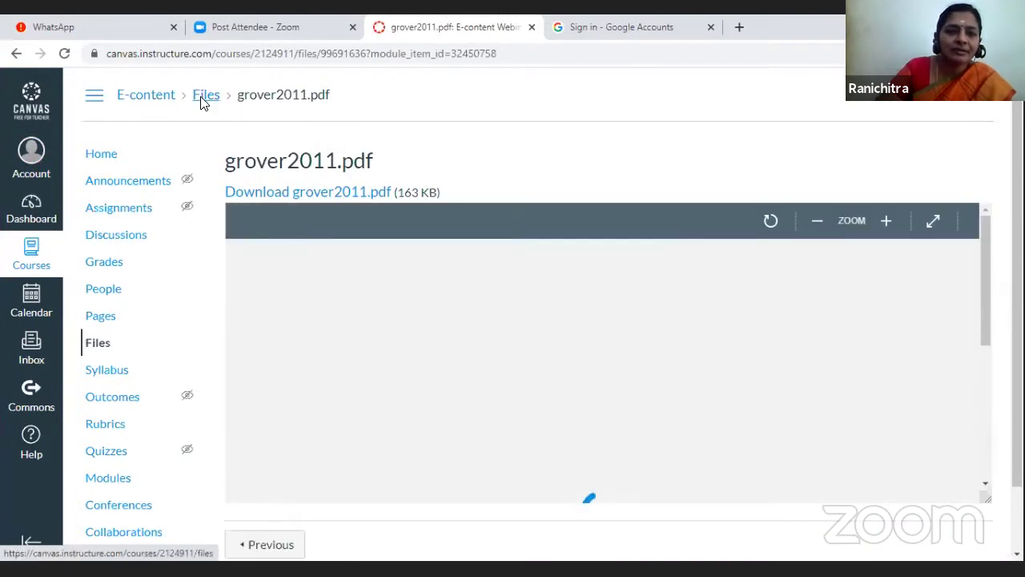
click(203, 103)
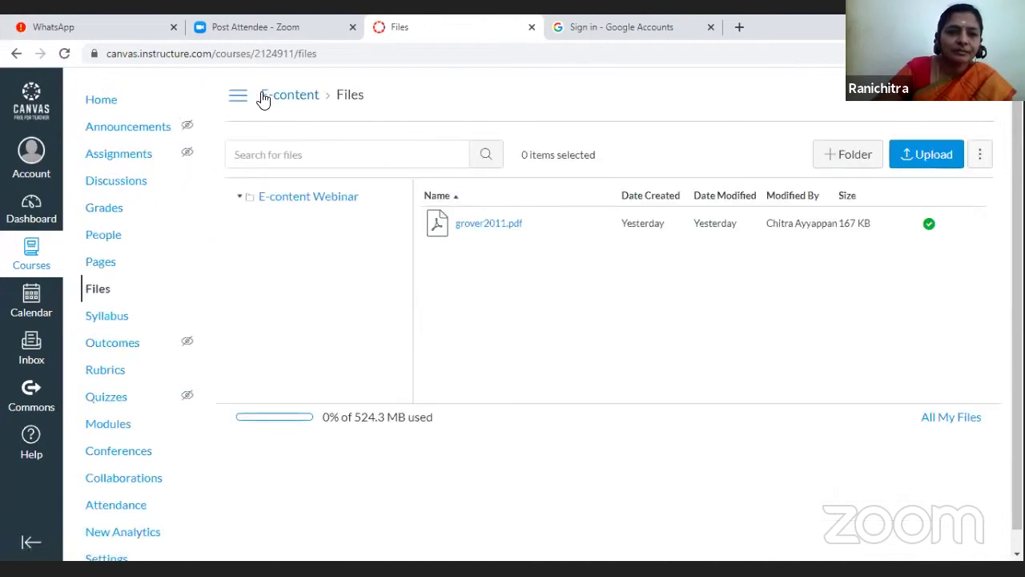
click(99, 101)
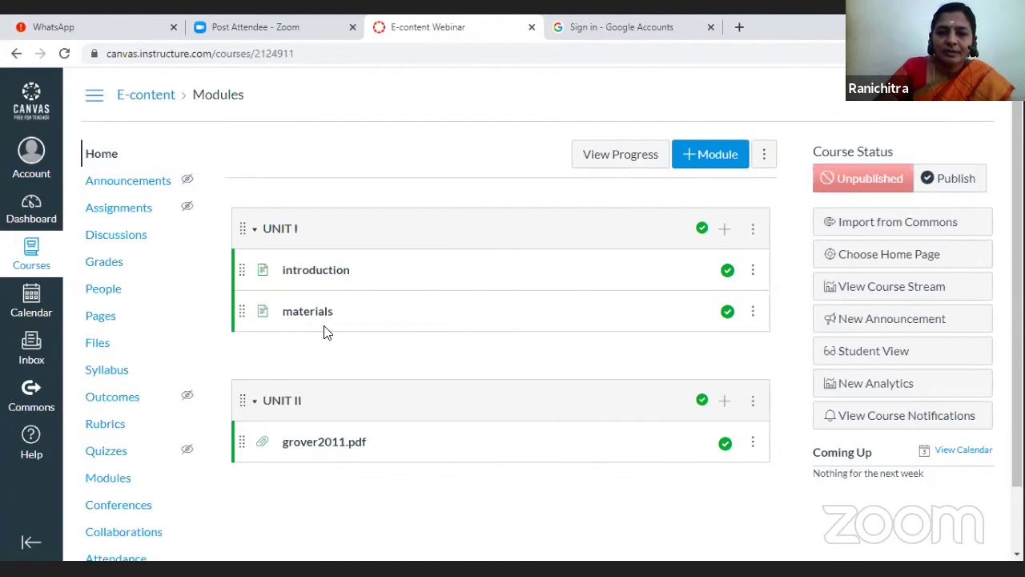
Add a new page named "page for images" to the UNIT II module, without indentation
scroll(625, 417, down, 2)
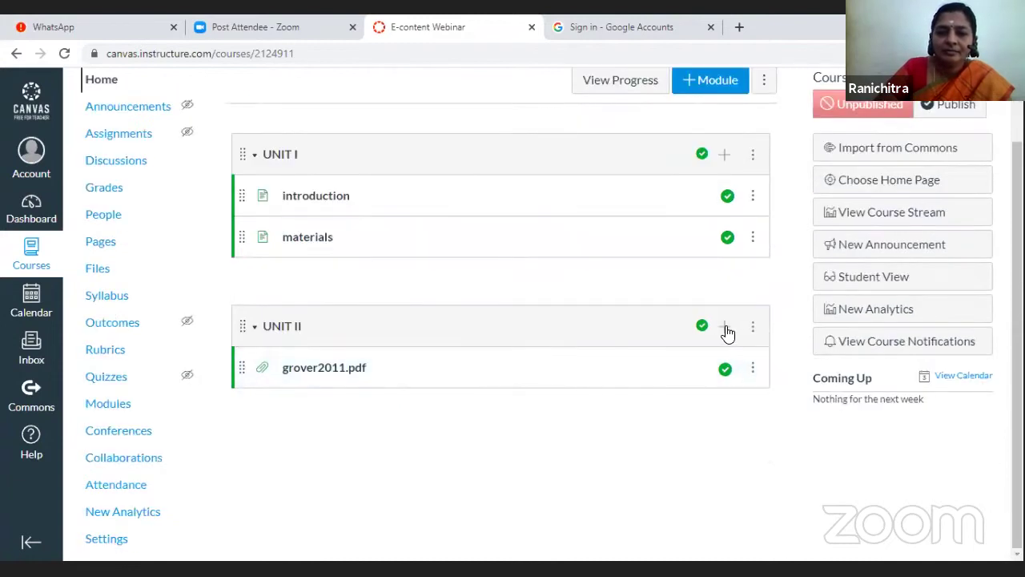
click(725, 329)
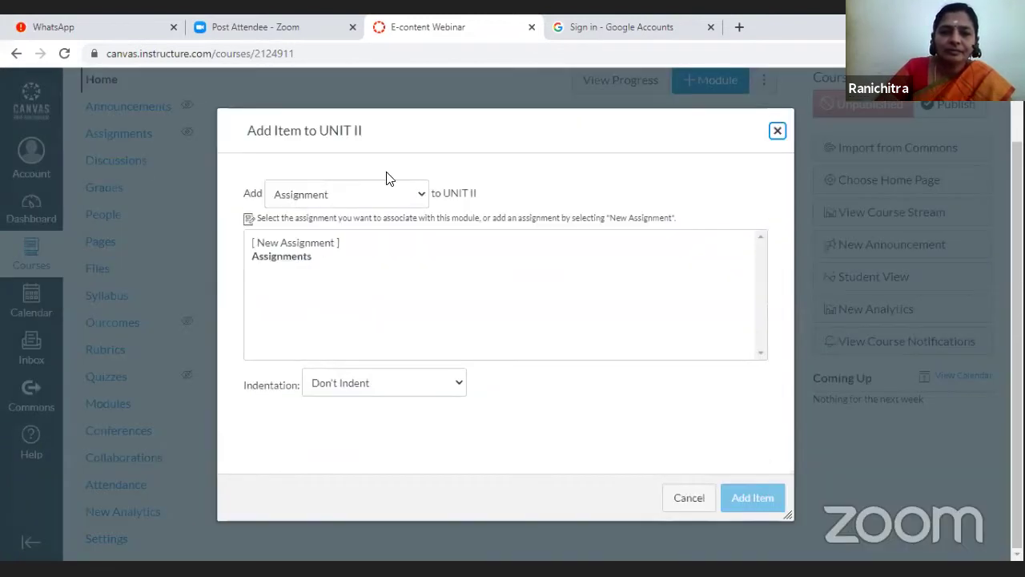
click(424, 195)
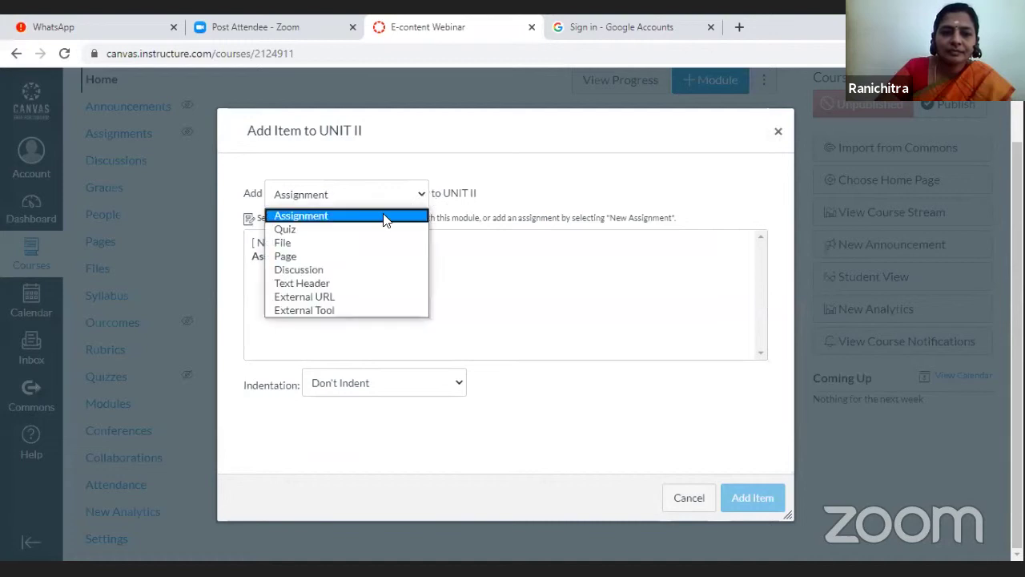
click(363, 265)
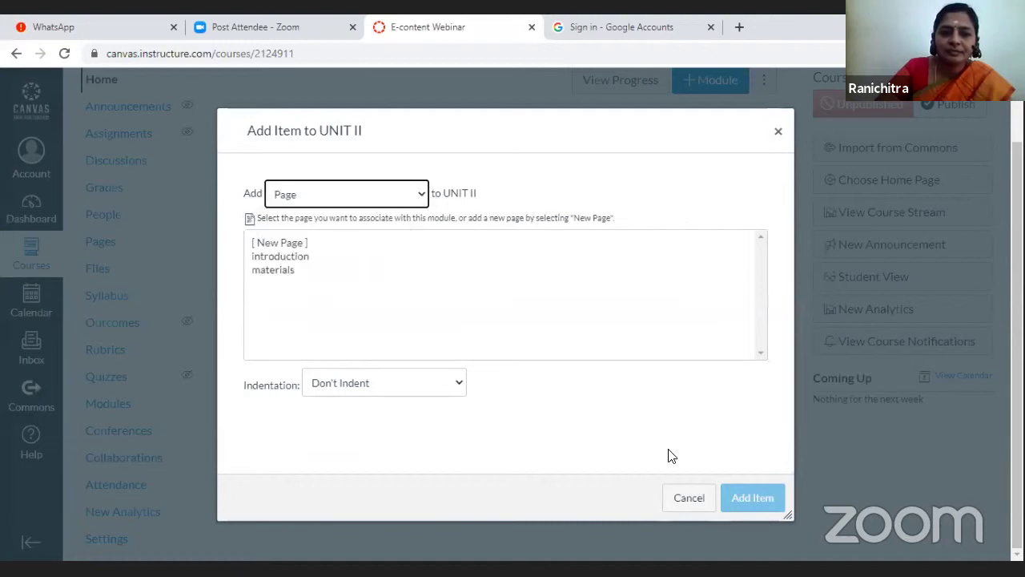
click(290, 242)
click(349, 388)
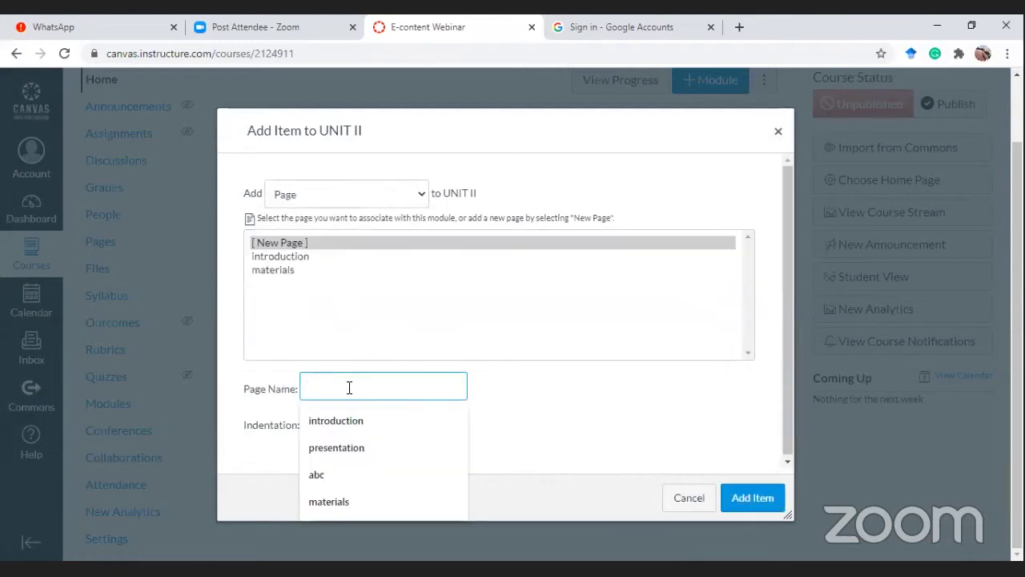
text(page for images)
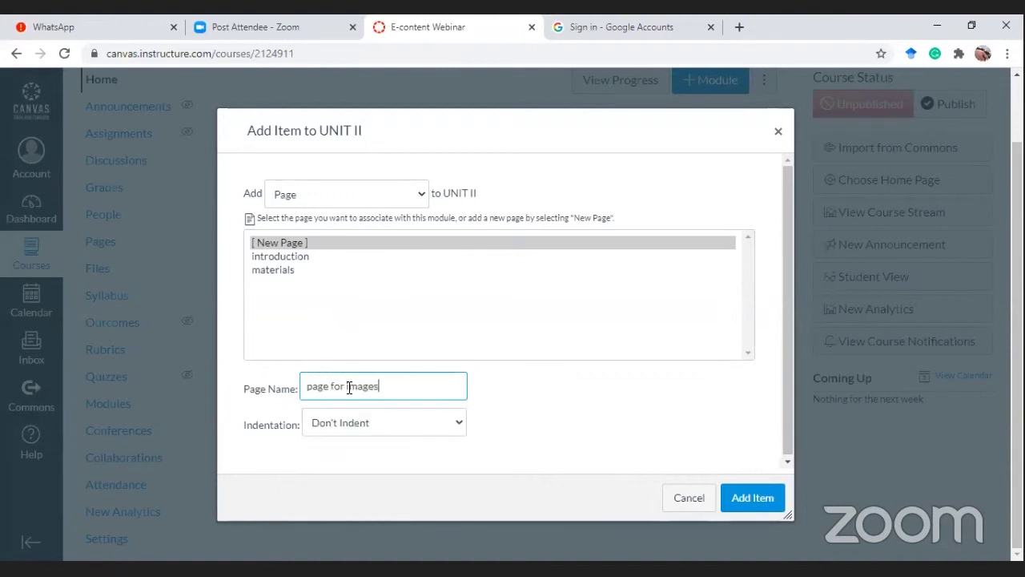
click(739, 500)
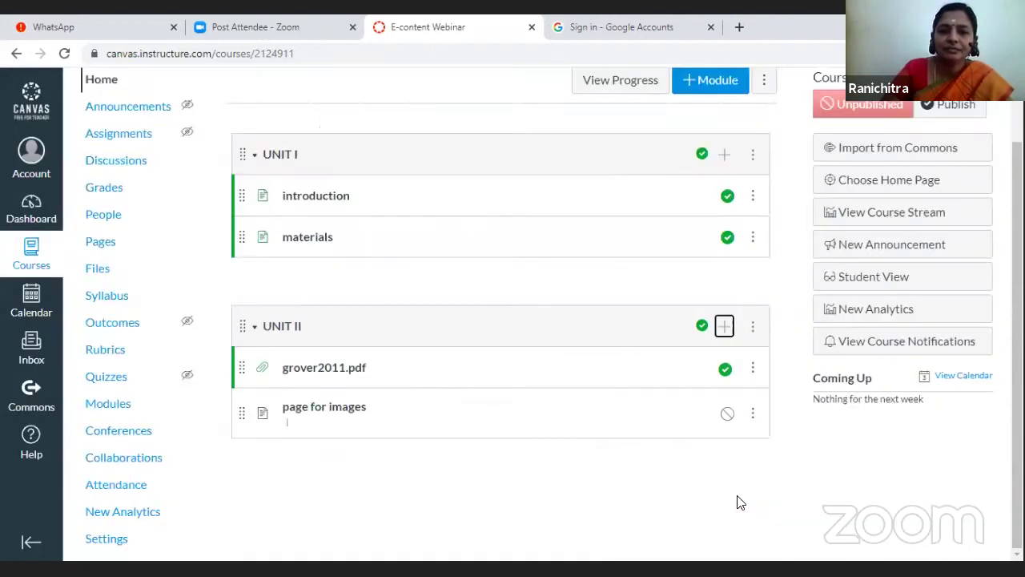
Open the page for images for editing and choose download.jpg from the DON BOSCO folder as an image to upload
click(331, 417)
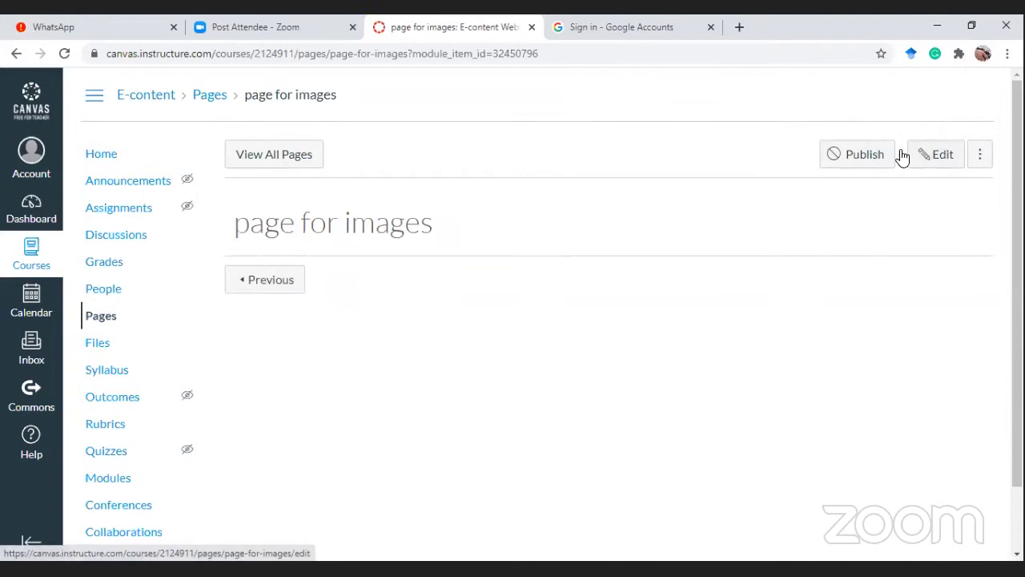
click(930, 160)
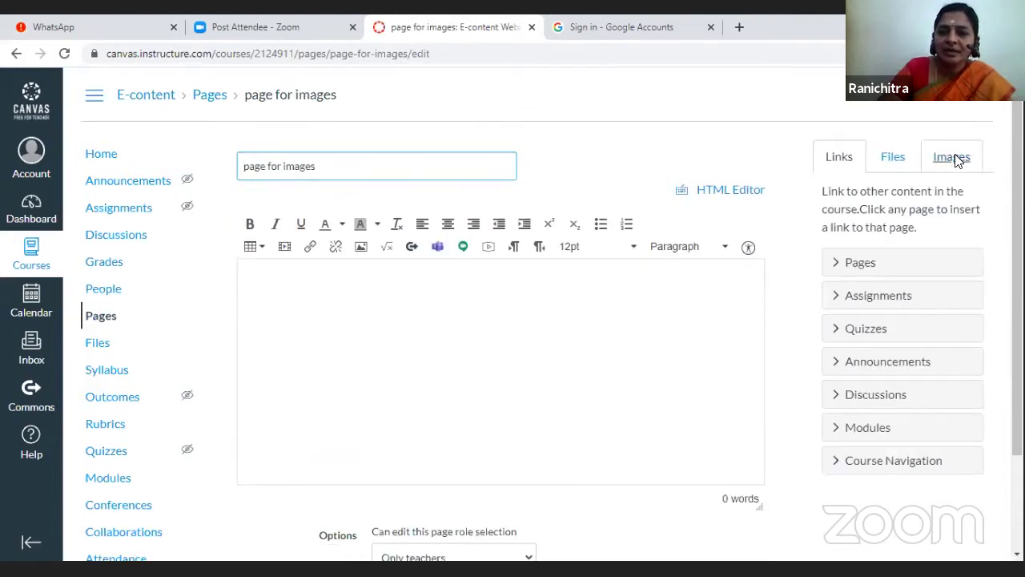
click(955, 159)
click(898, 291)
click(854, 324)
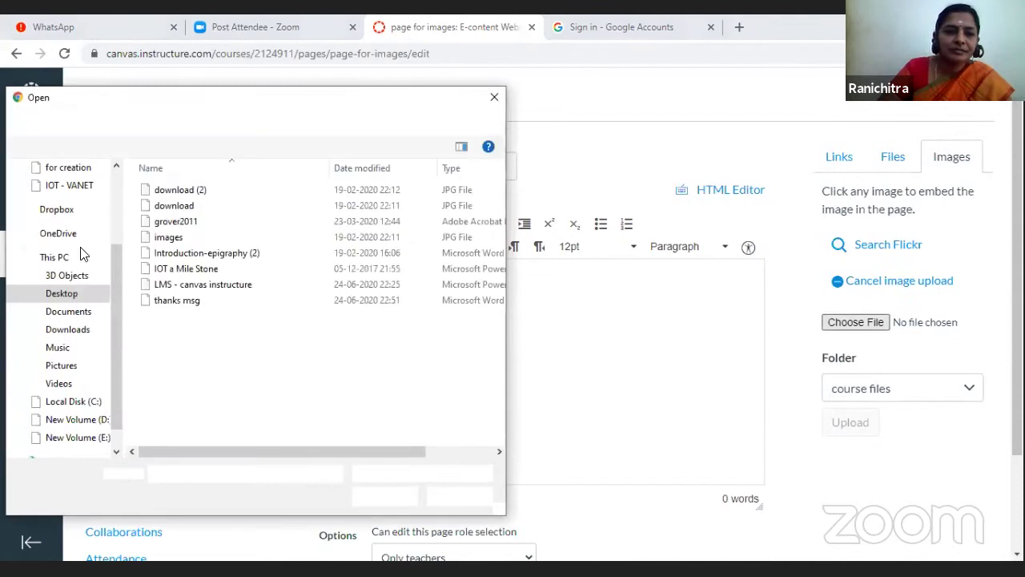
click(170, 207)
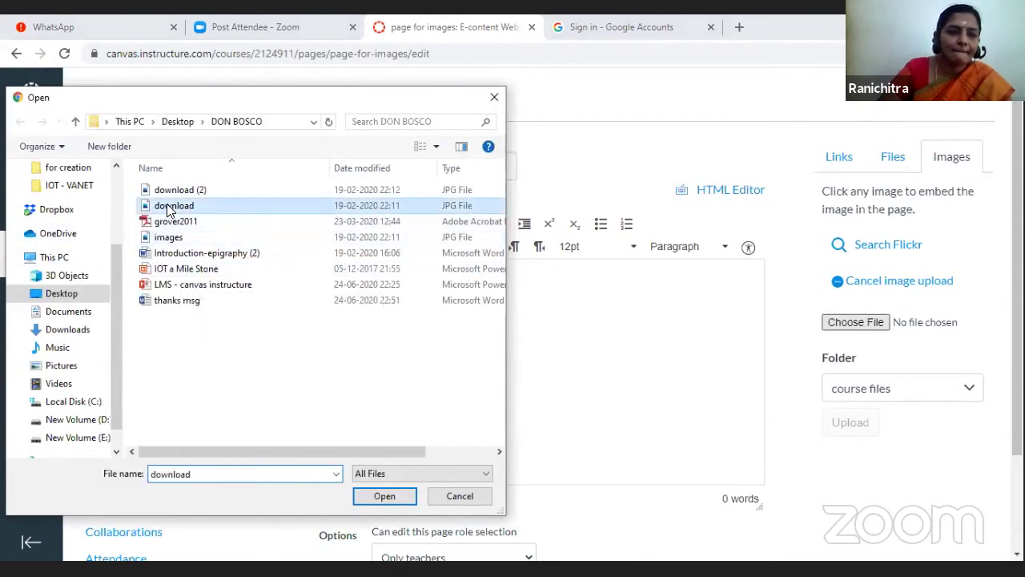
click(385, 497)
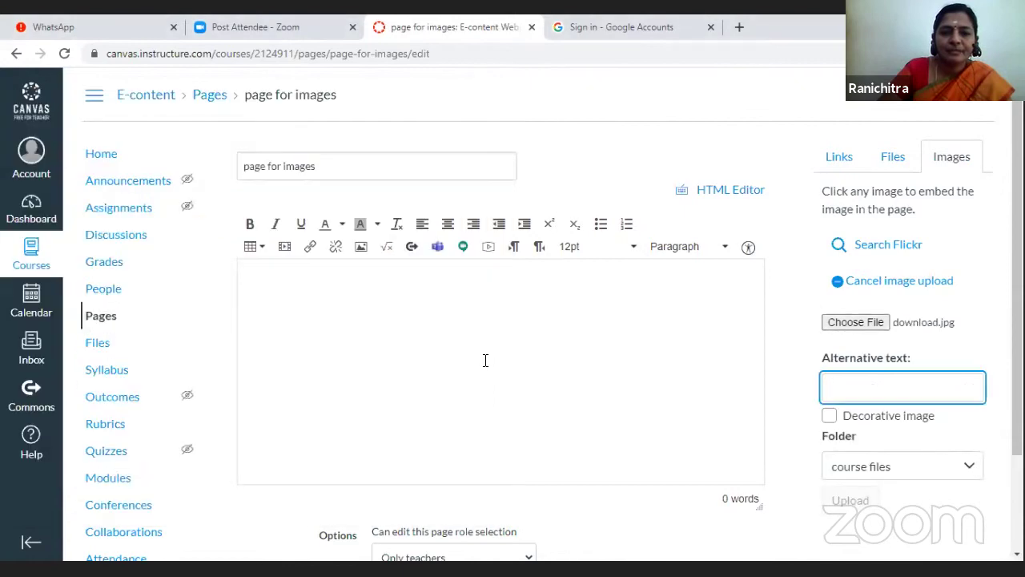
Save the page for images without uploading the chosen image, keeping editing limited to teachers, and publish the page
scroll(513, 321, down, 2)
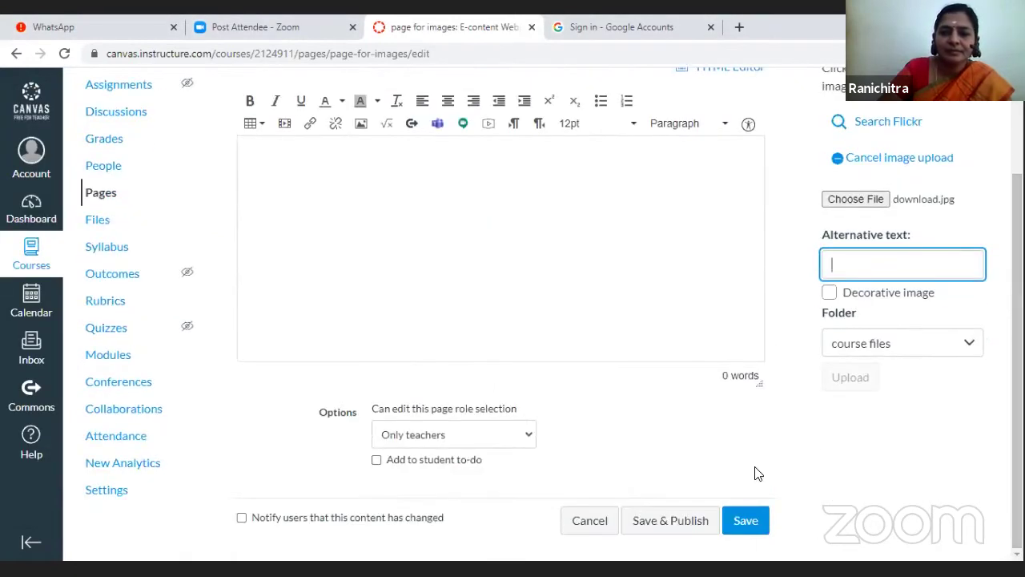
click(746, 522)
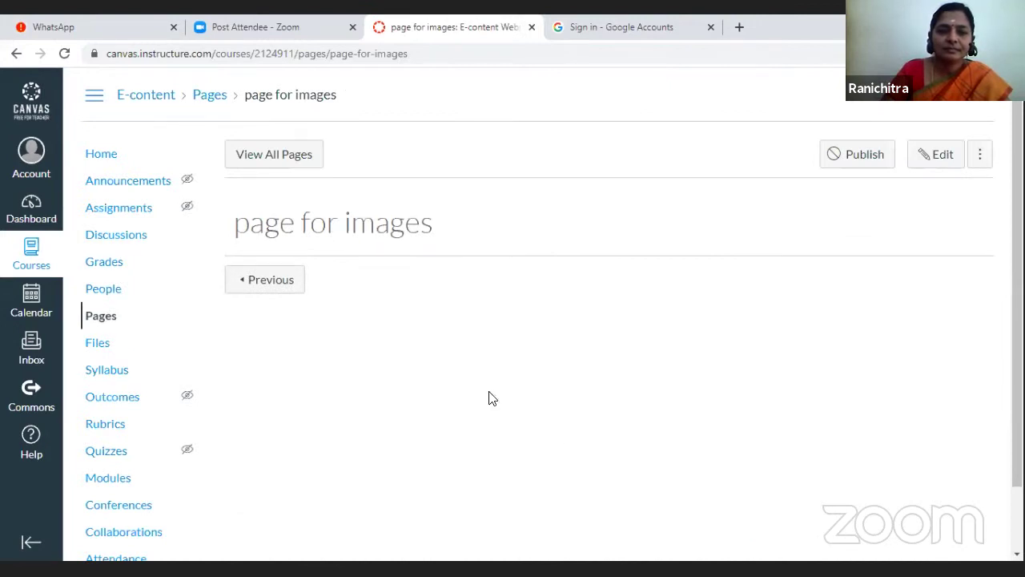
click(859, 158)
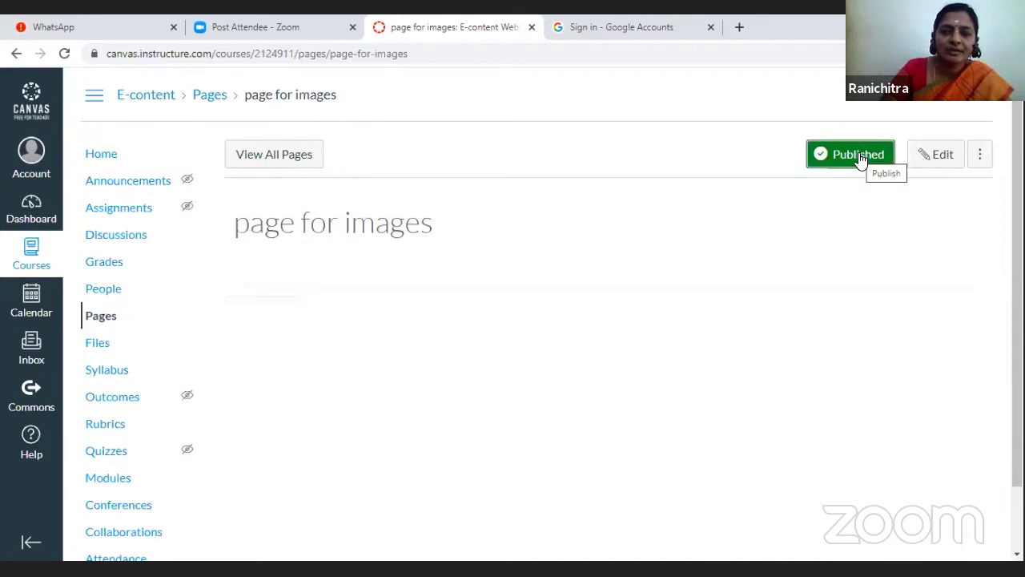
Return to the course's module list and add a module named "Quiz Basic Questions" without a lock date or prerequisites
click(159, 108)
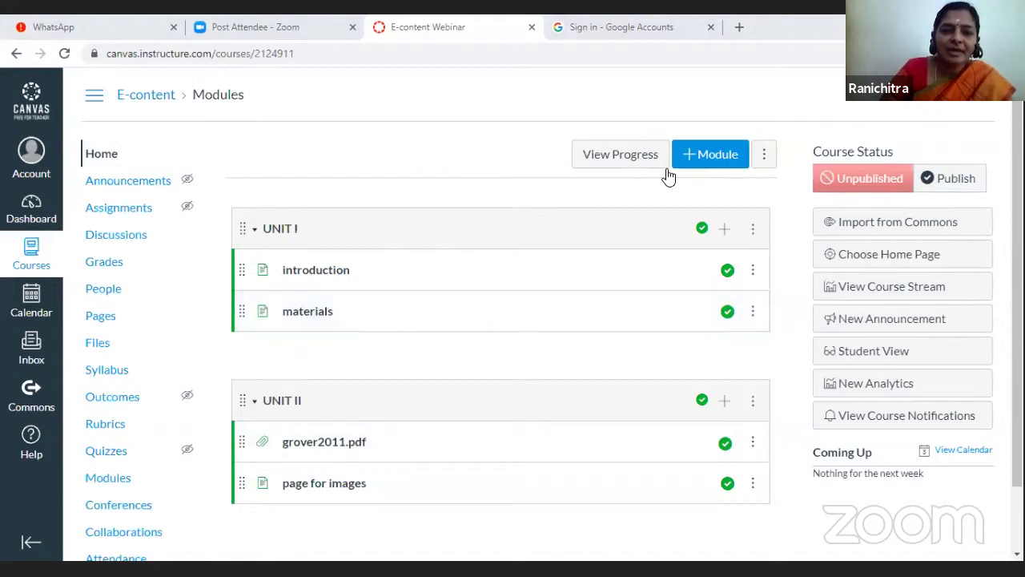
click(708, 154)
click(422, 255)
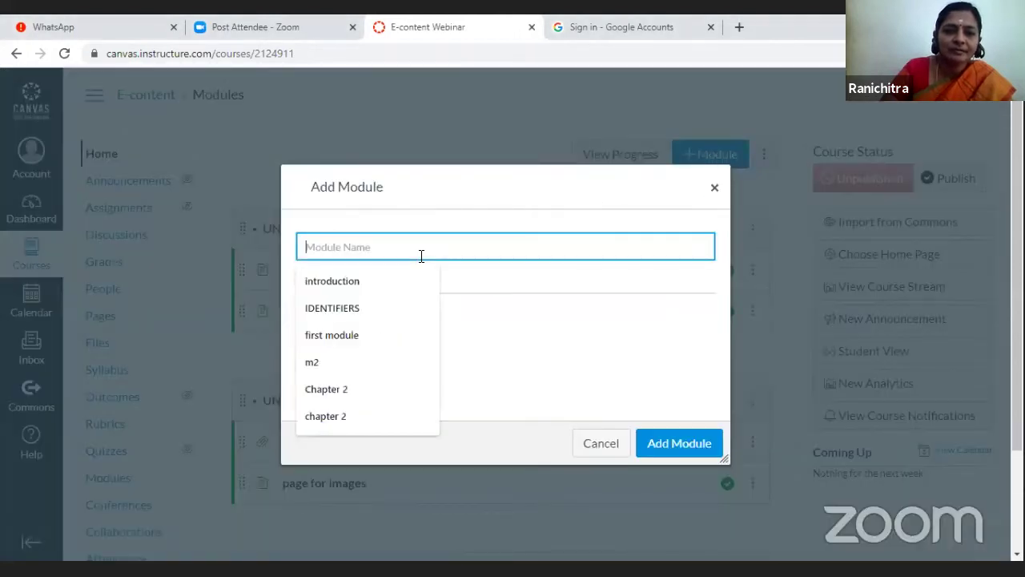
text(Quiz Basic Questi)
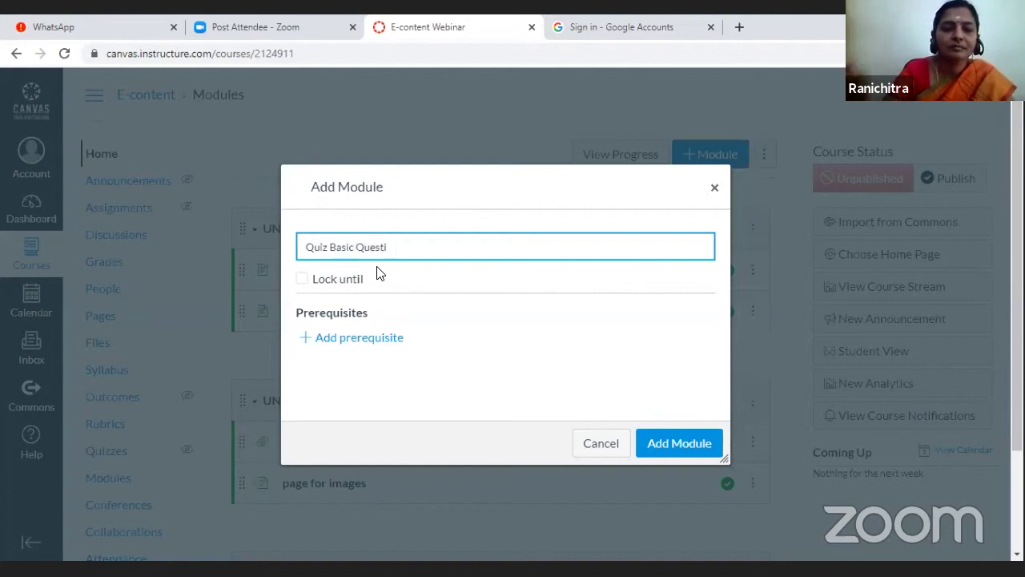
text(ons)
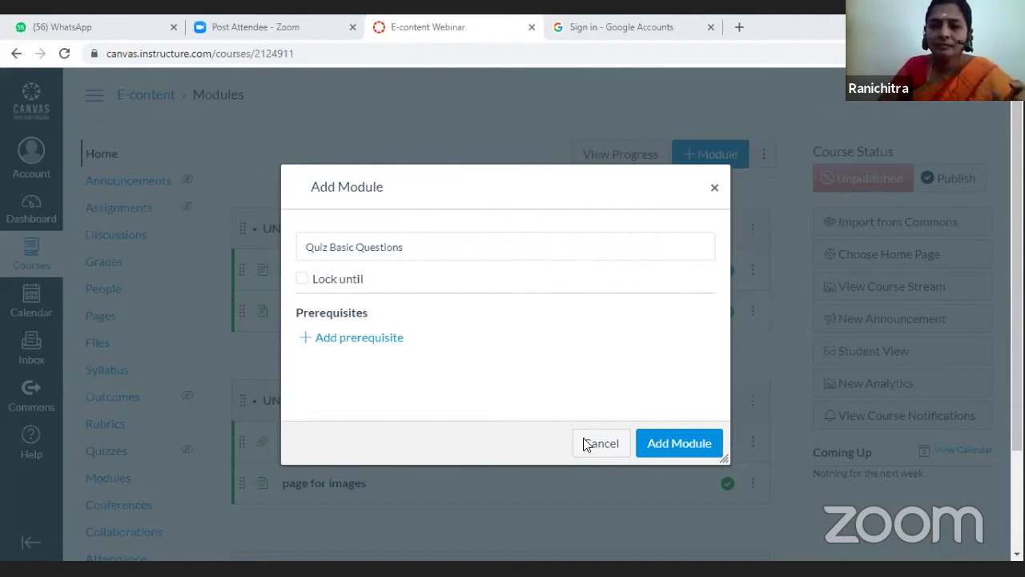
click(678, 445)
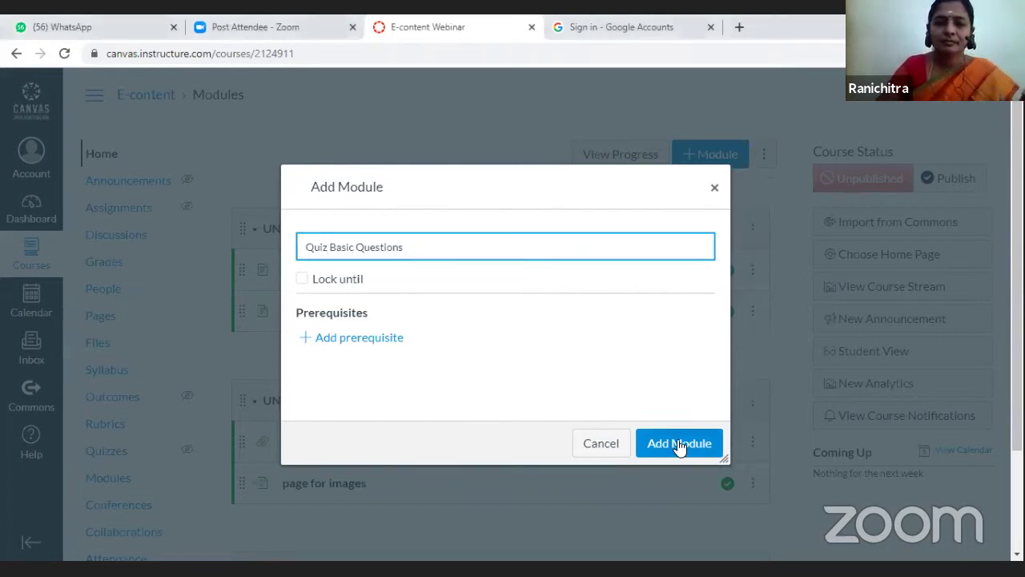
click(678, 445)
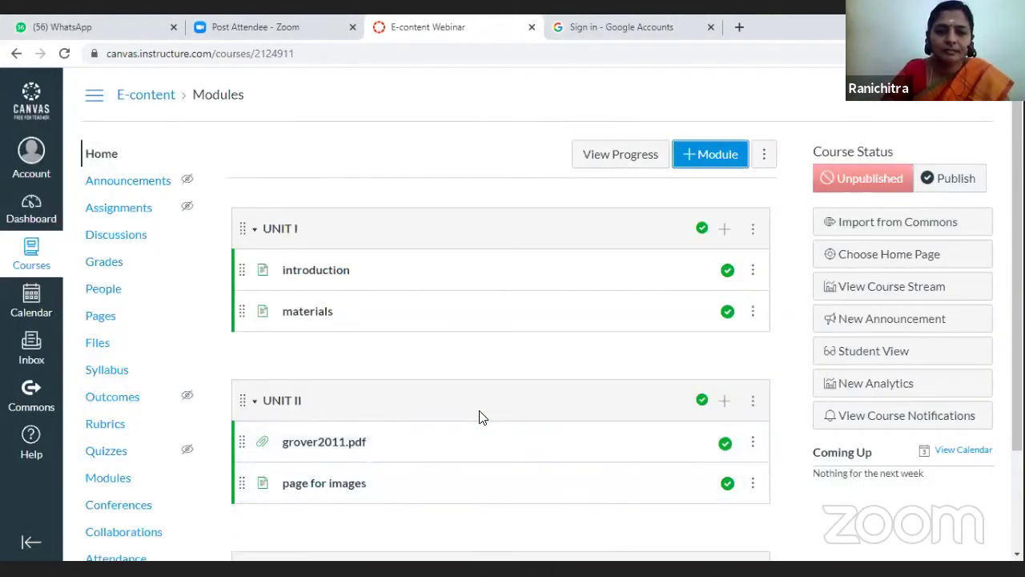
Add a new quiz named "Basic Question" to the Quiz Basic Questions module
scroll(479, 417, down, 2)
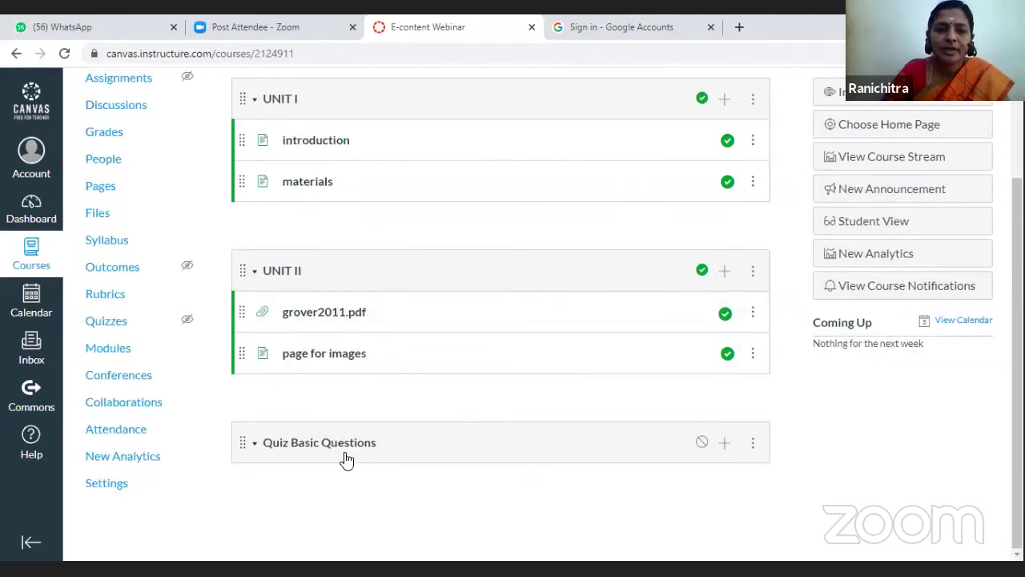
click(724, 446)
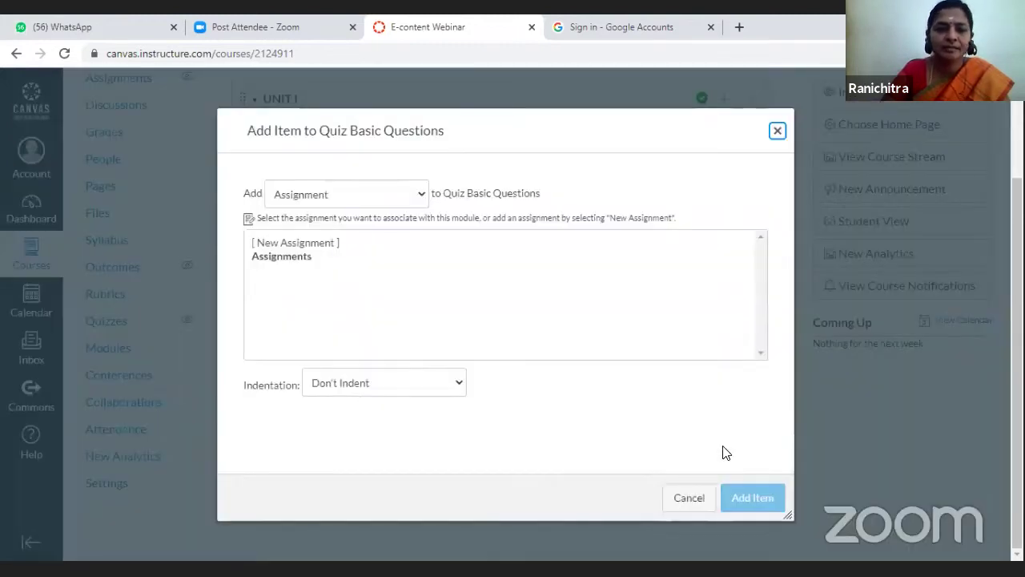
click(419, 195)
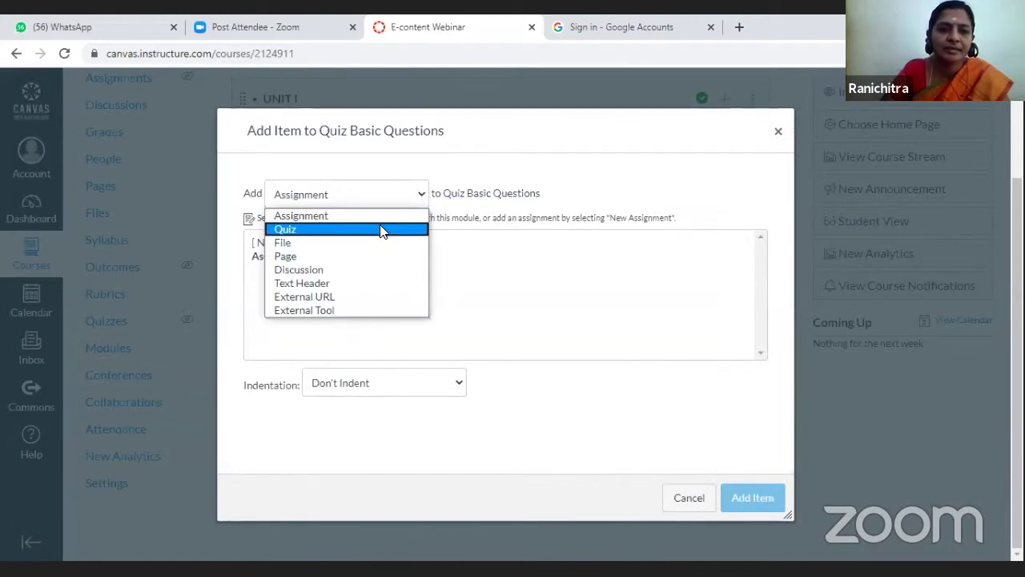
click(381, 231)
click(349, 389)
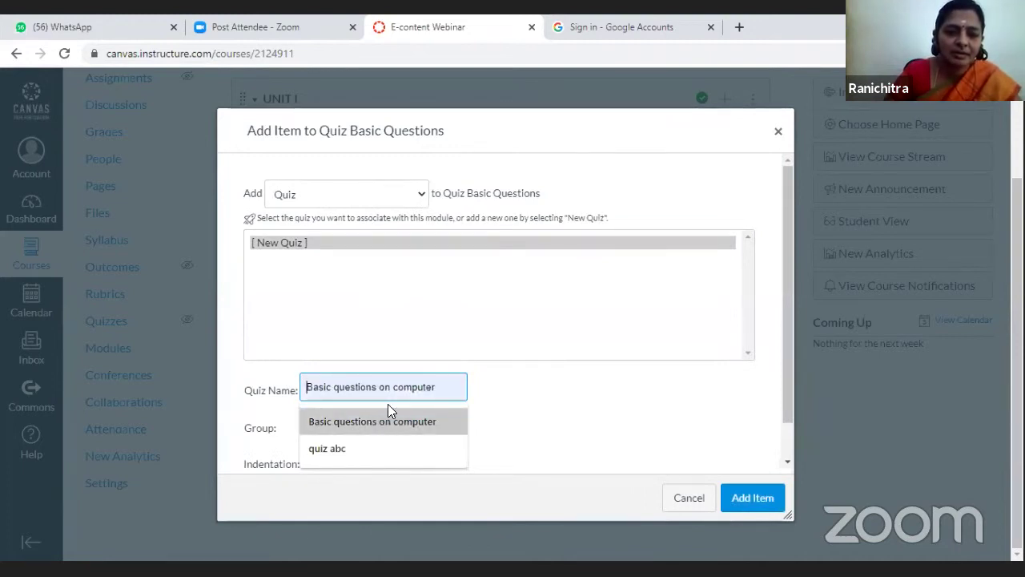
text(Basic Q)
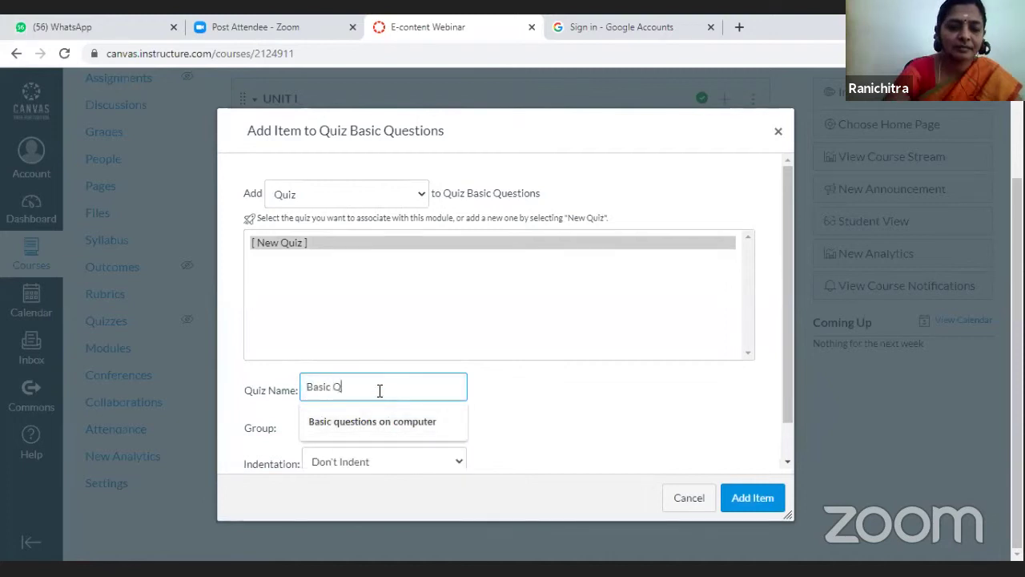
text(uestion)
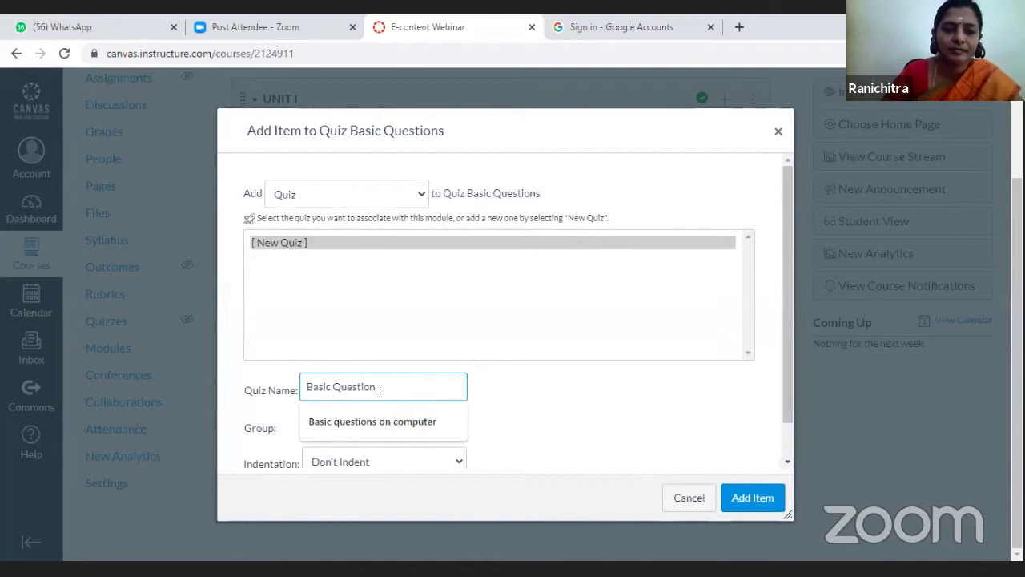
click(753, 498)
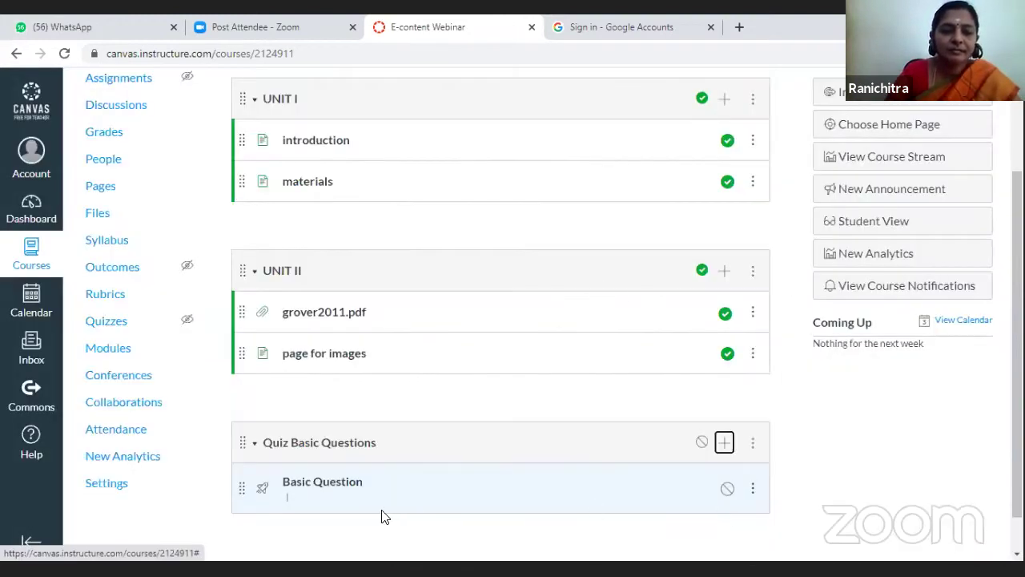
Open the Basic Question quiz and review its settings and availability details
scroll(361, 425, down, 1)
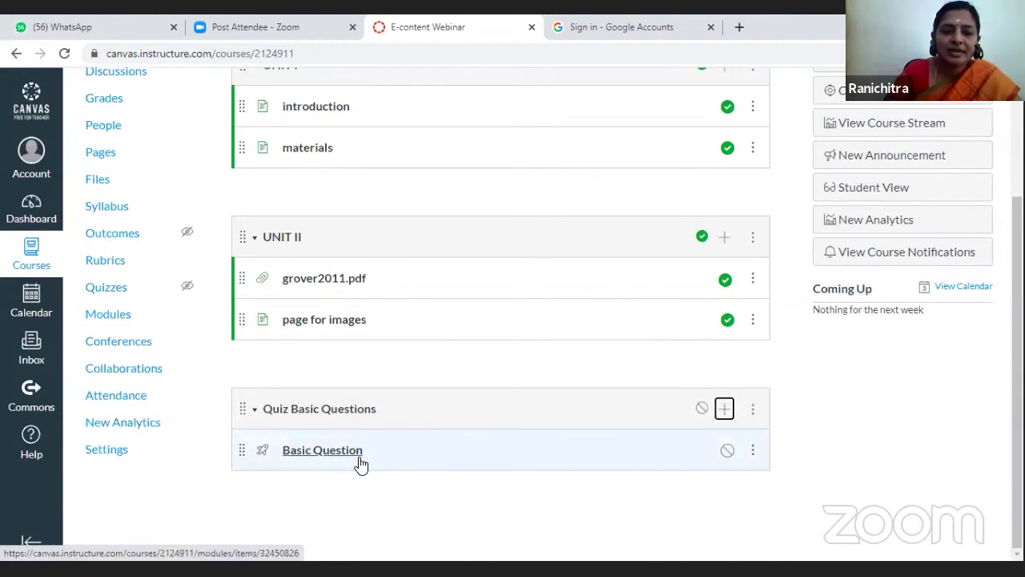
click(334, 452)
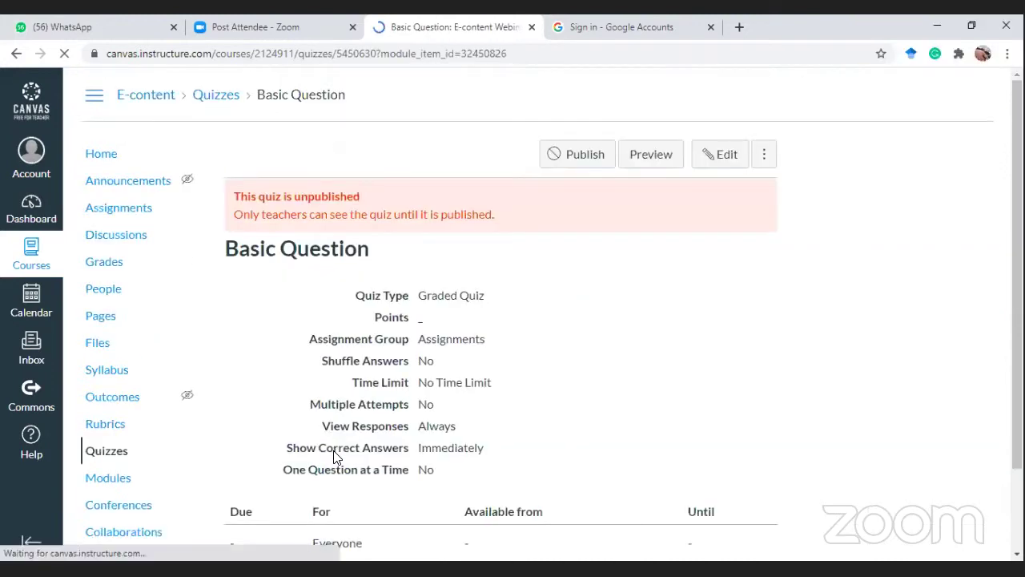
scroll(712, 295, down, 3)
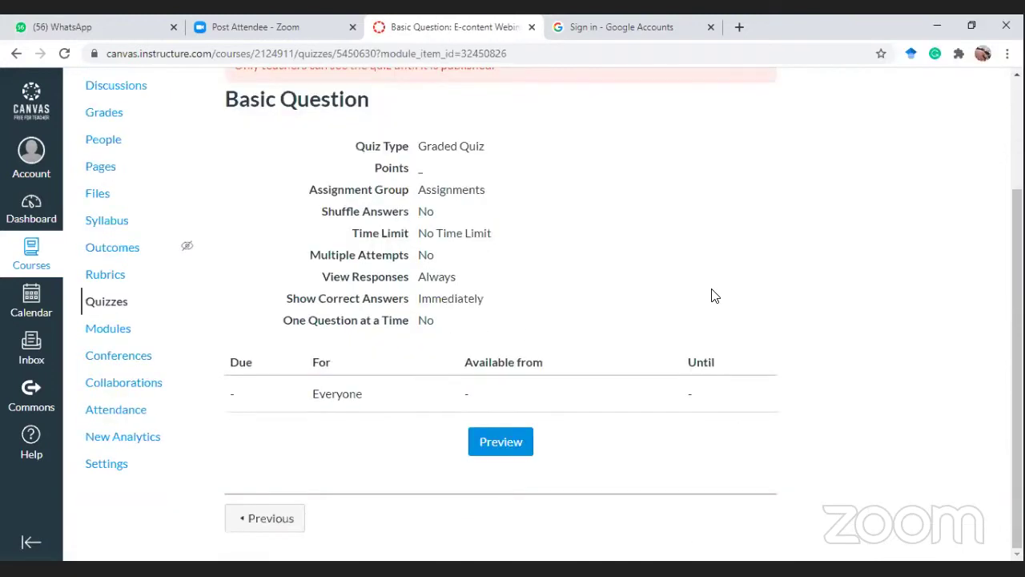
scroll(441, 318, up, 3)
scroll(442, 318, down, 3)
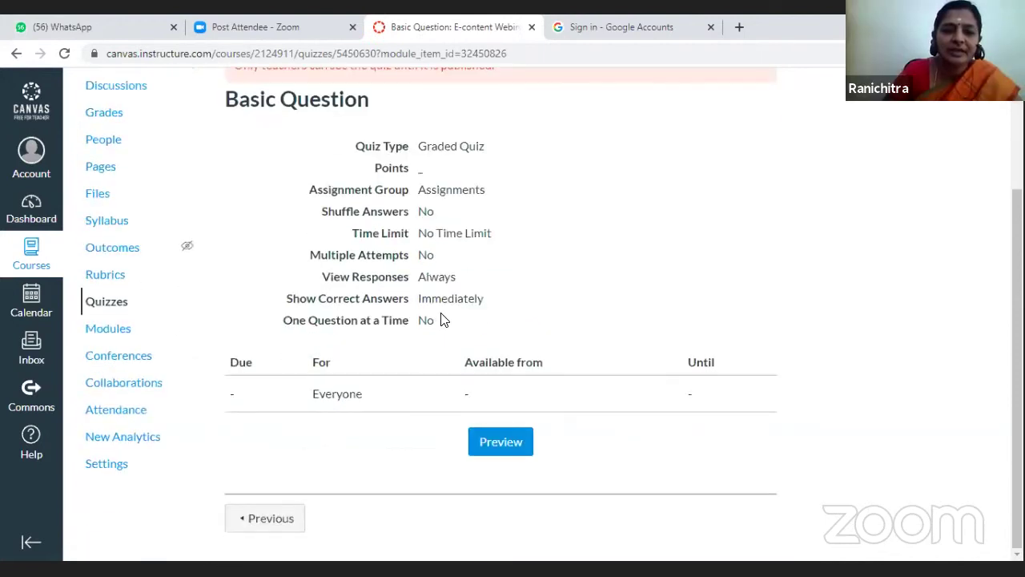
Open the Basic Question quiz for editing and enter "Instruction to the learner" as the first line of its instructions
scroll(561, 334, up, 4)
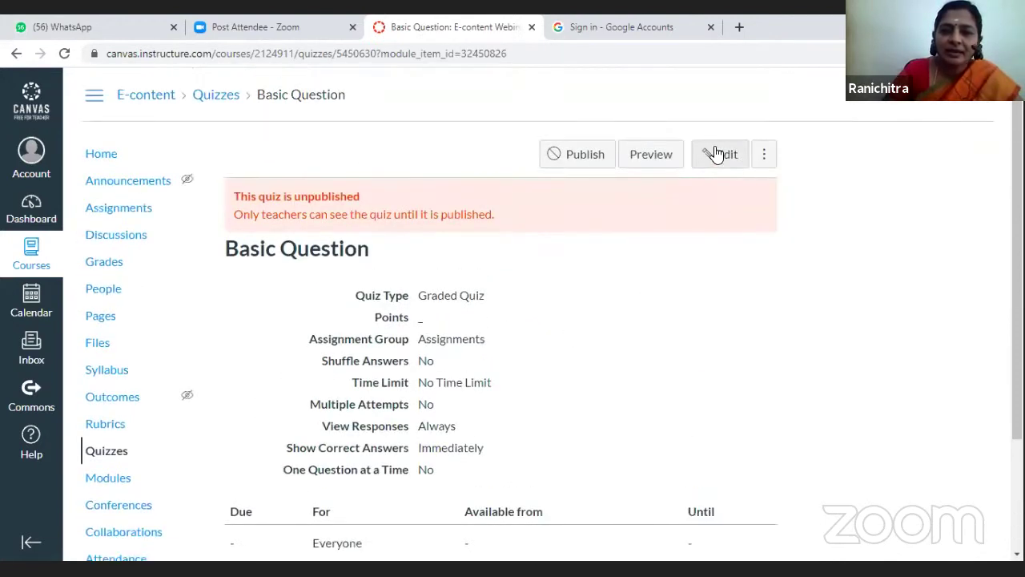
click(718, 154)
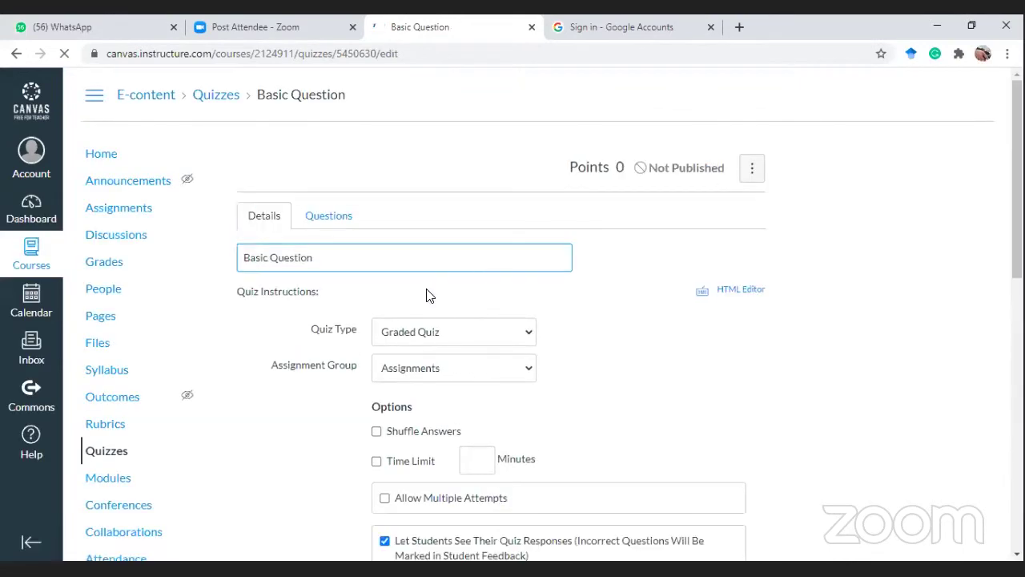
scroll(335, 275, down, 3)
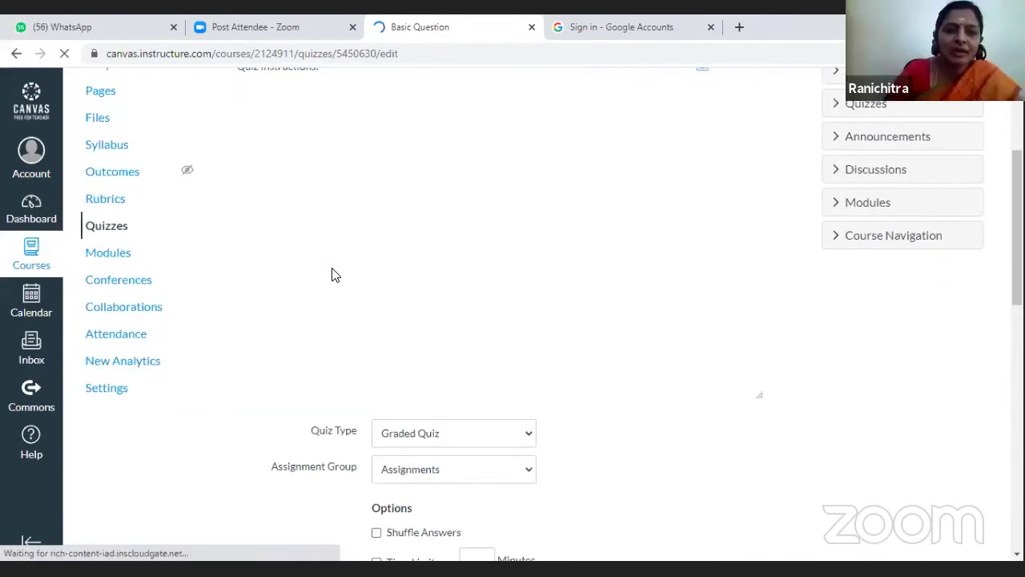
scroll(331, 273, up, 2)
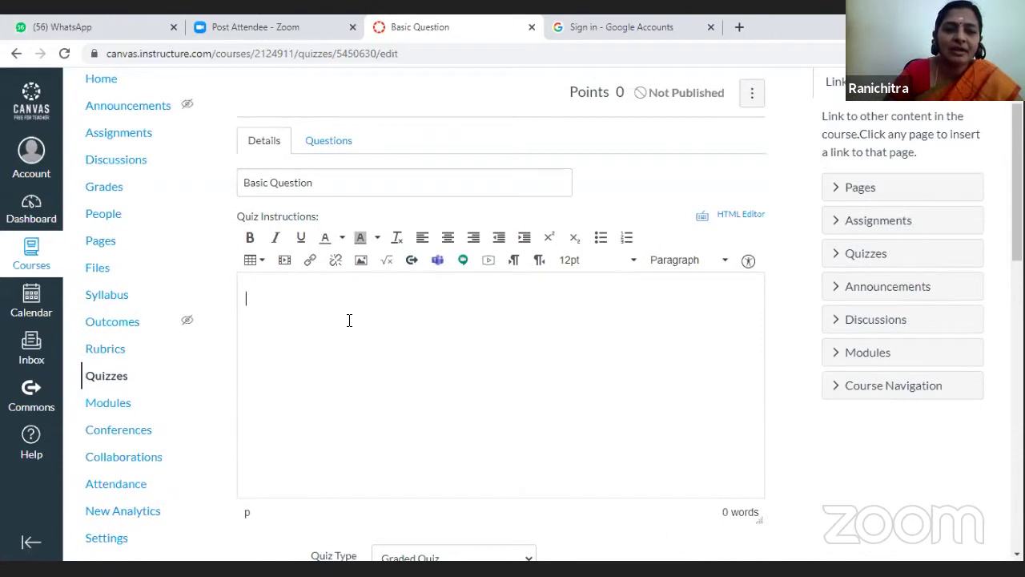
text(In)
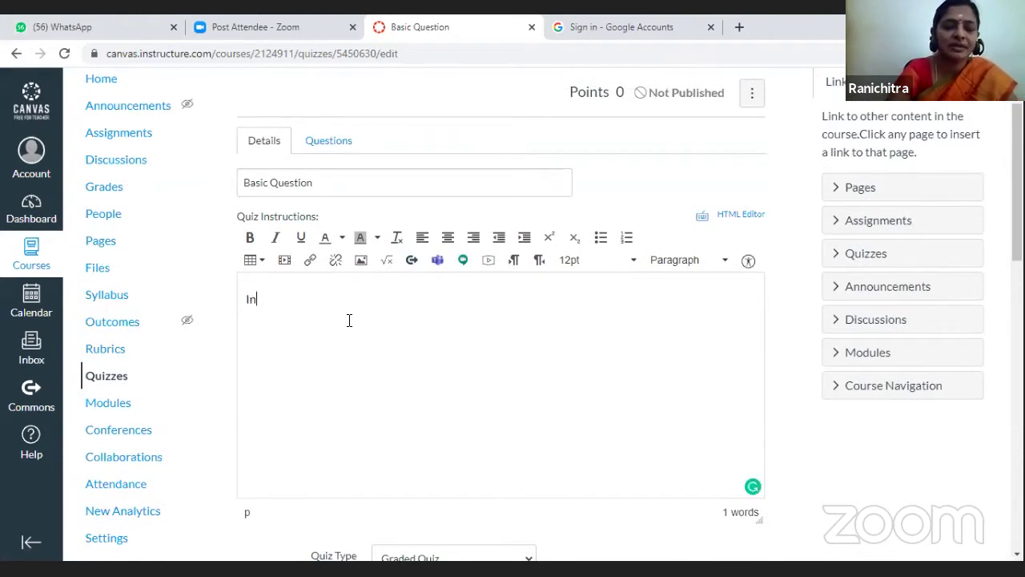
text(struction to the)
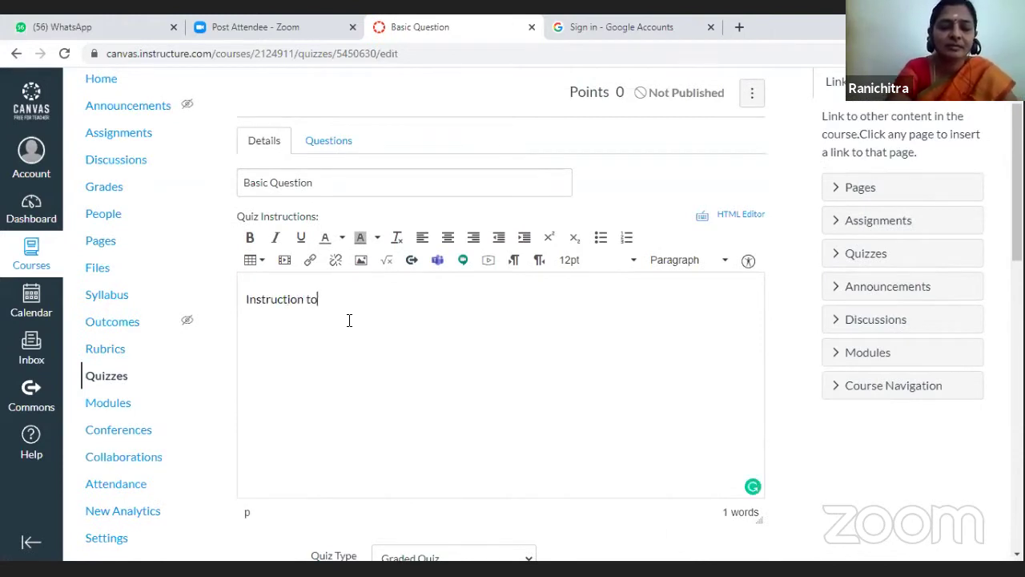
text(arner)
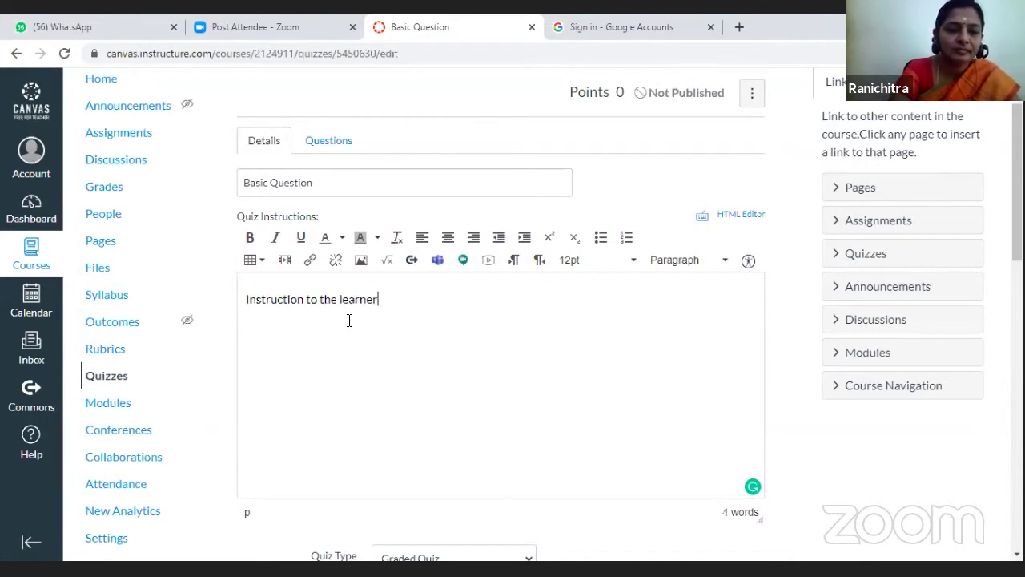
Add the instruction line "Each student has to complete the quiz before July 1." below the heading
key(Return)
text(Each student has to)
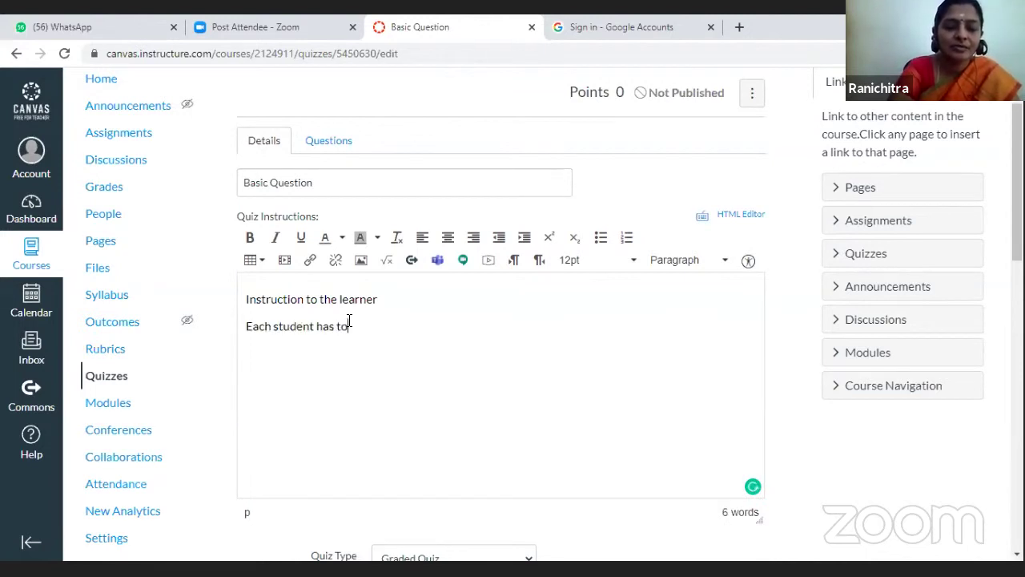
text( complete)
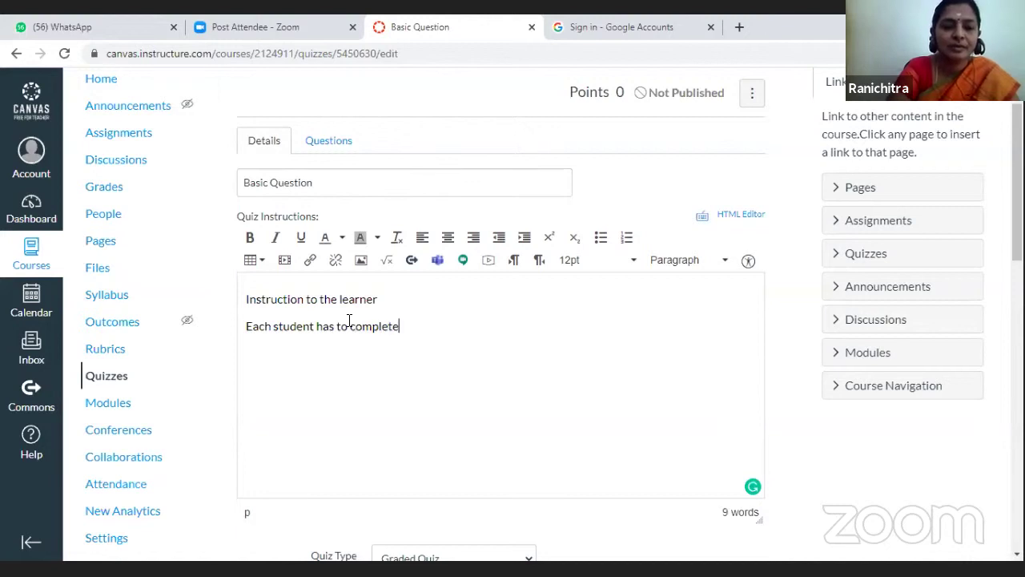
text( the s)
key(BackSpace)
text(q)
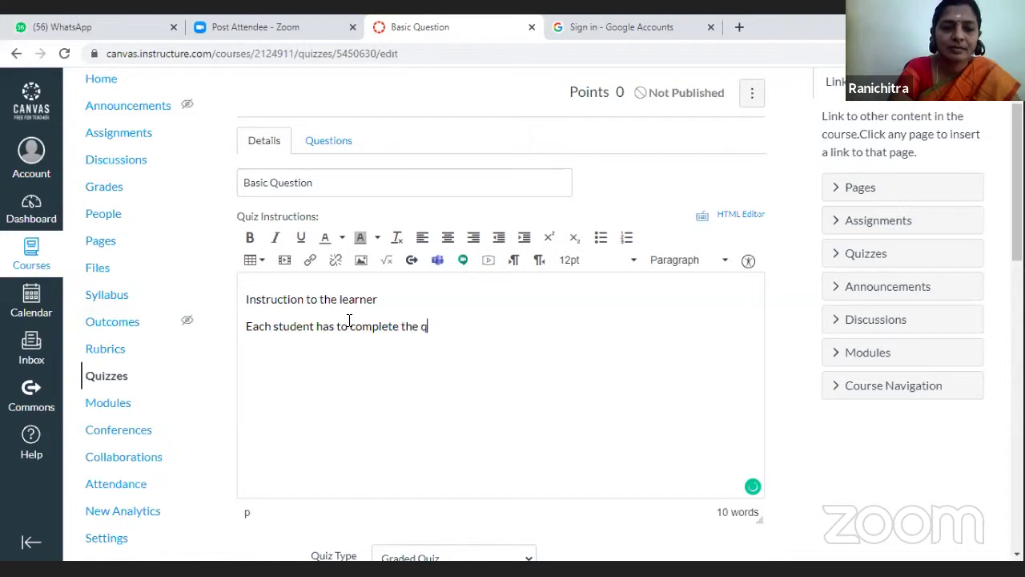
text(uiz before)
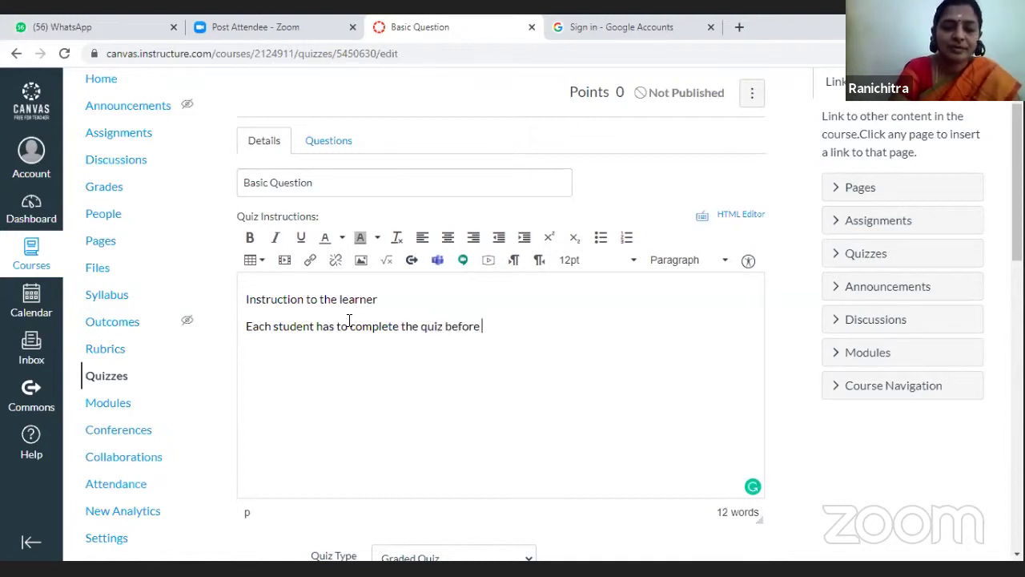
text( jul)
text(t)
key(BackSpace)
key(BackSpace)
text(y 1)
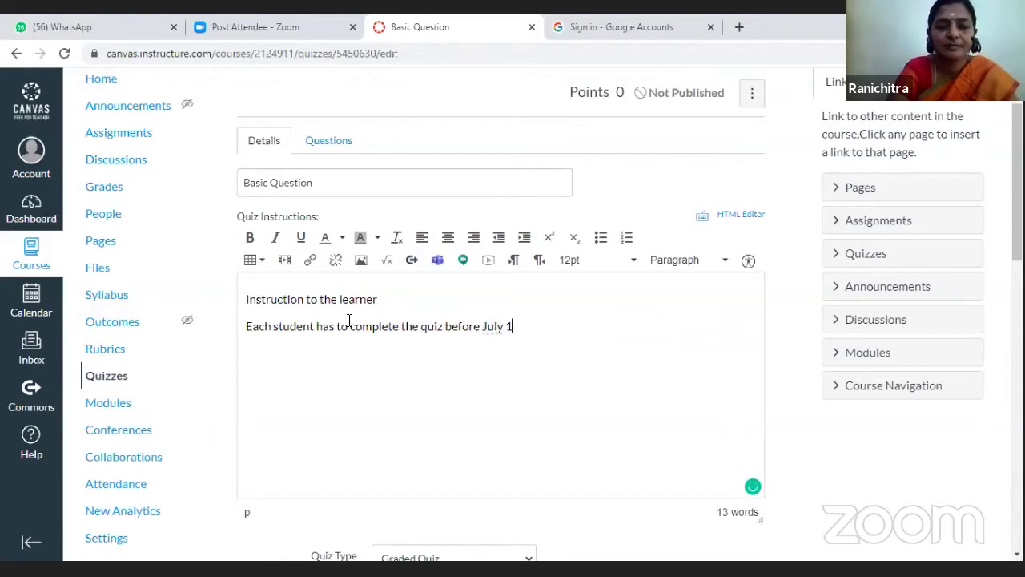
text(.)
Add the line "Each question carries 5 points" to the quiz instructions
key(Return)
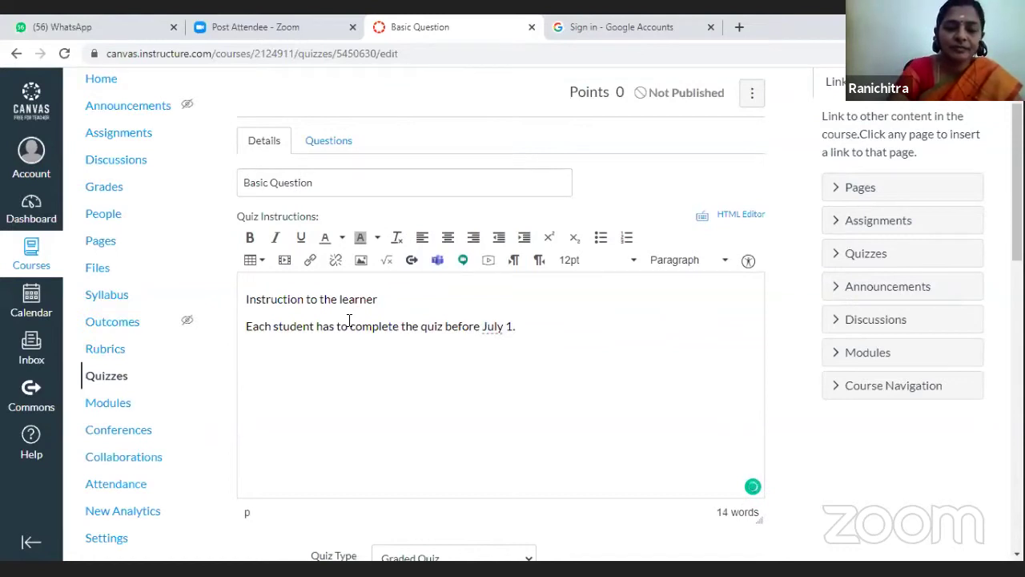
text(Each )
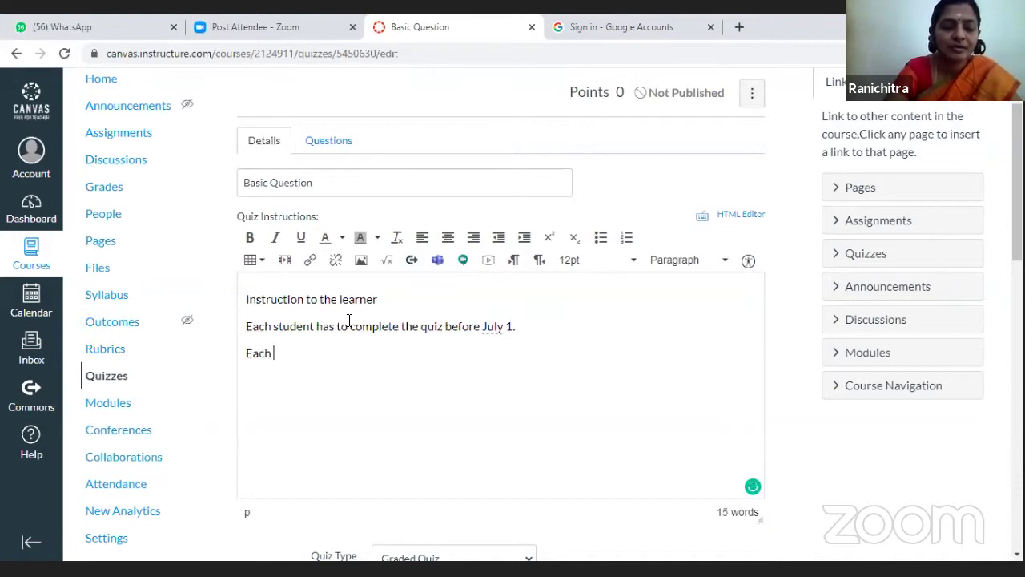
text(question )
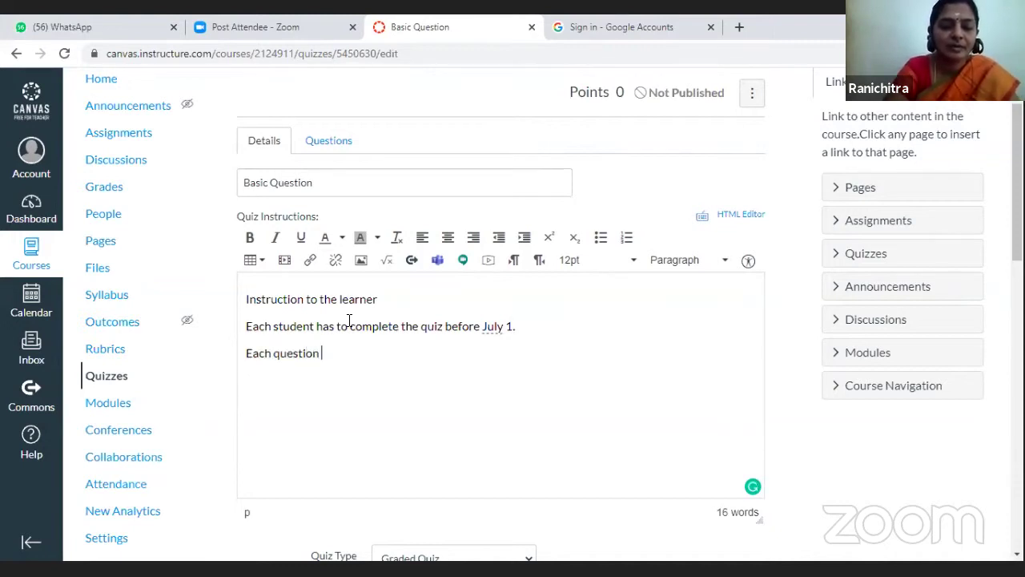
text(carries )
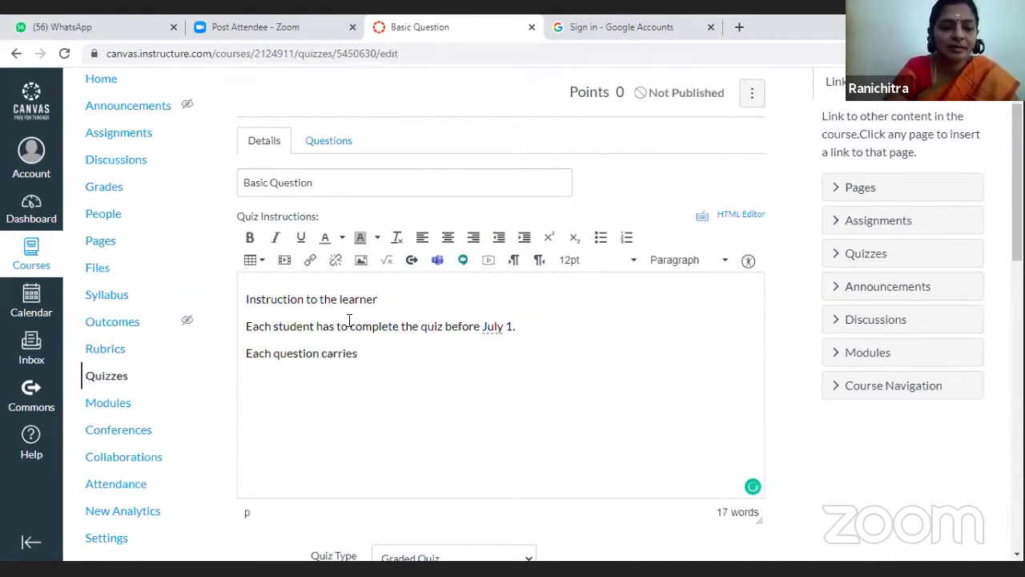
text(5 p)
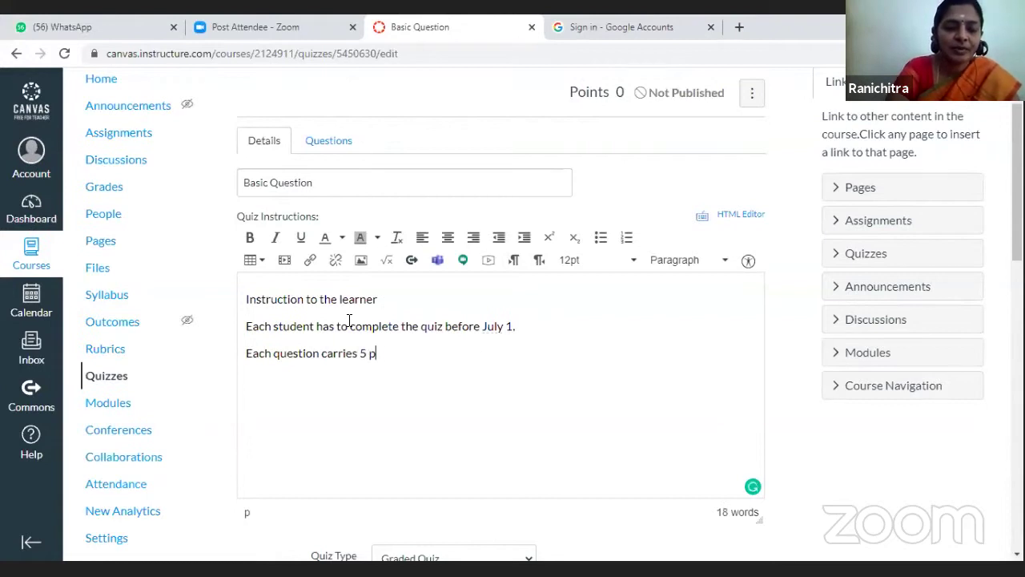
text(oints)
key(Return)
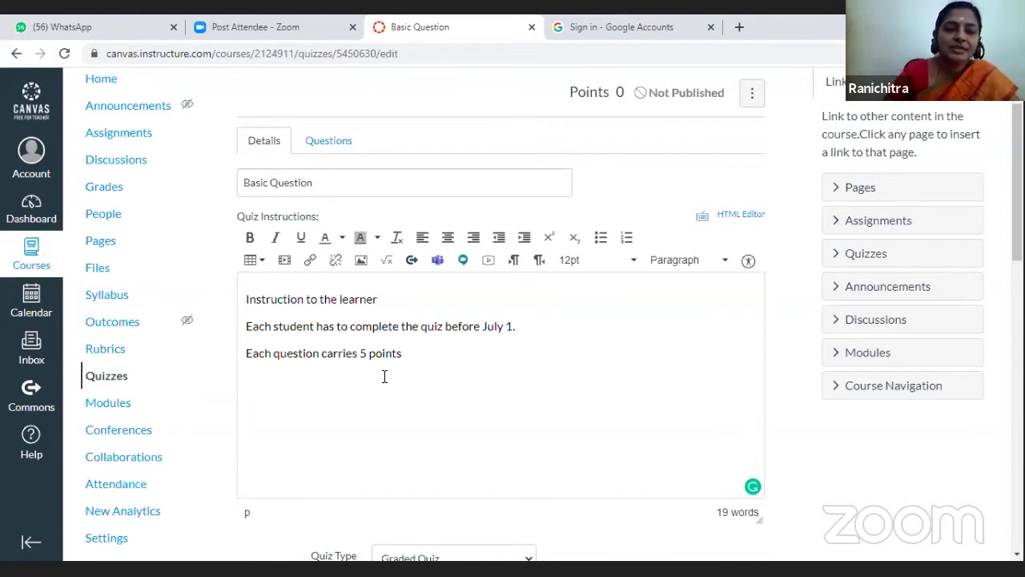
Make the "Instruction to the learner" heading bold
drag(381, 298, 245, 299)
click(241, 306)
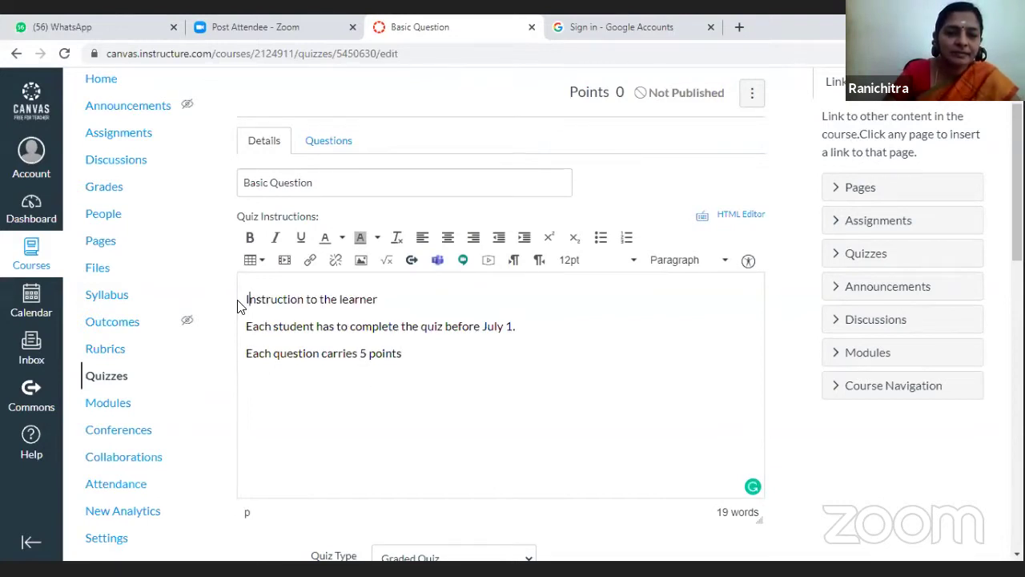
key(shift+End)
click(250, 237)
Save the quiz without publishing it, keeping the default options, no restrictions and no dates, assigned to Everyone
scroll(392, 346, down, 3)
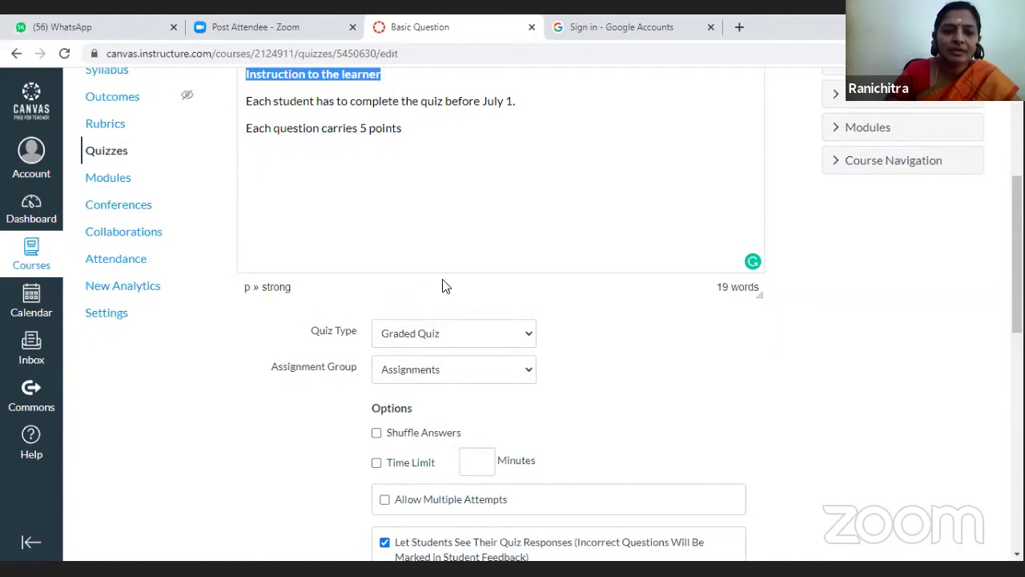
scroll(442, 287, down, 2)
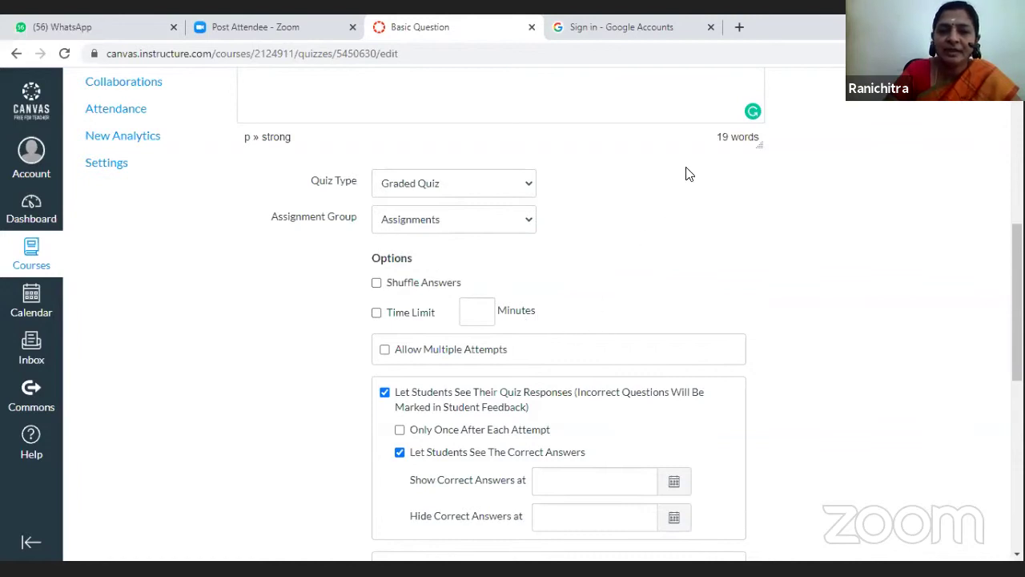
scroll(676, 376, down, 3)
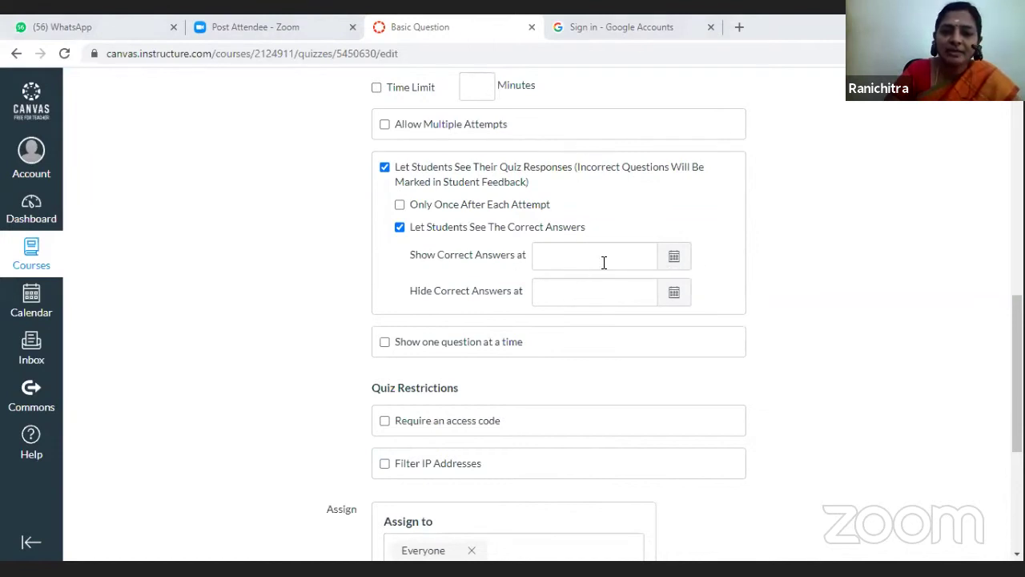
scroll(626, 350, down, 4)
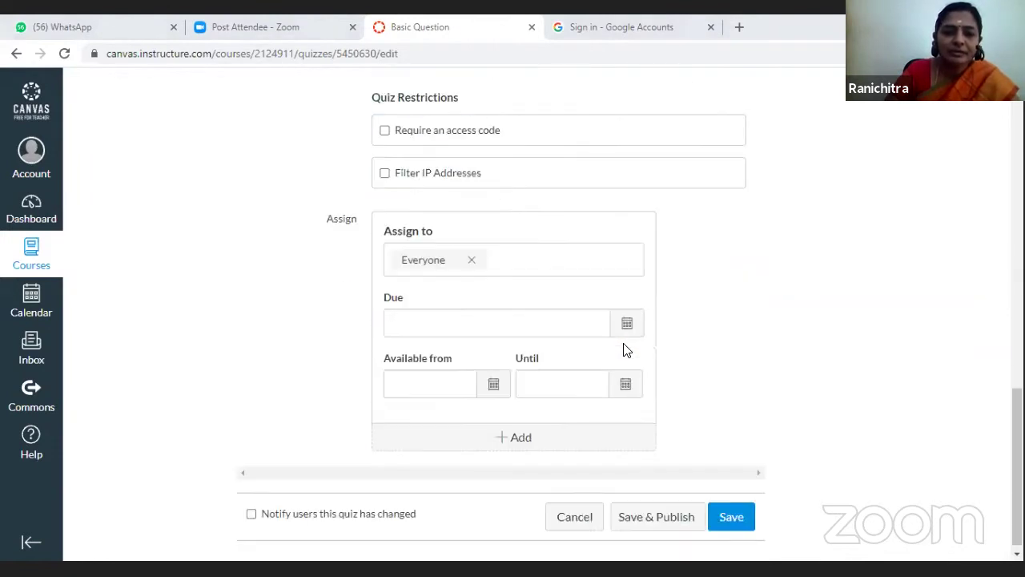
scroll(373, 238, down, 1)
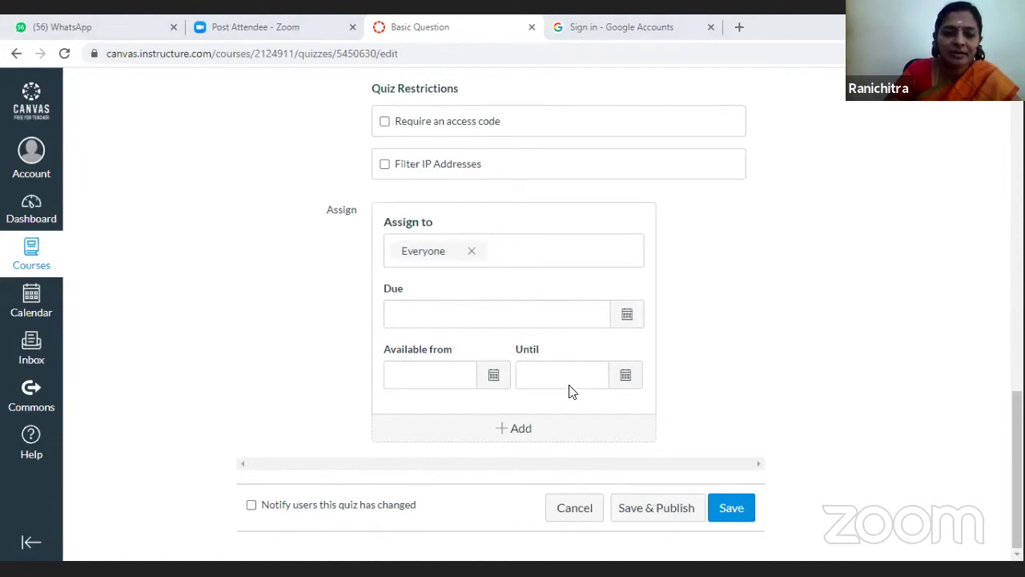
click(741, 507)
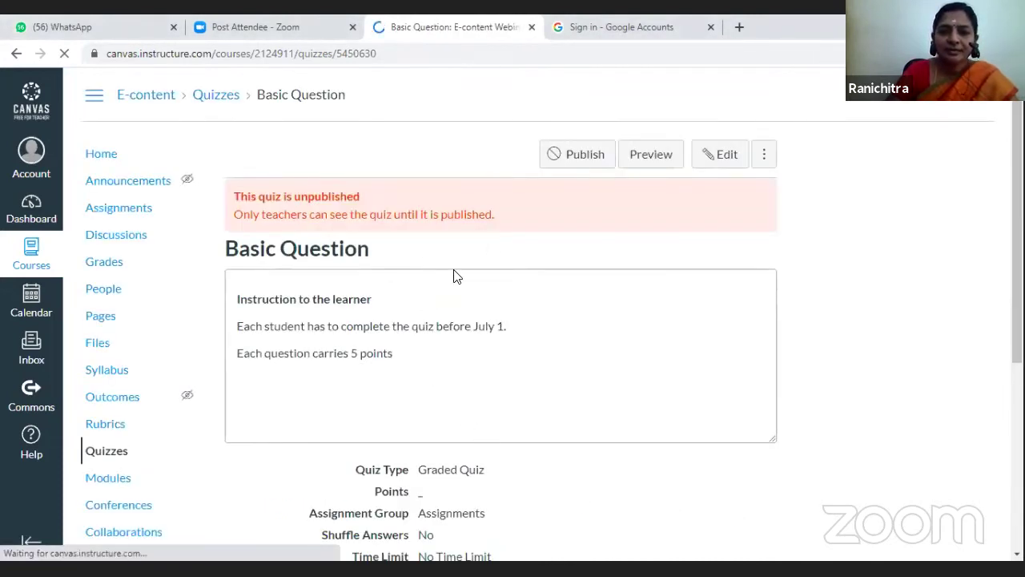
Check the saved quiz details, reopen the quiz for editing and add a new question to it
scroll(453, 276, down, 3)
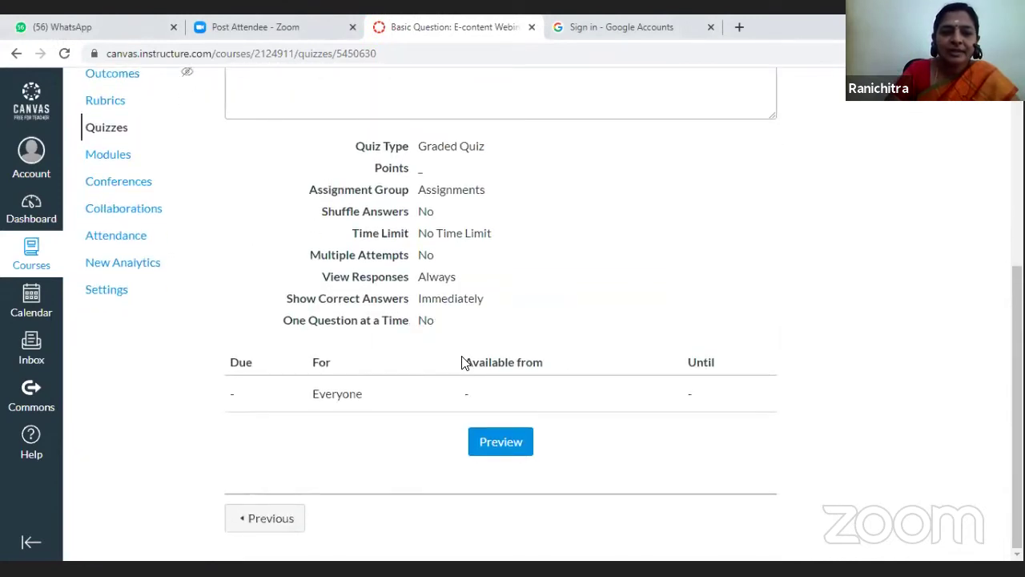
scroll(465, 375, up, 3)
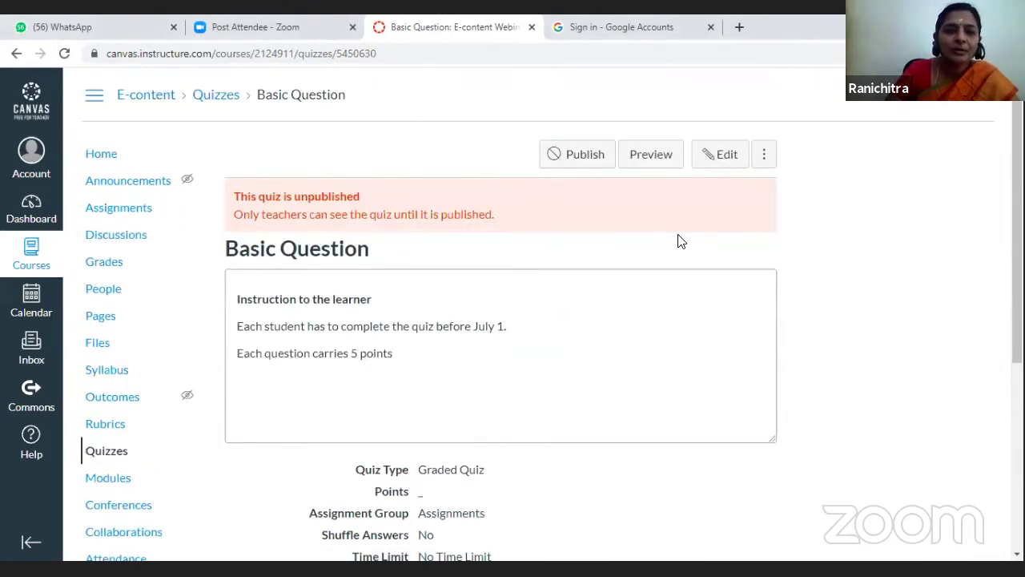
click(721, 160)
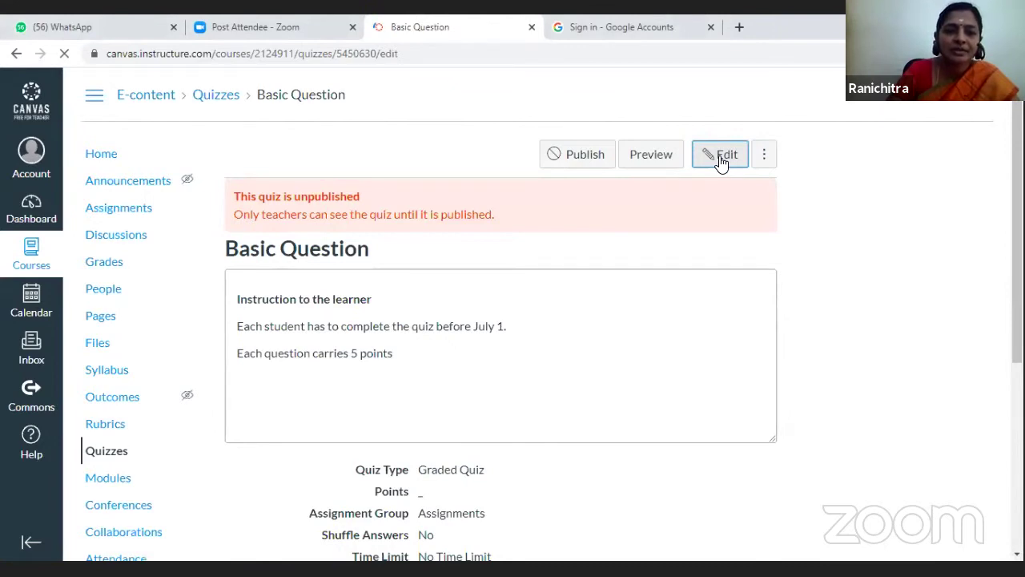
scroll(382, 309, down, 2)
scroll(382, 310, down, 5)
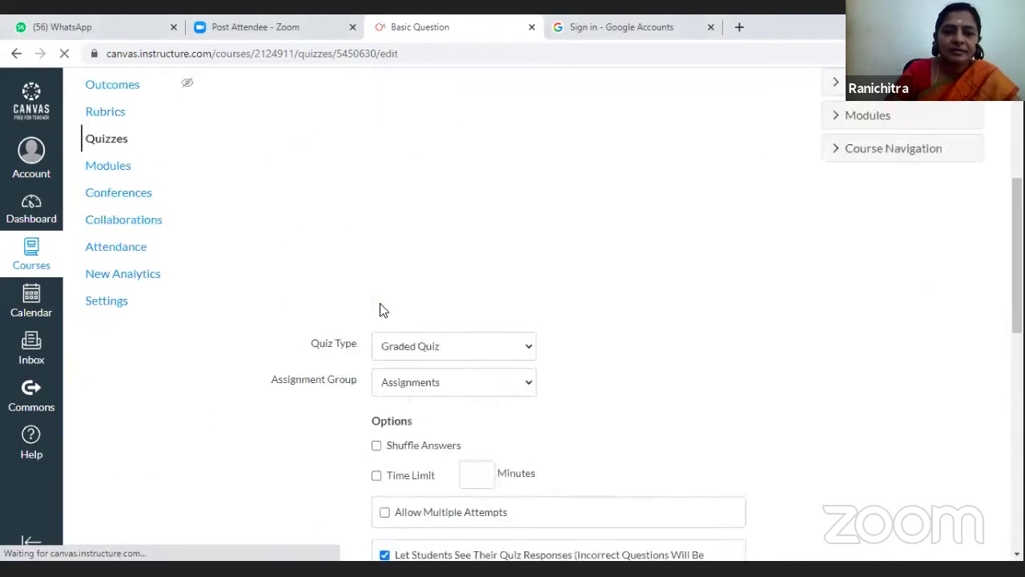
scroll(382, 309, up, 6)
scroll(382, 305, up, 1)
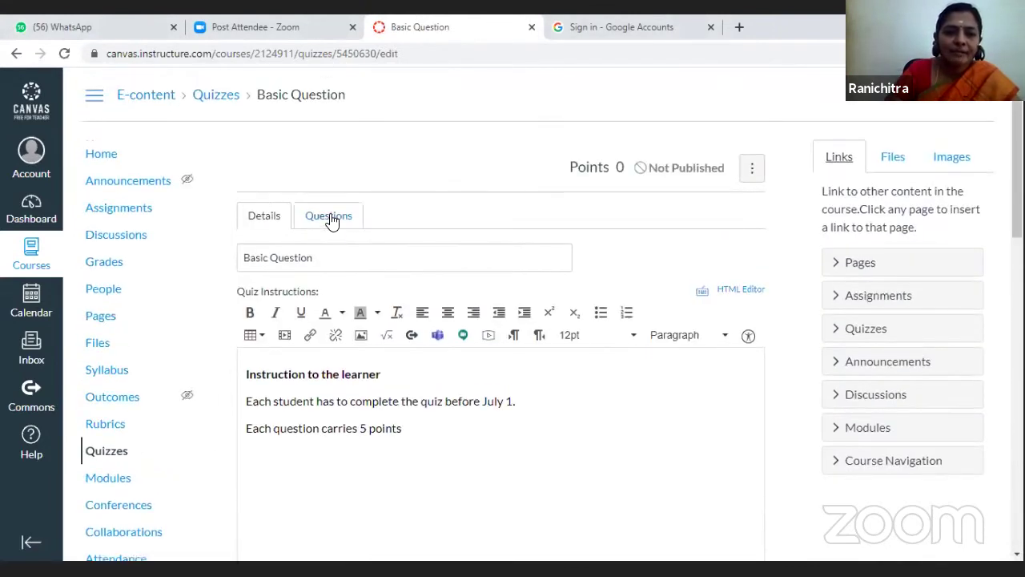
click(331, 216)
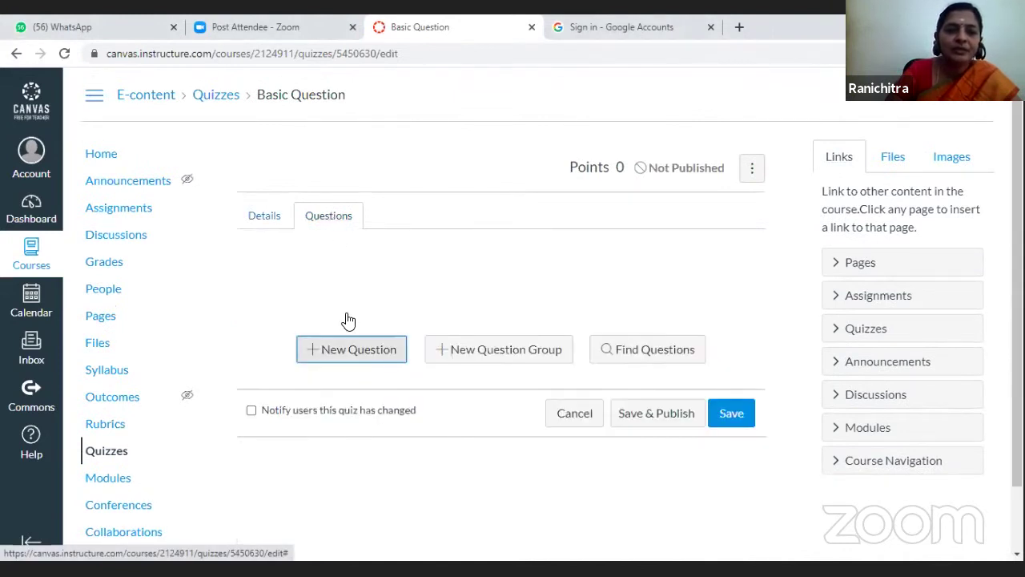
click(358, 351)
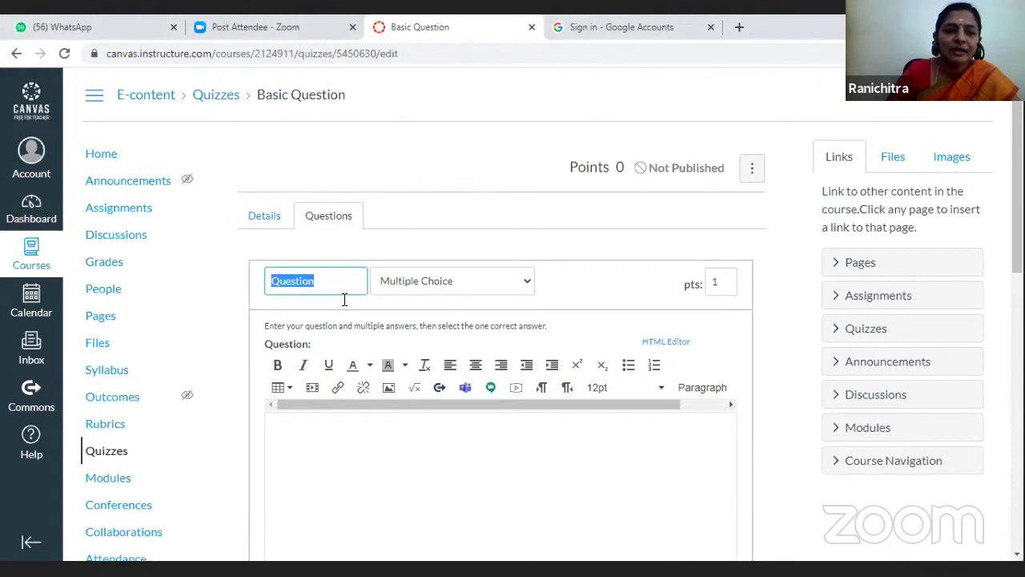
Keep the question type as Multiple Choice and enter the question text "WWW stands for" followed by an underscore blank
click(529, 284)
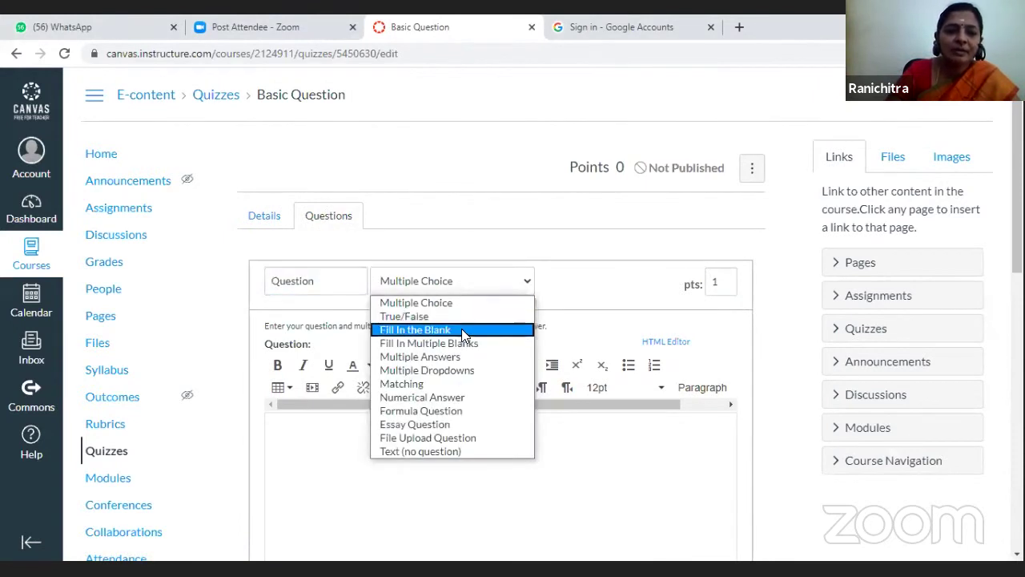
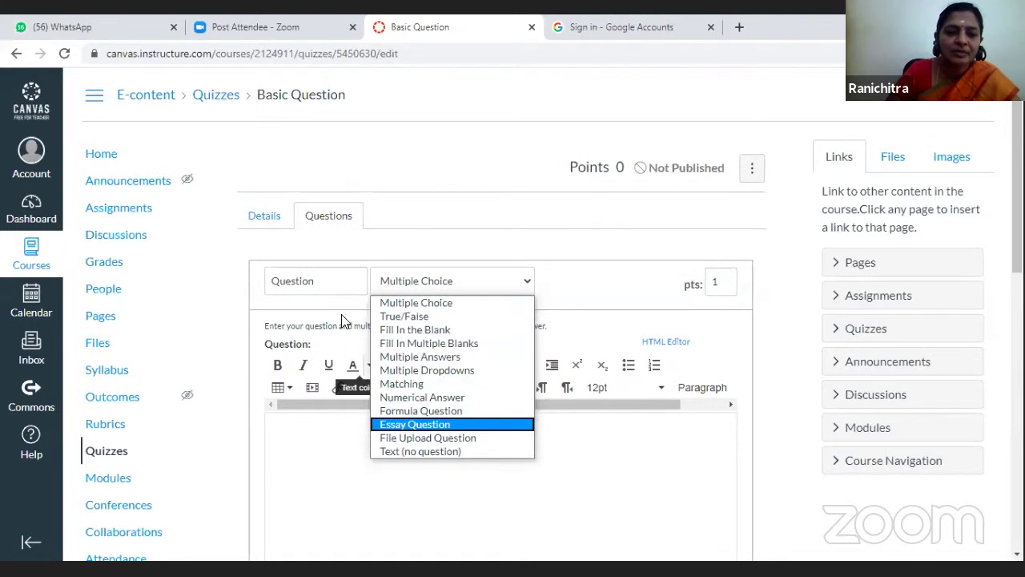
click(479, 308)
click(406, 431)
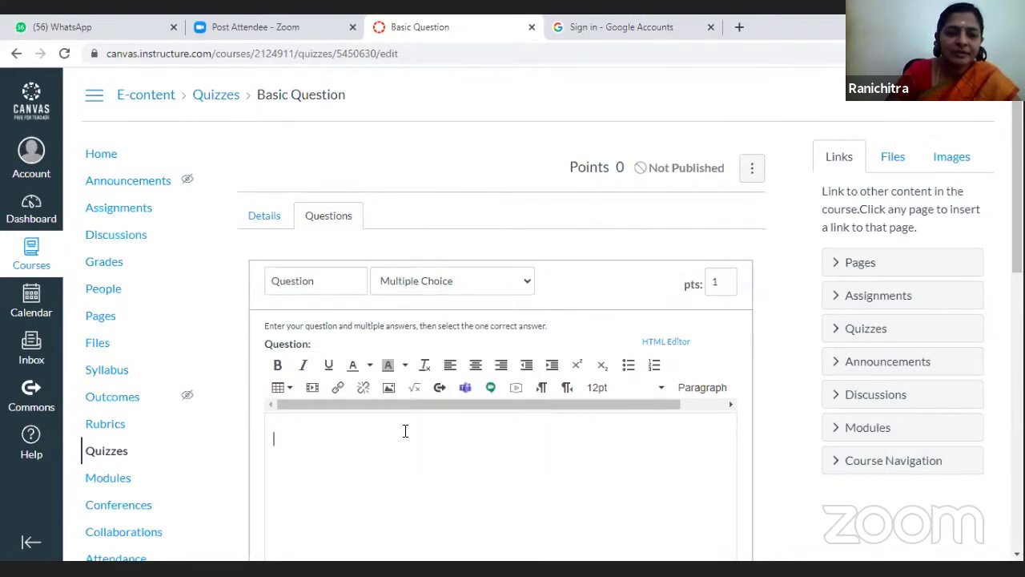
text(www)
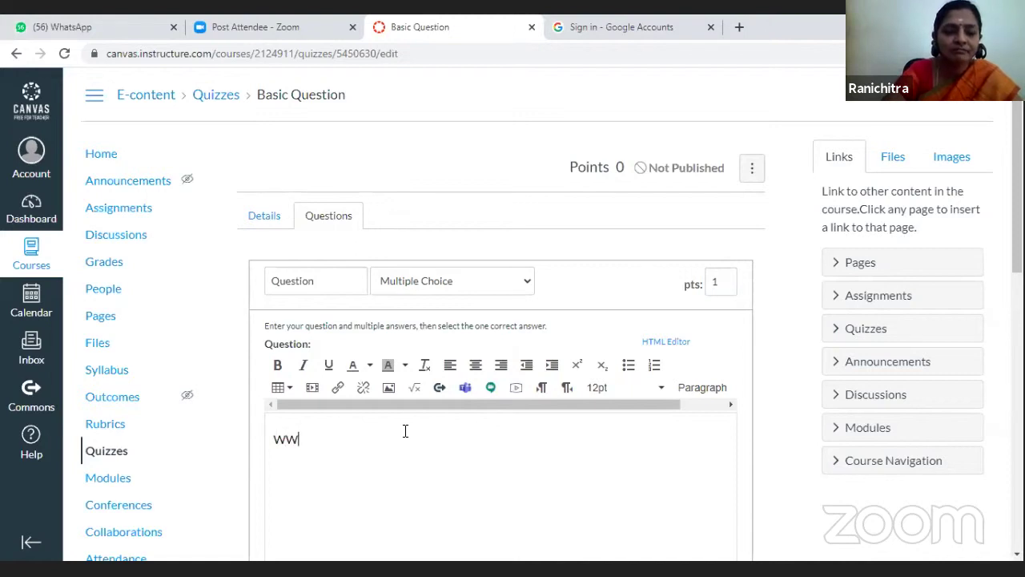
text( stands for ___________)
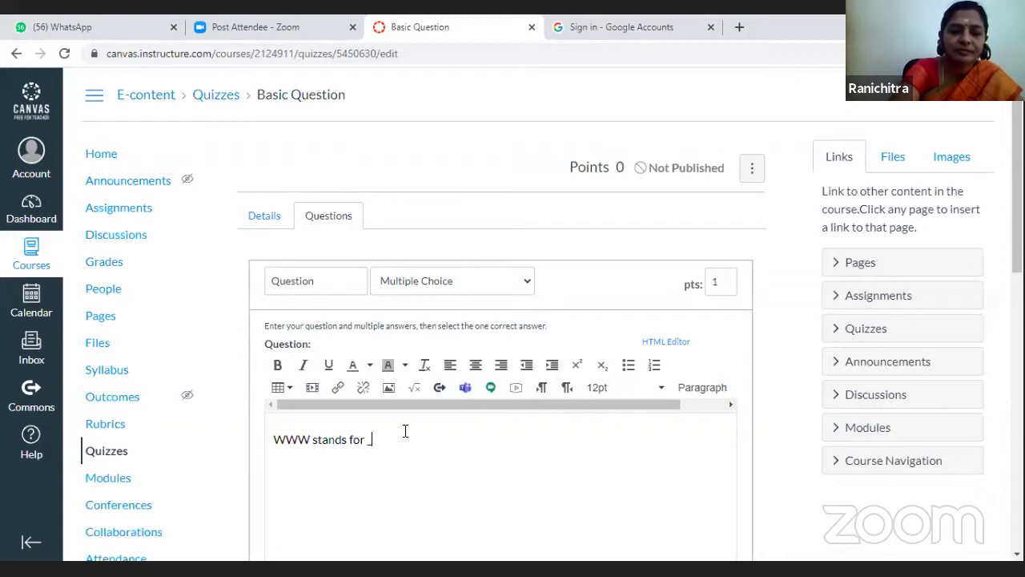
Enter "World Wide WEb" as the correct answer of the WWW question
scroll(405, 431, down, 5)
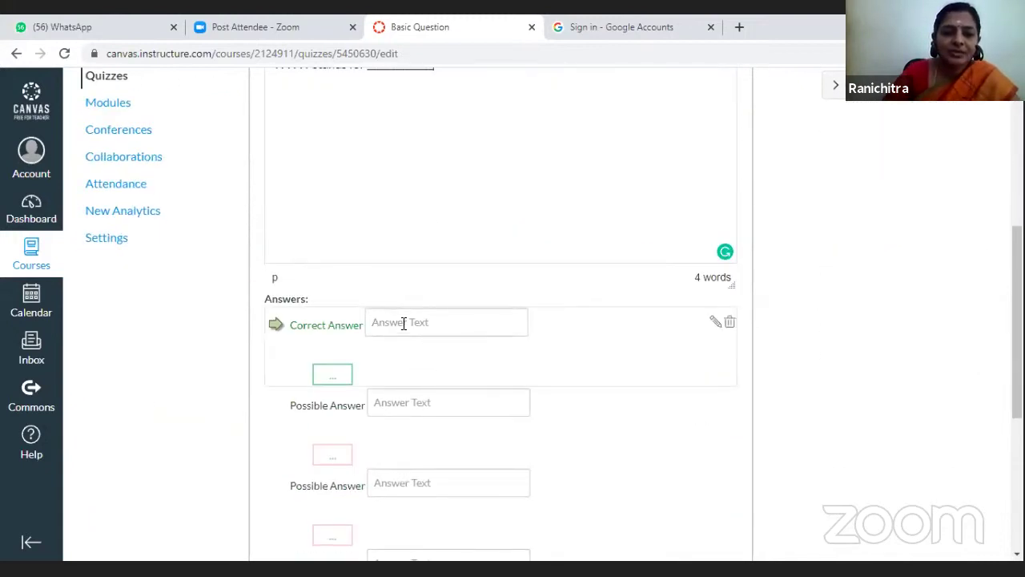
click(404, 323)
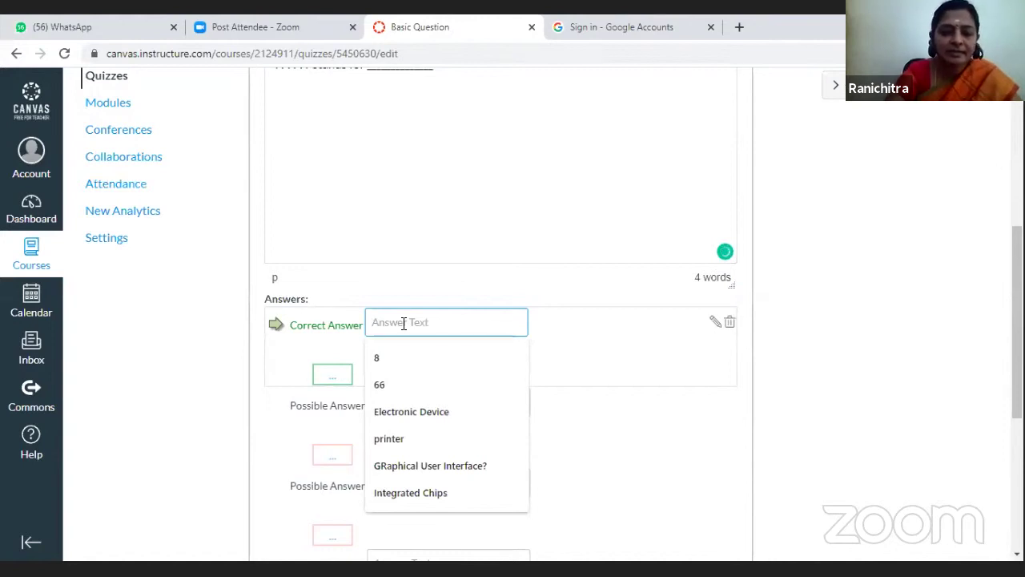
text(World)
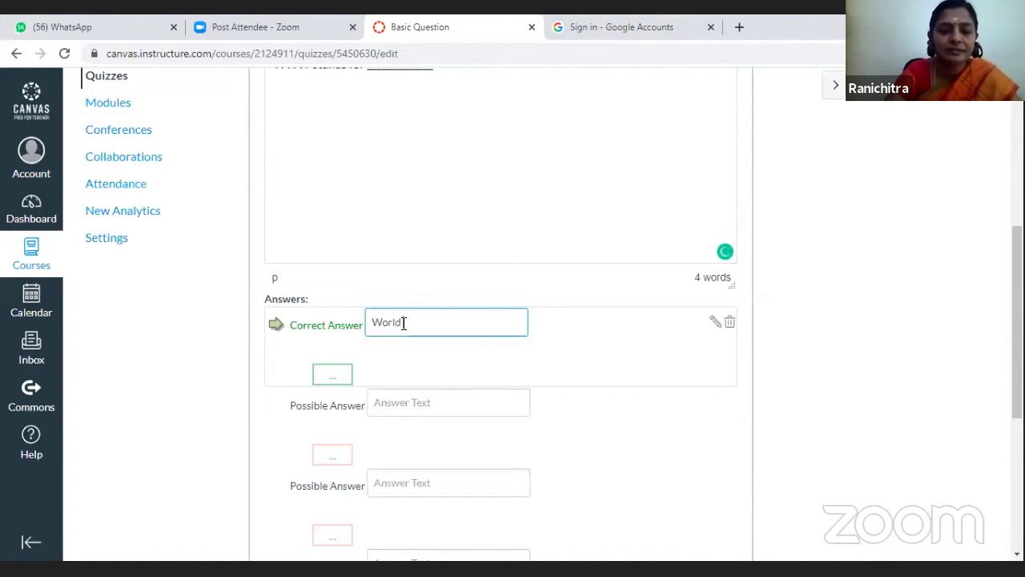
text( Wide WEb)
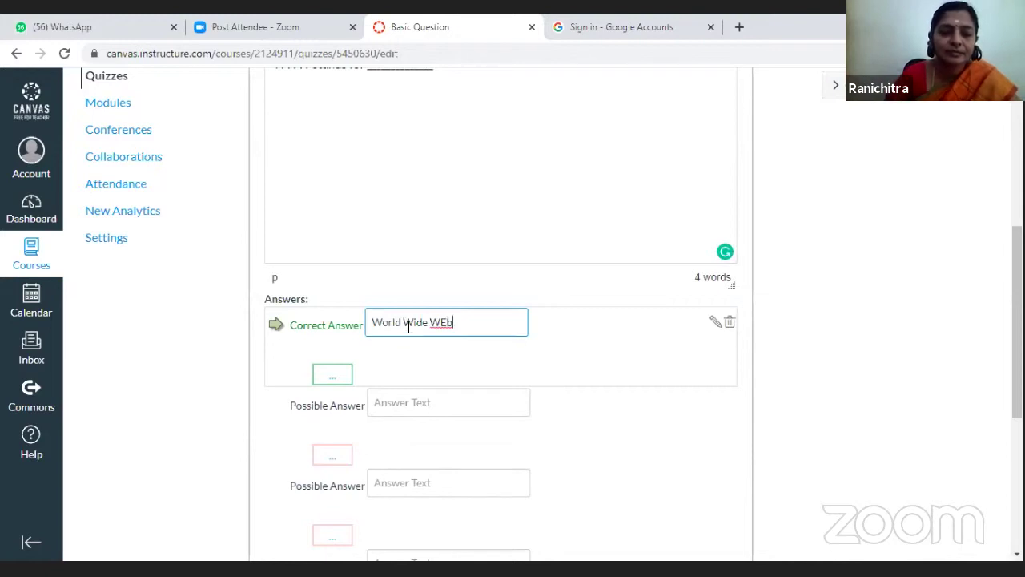
Fill the first two possible answers of the WWW question with "Web Wide World" and "Wide WOrld Web"
scroll(451, 366, down, 2)
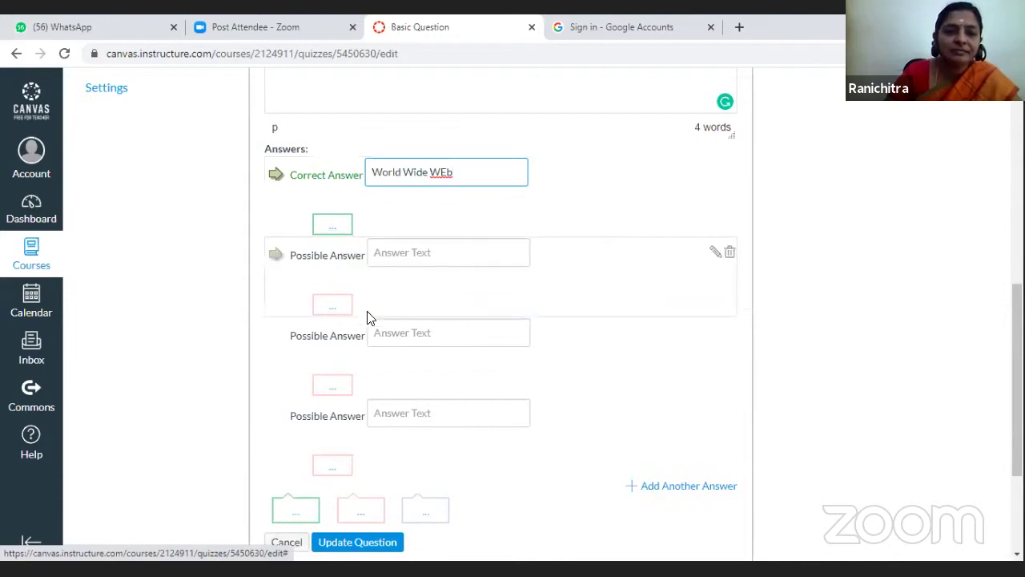
click(391, 251)
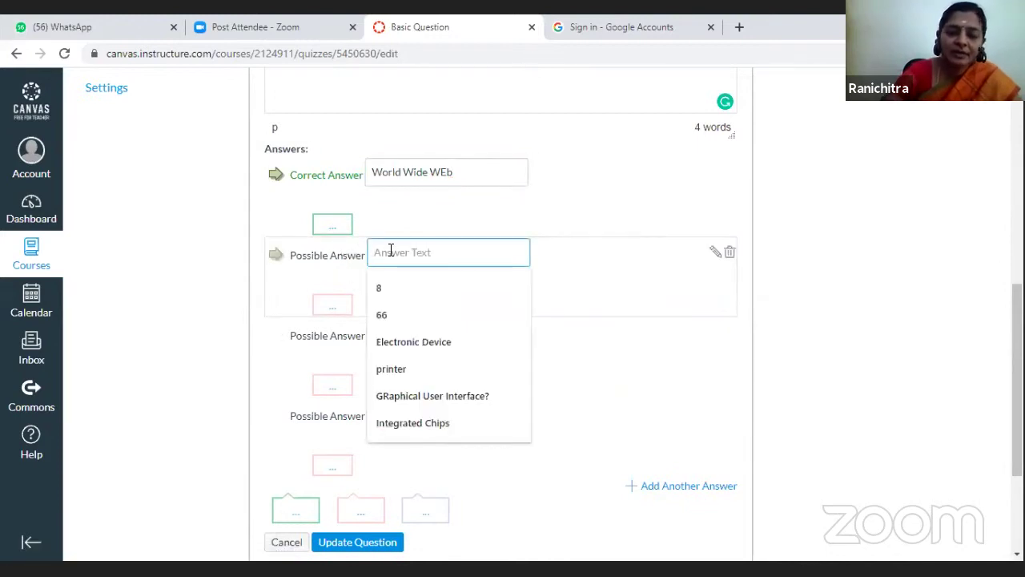
text(Web)
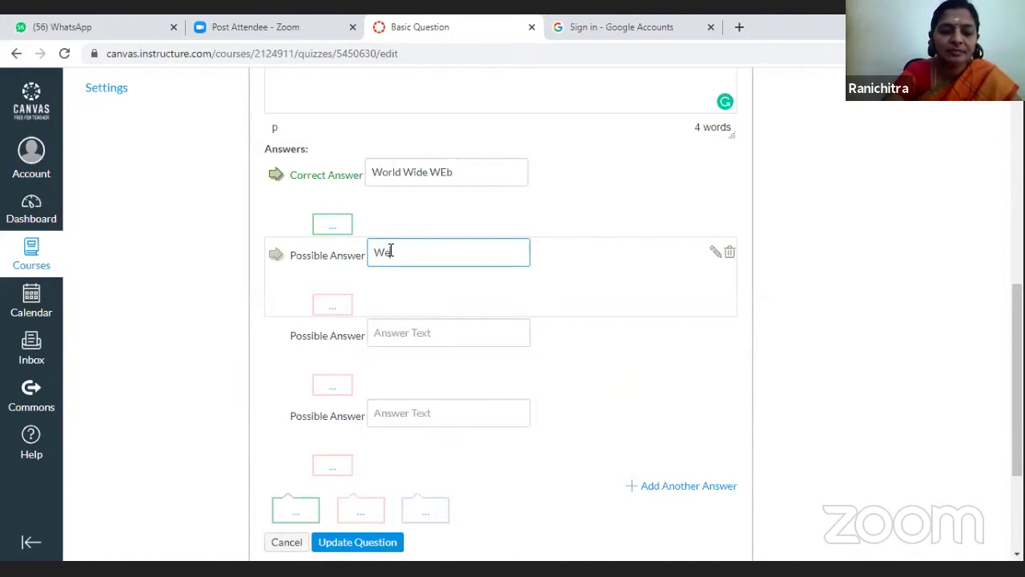
text( Wide)
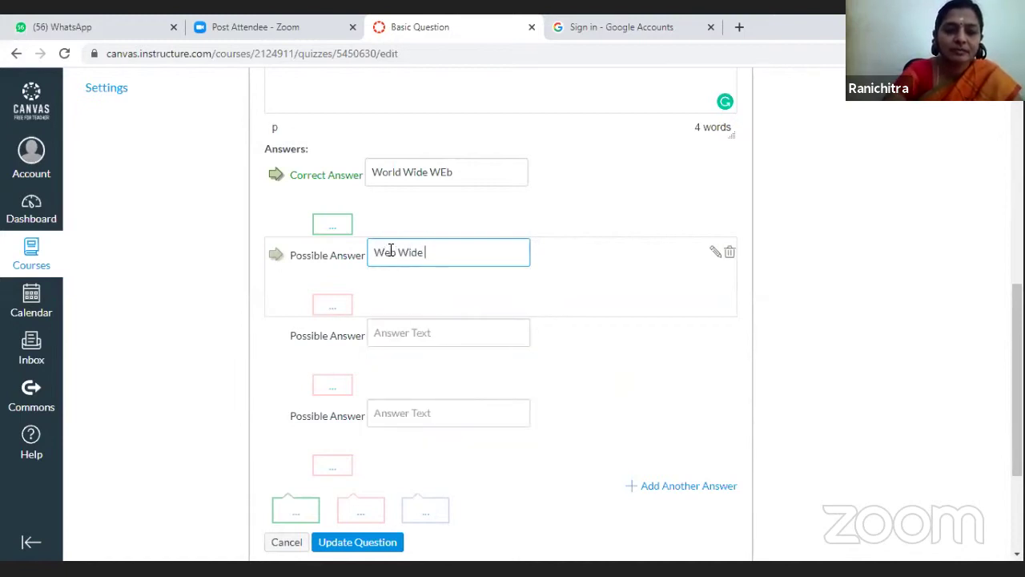
text( World)
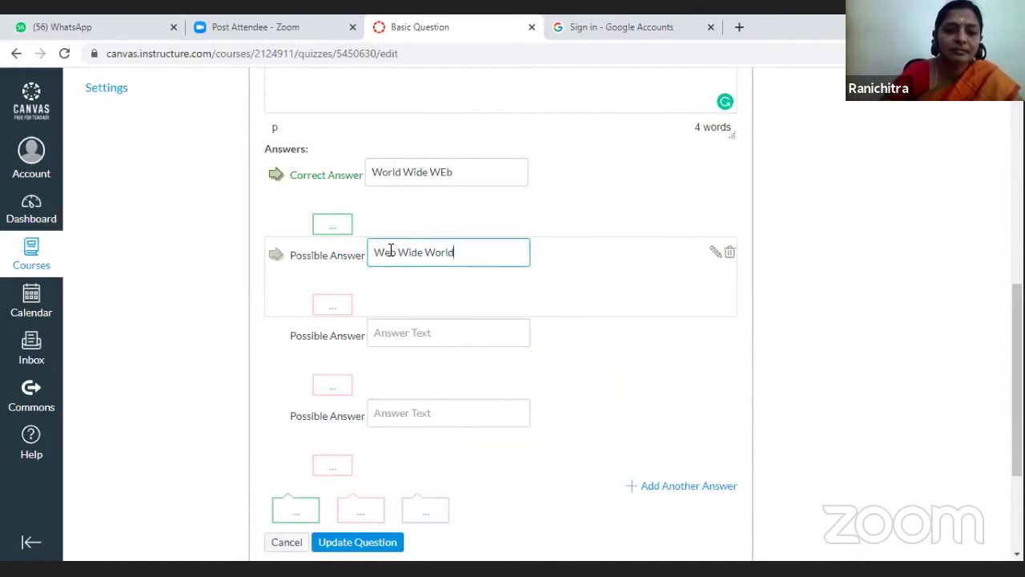
click(425, 331)
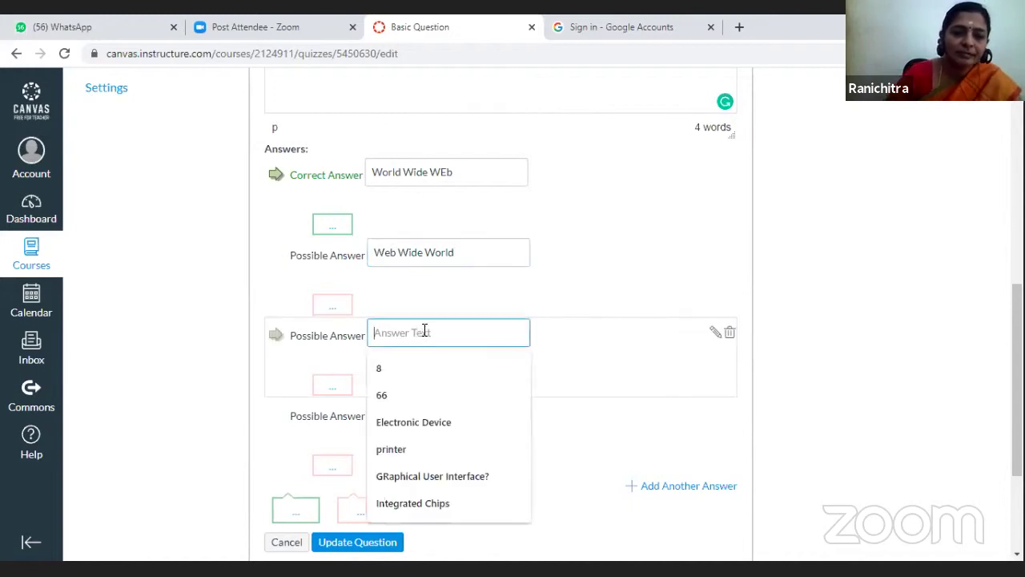
text(W)
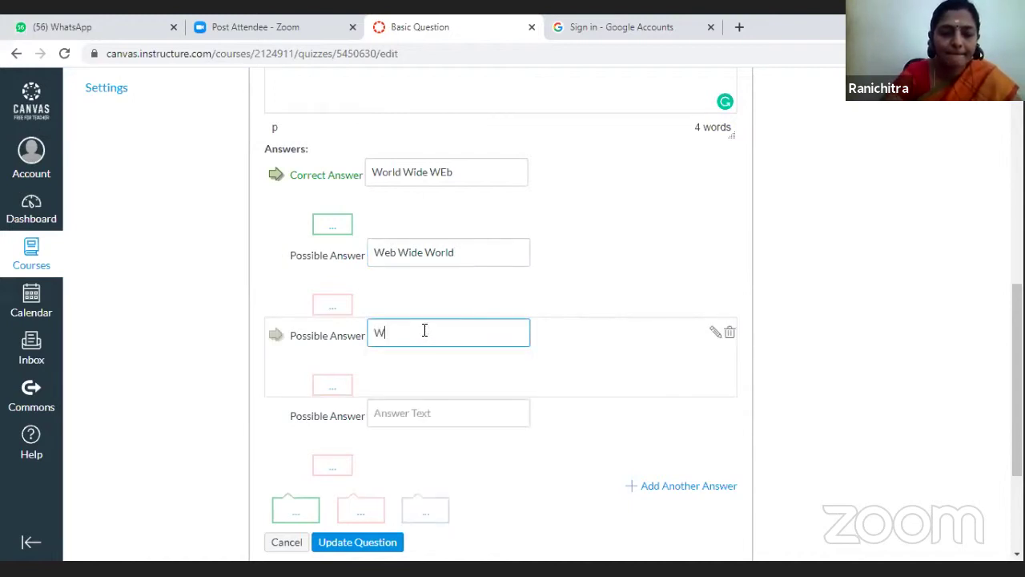
text(ide WO)
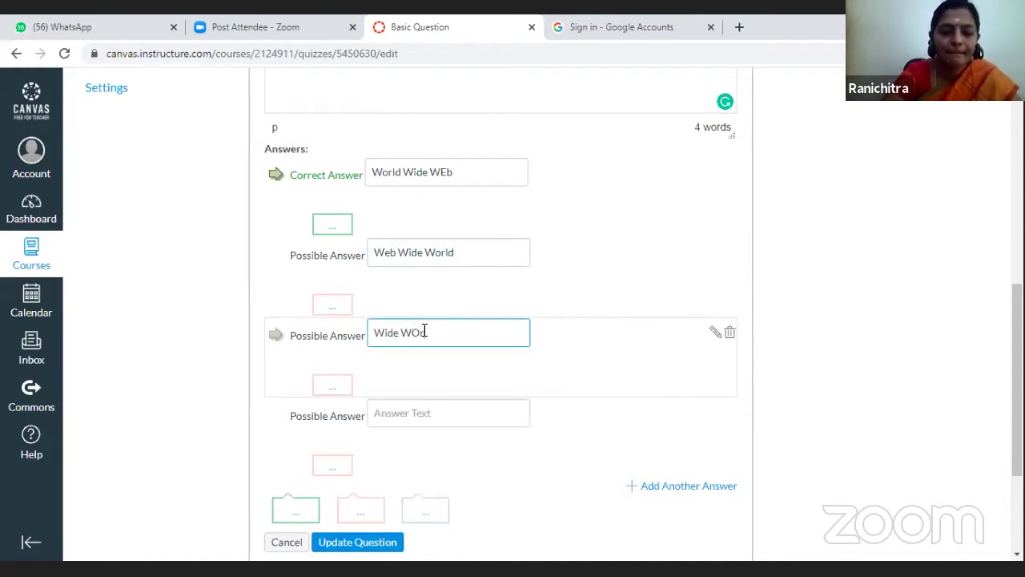
text(rld Web)
Fill the last possible answer of the WWW question with "World word Web"
scroll(425, 333, down, 3)
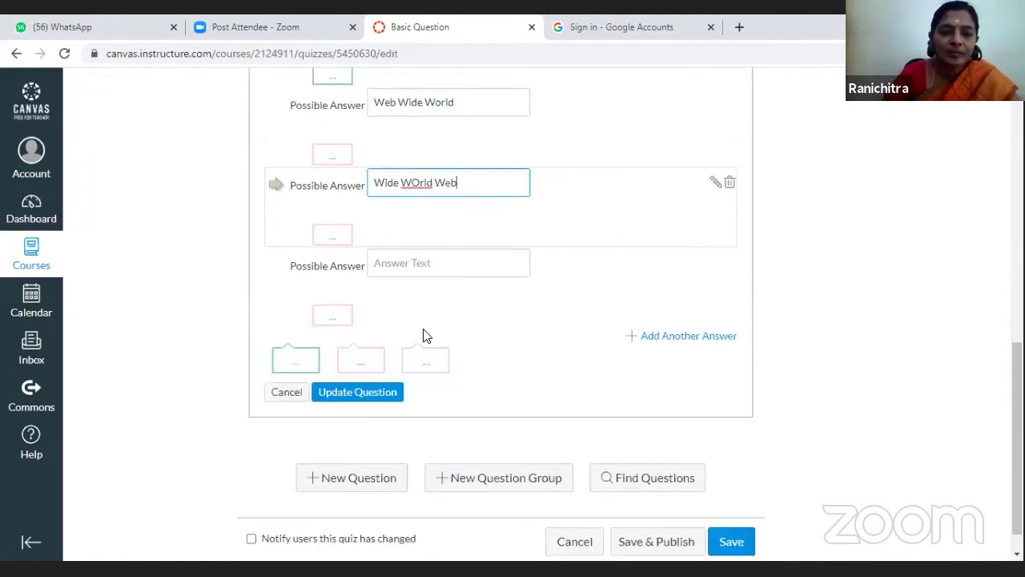
click(465, 265)
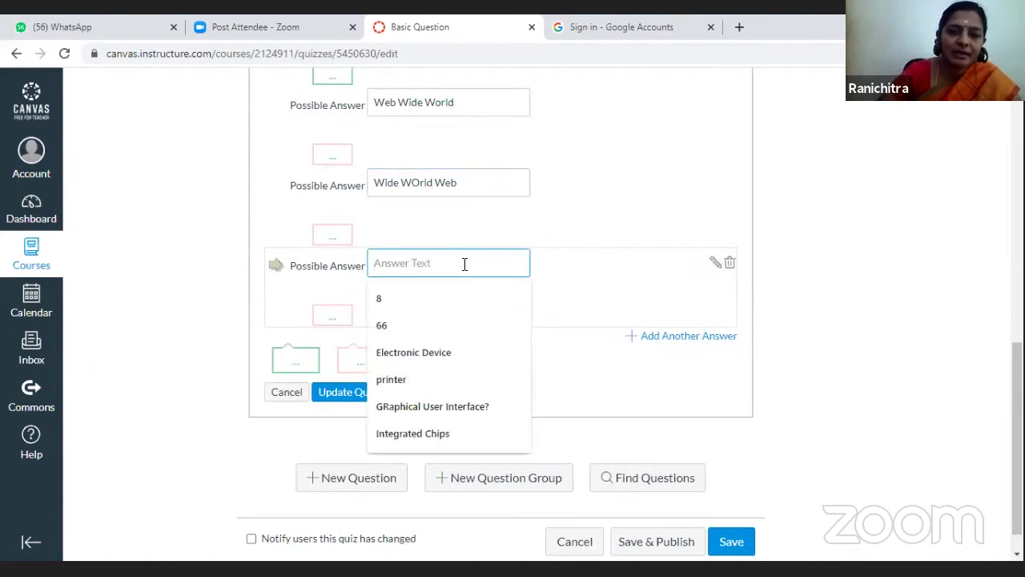
text(WORLd)
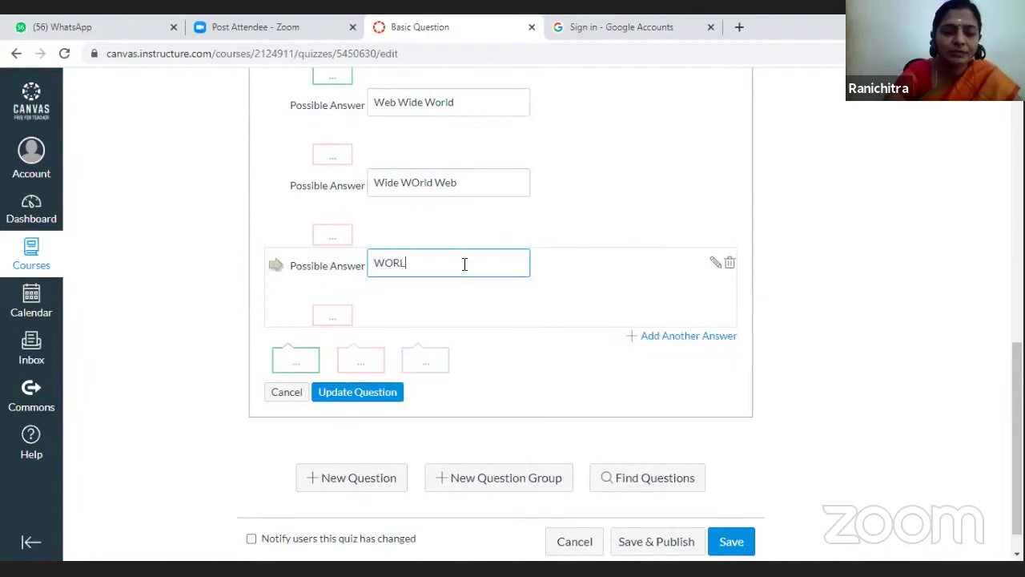
key(BackSpace)
key(BackSpace)
key(BackSpace)
text(orld w)
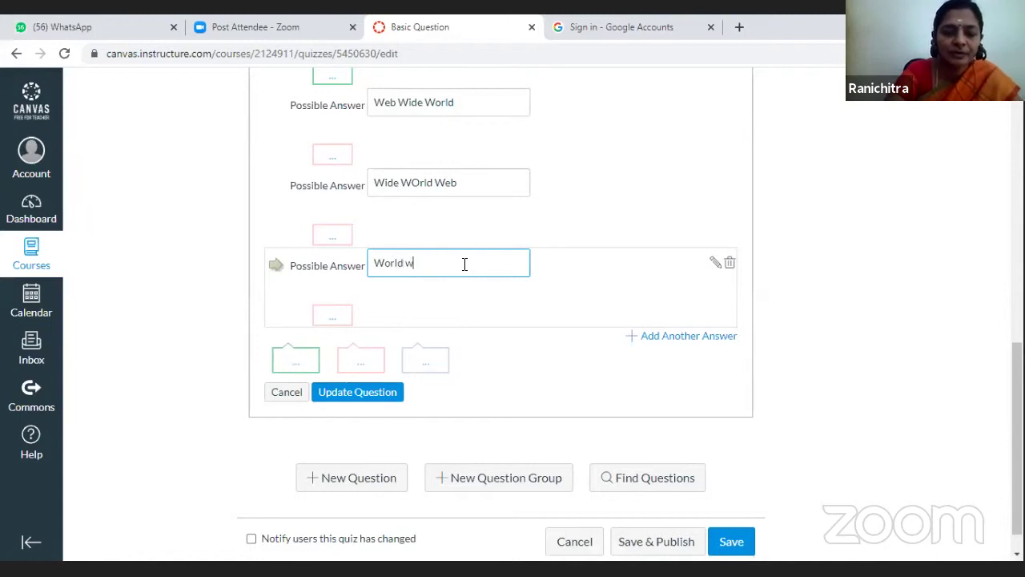
text(ord W)
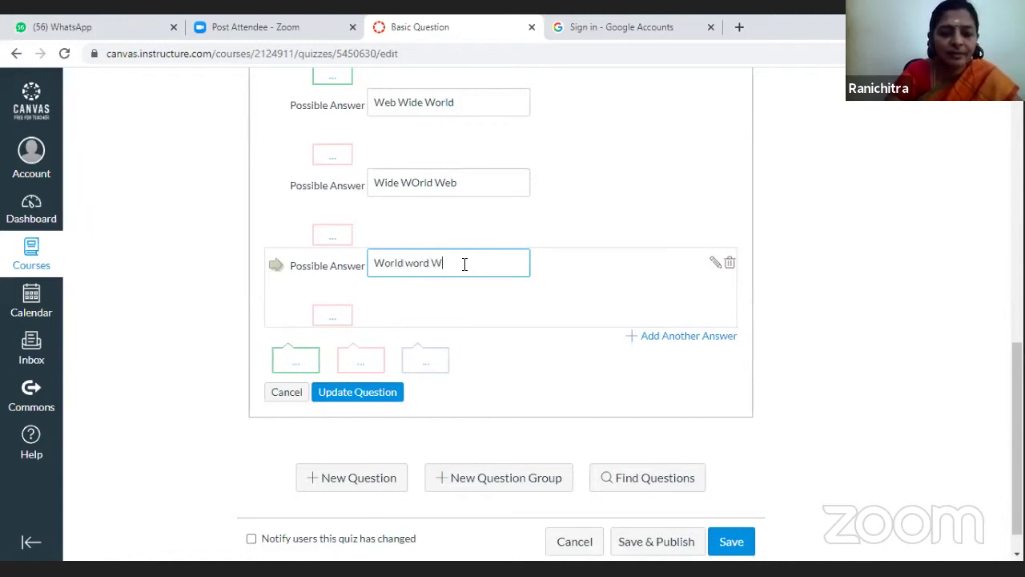
text(eb)
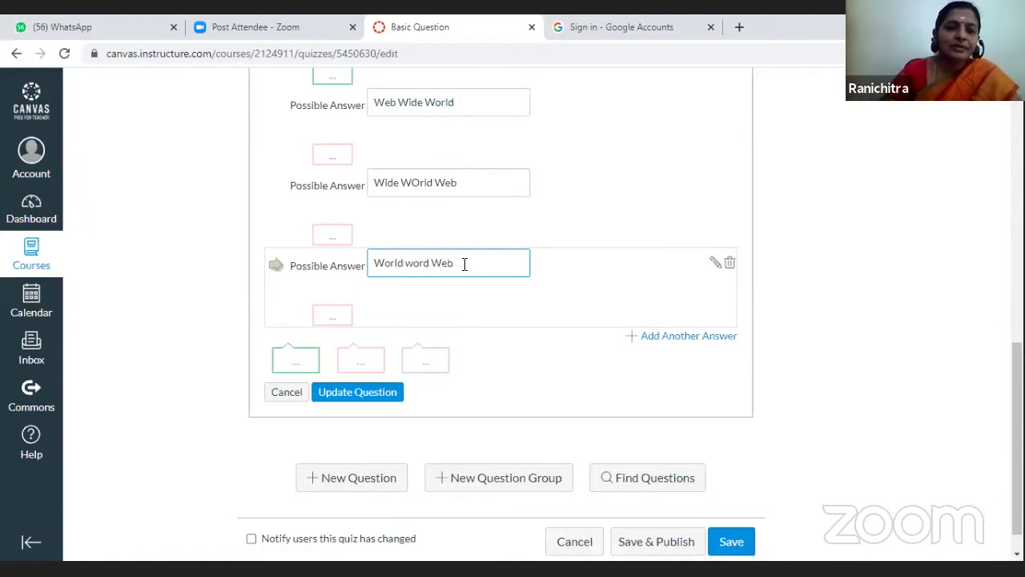
Add the correct-answer comment "your answer is correct" to the WWW question and update the question
click(293, 362)
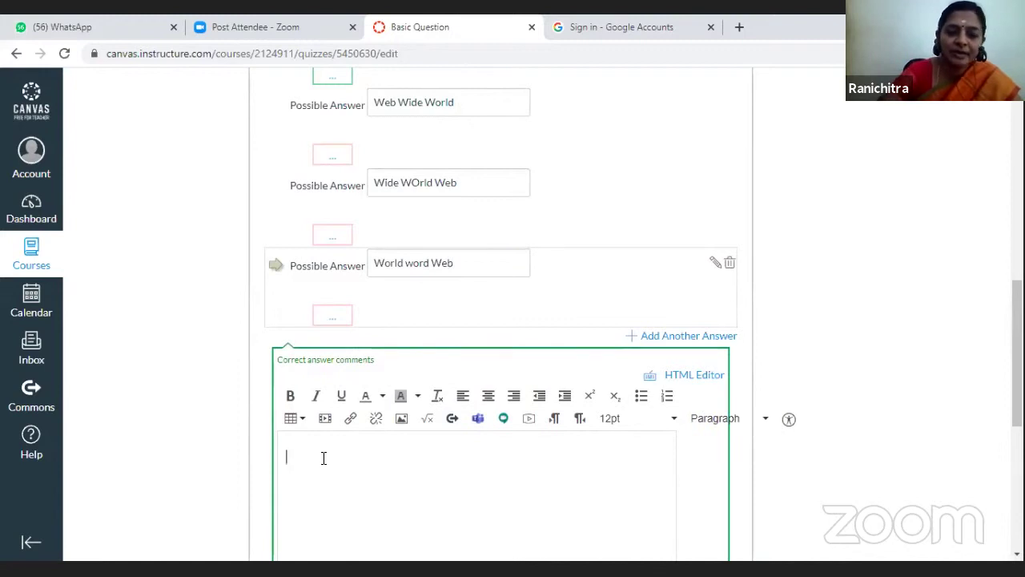
text(Ur)
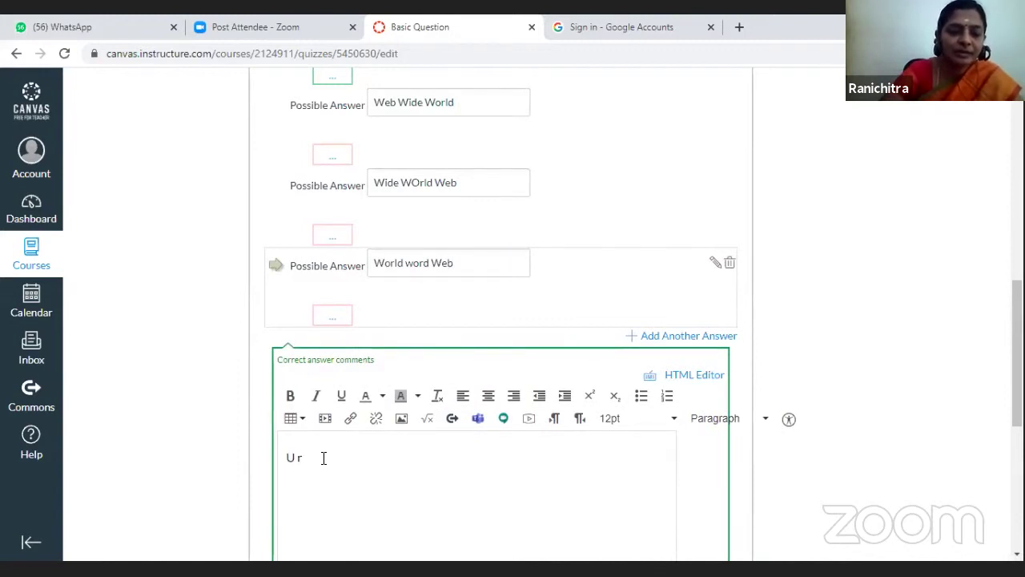
key(BackSpace)
key(BackSpace)
text(you)
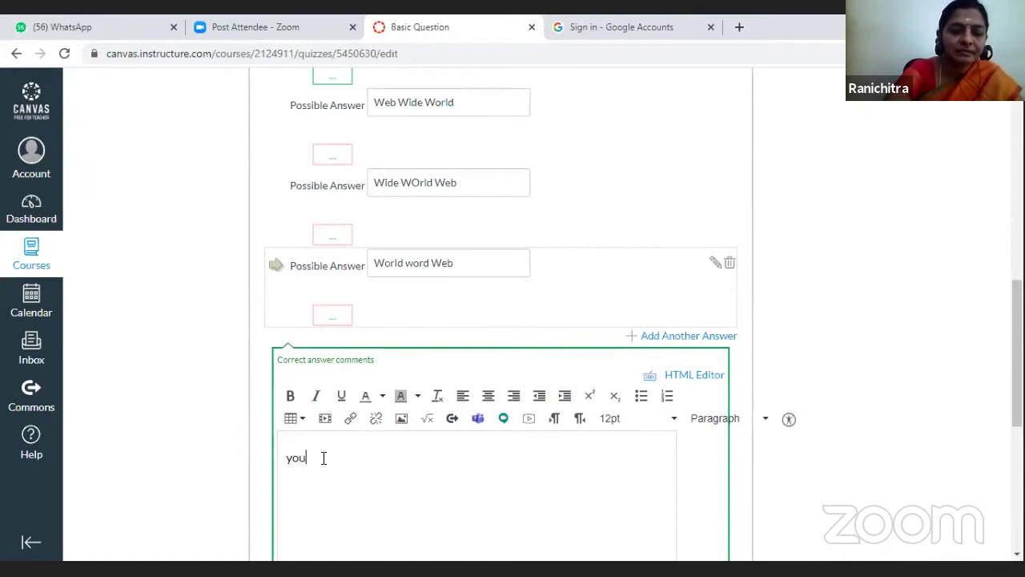
text(r answer)
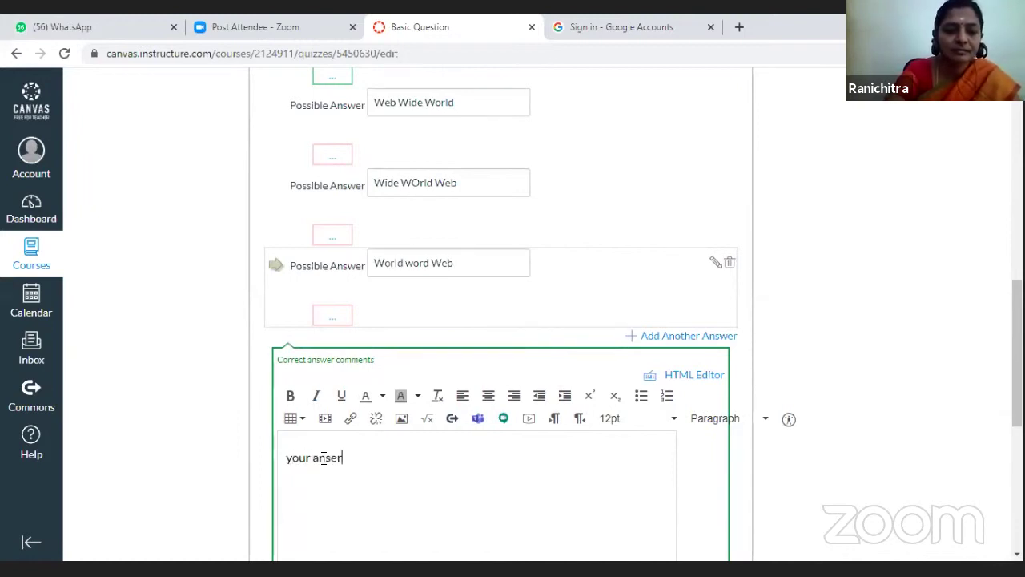
key(BackSpace)
key(BackSpace)
key(BackSpace)
text(nswer is correct)
click(323, 458)
text(s)
scroll(508, 456, down, 4)
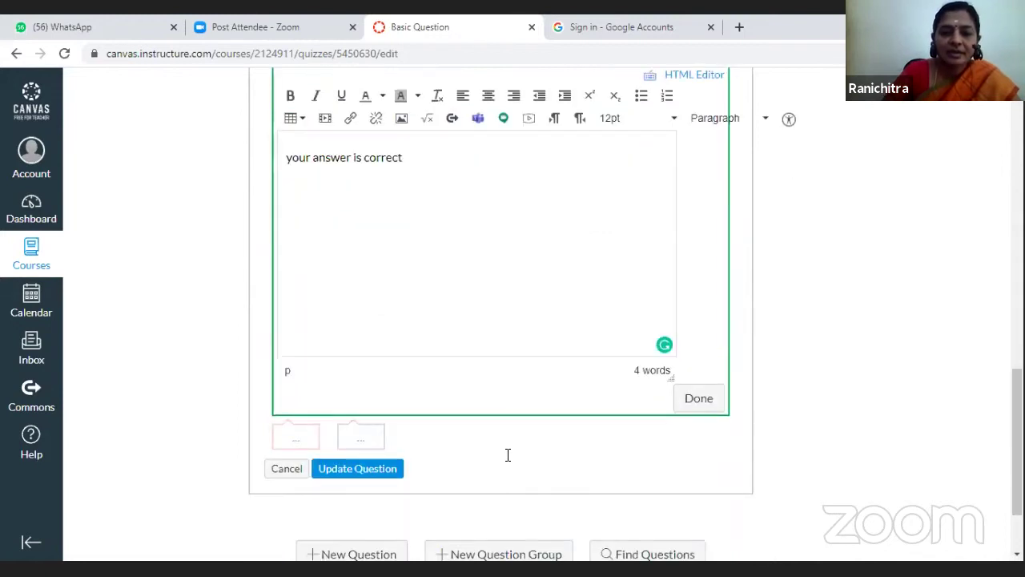
click(358, 469)
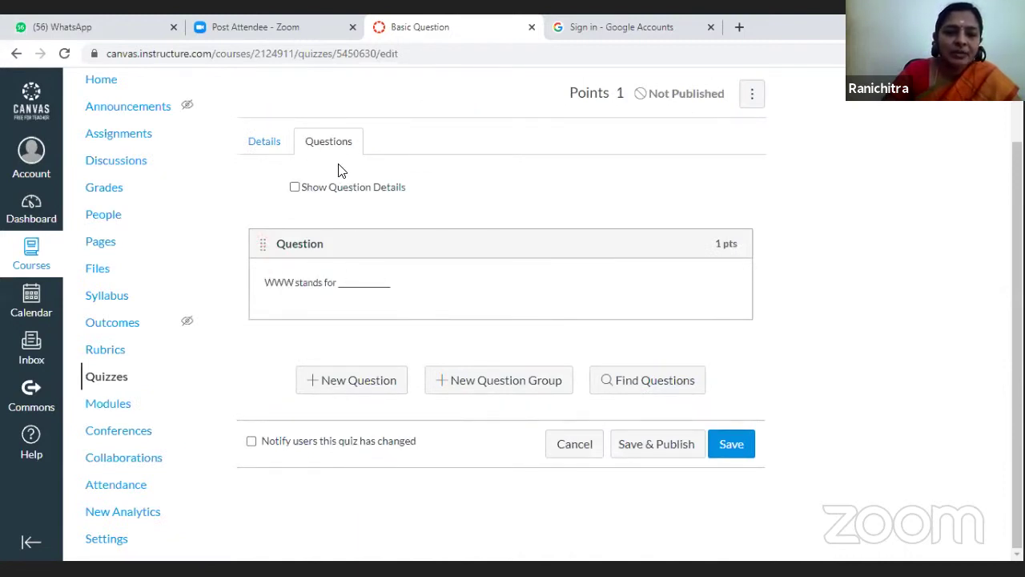
Add a new True/False question with the text "Computer is an Electronic Machine"
click(346, 385)
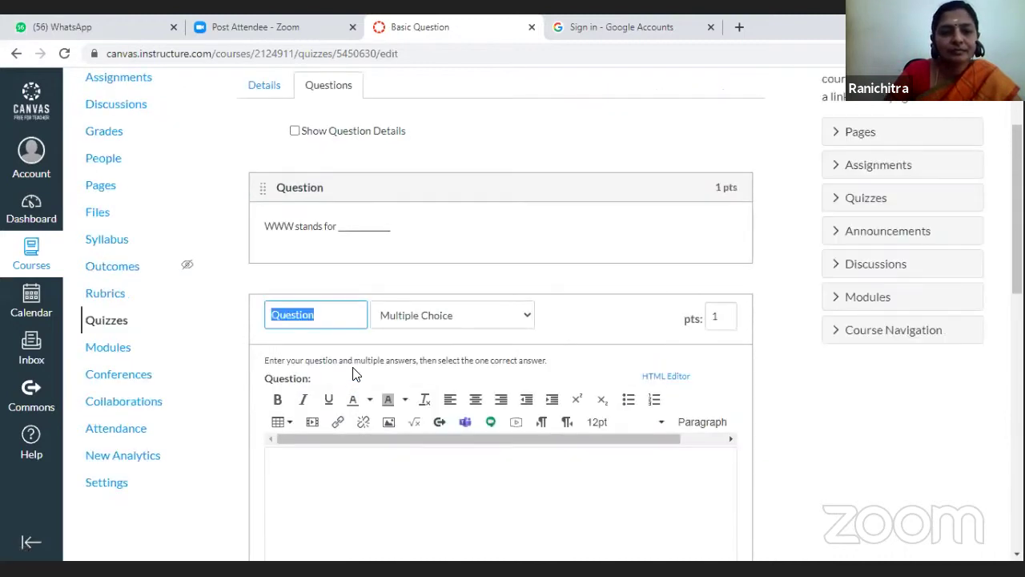
click(460, 318)
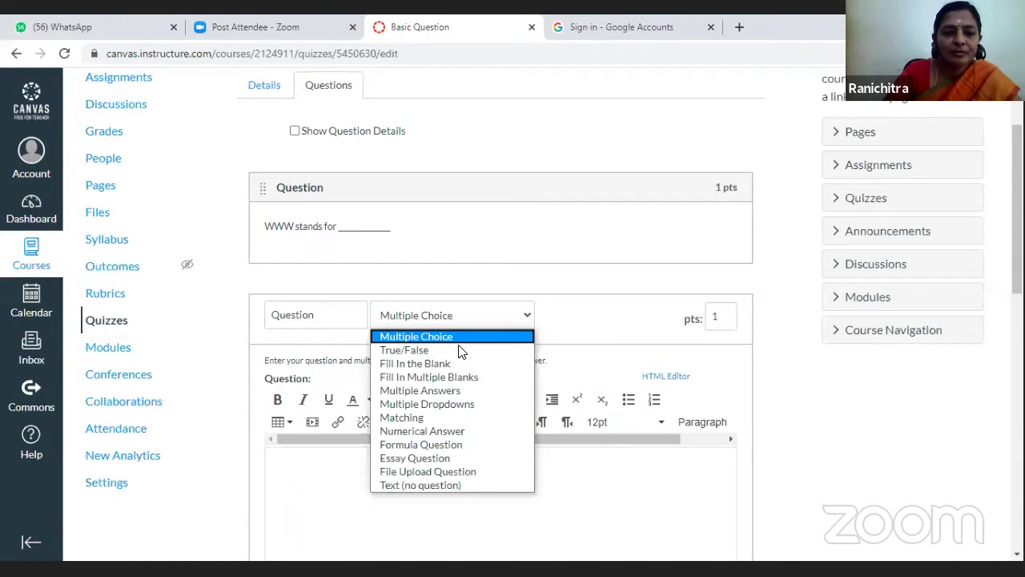
click(461, 351)
scroll(460, 351, down, 2)
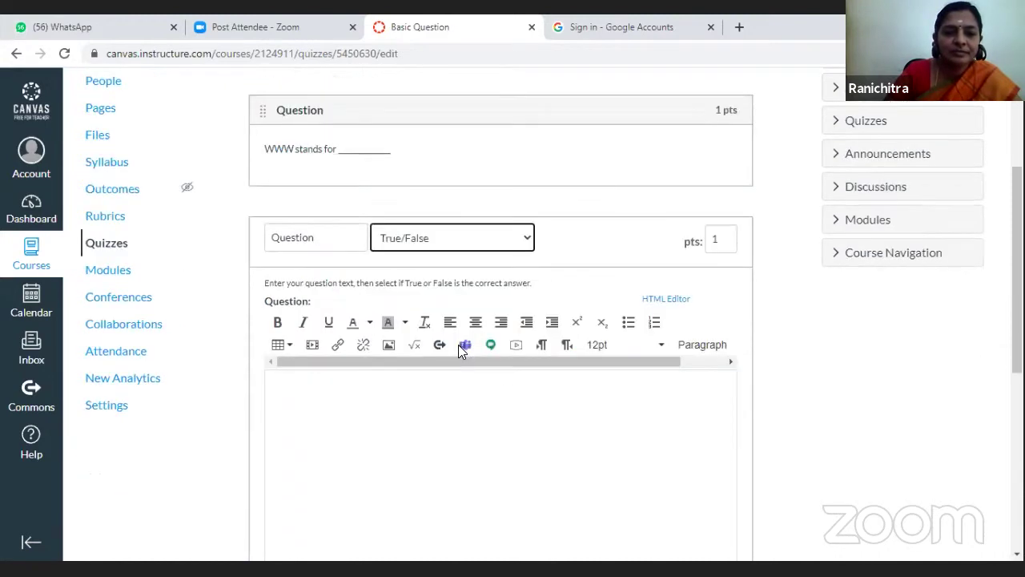
click(399, 333)
text(Computer)
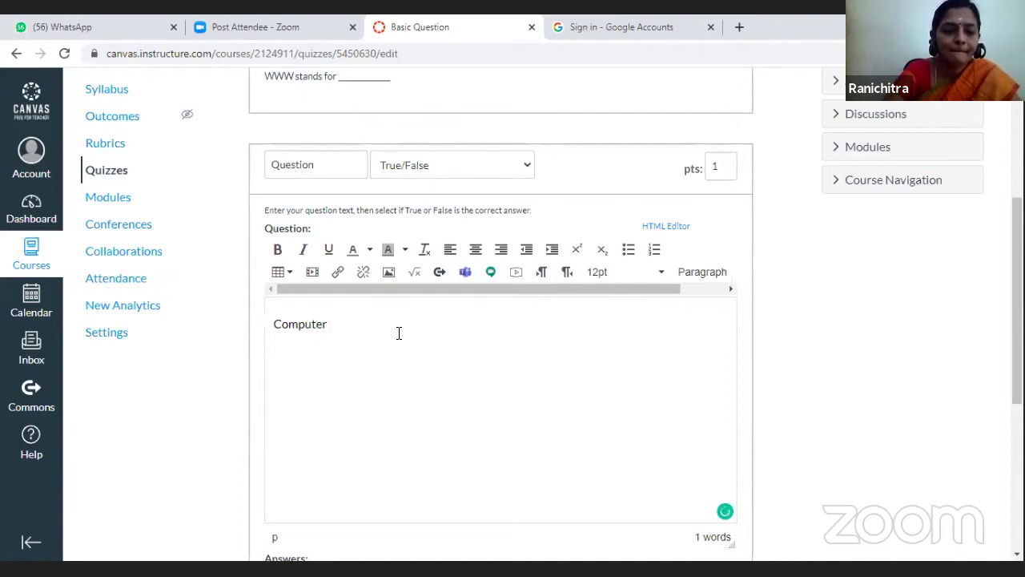
text( is an Electroni)
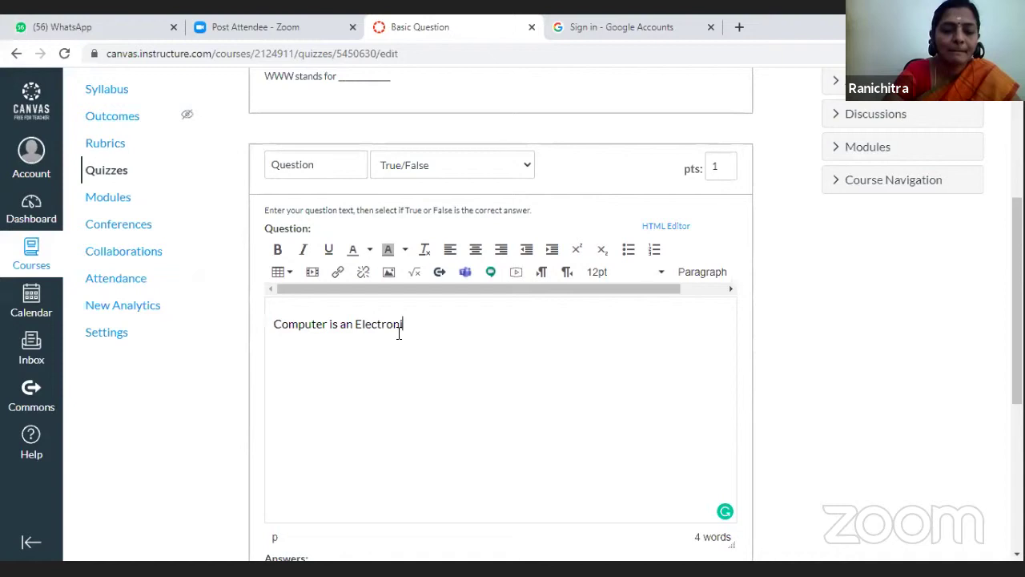
text(c Machine)
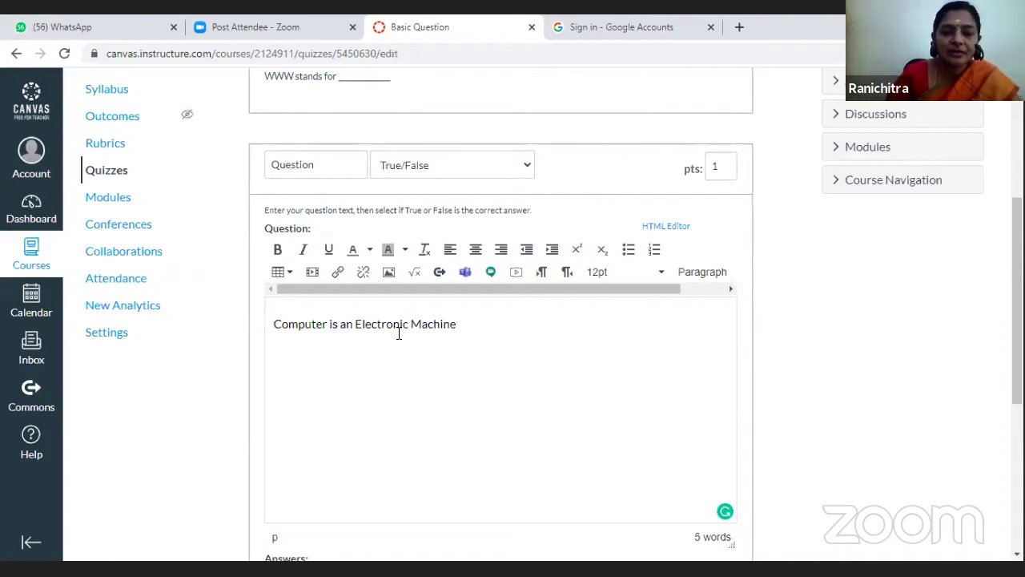
Add the comment "True" to the True answer of the "Computer is an Electronic Machine" question
scroll(410, 357, down, 3)
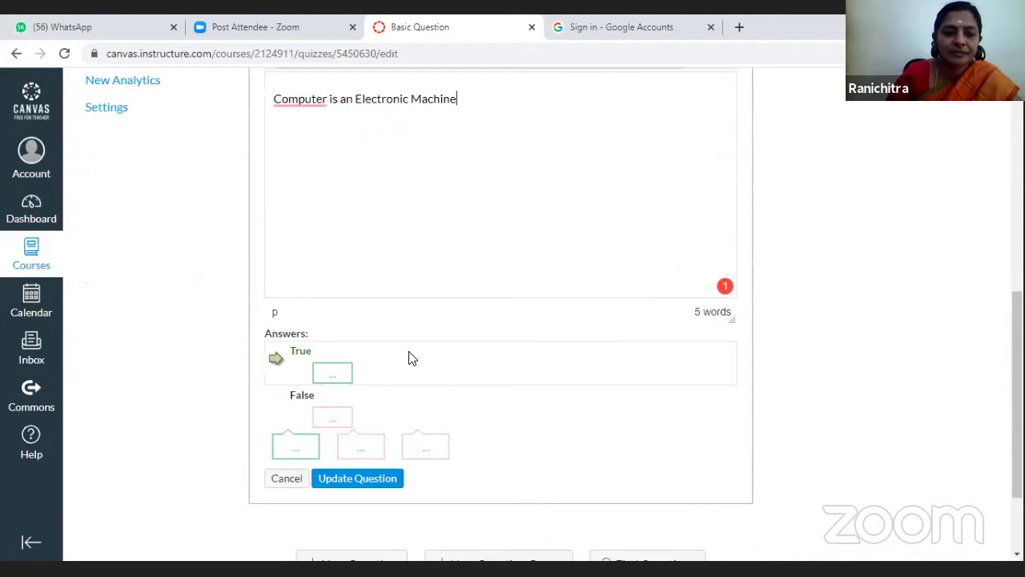
click(322, 376)
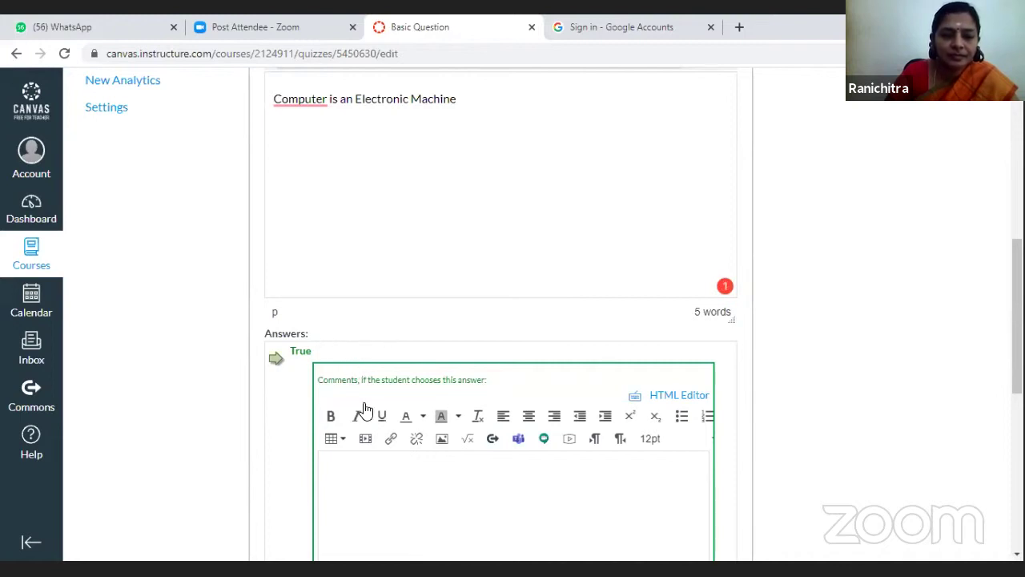
click(369, 455)
text(tru)
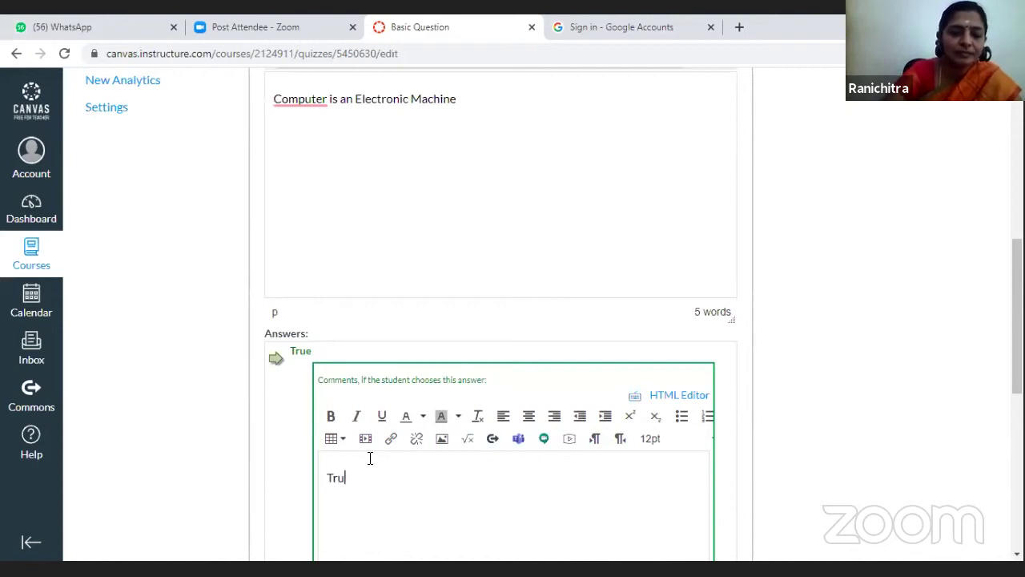
text(e)
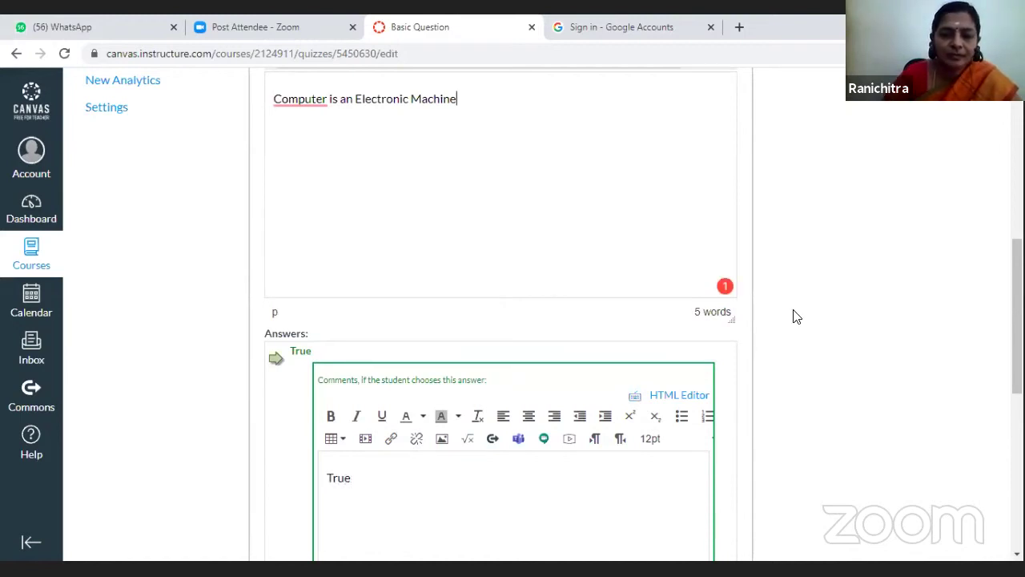
scroll(744, 379, down, 4)
click(689, 425)
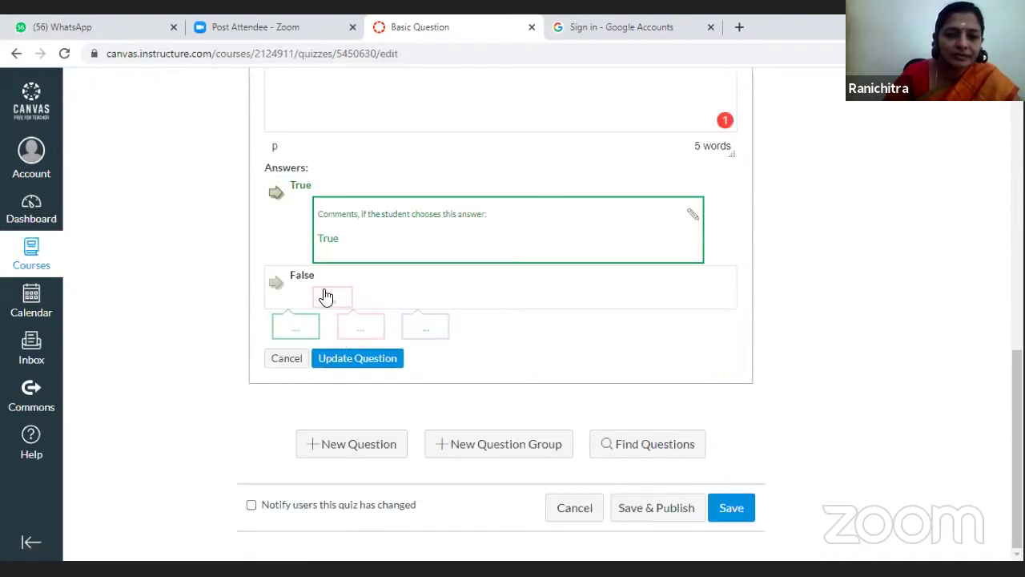
Add the comment "It is an Electronic machine that assists the human to complete the work to be done." to the False answer
click(326, 298)
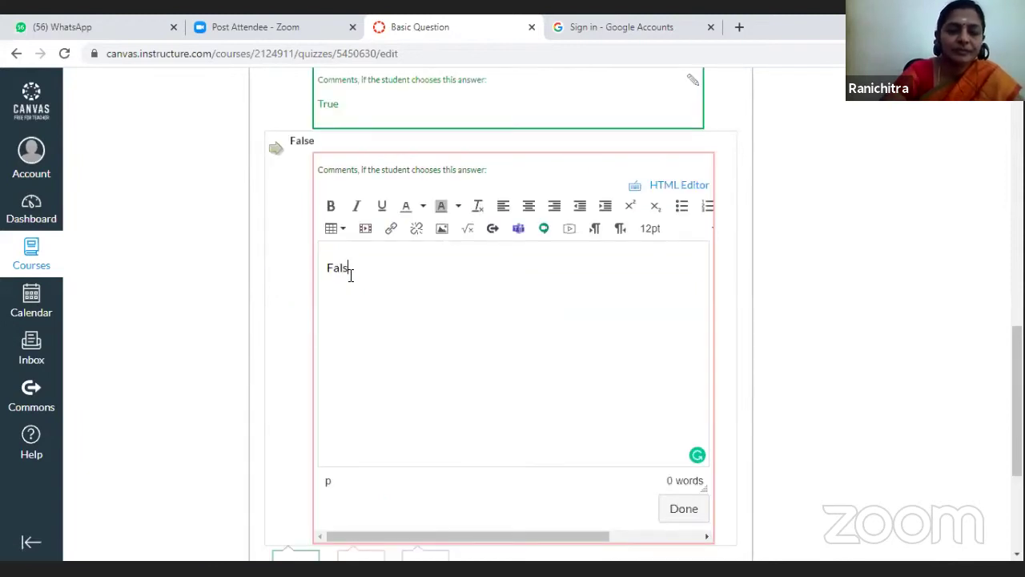
text(n)
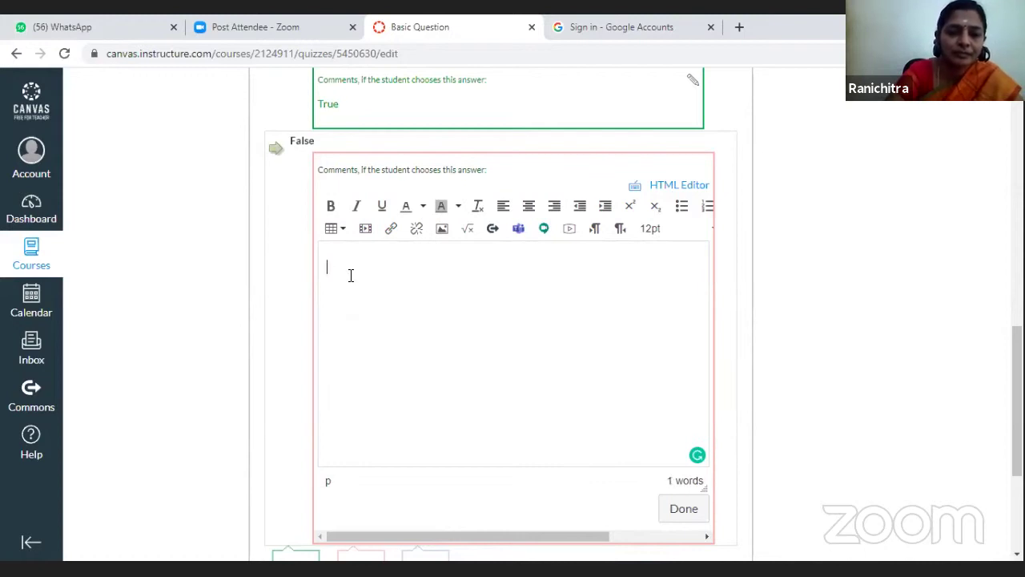
text(It is a)
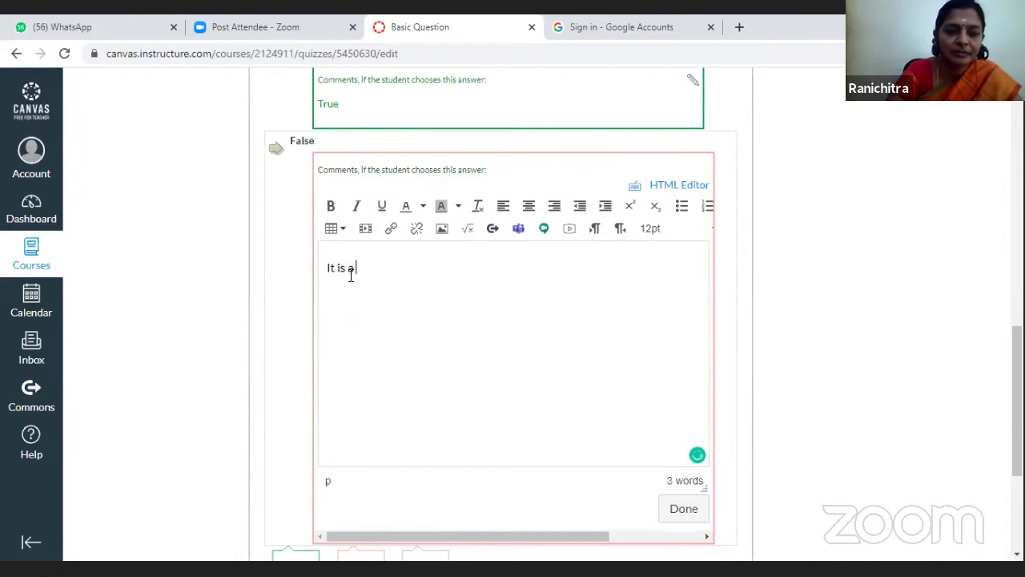
text(n Elctronic machine th)
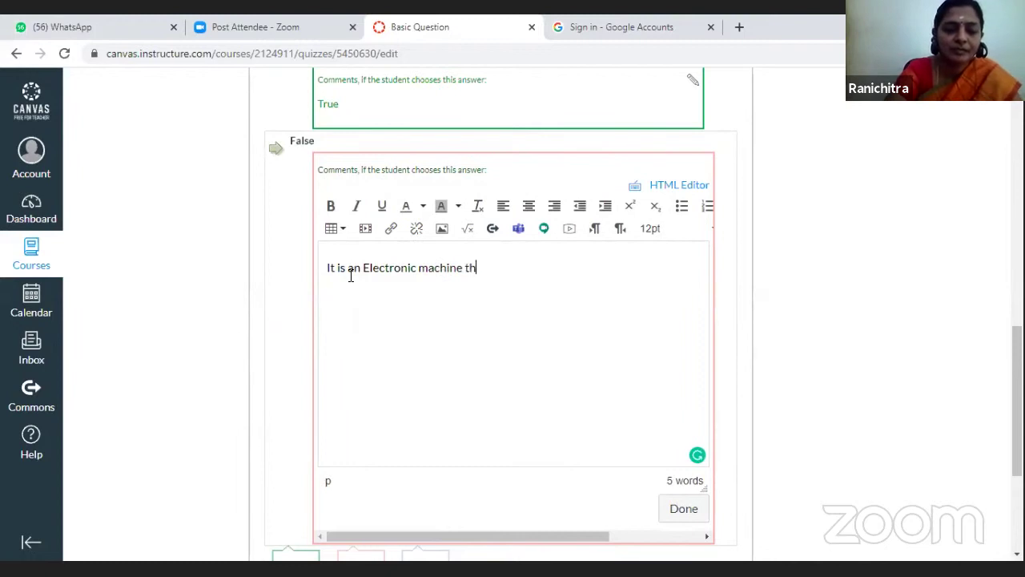
text(at a)
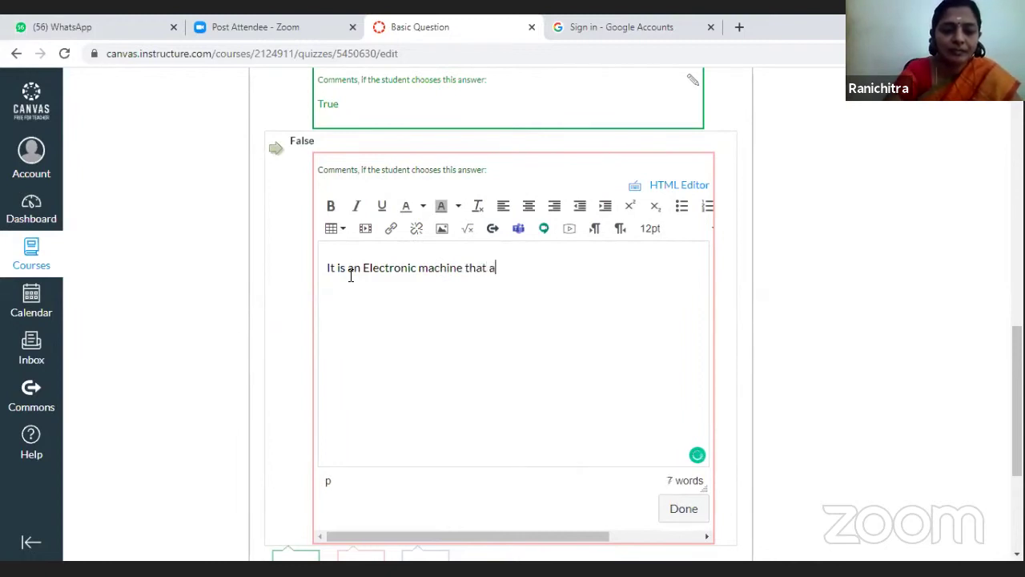
text(ssists the human to do)
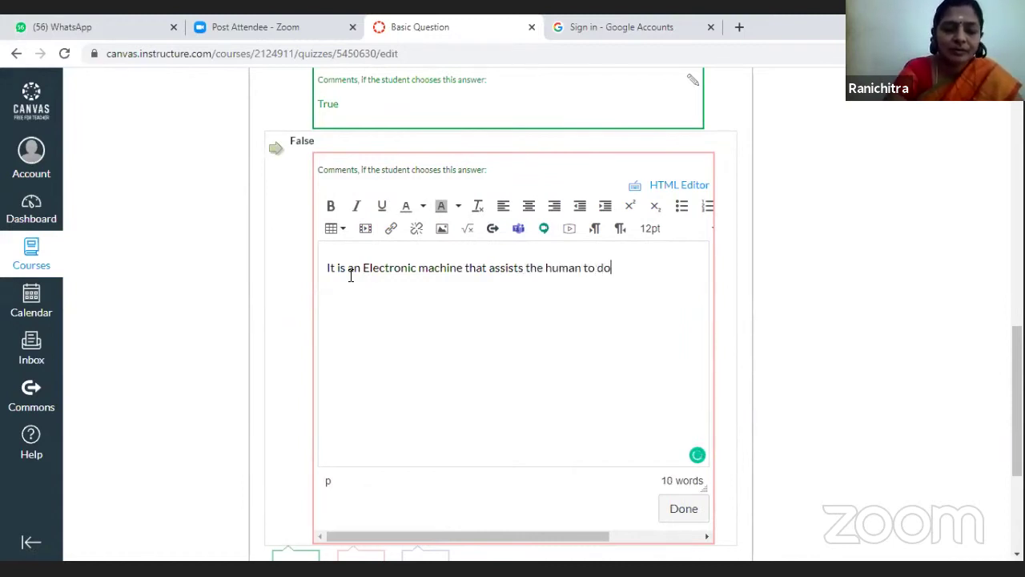
key(BackSpace)
key(BackSpace)
text(completetthe word)
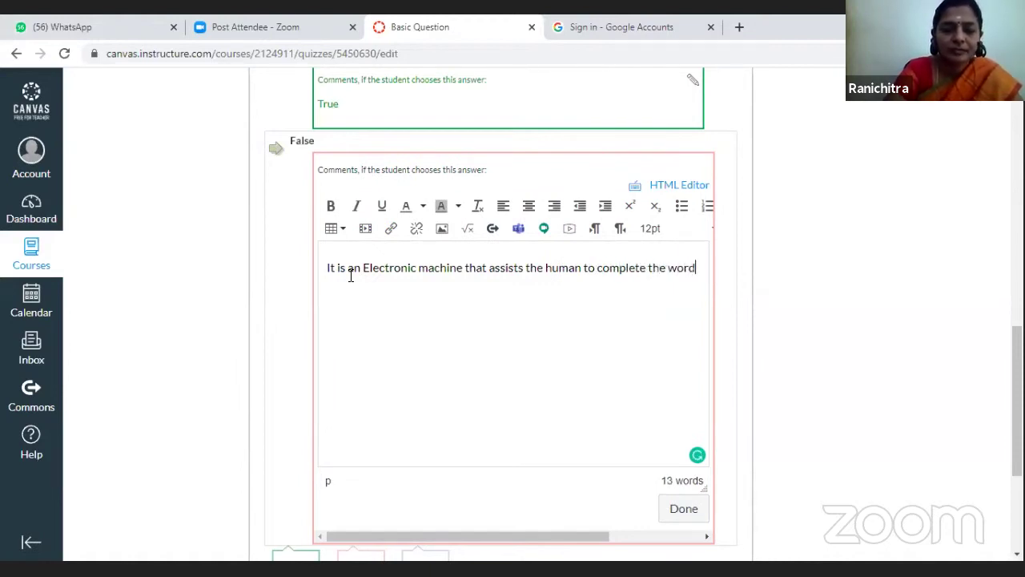
key(BackSpace)
key(BackSpace)
key(BackSpace)
text(k to be done.)
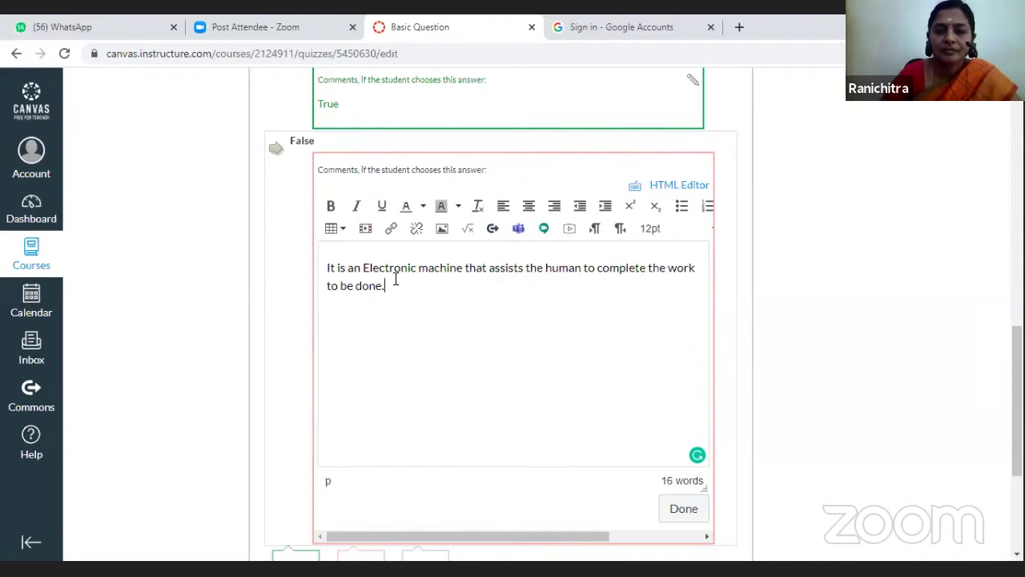
scroll(681, 457, down, 1)
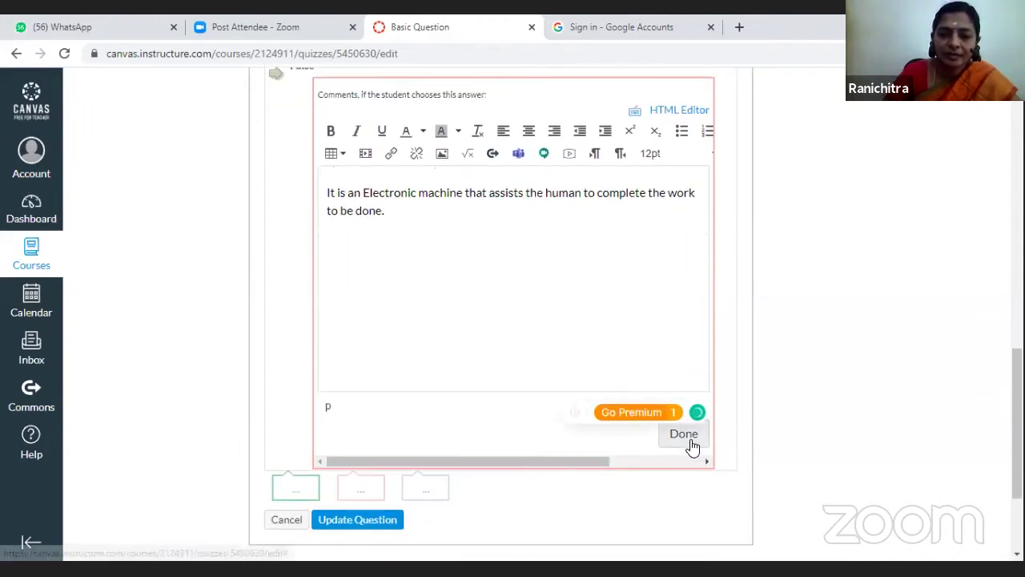
click(684, 434)
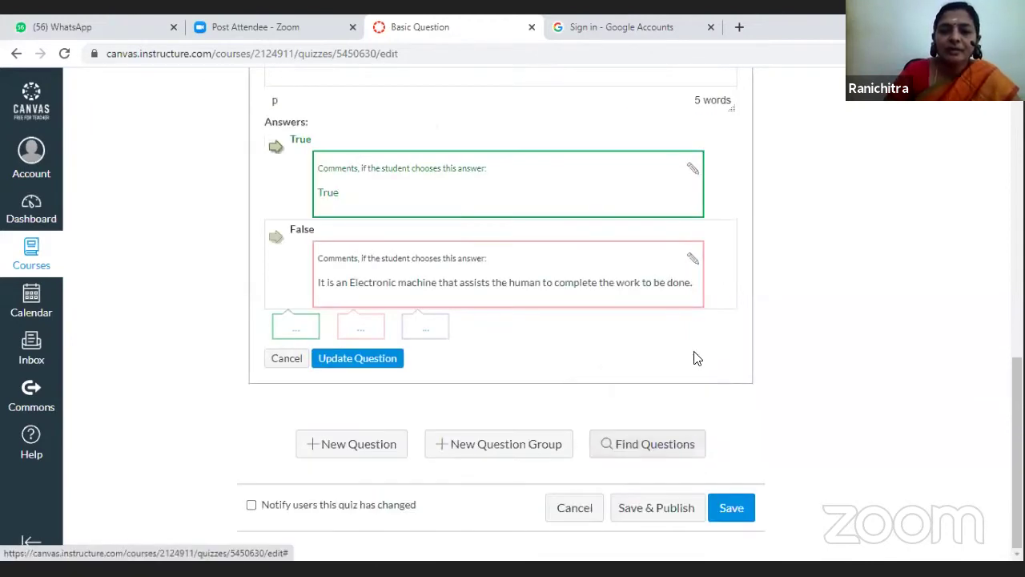
Update the True/False question and save the Basic Question quiz without publishing it
click(356, 358)
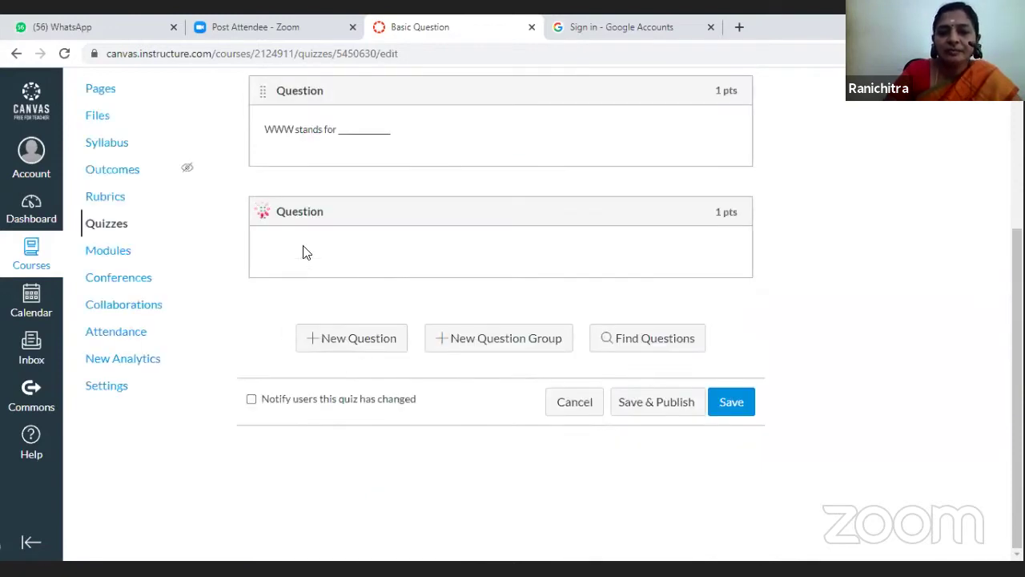
click(733, 411)
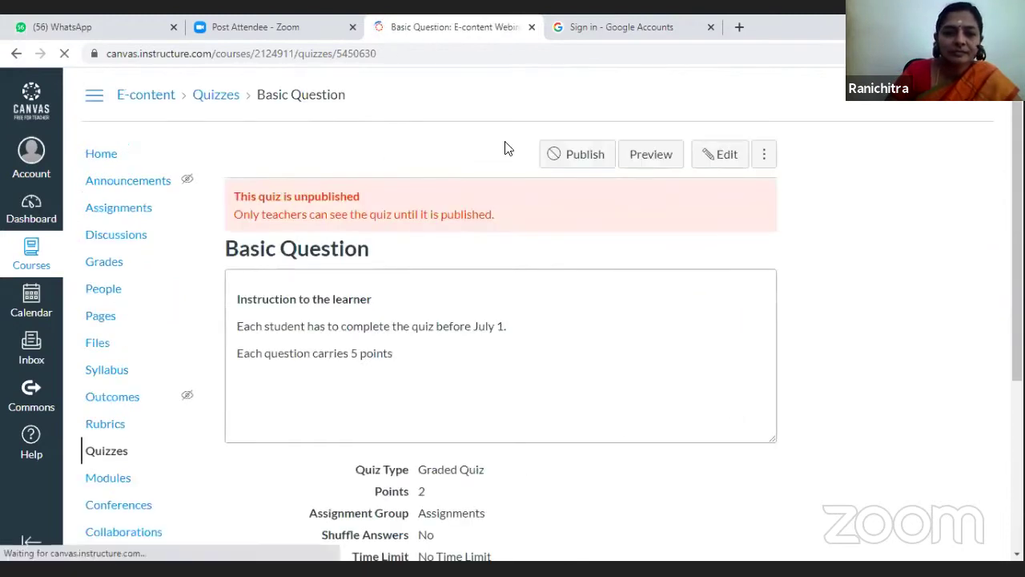
scroll(584, 251, down, 2)
scroll(584, 252, up, 2)
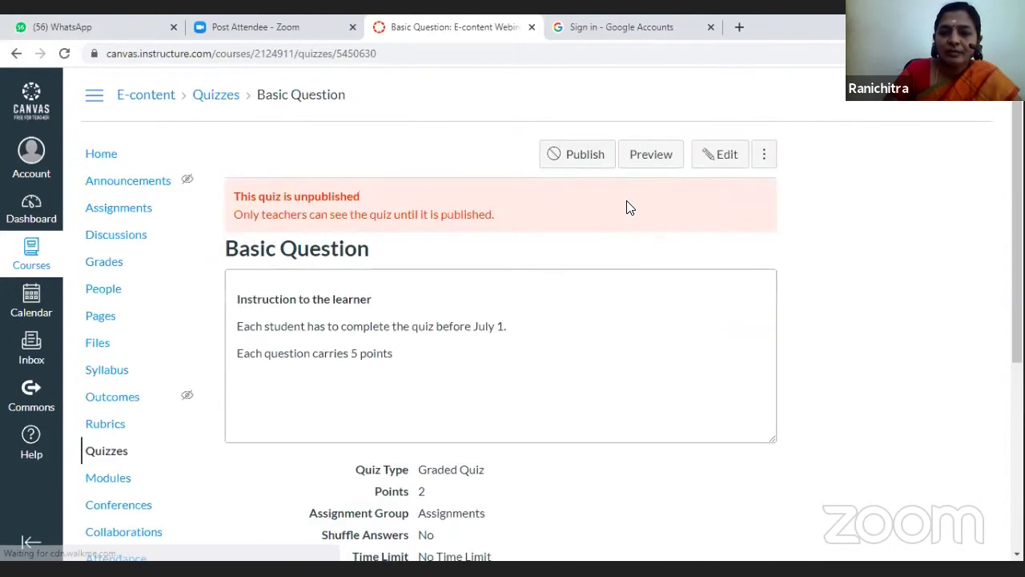
Preview the quiz, choosing "World Wide WEb" for the WWW question and True for the computer question
click(647, 160)
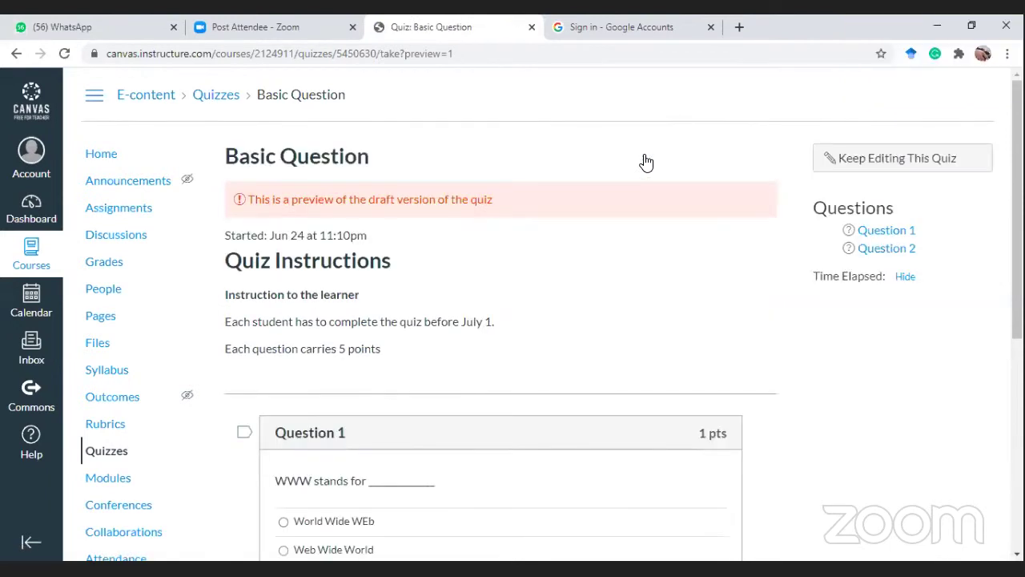
scroll(583, 350, down, 3)
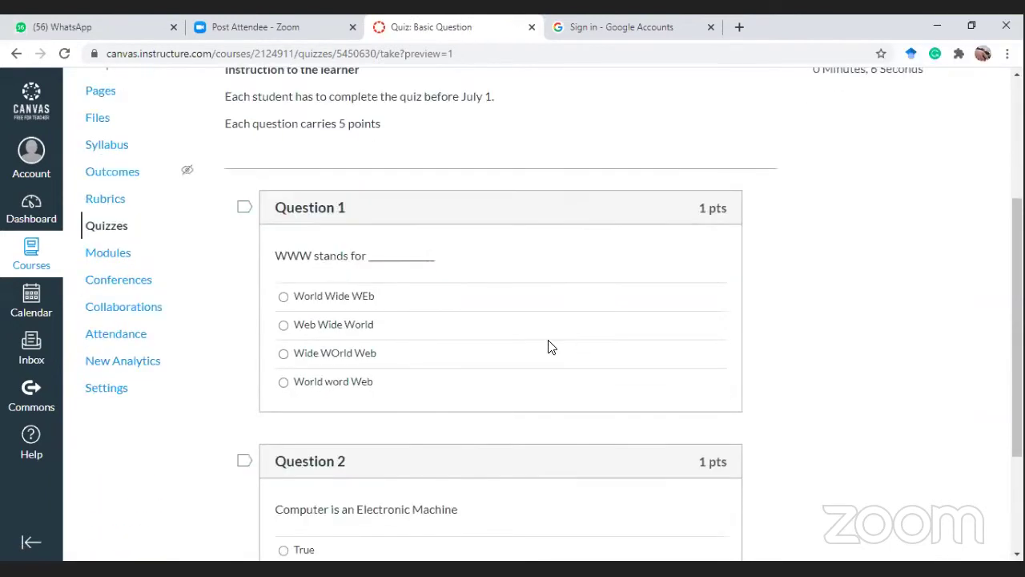
click(279, 300)
scroll(463, 316, down, 2)
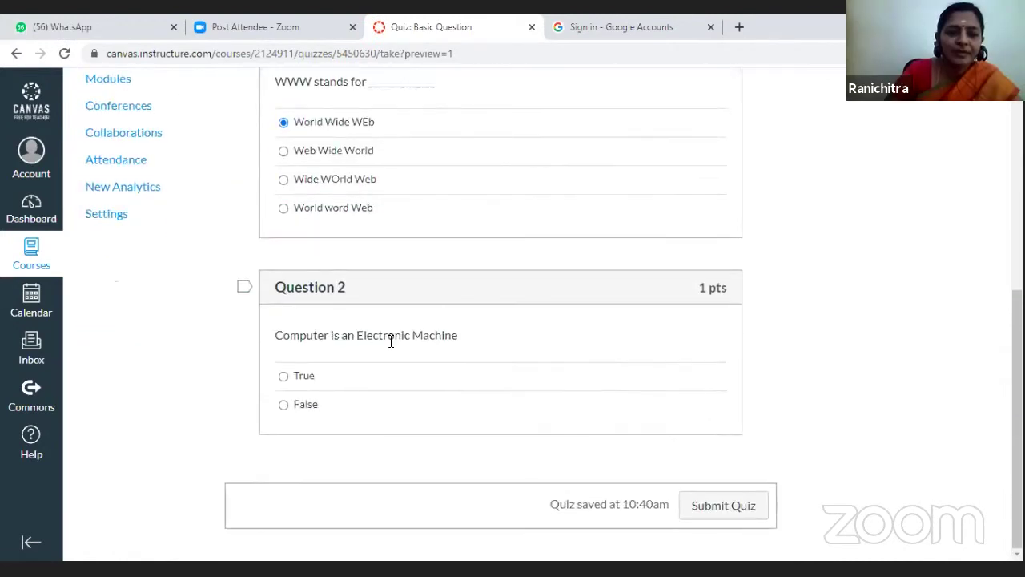
click(284, 376)
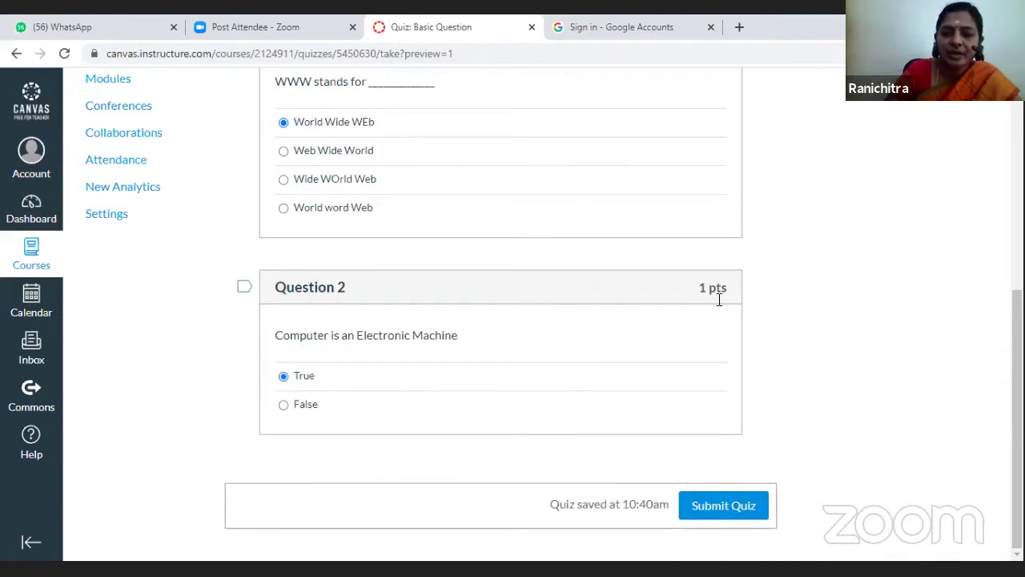
scroll(703, 289, up, 2)
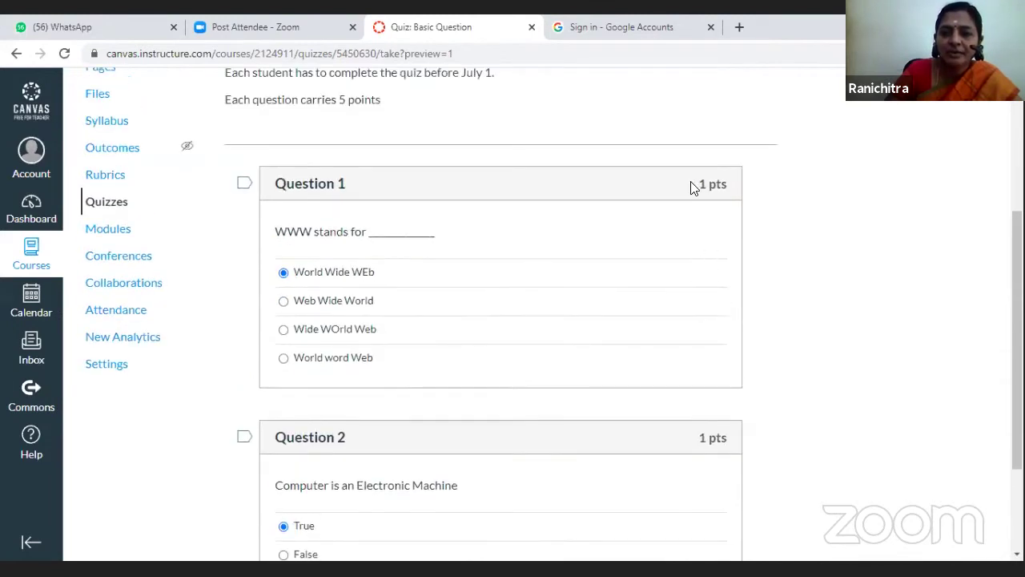
scroll(649, 318, down, 2)
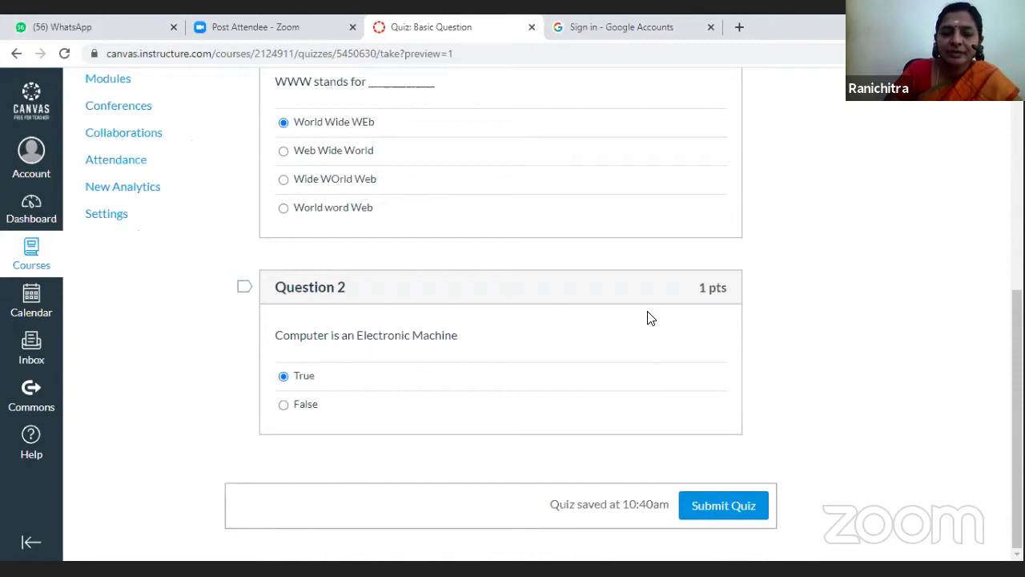
Submit the previewed quiz and review its score and marked answers
click(728, 513)
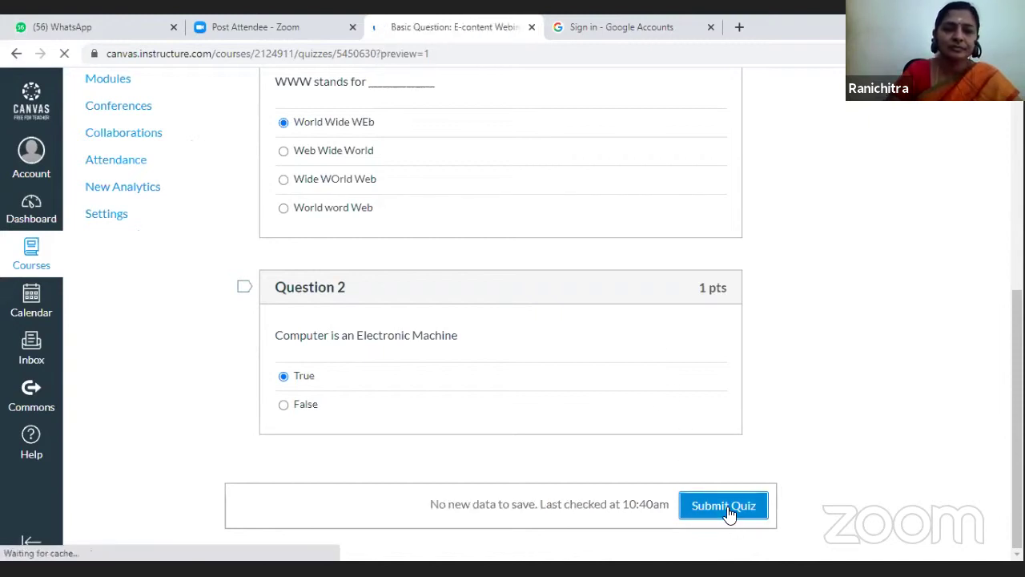
scroll(563, 307, down, 5)
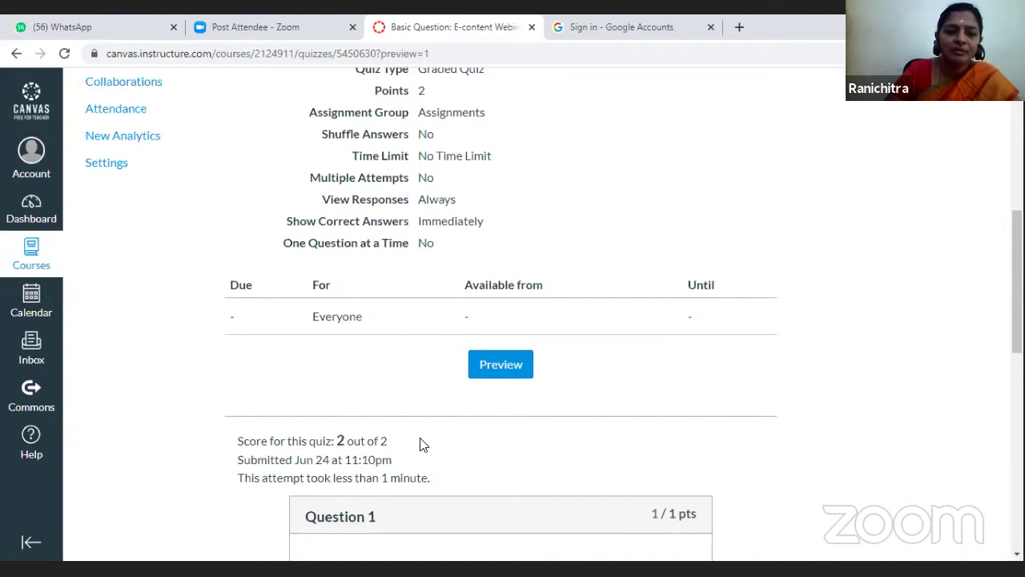
scroll(422, 445, down, 3)
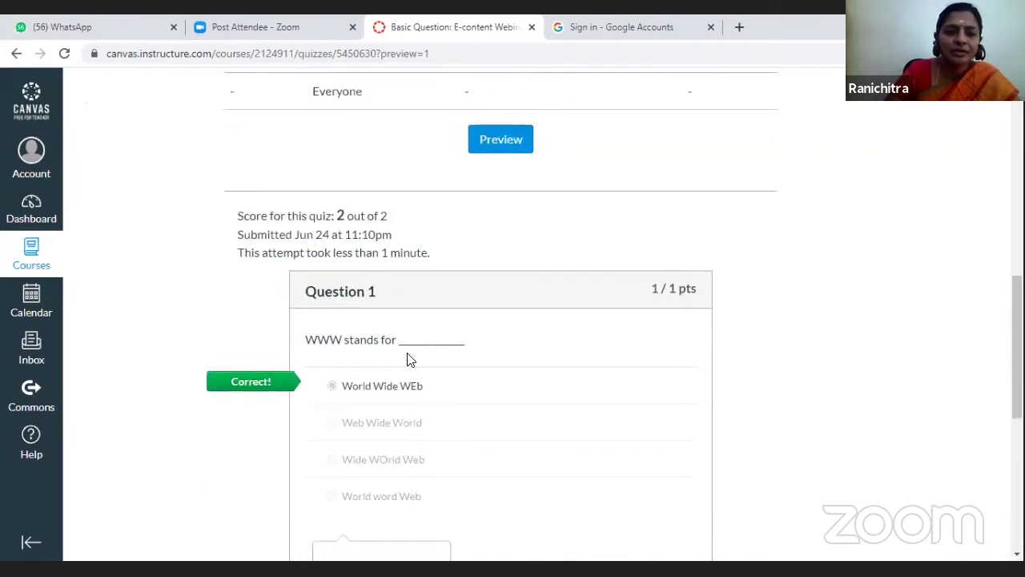
scroll(552, 358, up, 5)
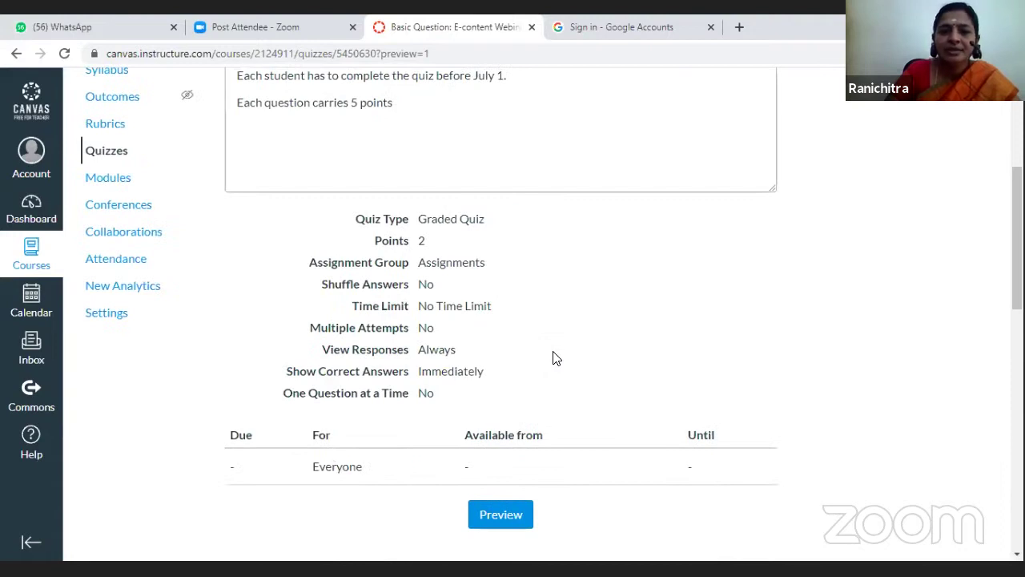
scroll(554, 359, up, 4)
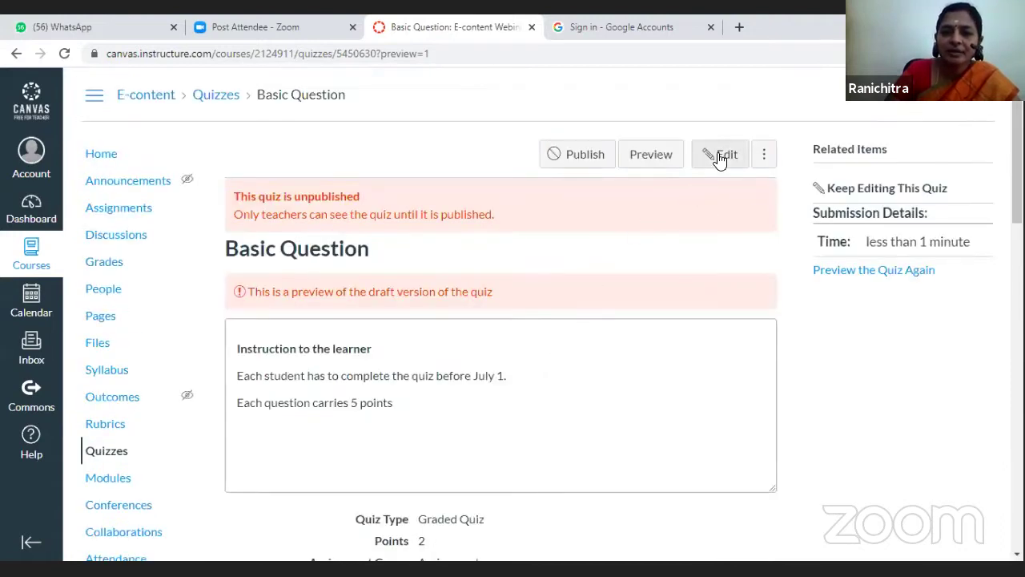
Reopen the Basic Question quiz for editing and set the WWW multiple-choice question to 5 points
click(721, 156)
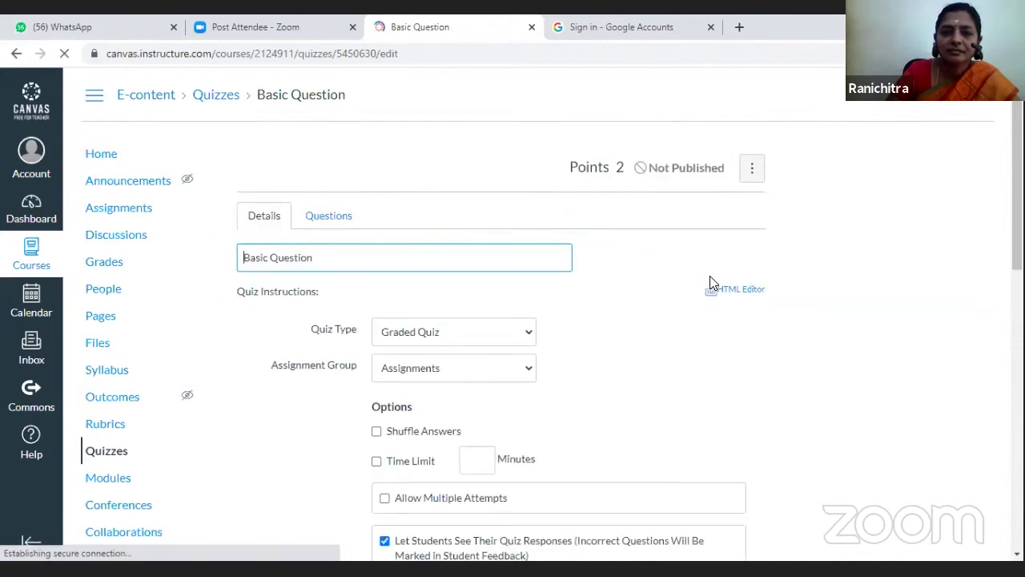
scroll(710, 282, down, 4)
scroll(711, 282, down, 2)
scroll(711, 282, up, 7)
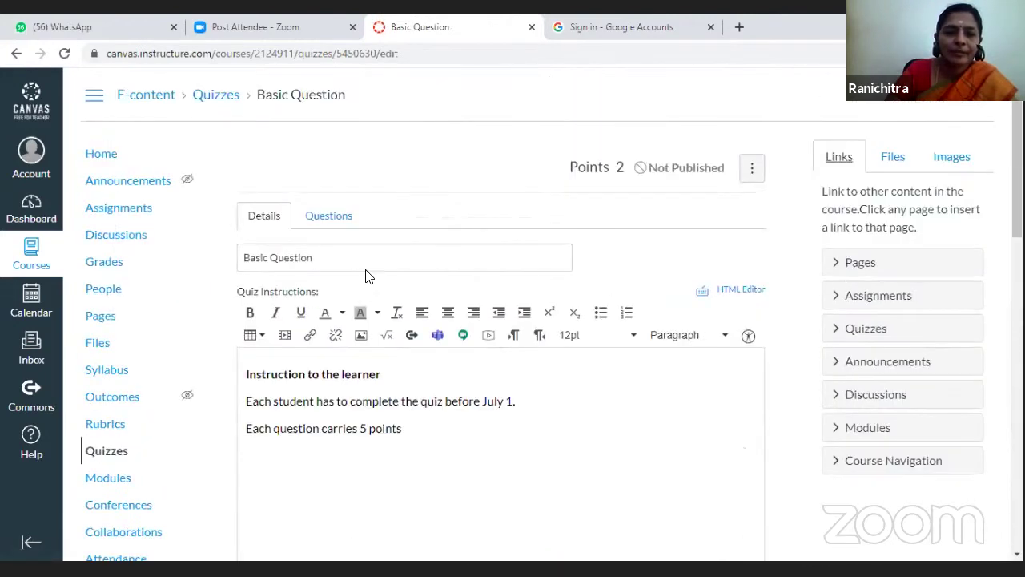
click(337, 218)
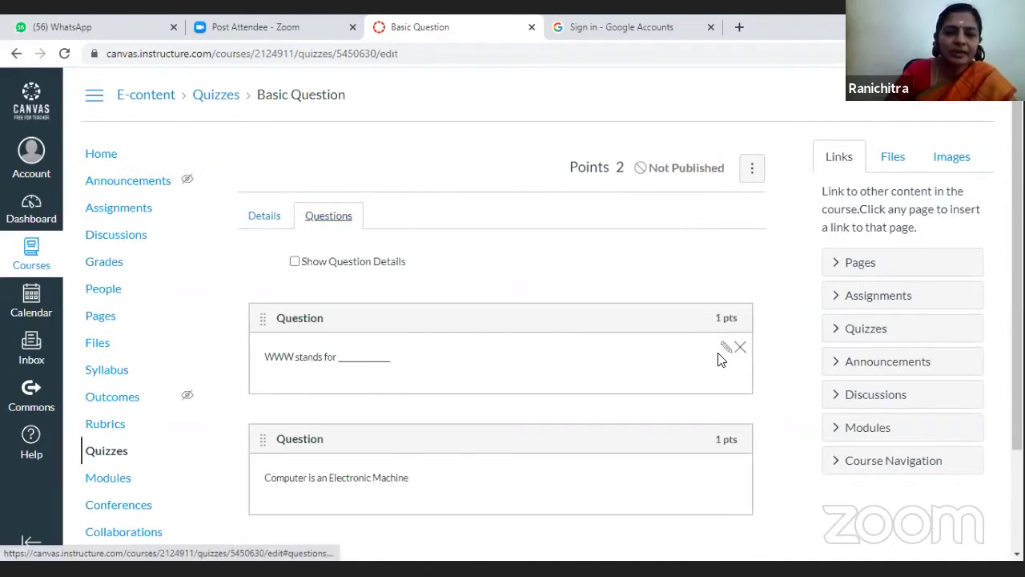
click(726, 348)
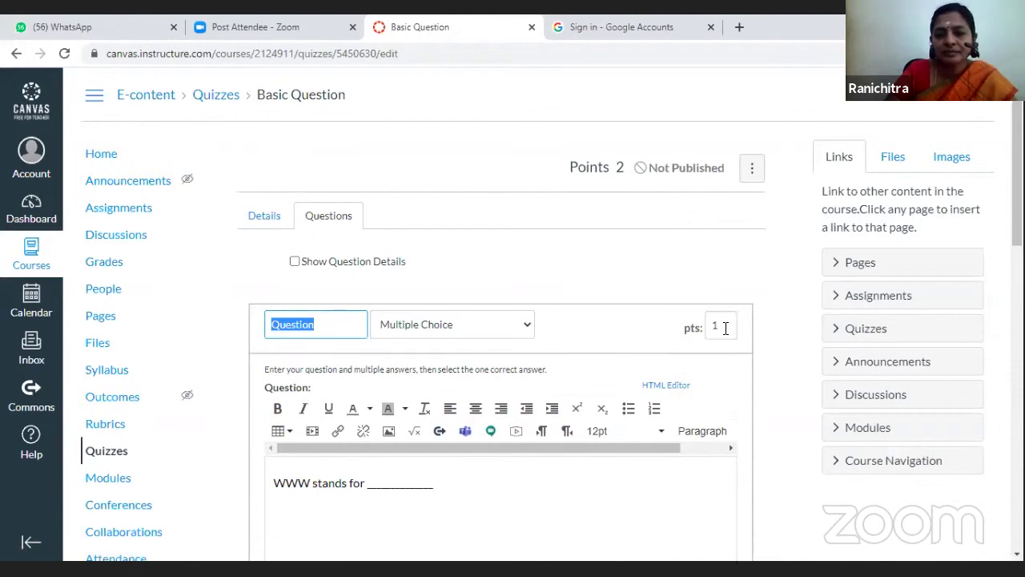
click(708, 329)
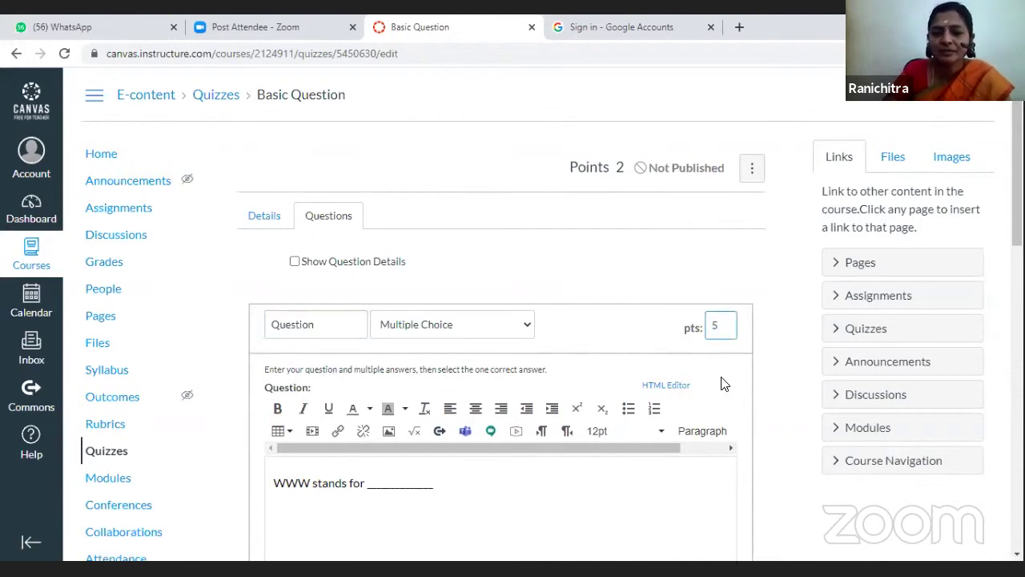
Try to set the computer True/False question to 5 points and save the quiz without publishing it
scroll(724, 384, down, 3)
scroll(710, 283, down, 8)
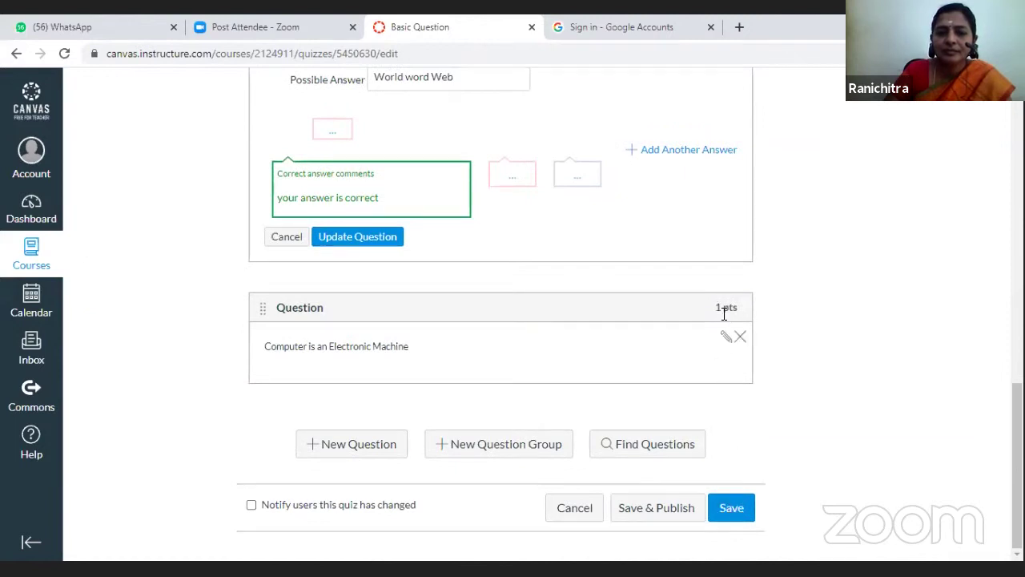
scroll(724, 317, up, 1)
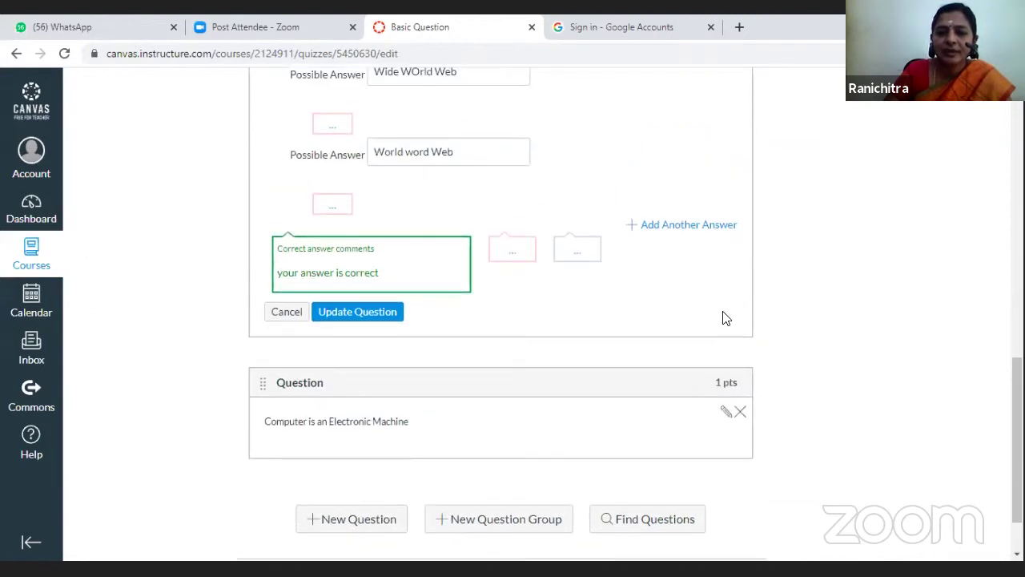
click(725, 411)
double_click(721, 391)
text(5)
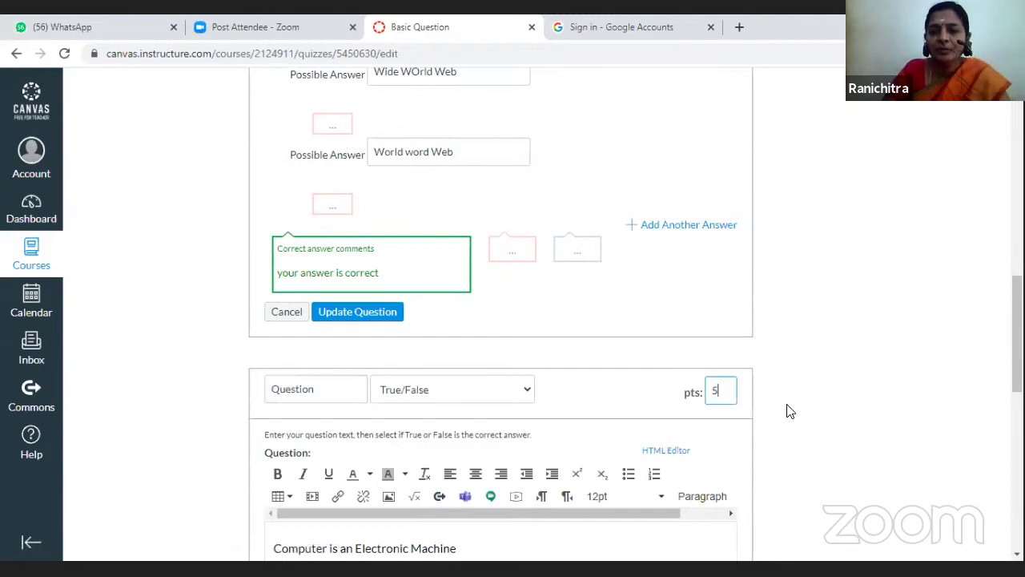
scroll(788, 411, down, 8)
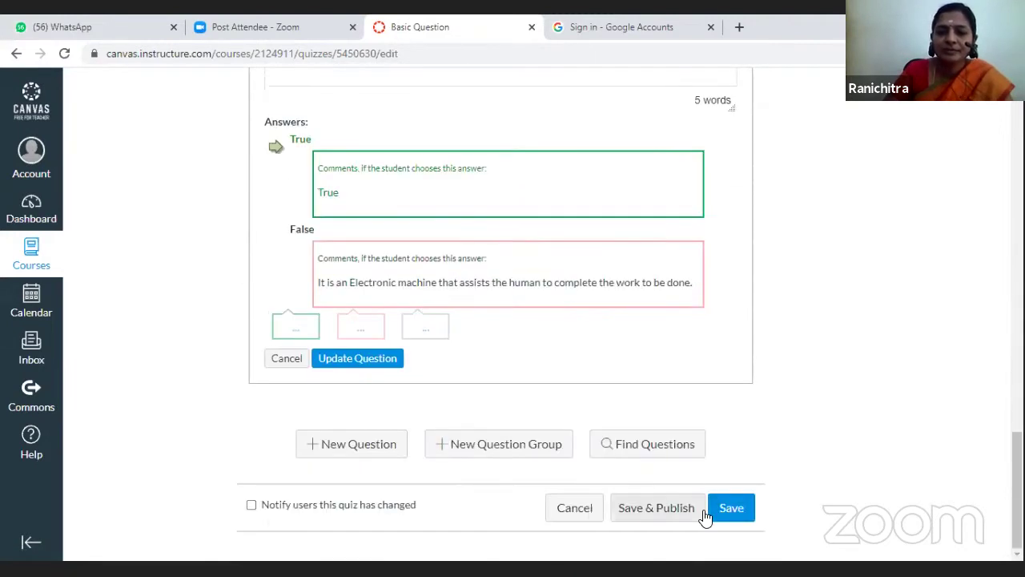
click(706, 513)
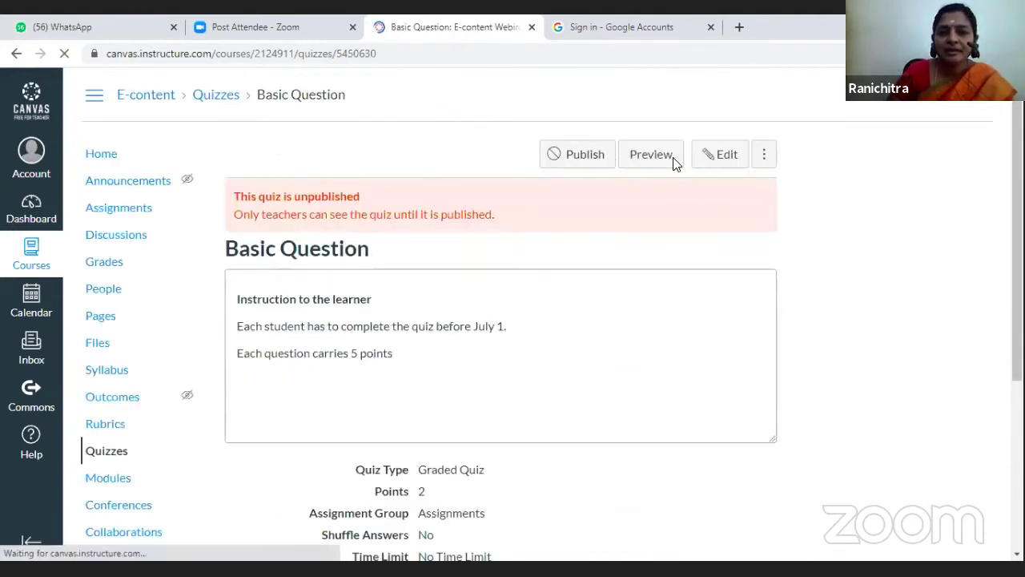
Add a new assignment named "IMPACT OF CORONA" to the UNIT I module of the E-content course
click(145, 100)
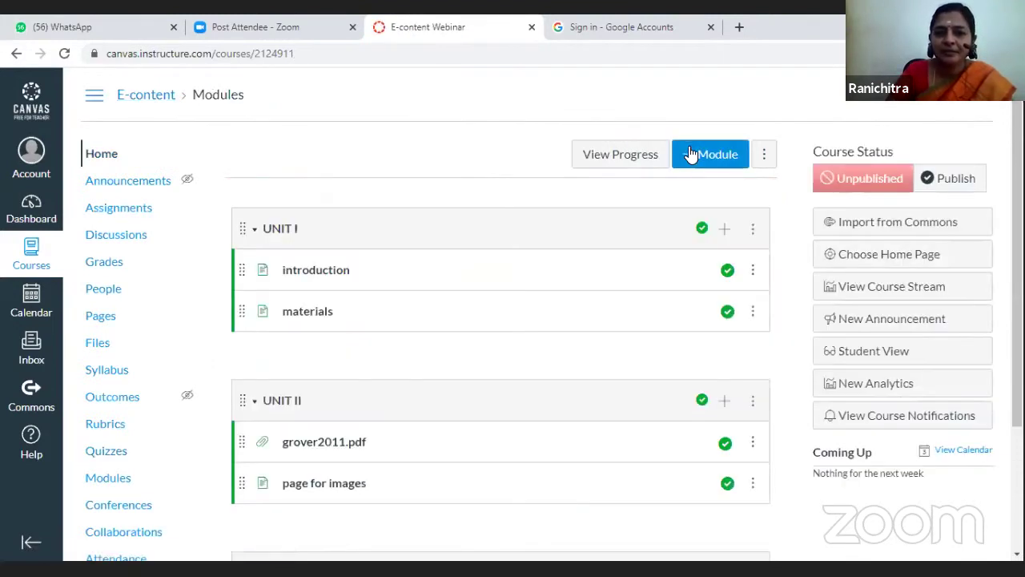
click(724, 228)
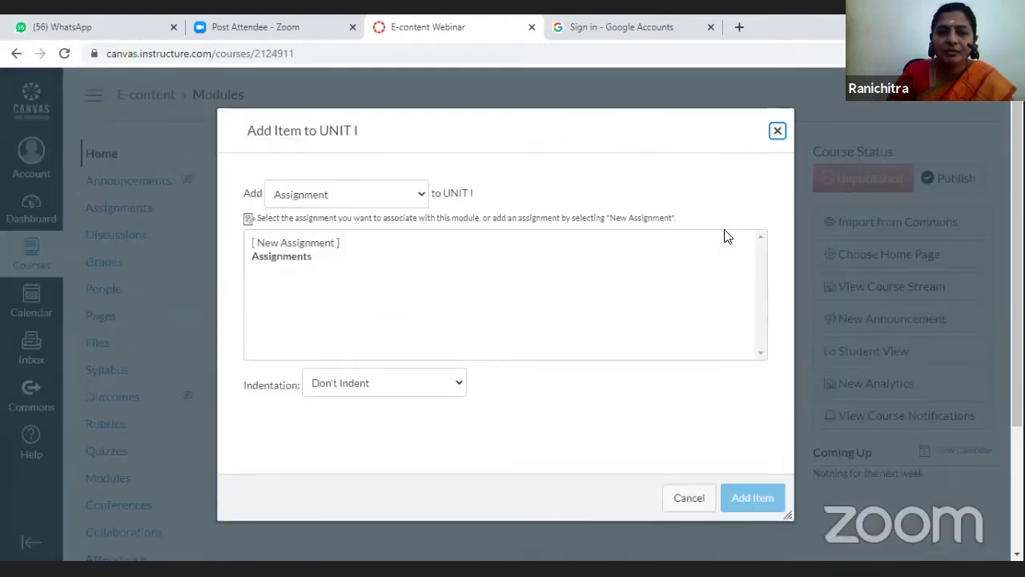
click(301, 242)
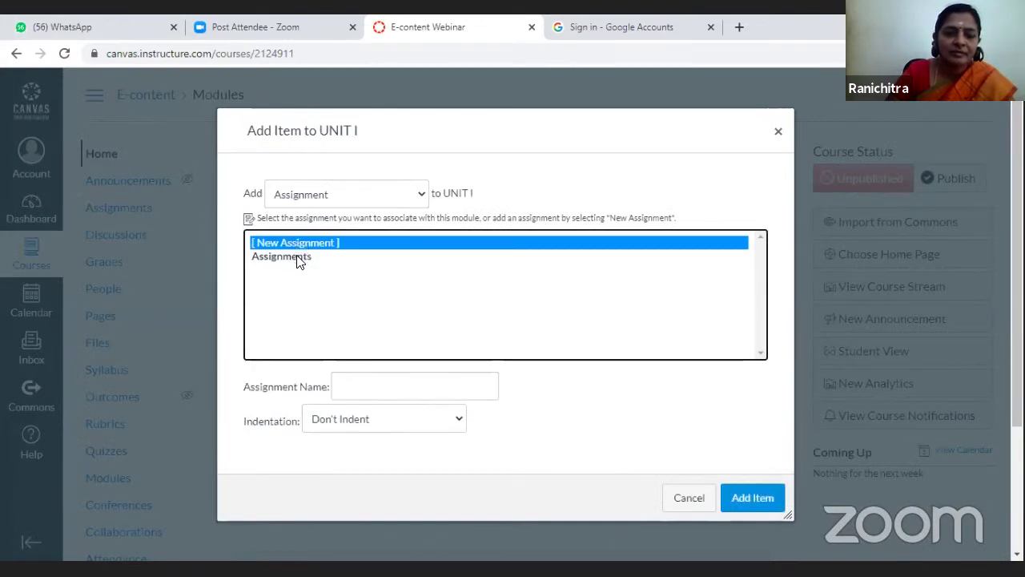
click(379, 386)
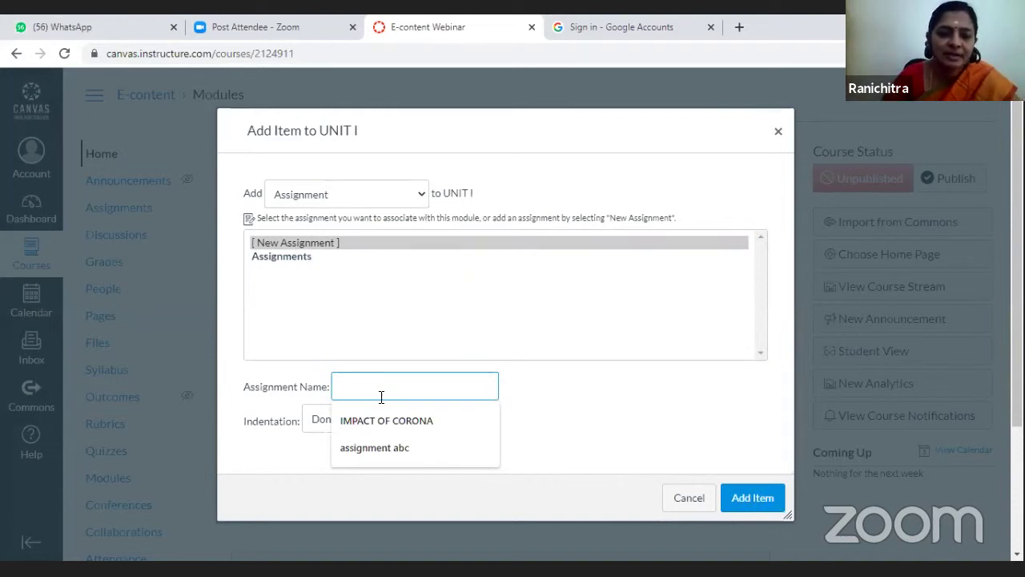
key(Down)
key(Down)
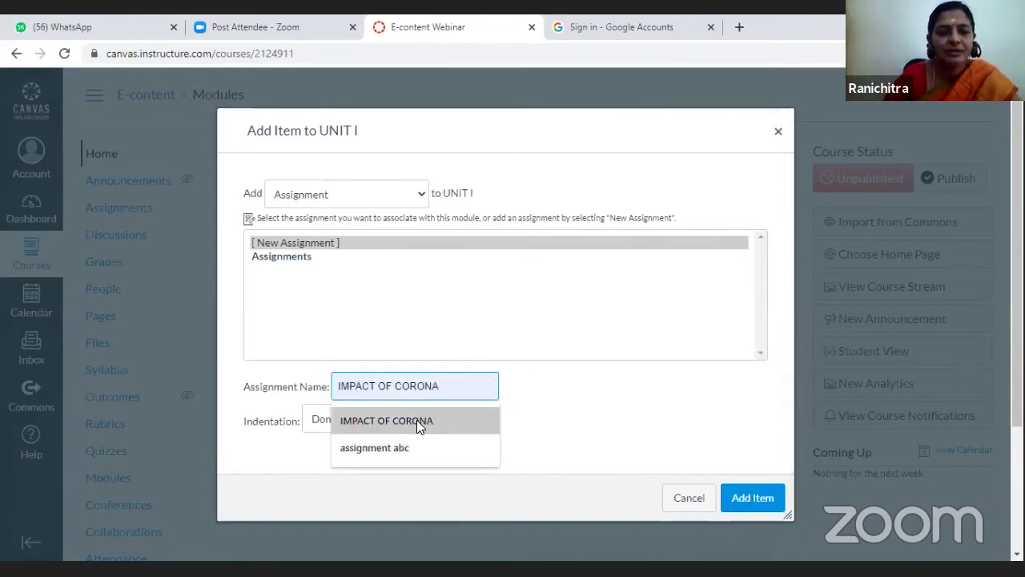
click(416, 420)
click(750, 500)
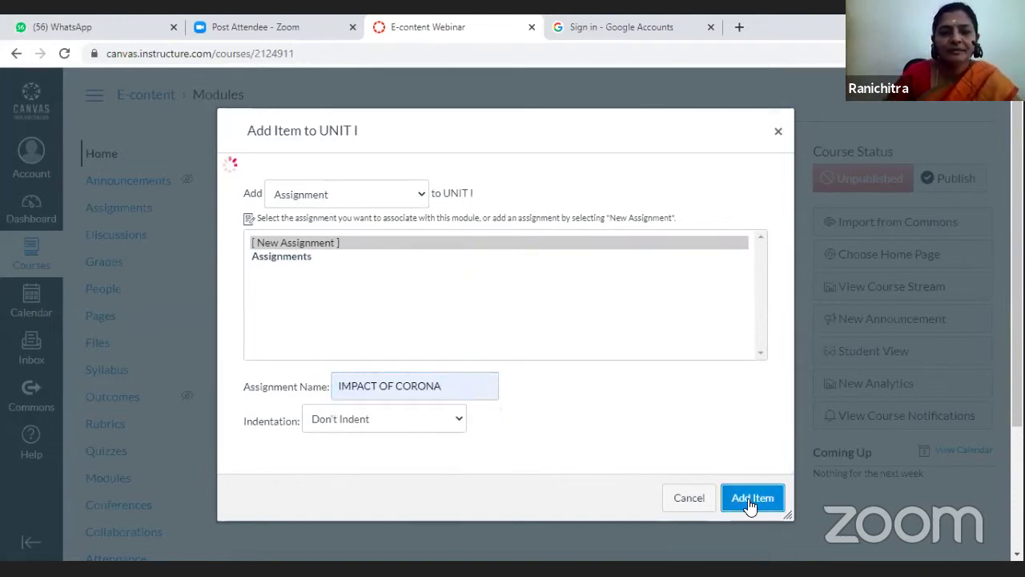
click(751, 497)
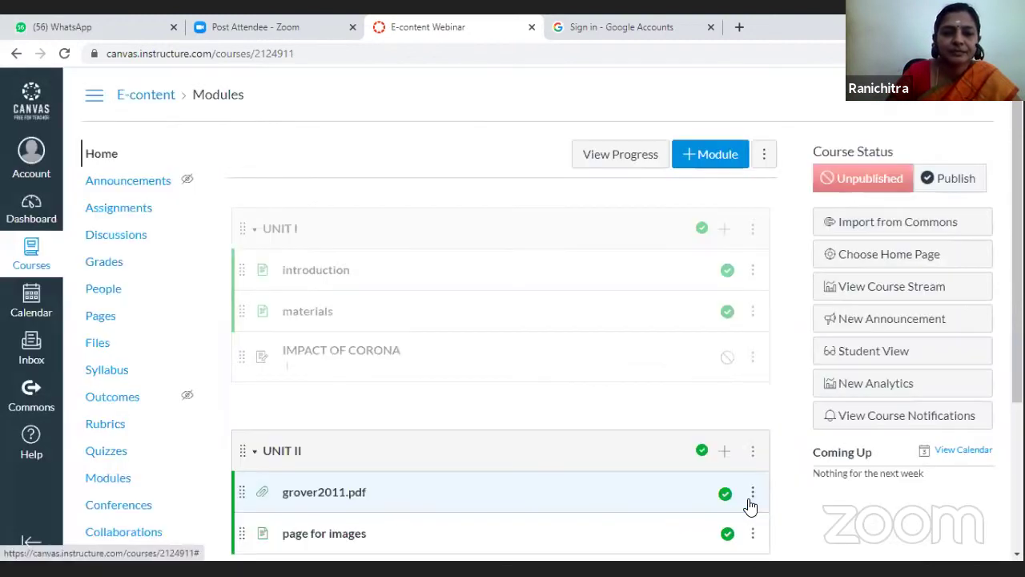
Edit the IMPACT OF CORONA assignment's description to read "Write a note on the impact of the CORONA. Mention the steps to prevent them."
click(372, 354)
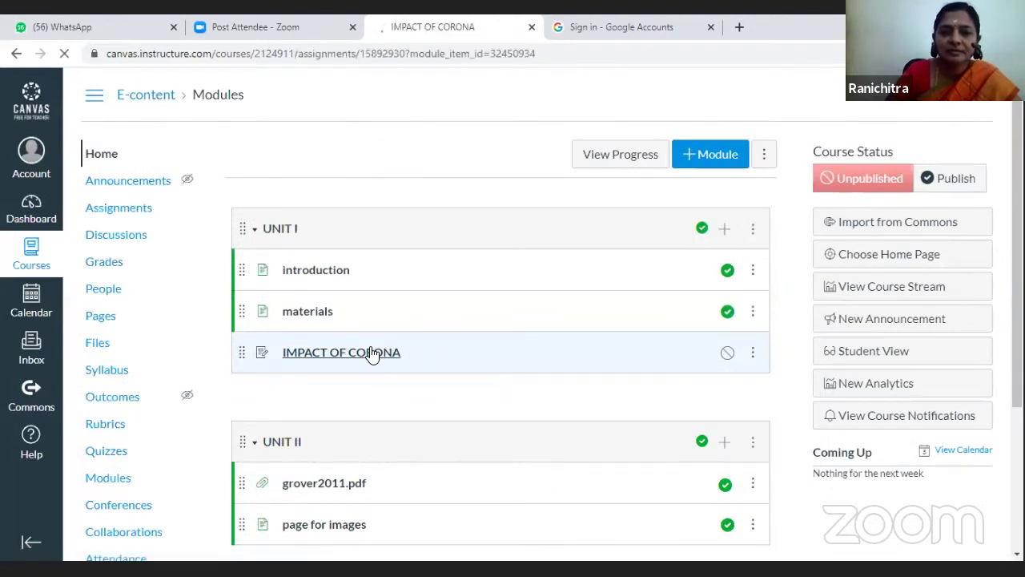
click(719, 159)
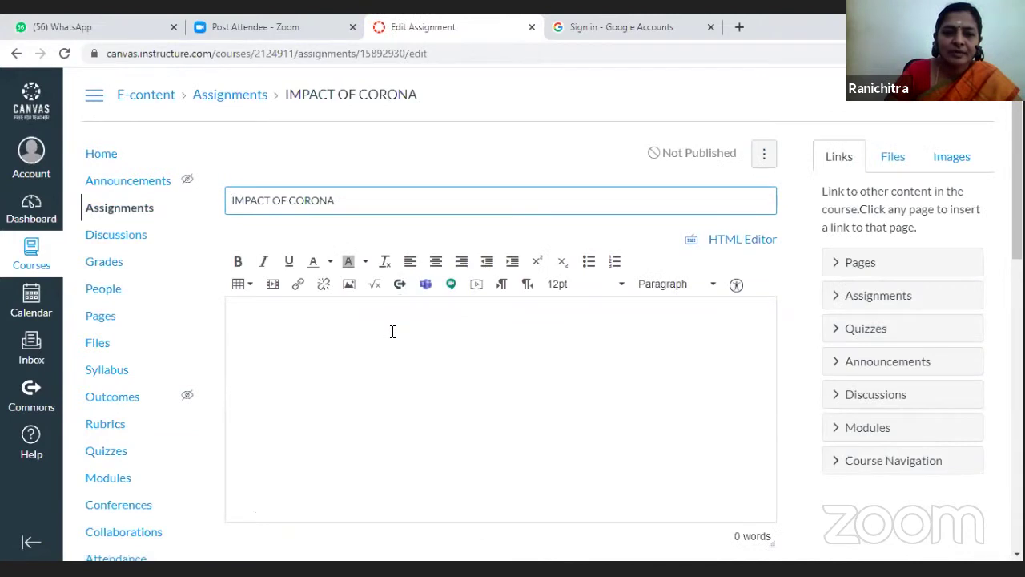
click(346, 345)
text(Write a note on the impact of the CORONA)
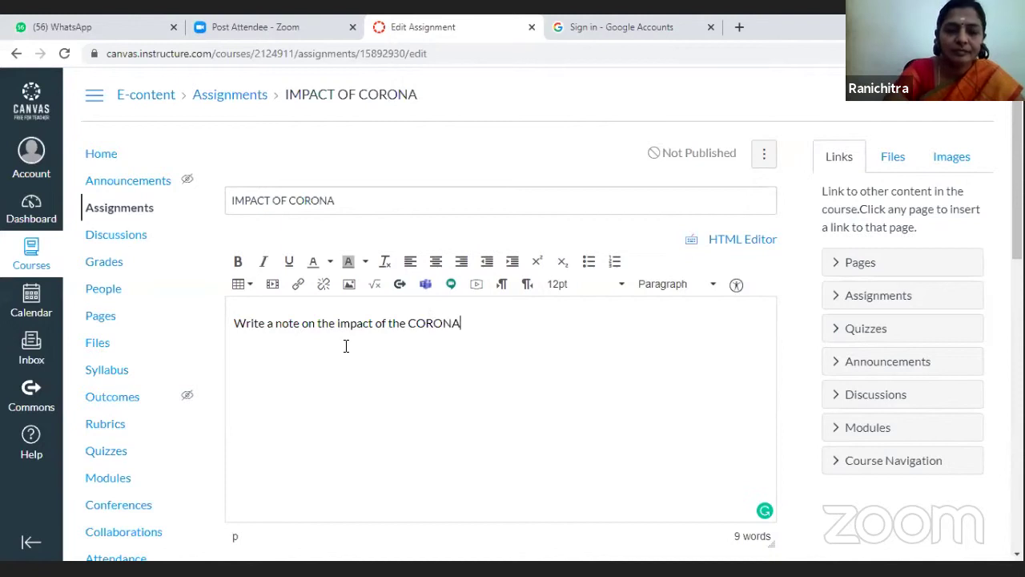
text(. Mention )
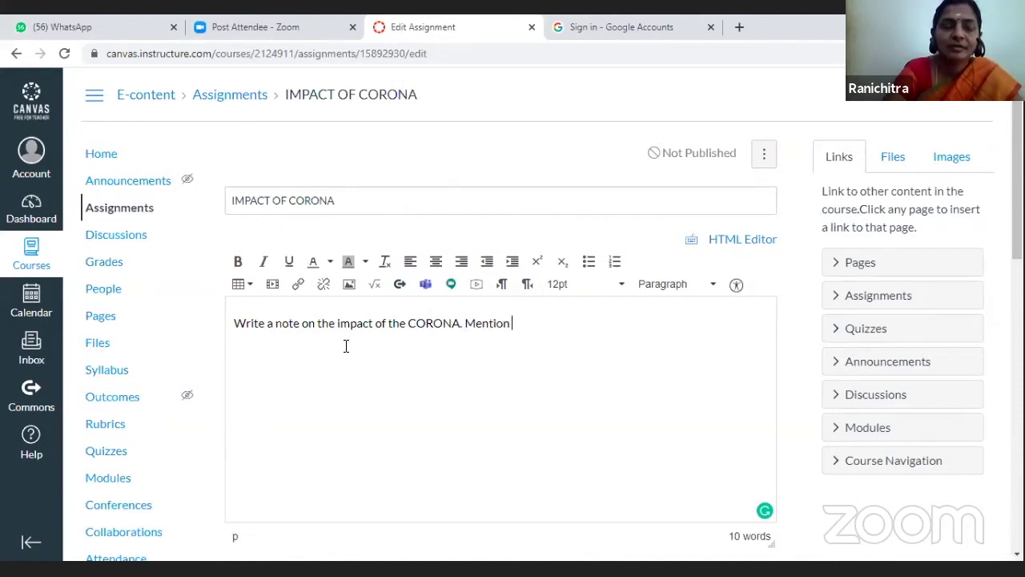
text(the ste)
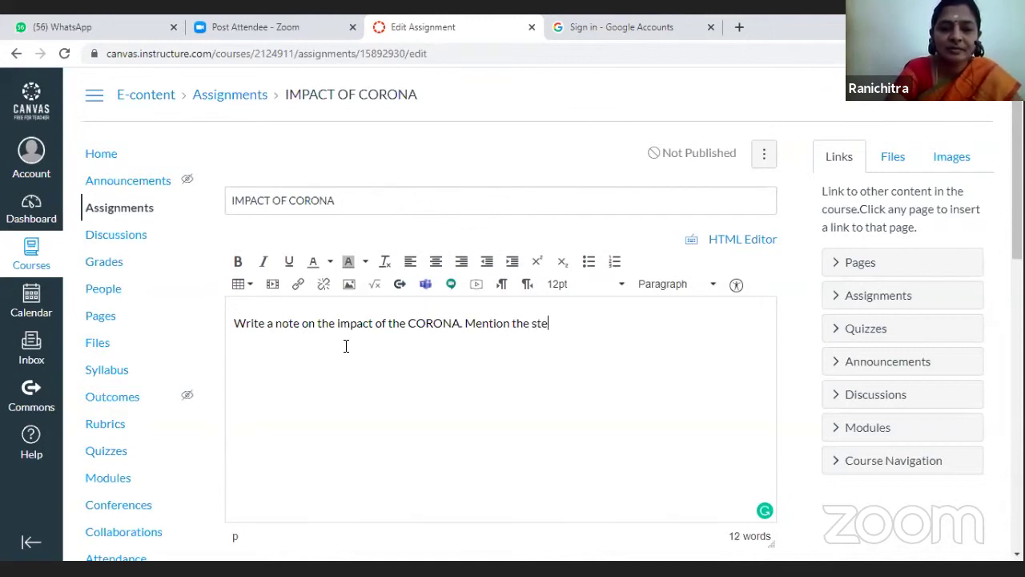
text(p)
key(BackSpace)
text(ps t)
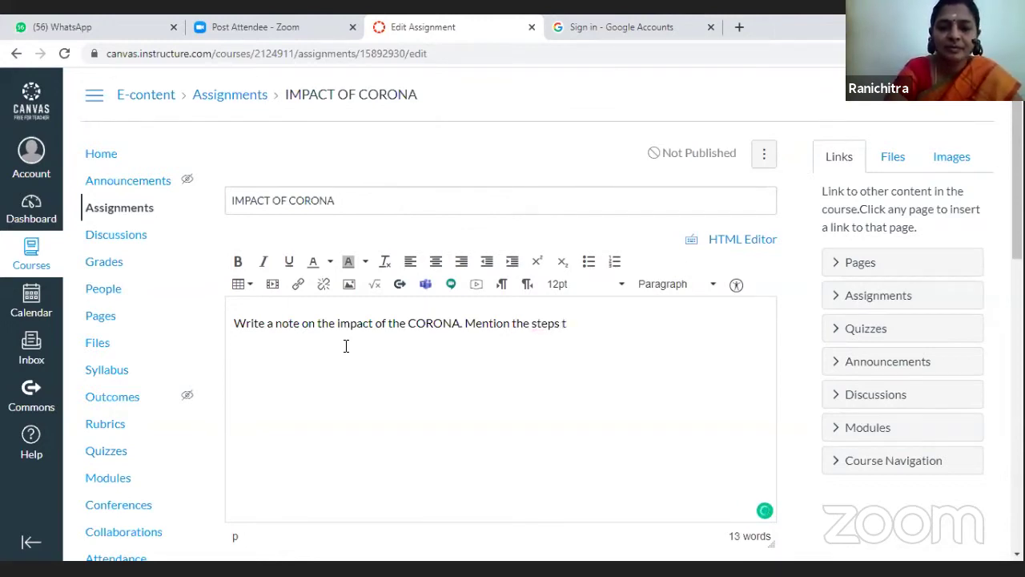
text(o pre)
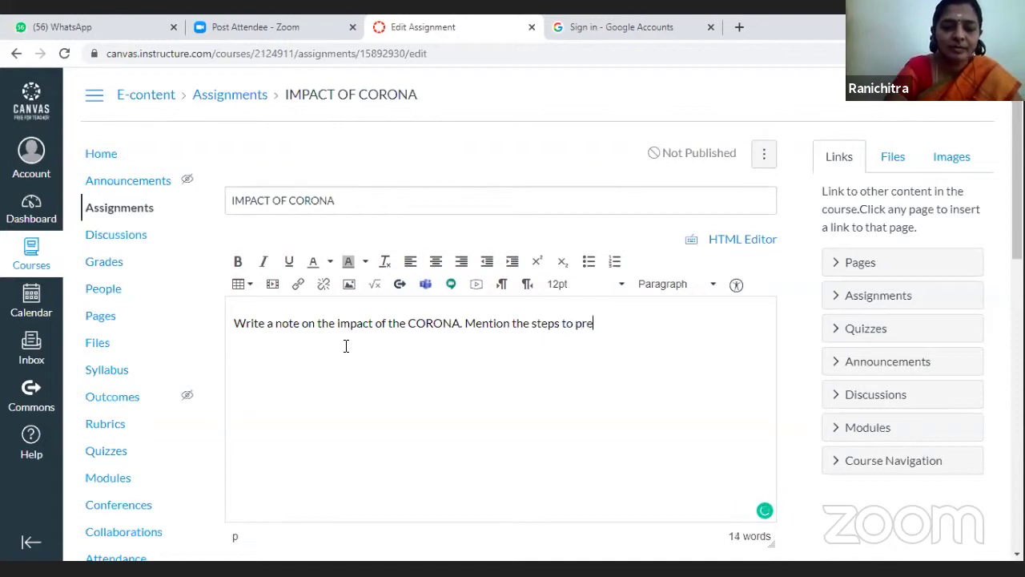
text(vent Them)
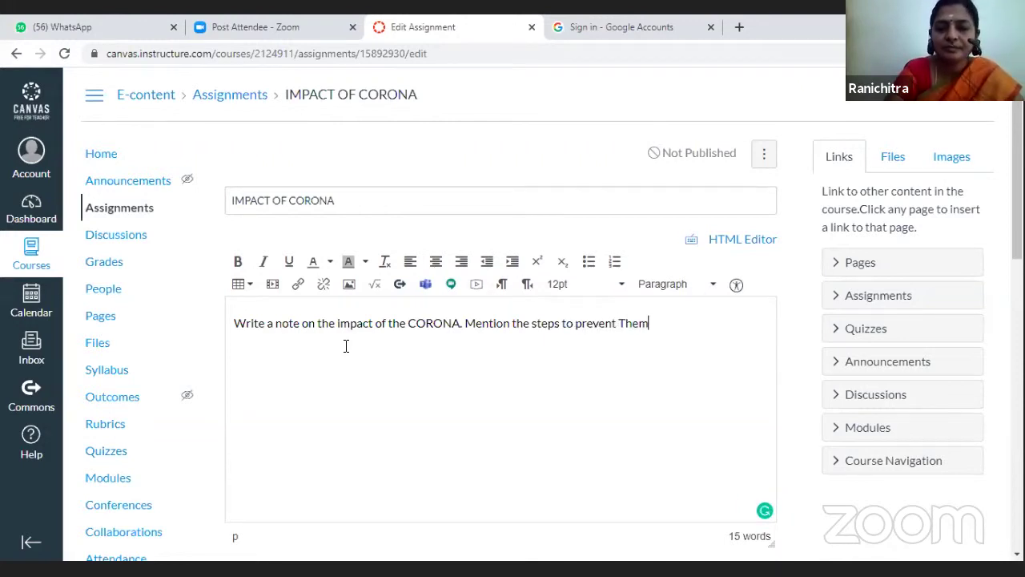
key(BackSpace)
key(BackSpace)
key(BackSpace)
text(them)
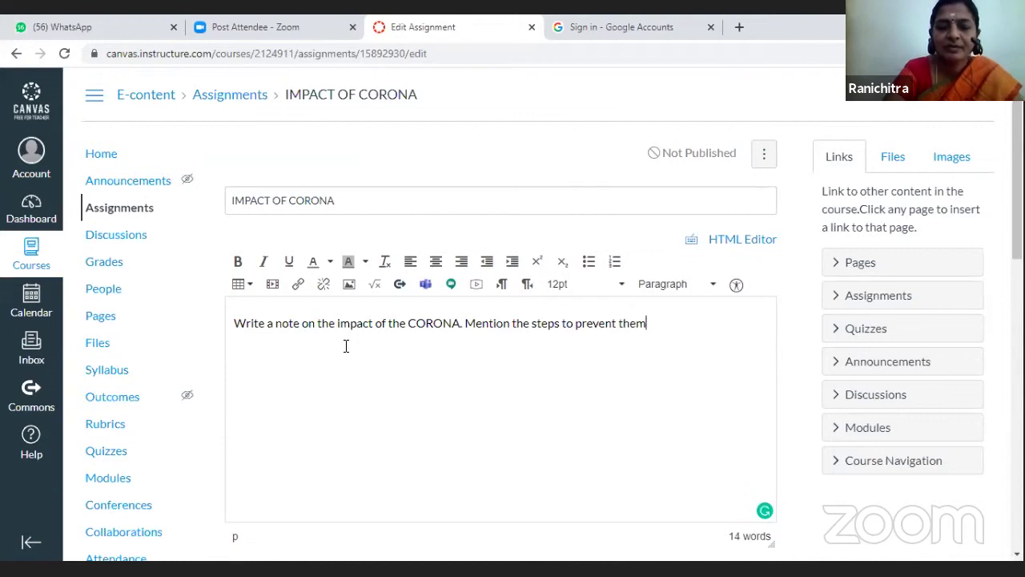
Set the IMPACT OF CORONA assignment's points to 10
scroll(508, 350, down, 4)
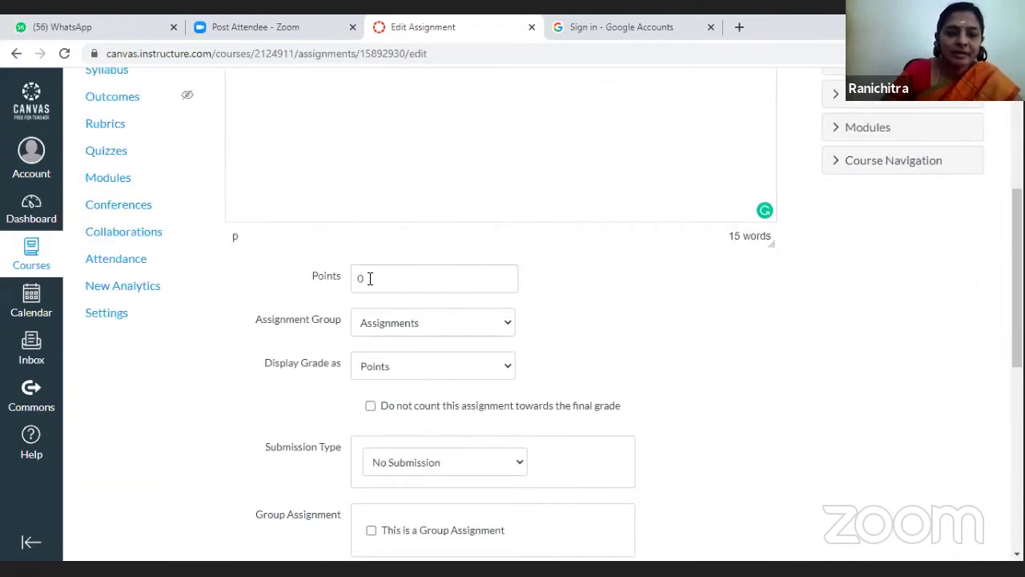
click(370, 278)
text(10)
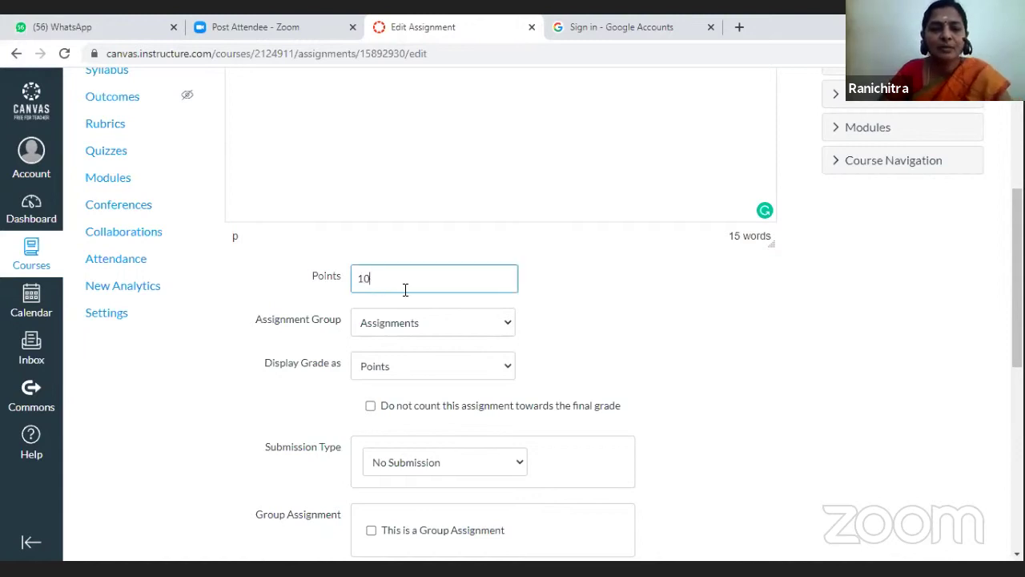
Set the assignment's submission type to Online with File Uploads allowed, and save the assignment without publishing it
scroll(406, 294, down, 3)
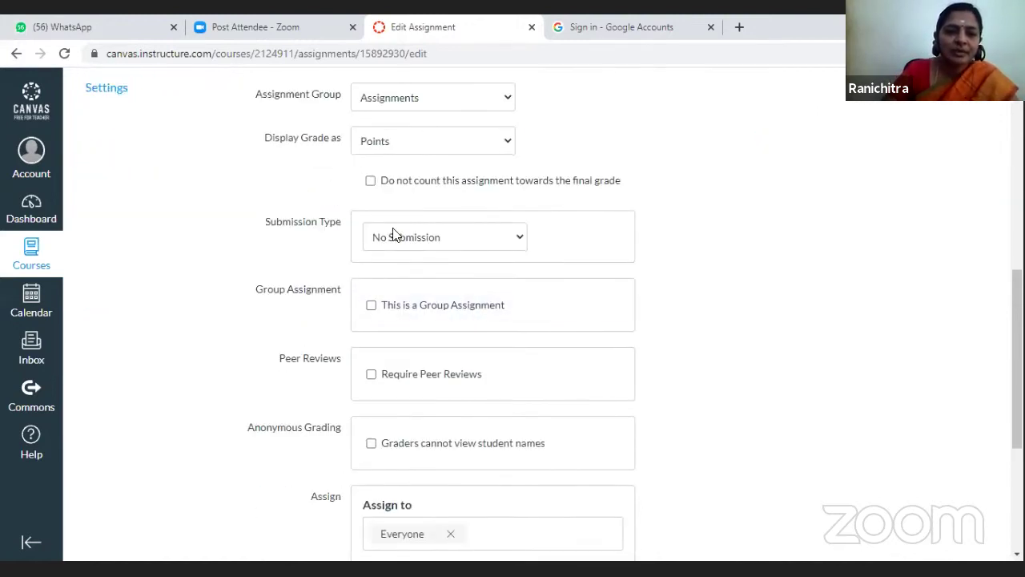
click(518, 239)
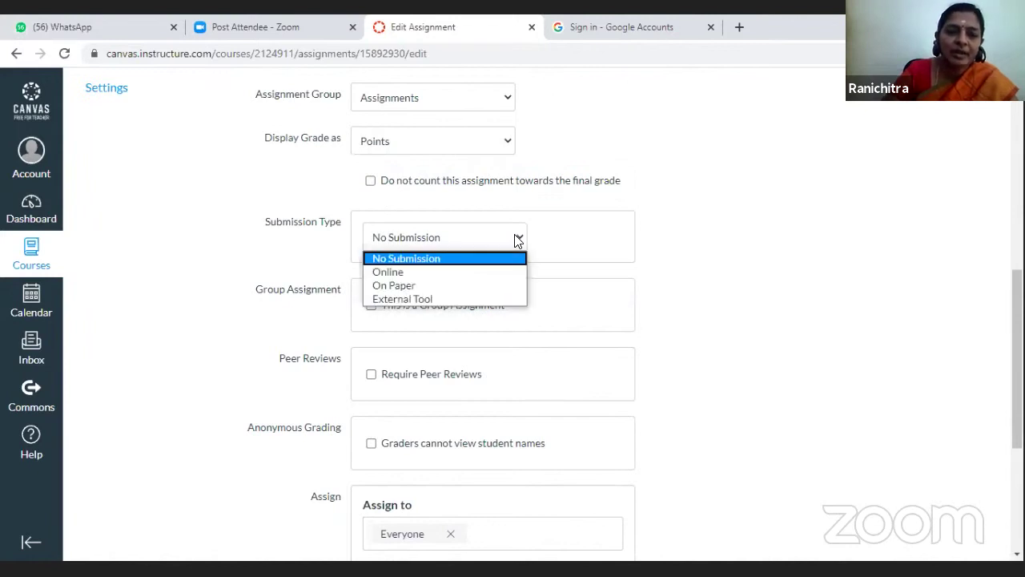
click(475, 272)
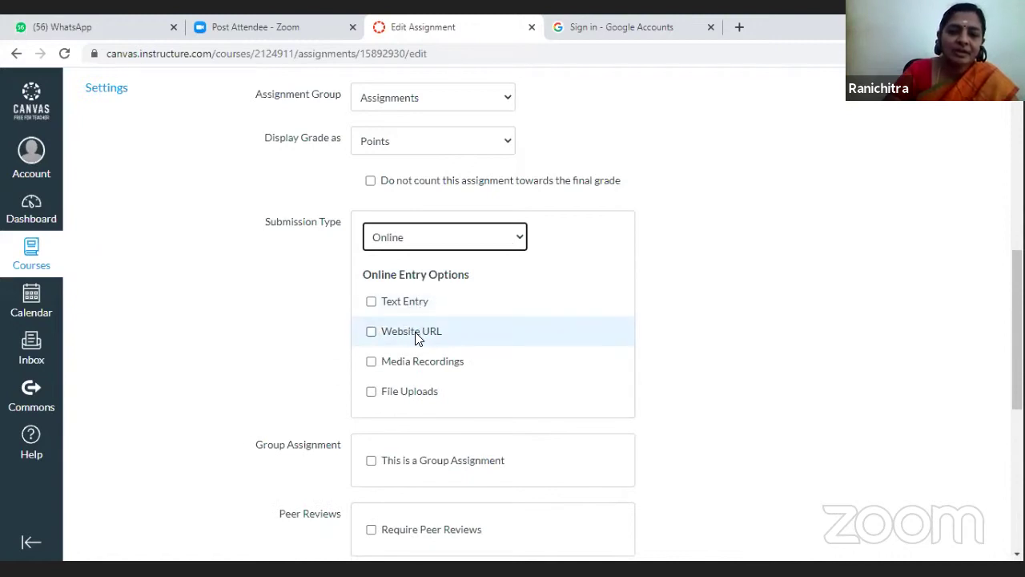
click(372, 393)
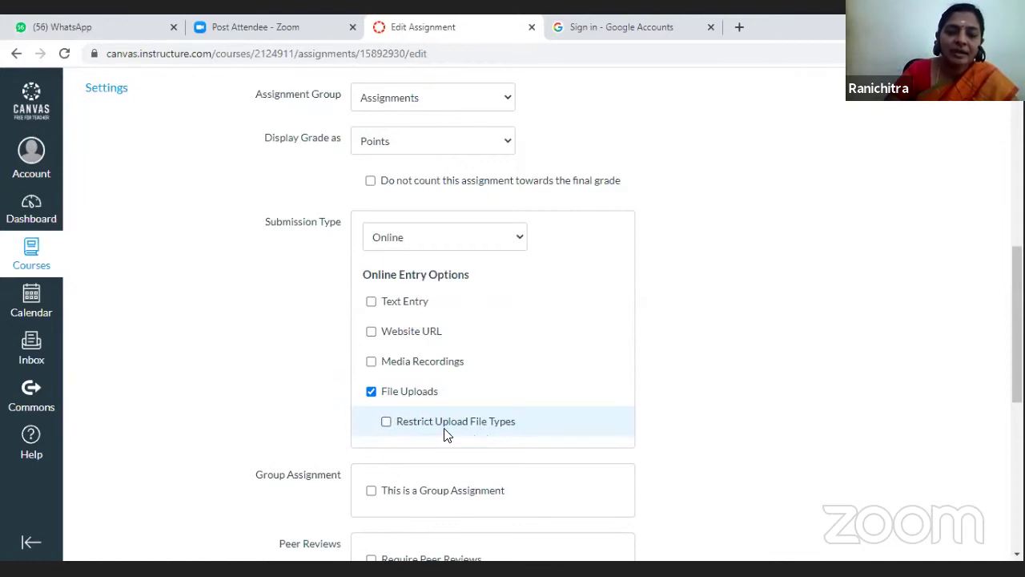
scroll(616, 430, down, 6)
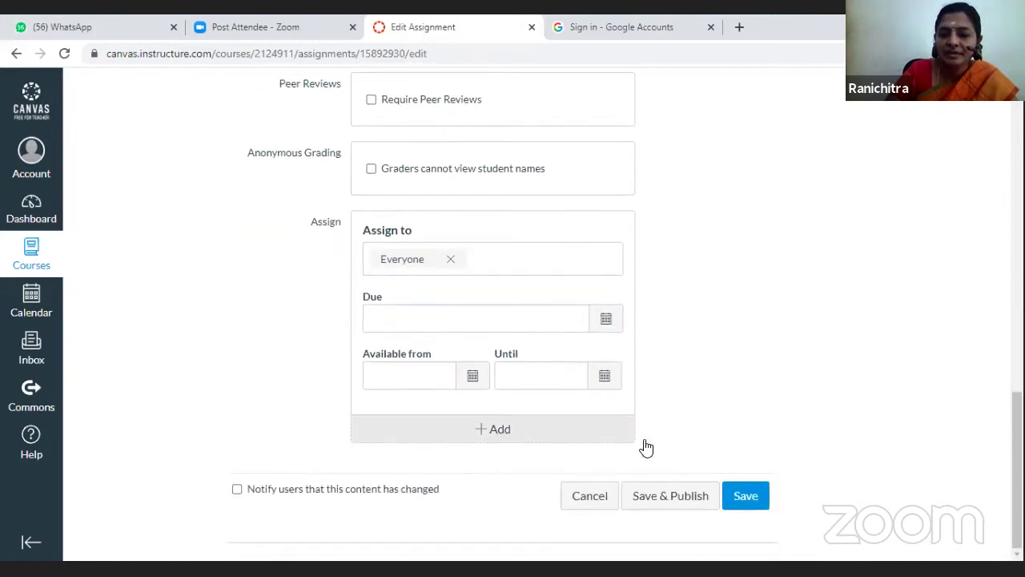
key(Return)
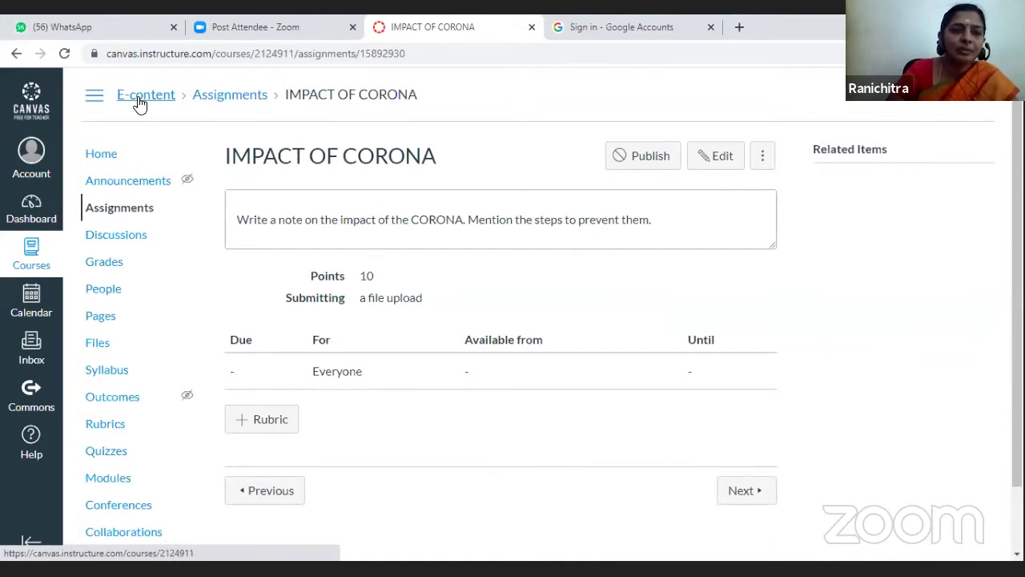
scroll(96, 361, down, 1)
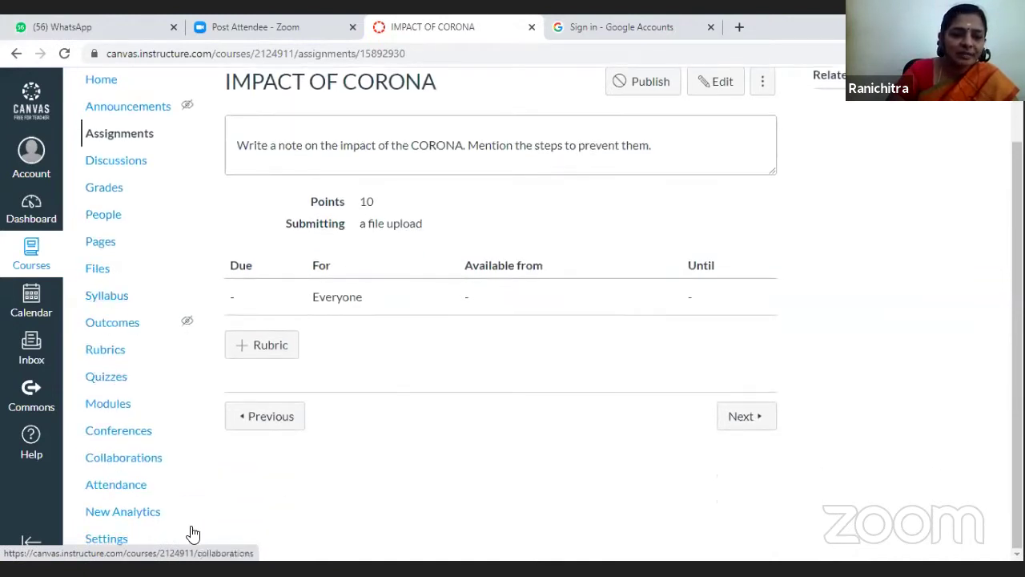
Enable student self-enrollment by secret URL or code in the E-content course settings and update the course details
click(108, 545)
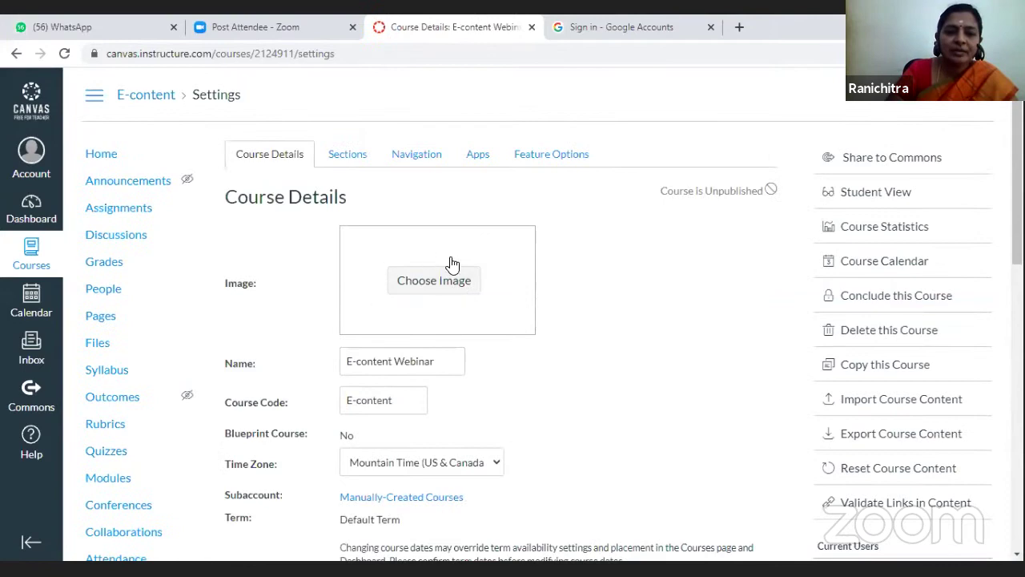
scroll(449, 294, down, 2)
scroll(449, 293, down, 2)
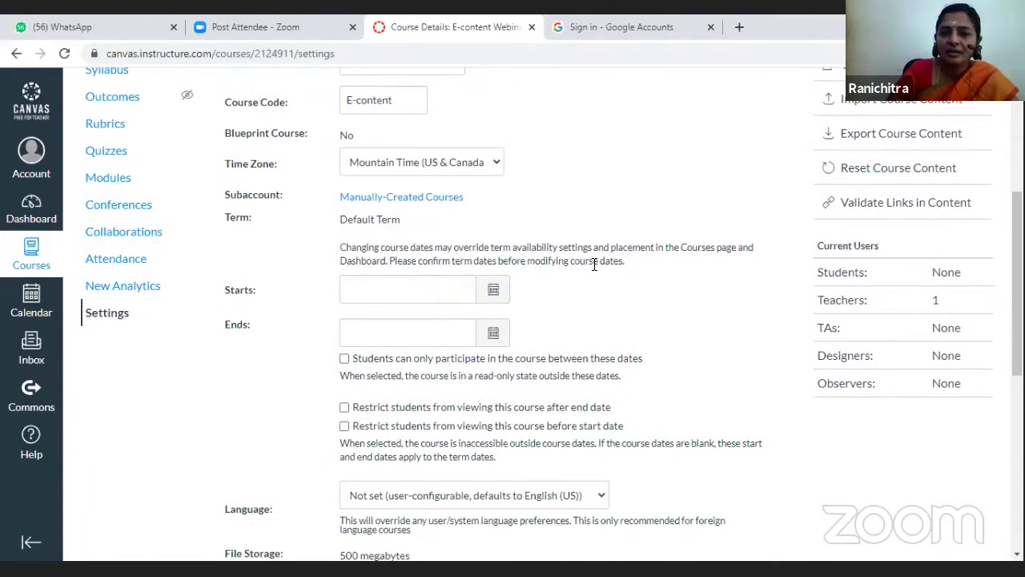
scroll(425, 337, down, 2)
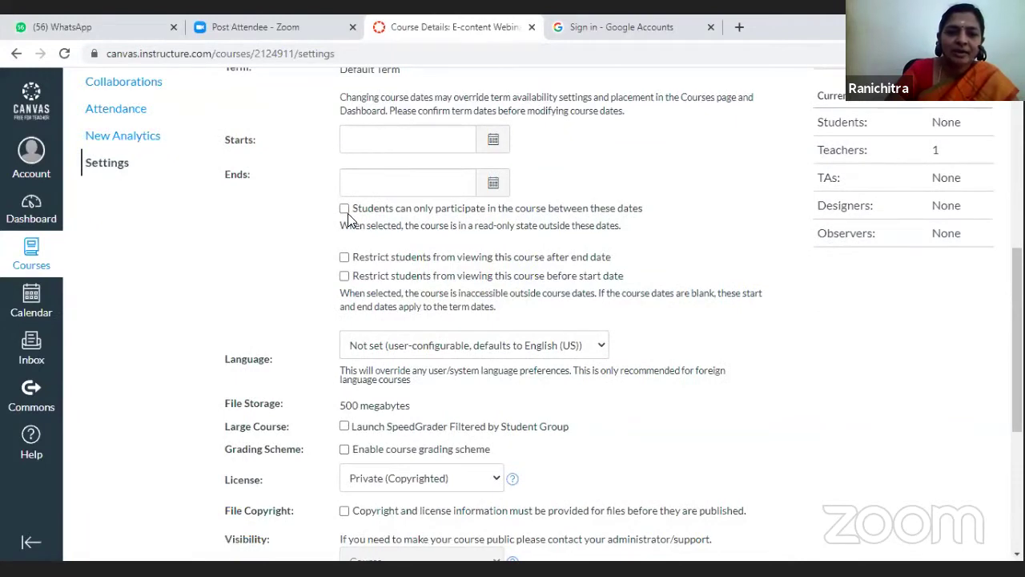
scroll(452, 305, down, 2)
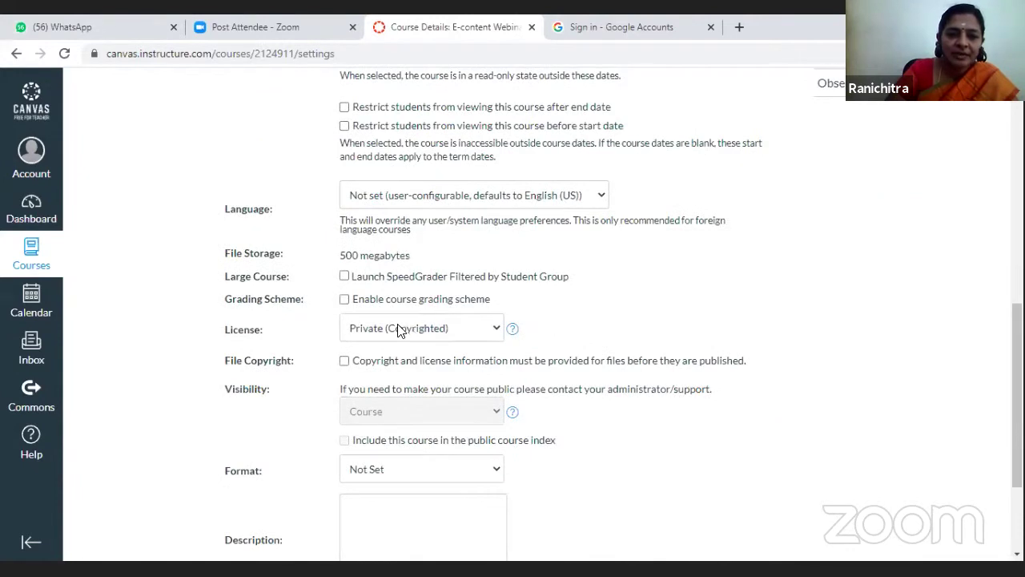
scroll(451, 328, down, 2)
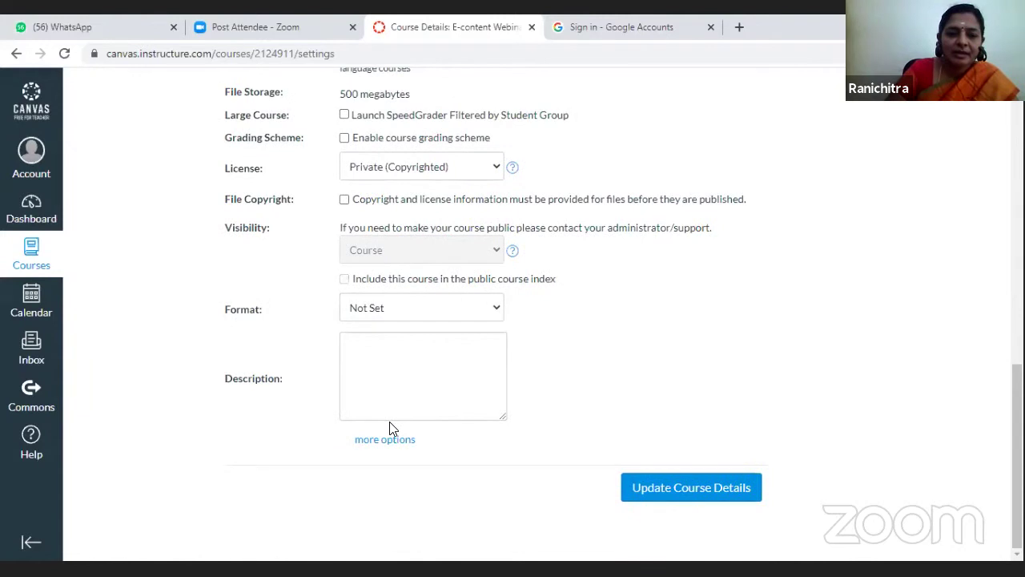
click(387, 440)
scroll(390, 437, down, 1)
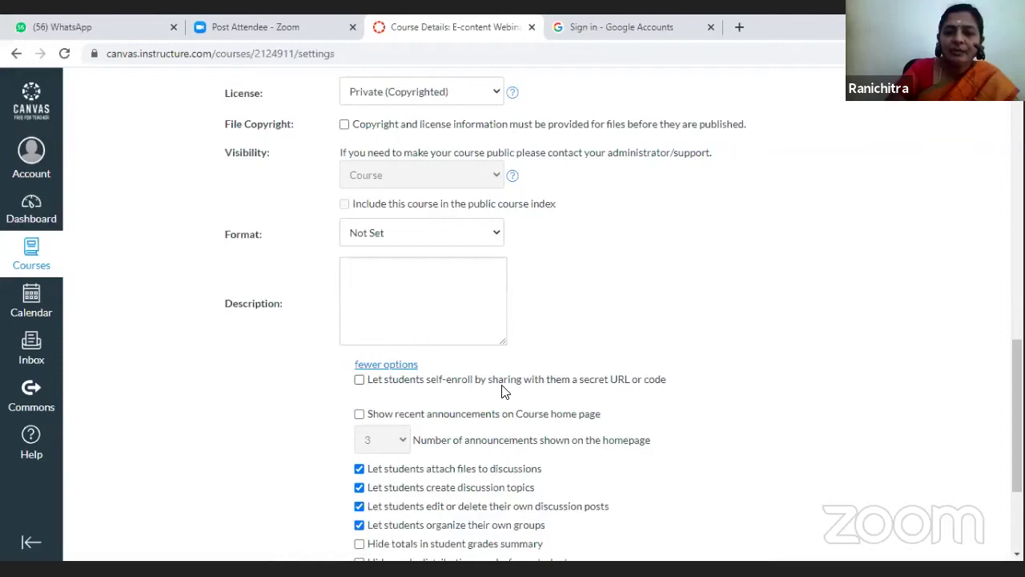
click(359, 380)
scroll(609, 390, down, 3)
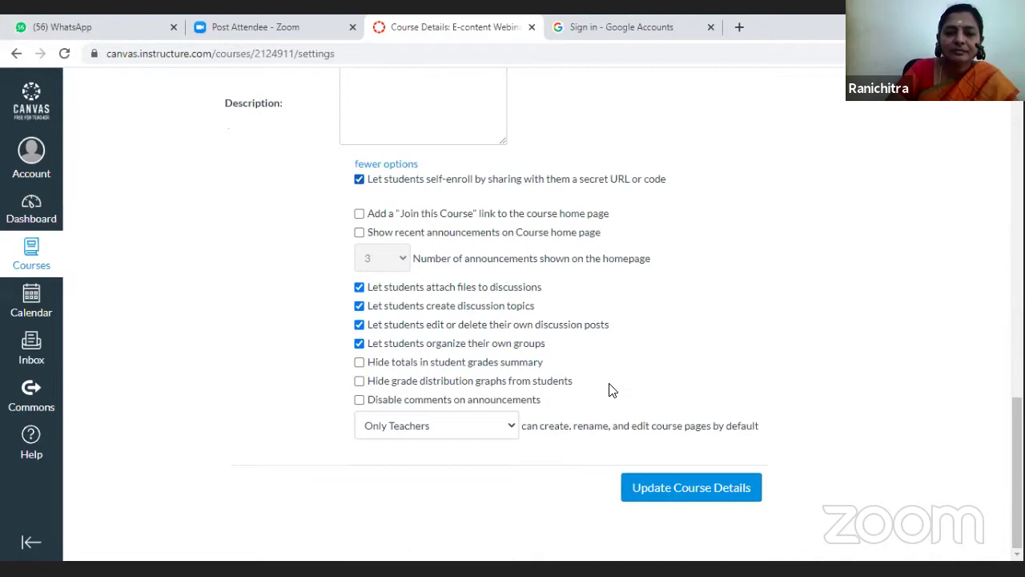
click(686, 490)
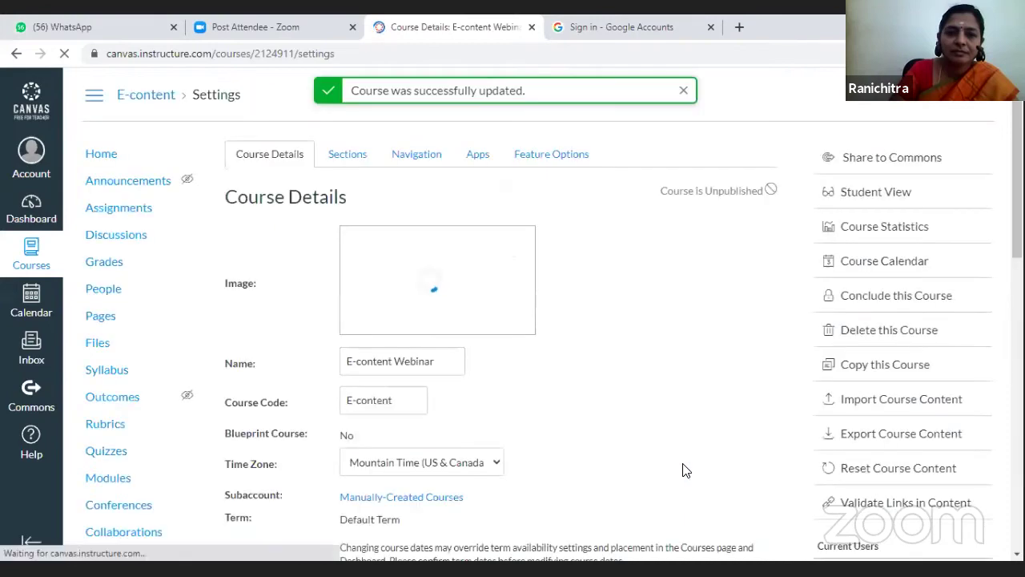
Examine the self-enrollment URL and join code in the course details, and update the details again
scroll(496, 360, down, 3)
scroll(497, 360, down, 9)
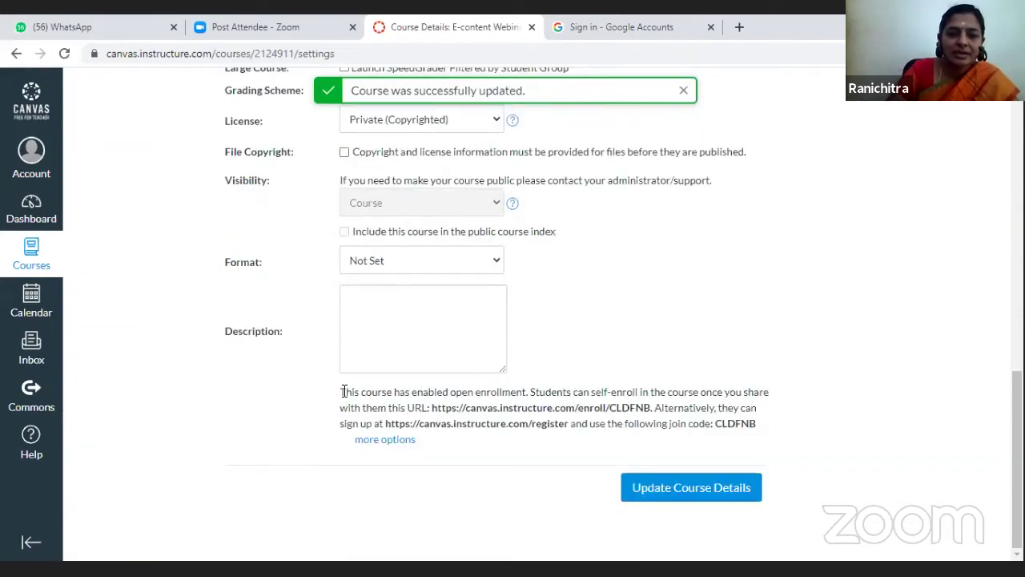
drag(339, 393, 752, 429)
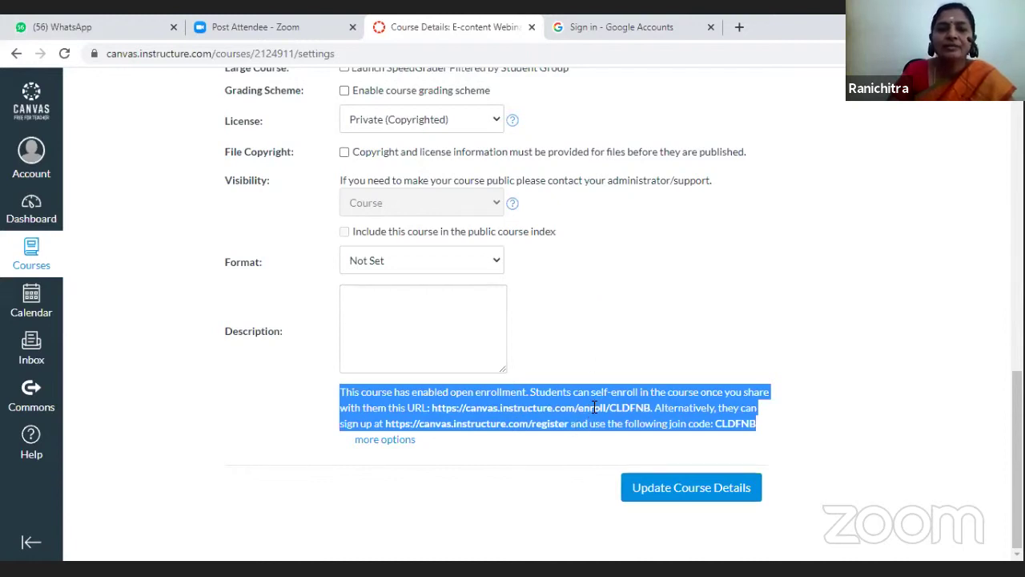
click(826, 303)
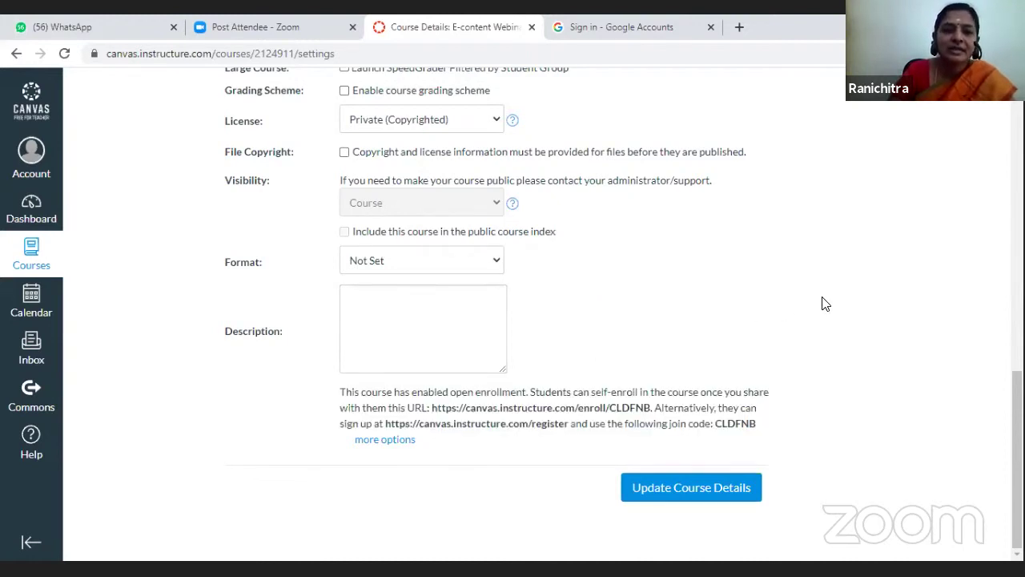
click(694, 488)
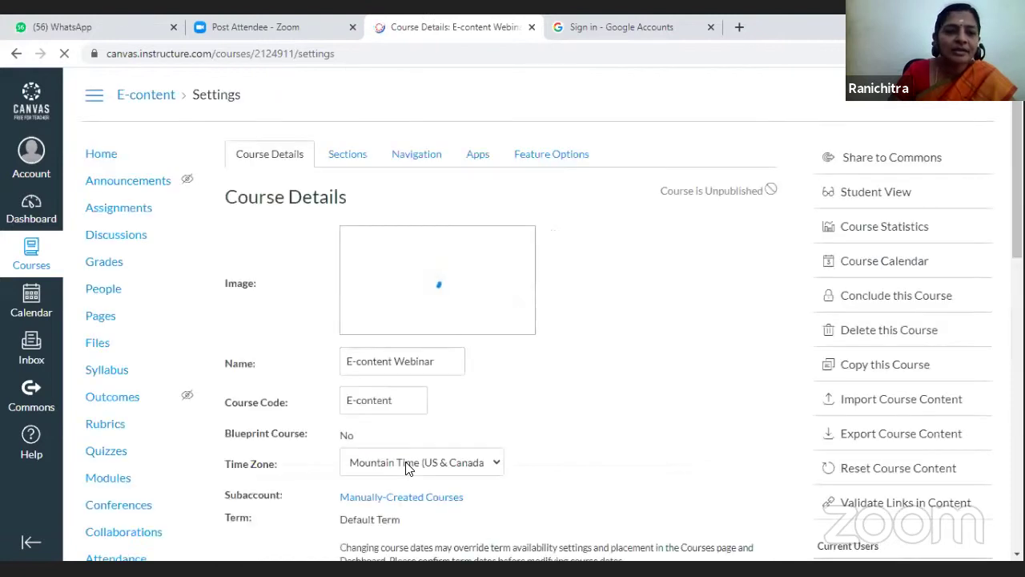
Examine the course's people list and the form for adding people, and close the form without adding anyone
click(104, 290)
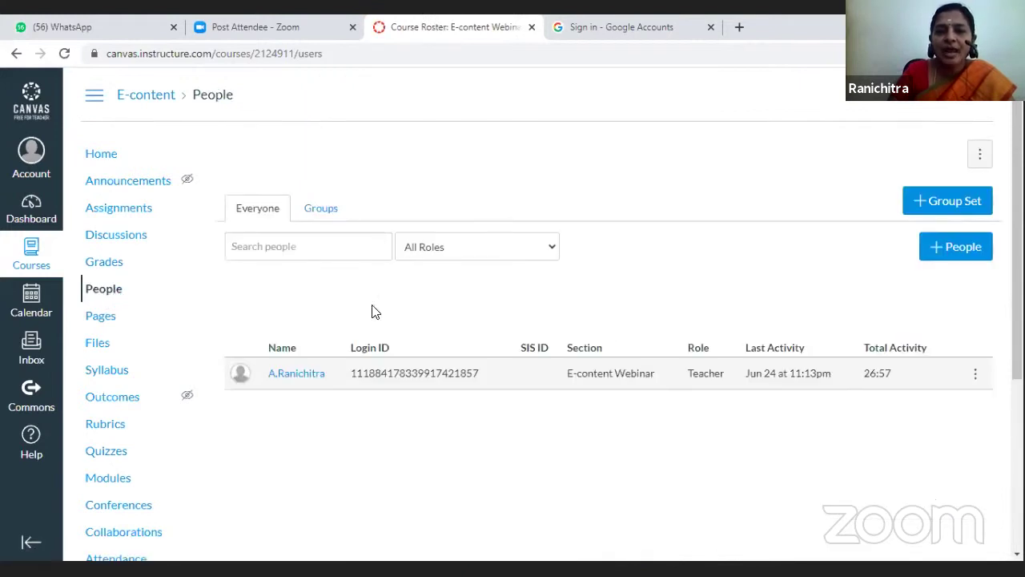
click(954, 248)
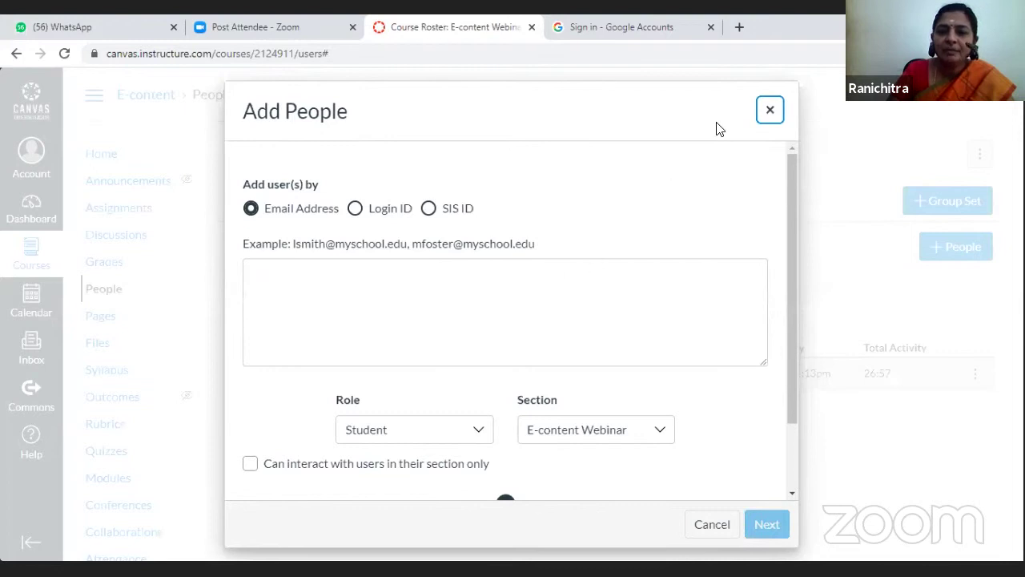
click(771, 113)
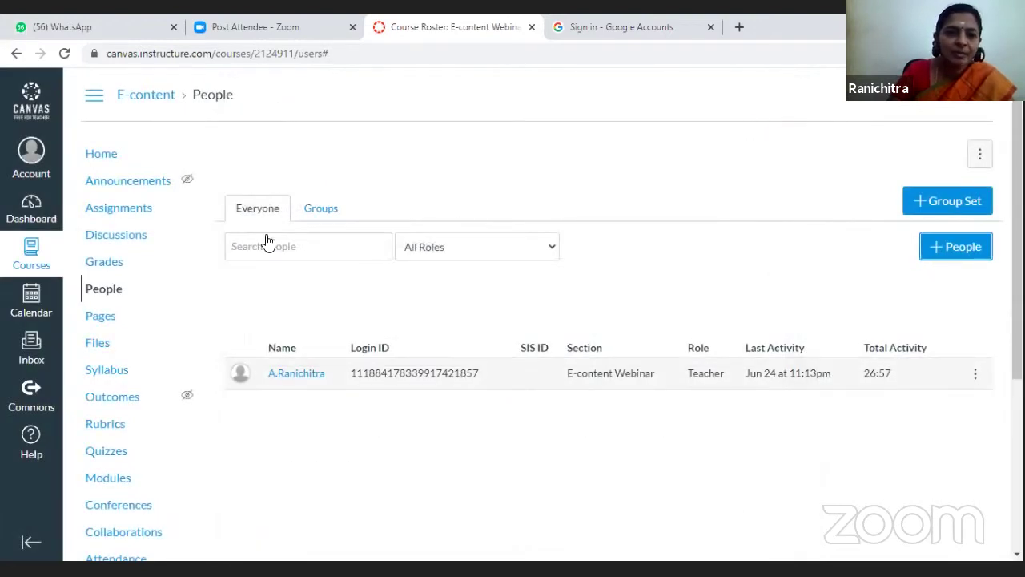
Add a new module named "Feedback" to the E-content course
click(154, 103)
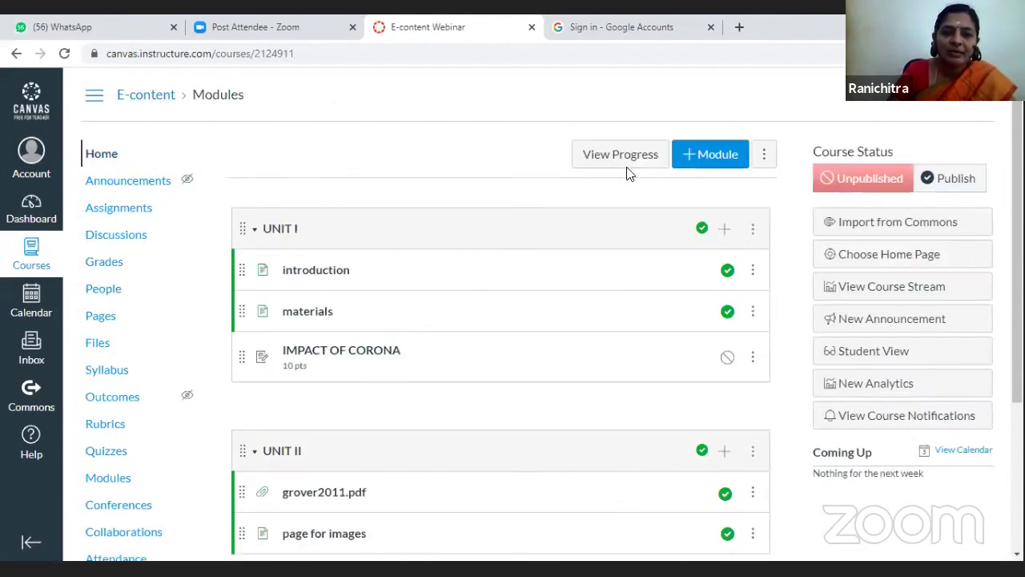
click(720, 154)
click(385, 251)
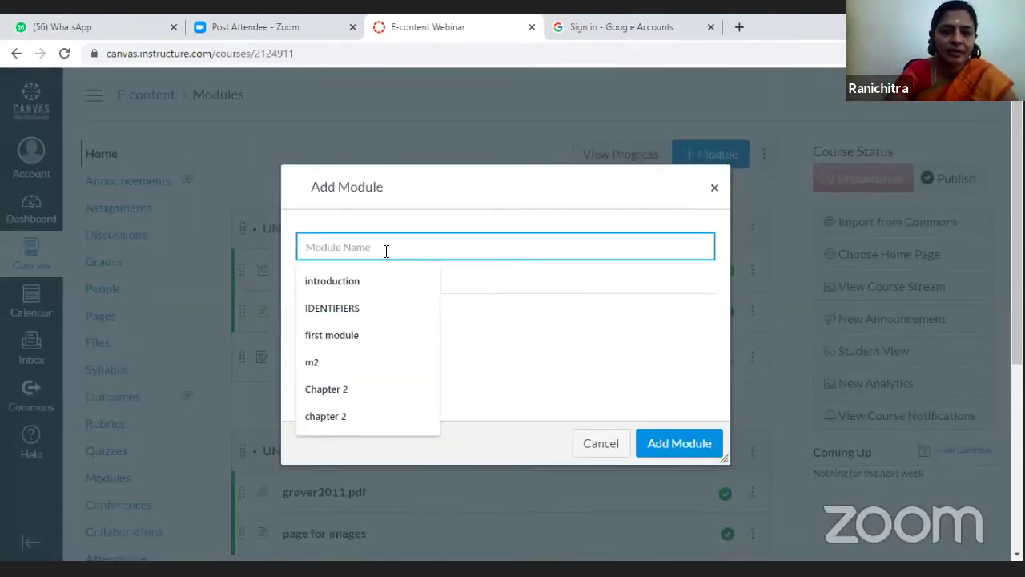
text(Feed)
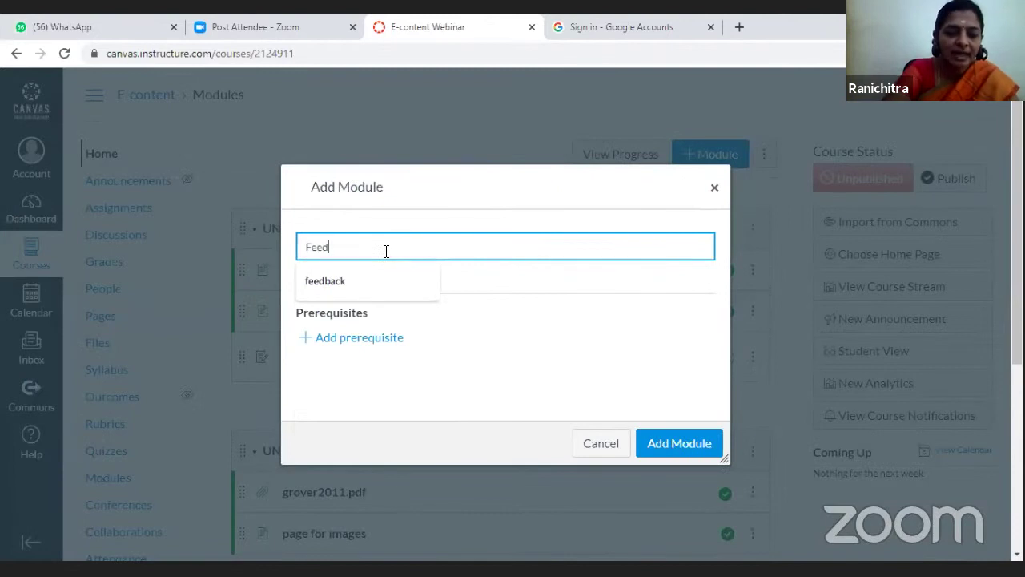
text(back)
click(687, 447)
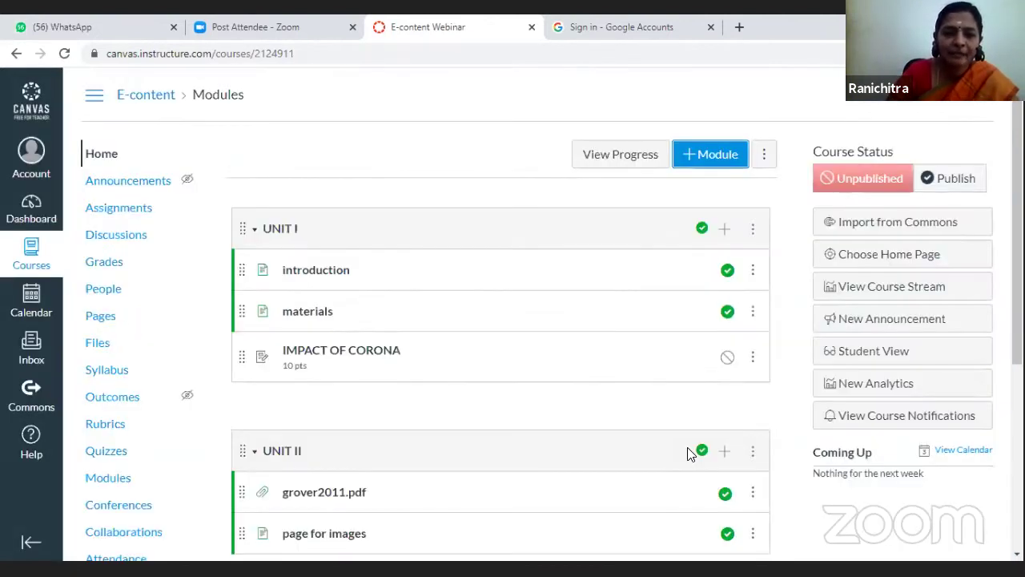
Add a new discussion topic named "Provide your suggestions related to the course" to the Feedback module
scroll(470, 415, down, 2)
scroll(469, 415, down, 3)
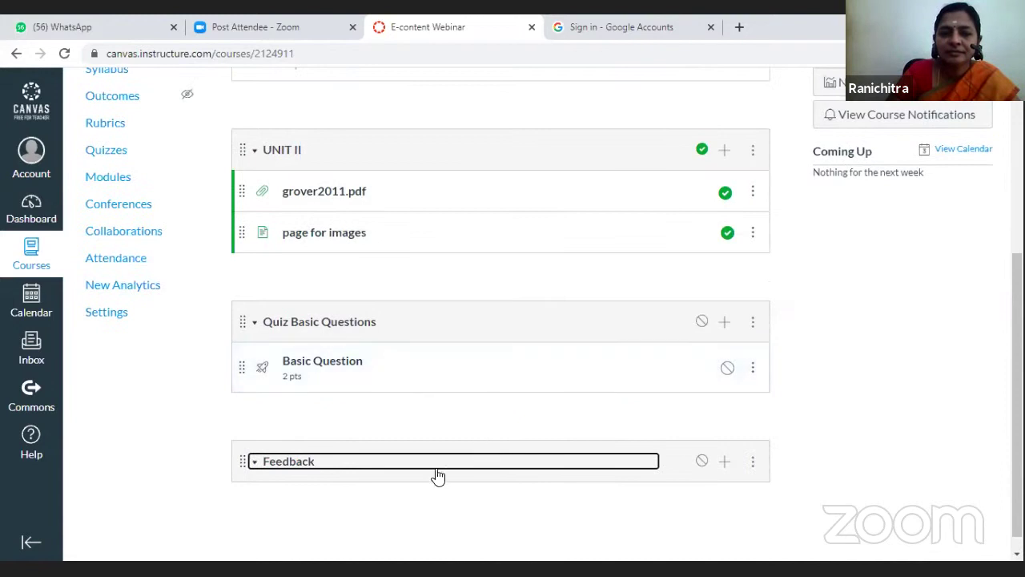
click(291, 464)
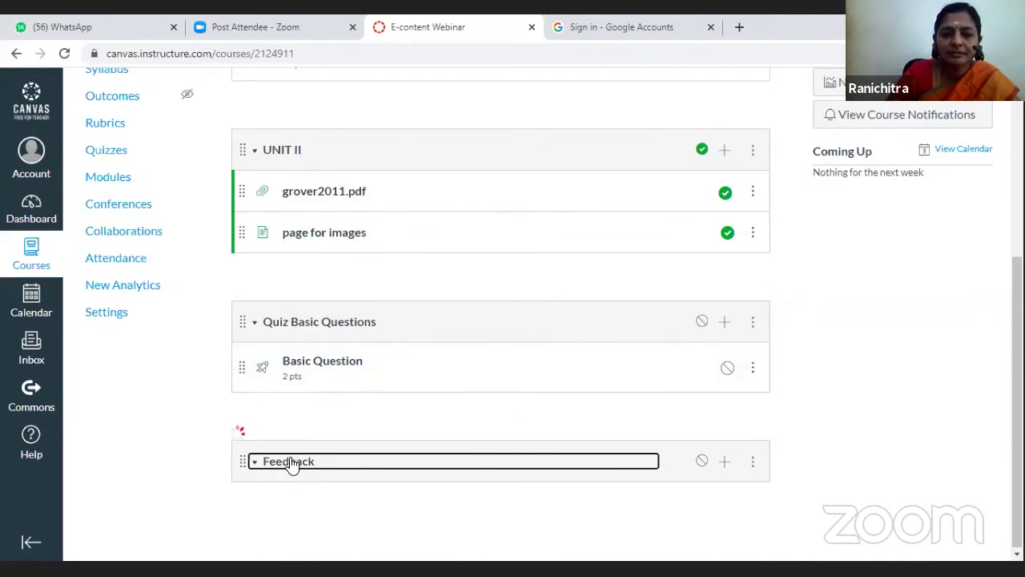
click(724, 465)
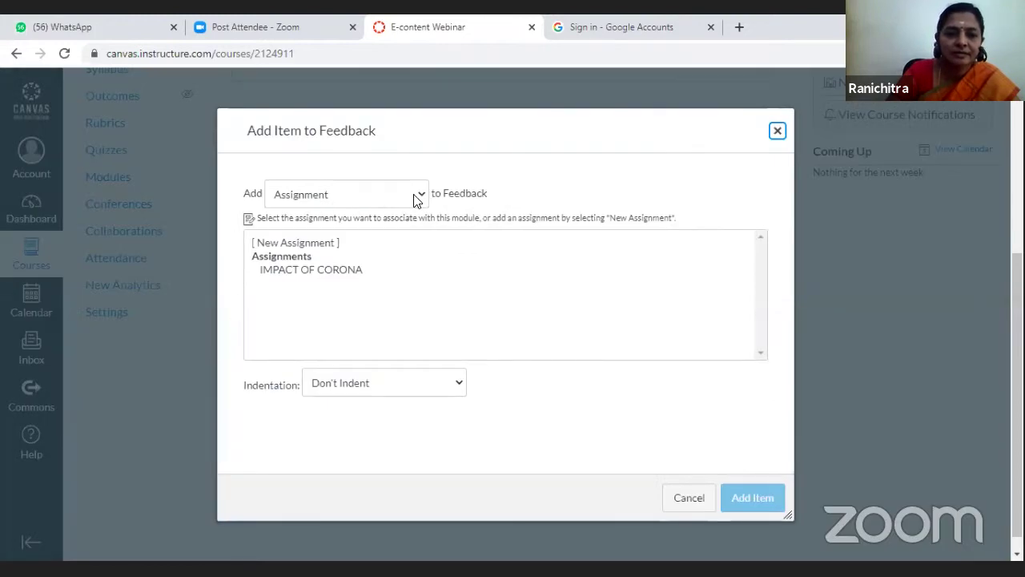
click(420, 197)
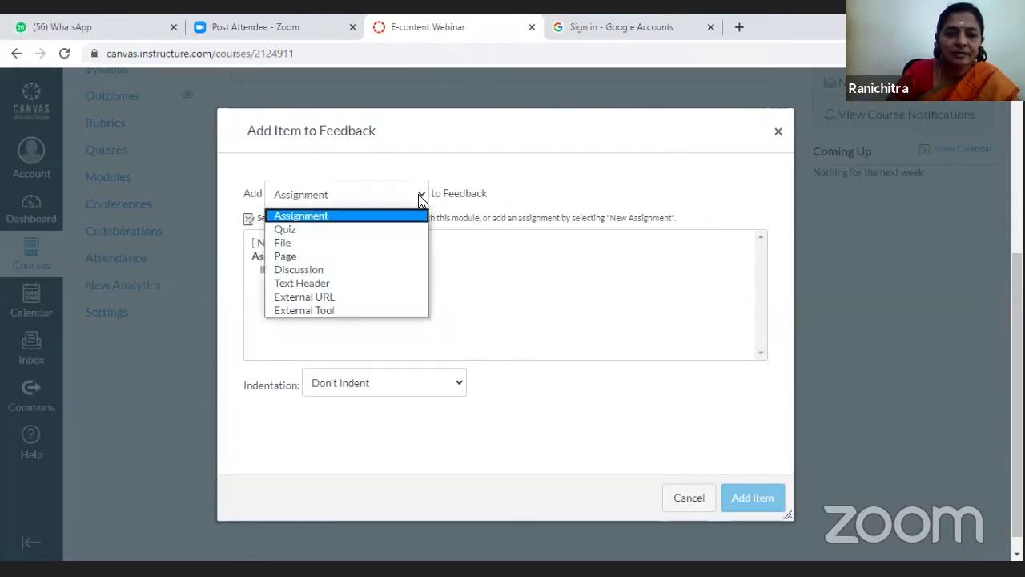
click(376, 272)
click(283, 243)
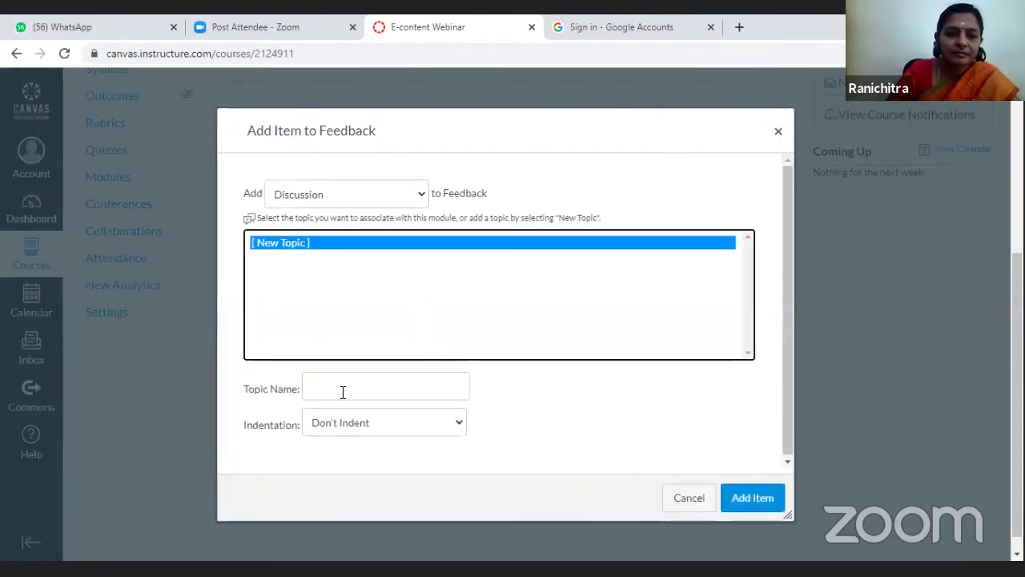
click(344, 388)
text(Pro)
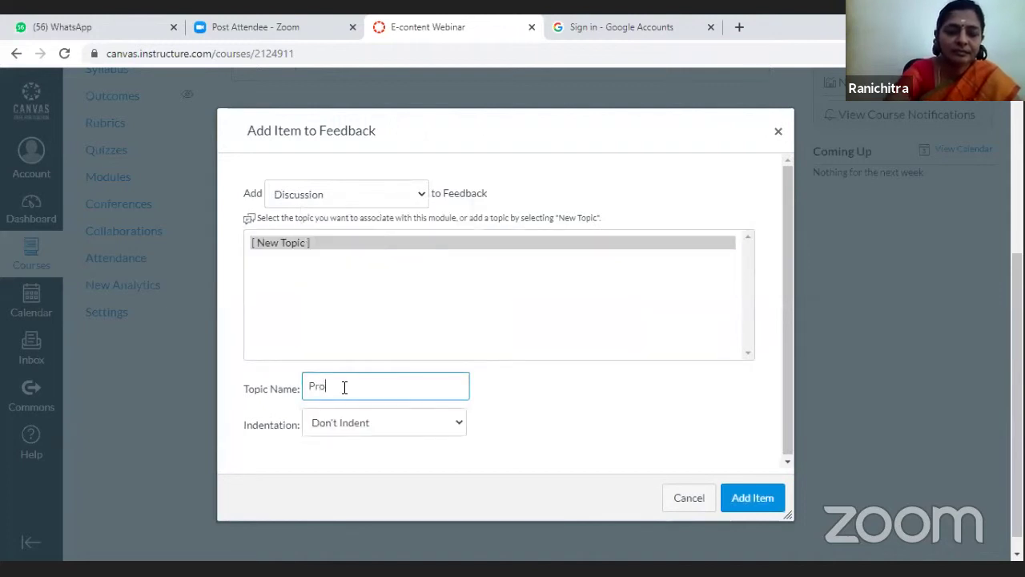
text(vide your suggestion)
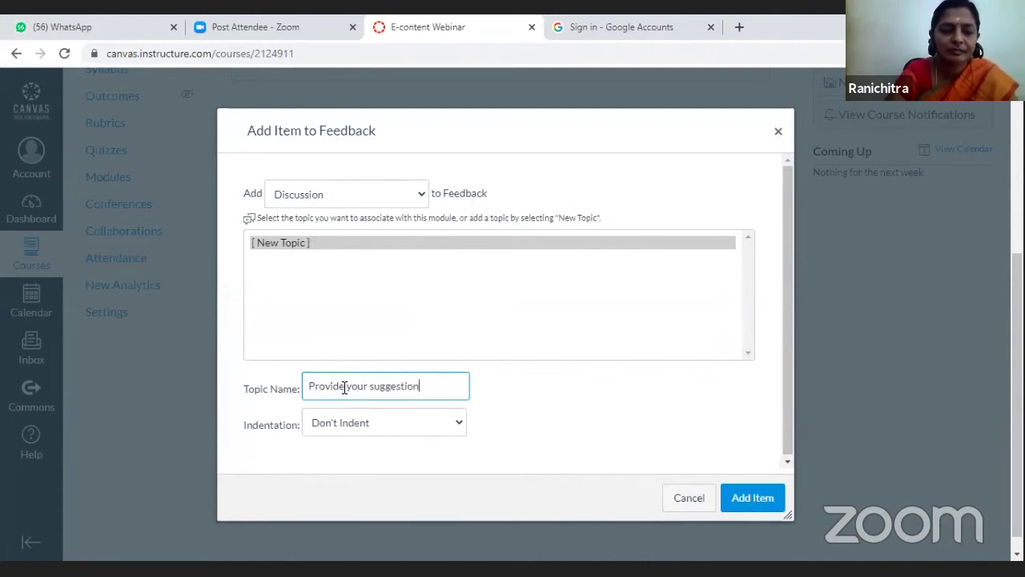
text(s related)
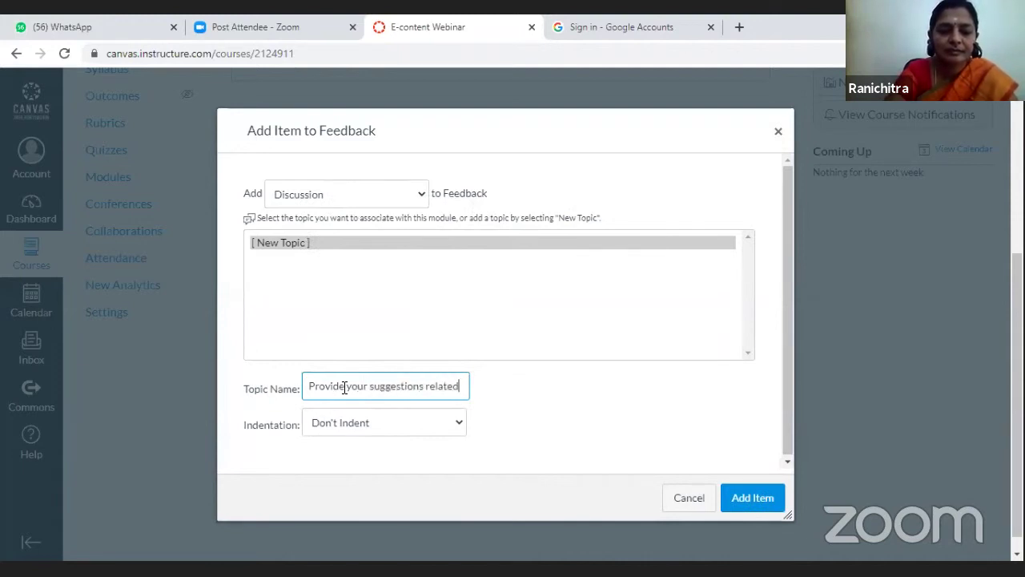
text( to the course)
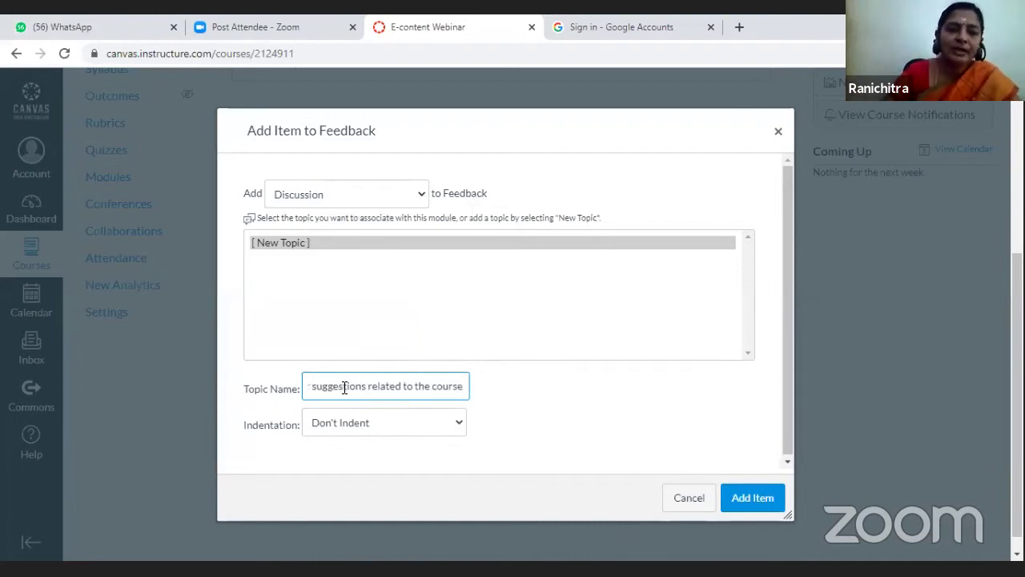
click(753, 500)
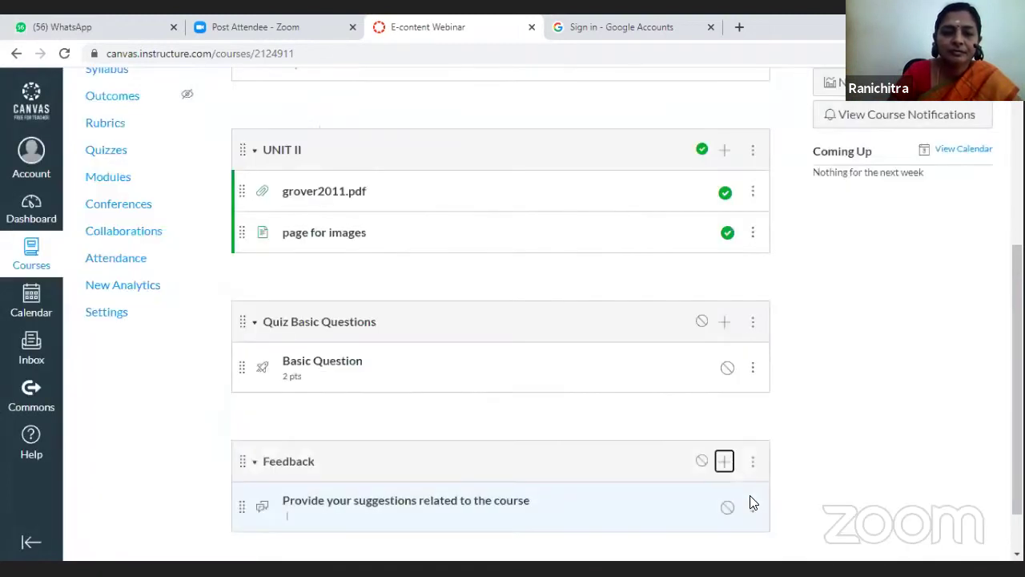
Examine the suggestions discussion topic in the Feedback module and its editing options, and leave the editor without saving changes
scroll(489, 449, down, 1)
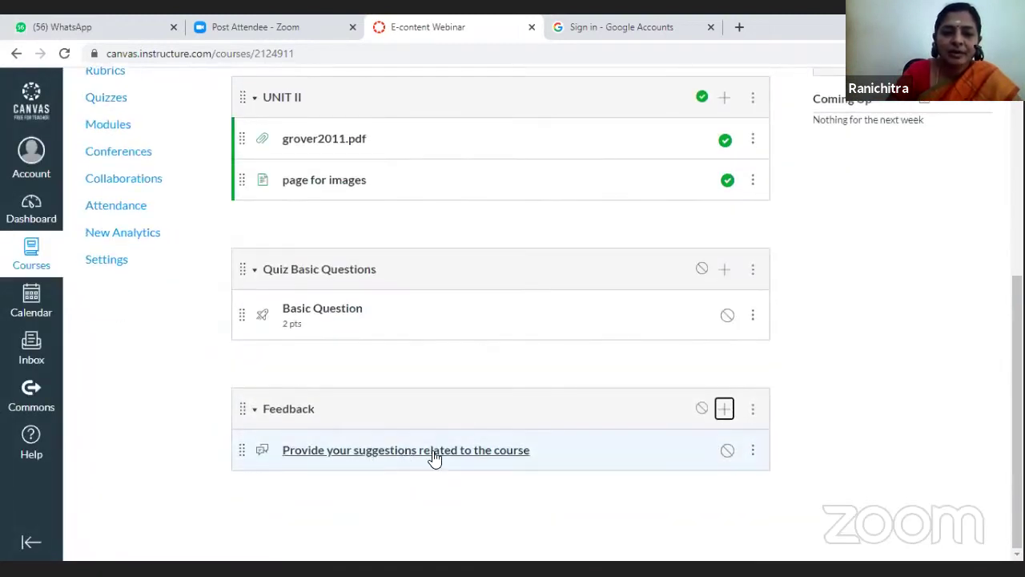
click(470, 458)
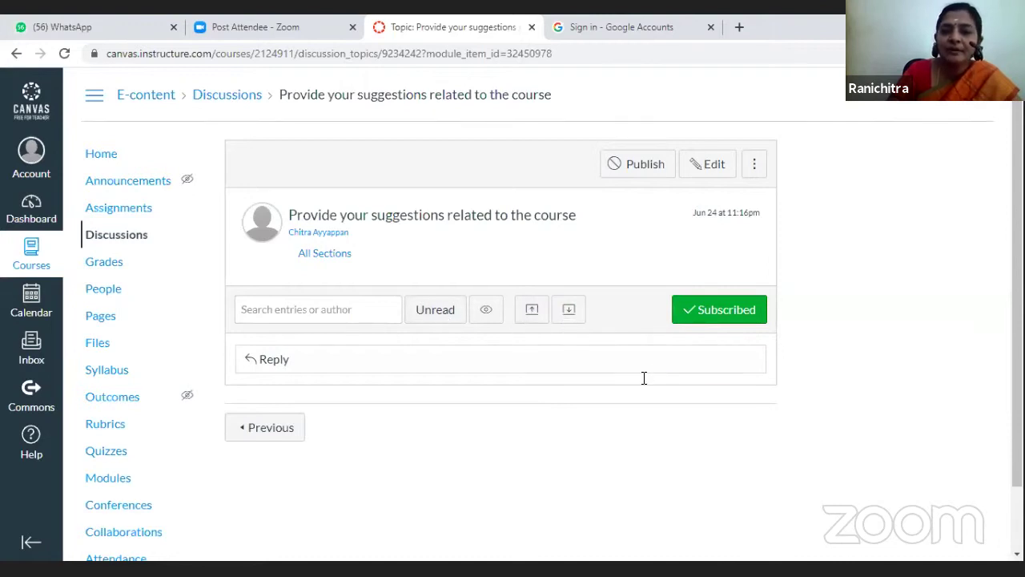
click(722, 168)
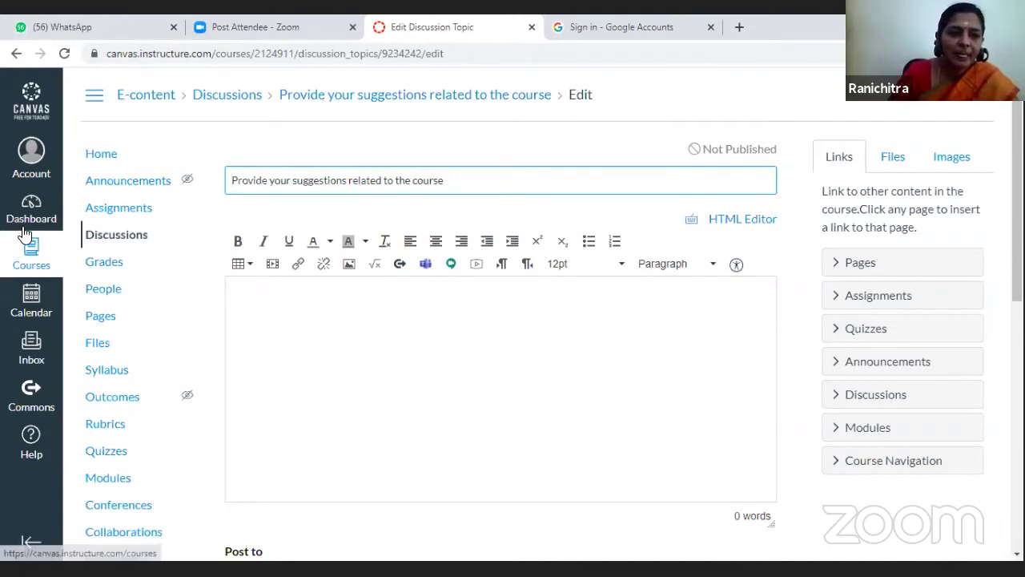
scroll(540, 351, down, 3)
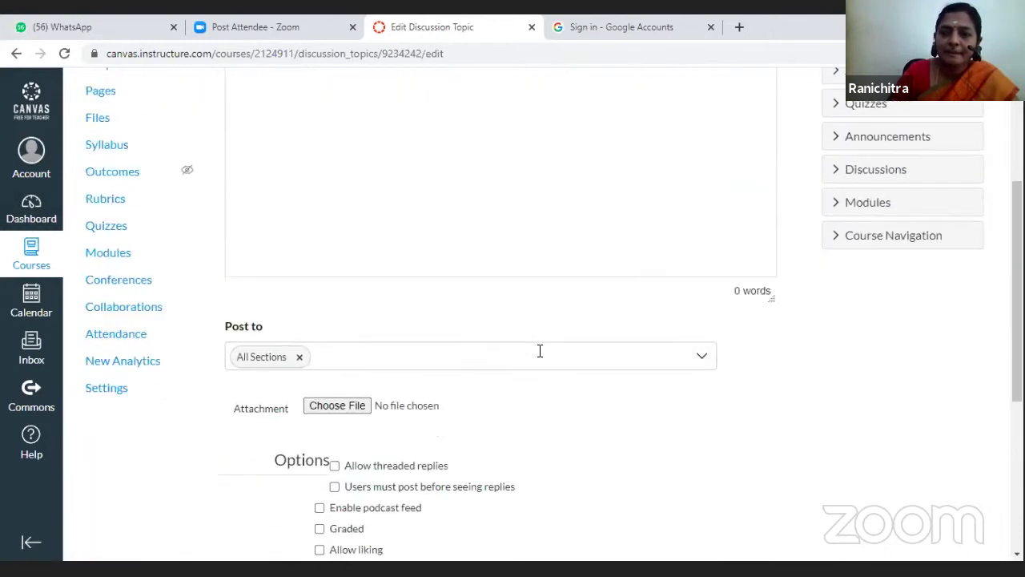
scroll(540, 350, up, 3)
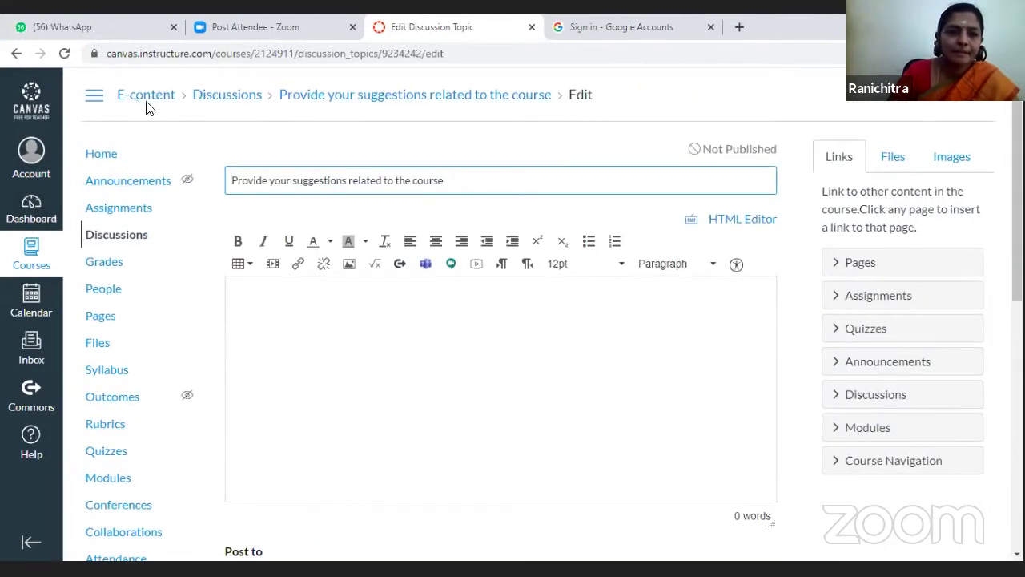
click(147, 99)
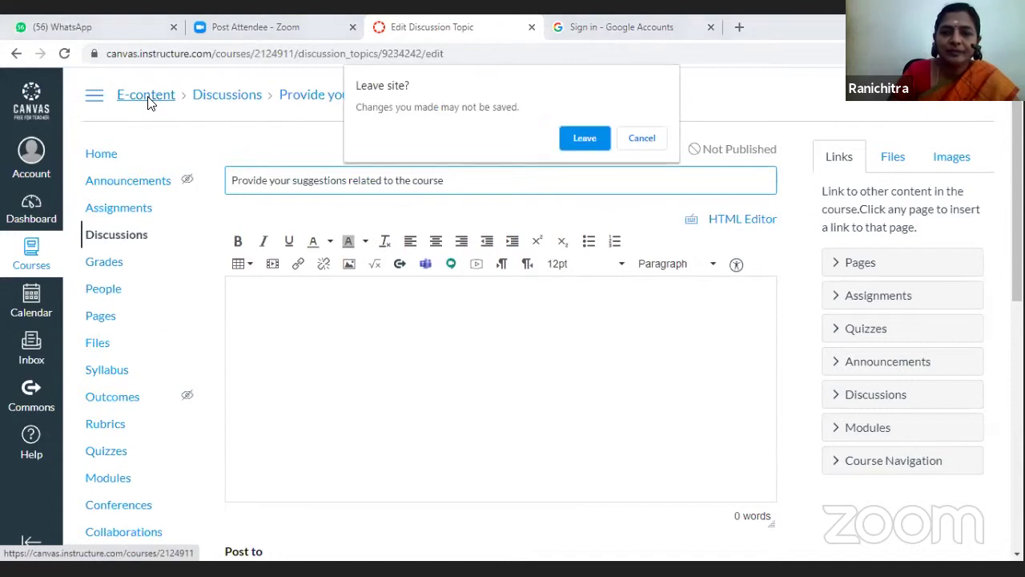
click(643, 140)
click(111, 161)
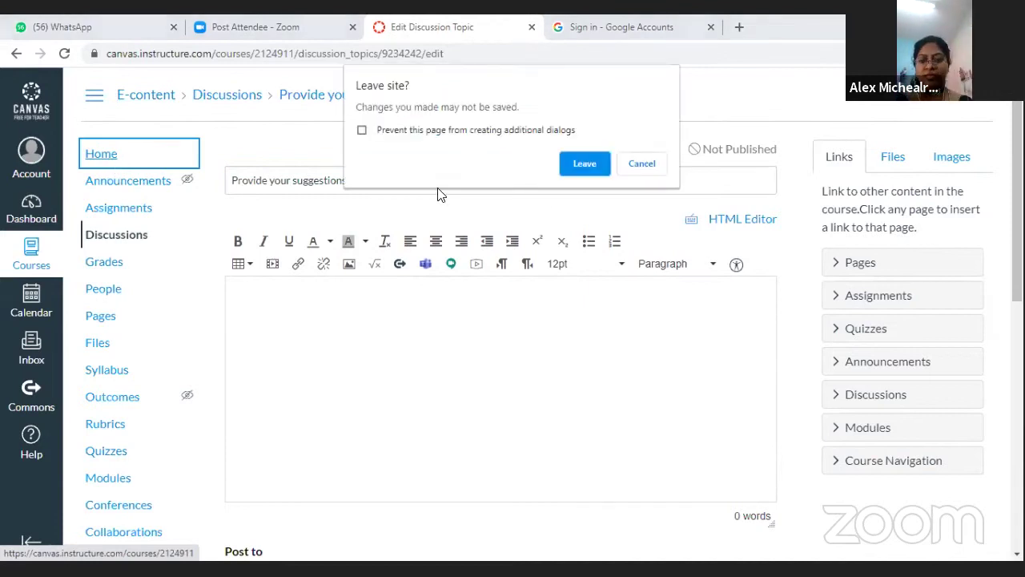
click(643, 165)
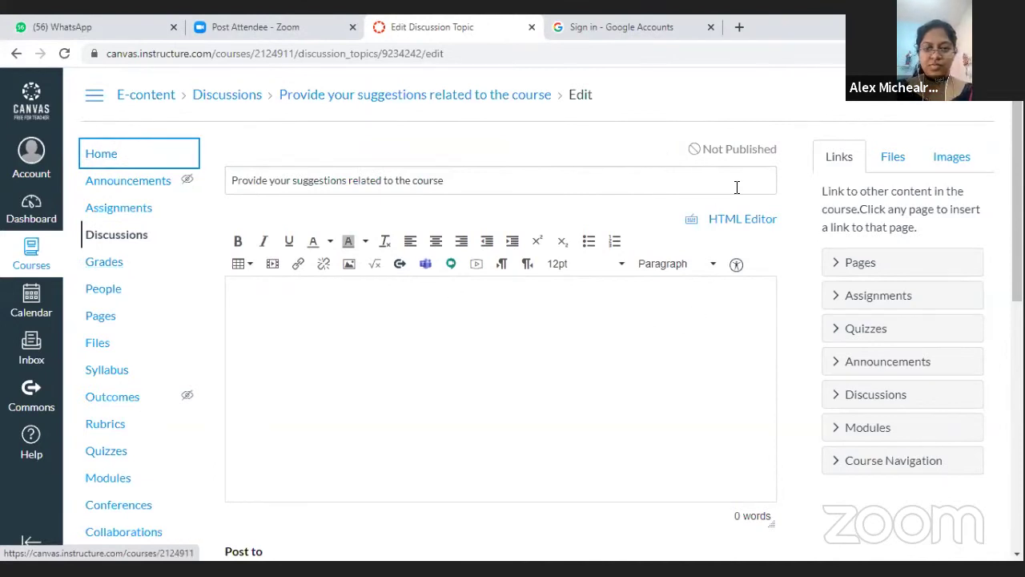
click(232, 96)
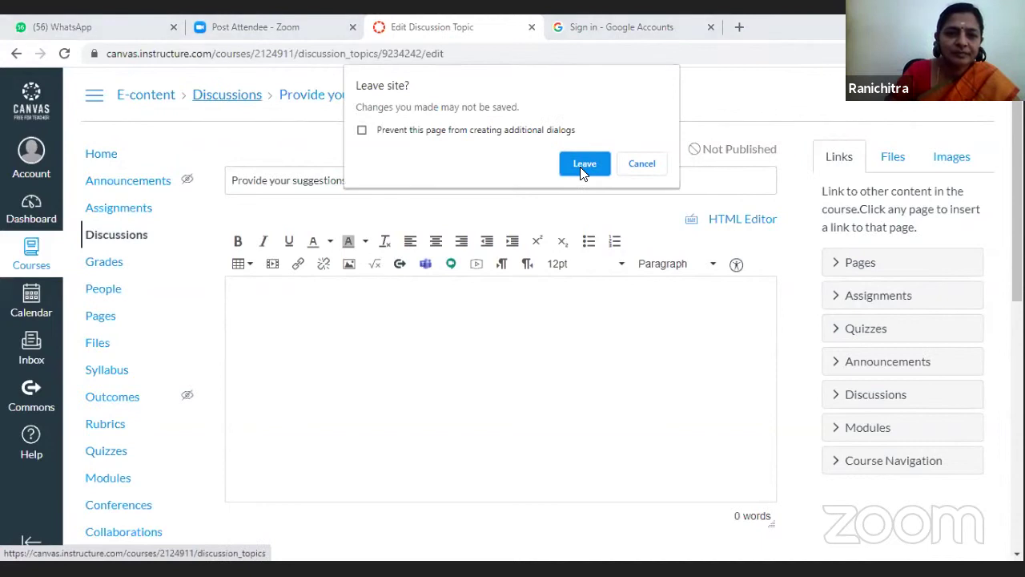
click(584, 165)
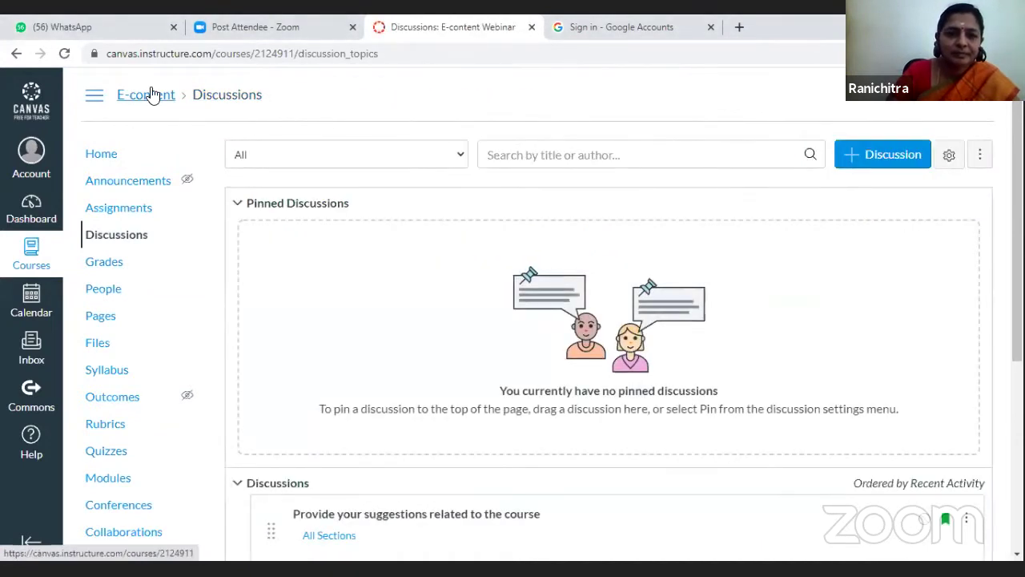
Return to the E-content course home page and publish the IMPACT OF CORONA assignment and the course itself
click(150, 98)
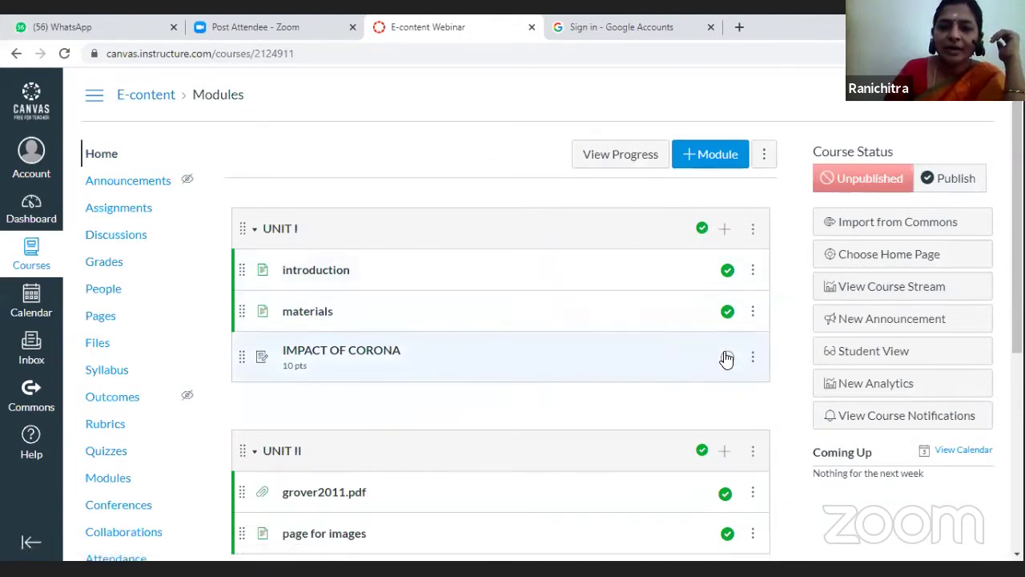
click(727, 357)
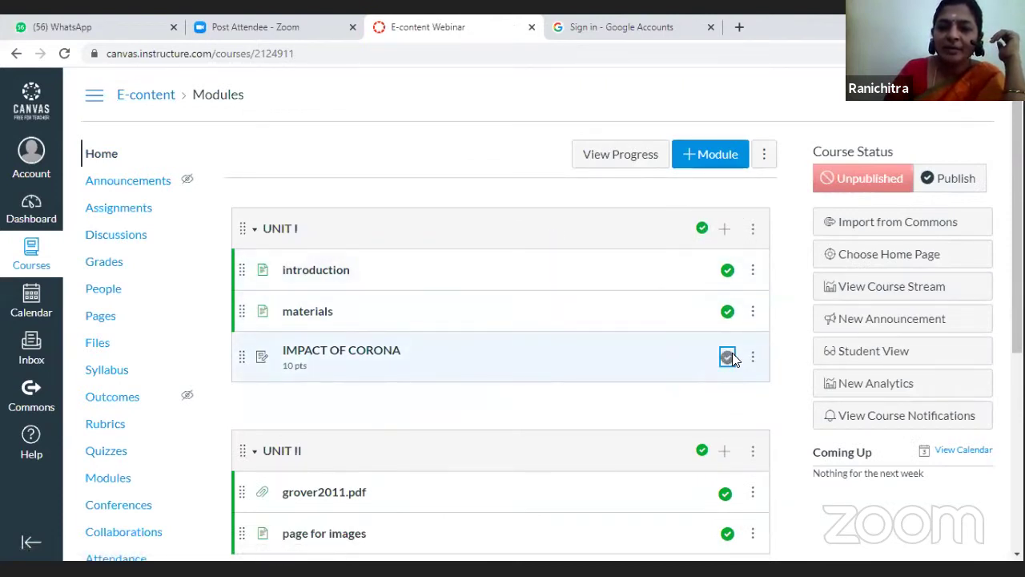
click(953, 184)
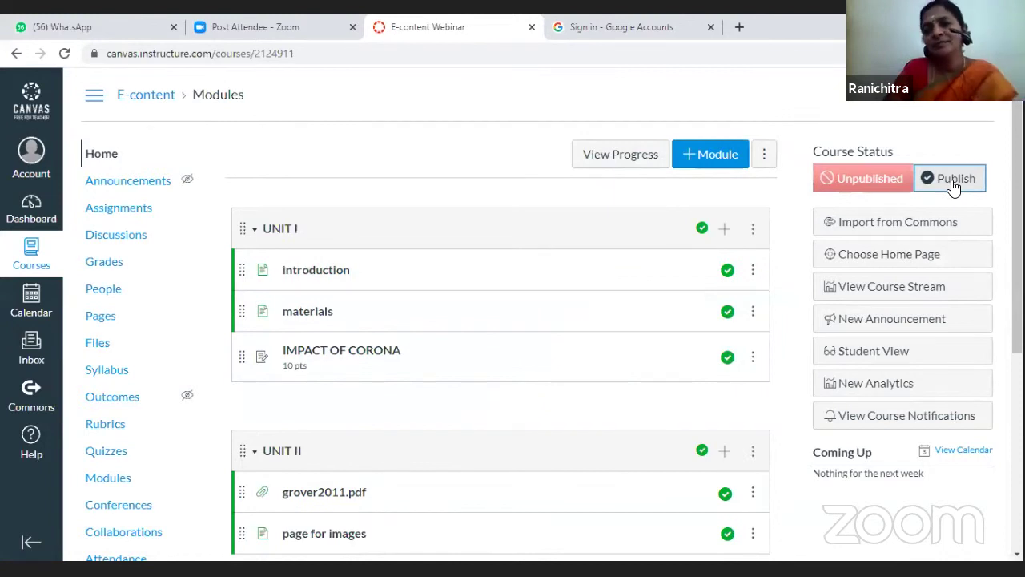